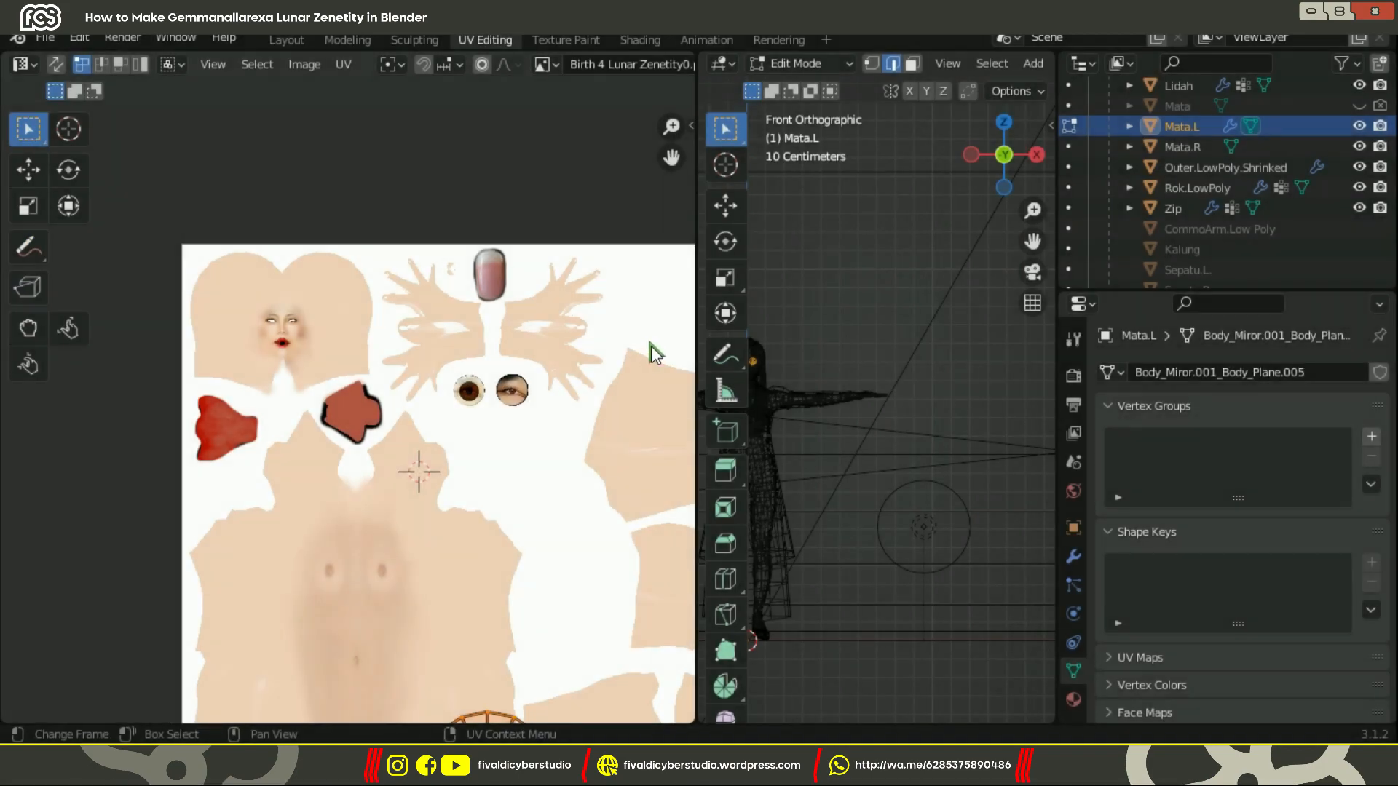
# Step: Switch the 3D view from wireframe to rendered shading and frame the character's face
pyautogui.press('z')
pyautogui.click(900, 403)
pyautogui.keyDown('shift'); pyautogui.moveTo(815, 350); pyautogui.dragTo(929, 353, button='middle'); pyautogui.keyUp('shift')
pyautogui.scroll(10, 874, 375)
# Step: Move the circular UV island of Mata.L up onto the brown eyeball image in the body texture
pyautogui.press('g')
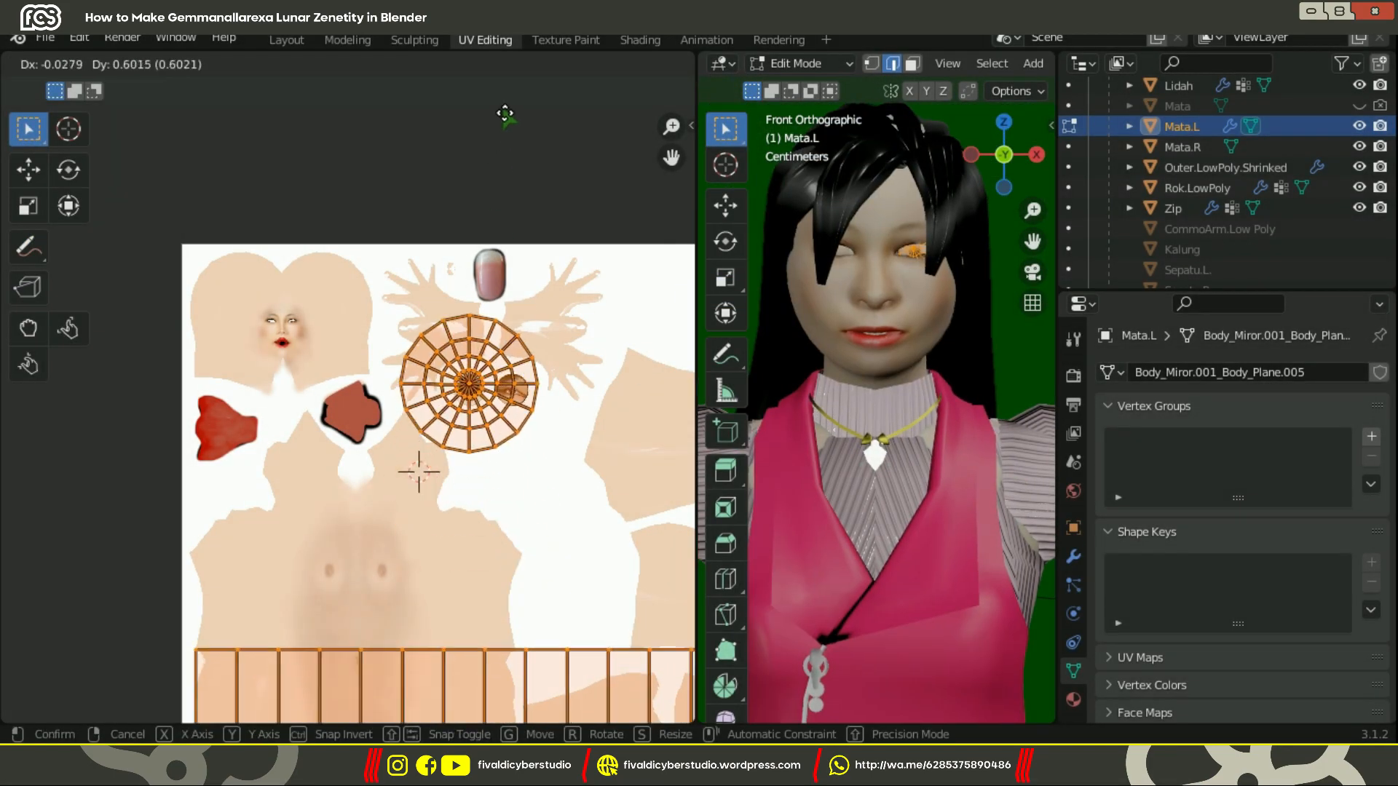
pyautogui.click(499, 122)
pyautogui.scroll(9, 465, 394)
pyautogui.moveTo(465, 393)
pyautogui.mouseDown(button='middle')
pyautogui.moveTo(342, 258)
pyautogui.moveTo(323, 394)
pyautogui.mouseUp(button='middle')
pyautogui.scroll(3, 443, 336)
pyautogui.press('g')
pyautogui.click(473, 438)
pyautogui.scroll(-11, 575, 487)
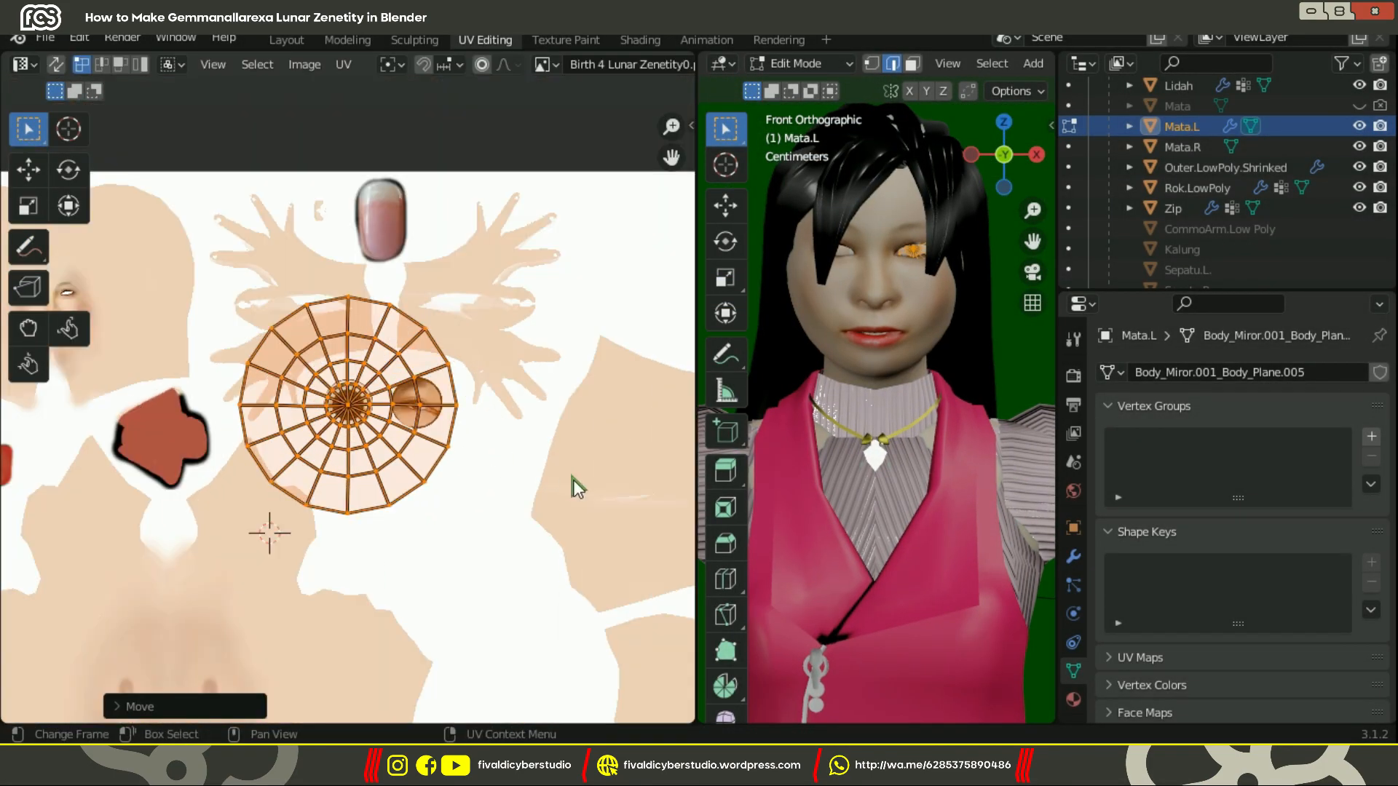
pyautogui.press('g')
pyautogui.click(572, 487)
# Step: Scale the Mata.L UV island down to the eyeball image and align it vertically along Y
pyautogui.scroll(-8, 440, 418)
pyautogui.scroll(6, 436, 410)
pyautogui.press('s')
pyautogui.click(425, 404)
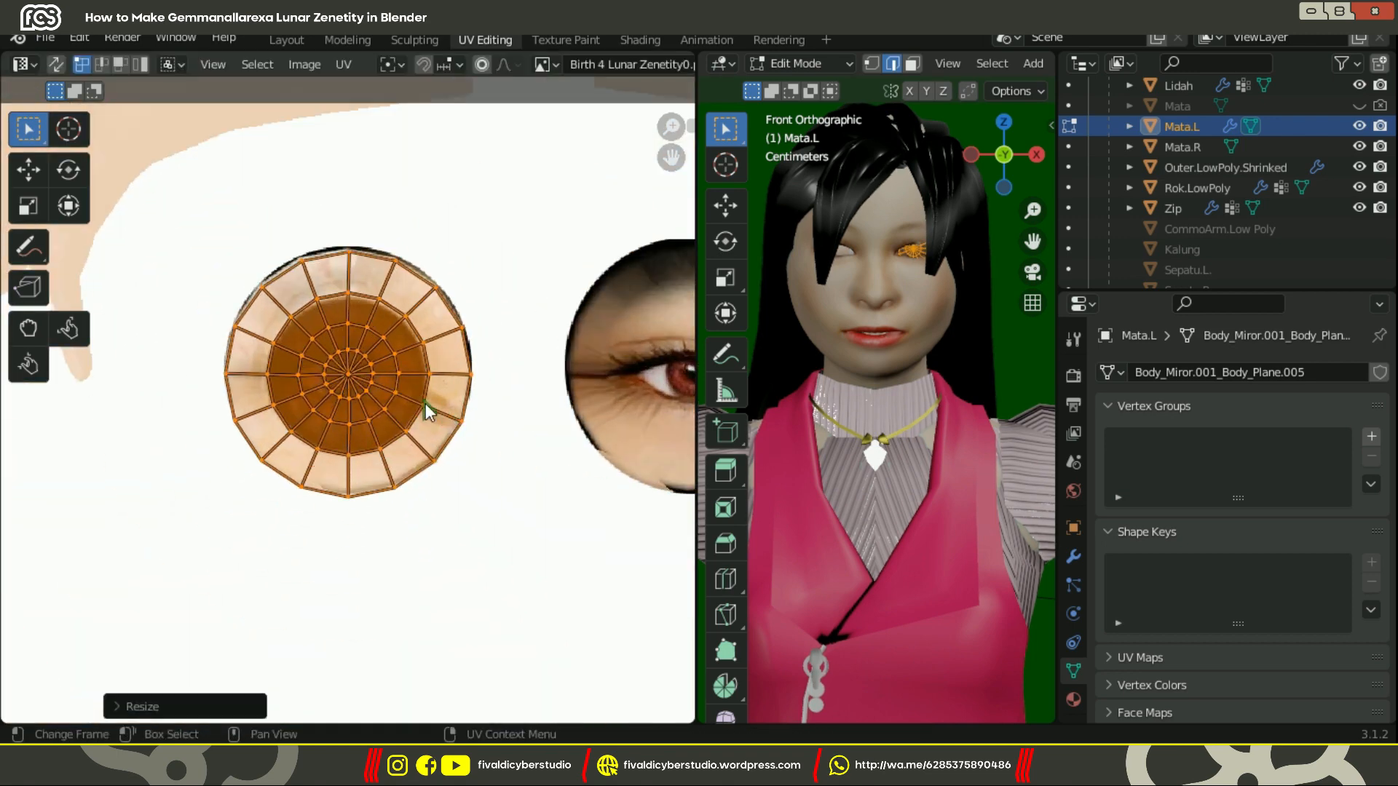
pyautogui.scroll(2, 493, 409)
pyautogui.press('g')
pyautogui.press('y')
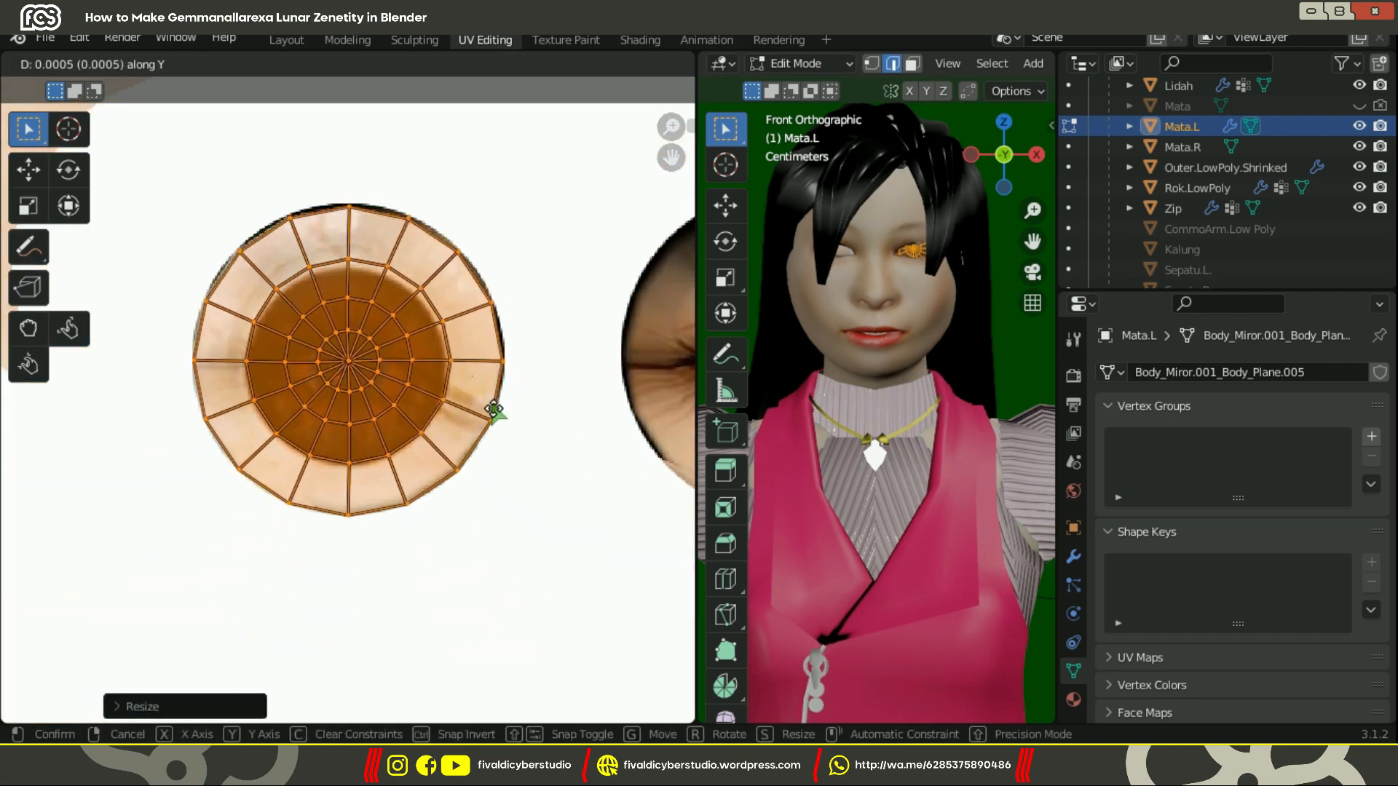
pyautogui.click(490, 406)
# Step: Shift the Mata.L UV island along X onto the neighbouring round image of an eye with eyelids
pyautogui.scroll(-5, 490, 405)
pyautogui.scroll(3, 501, 369)
pyautogui.press('g')
pyautogui.press('x')
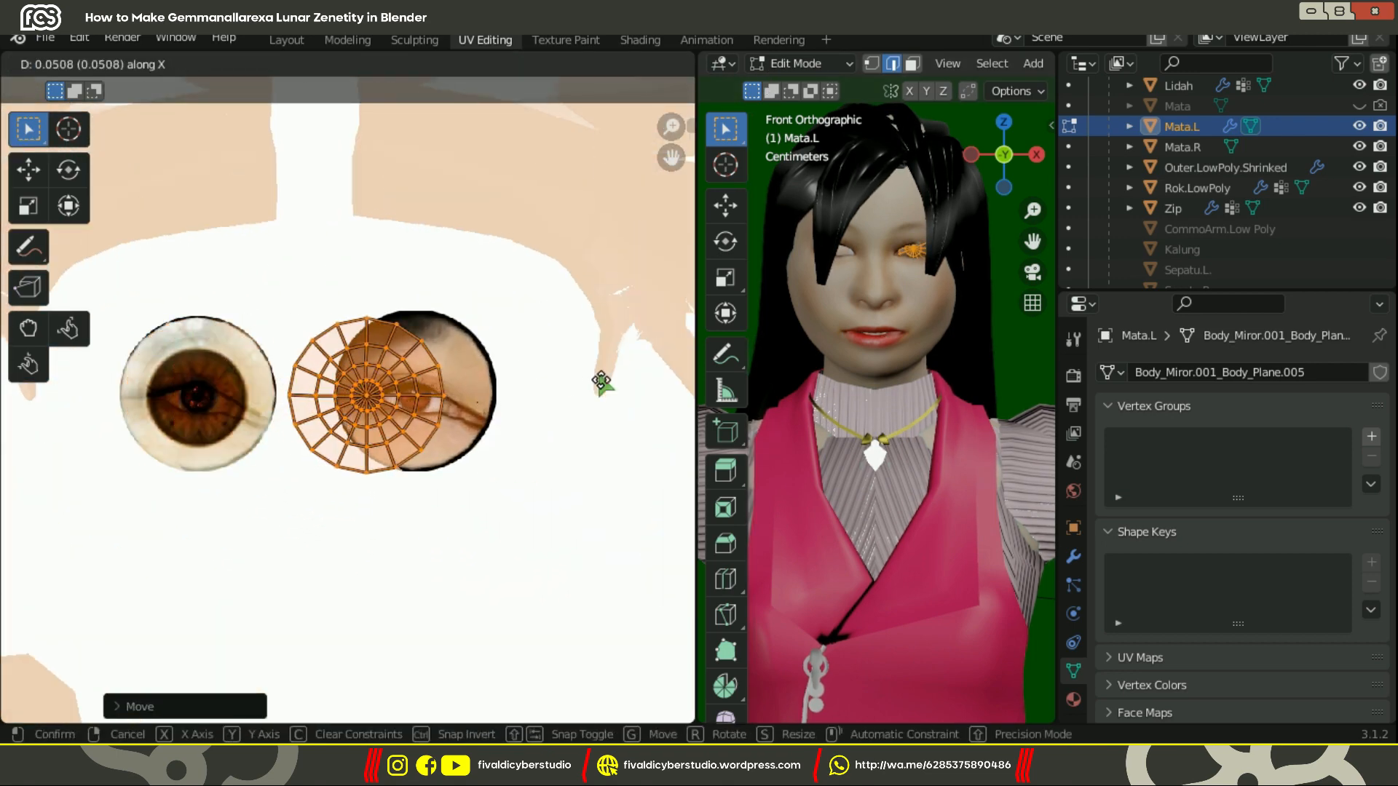
pyautogui.click(645, 383)
pyautogui.scroll(4, 449, 407)
pyautogui.press('g')
pyautogui.press('x')
pyautogui.click(527, 382)
pyautogui.scroll(2, 872, 401)
# Step: Finish editing Mata.L and open Mata.R in Edit Mode
pyautogui.click(816, 64)
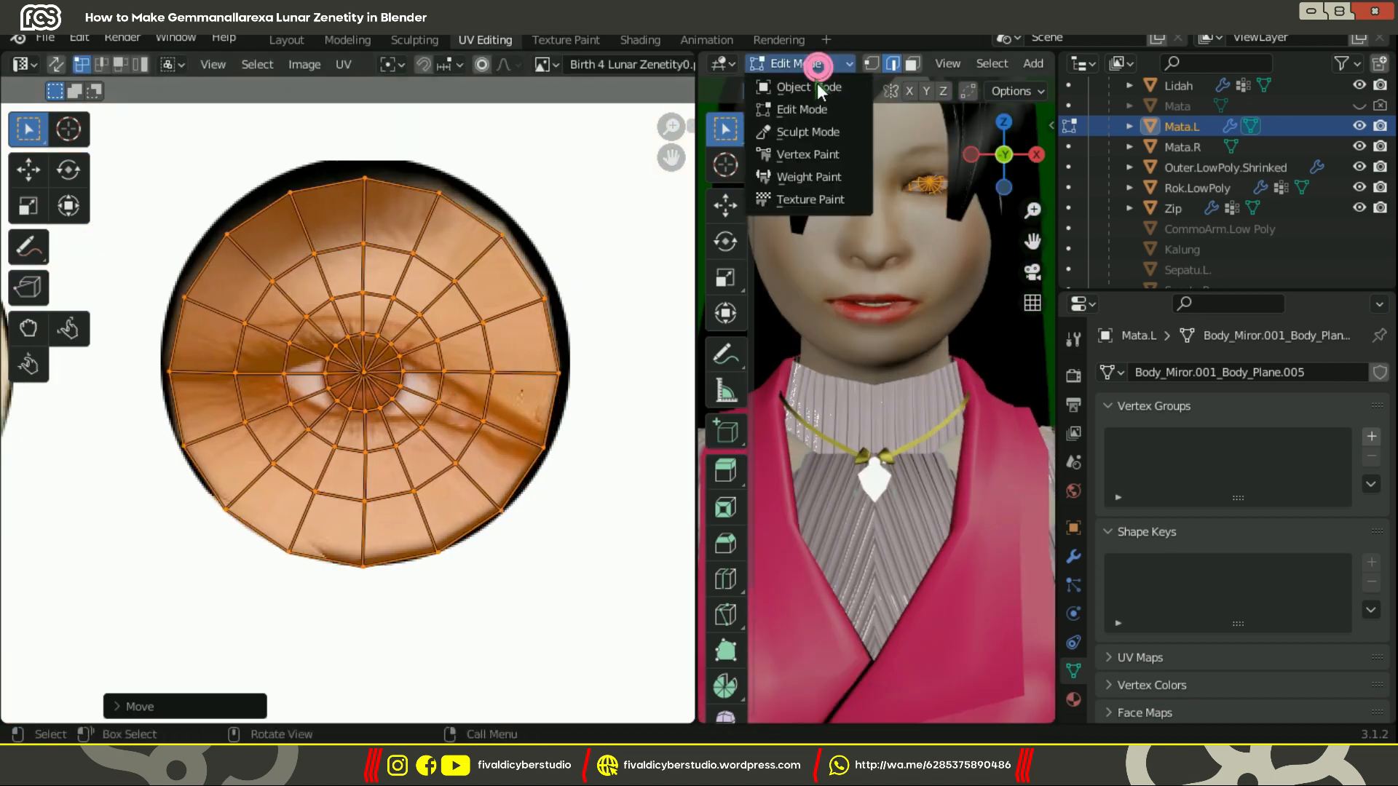
pyautogui.click(817, 85)
pyautogui.scroll(-5, 524, 352)
pyautogui.click(1182, 146)
pyautogui.click(800, 63)
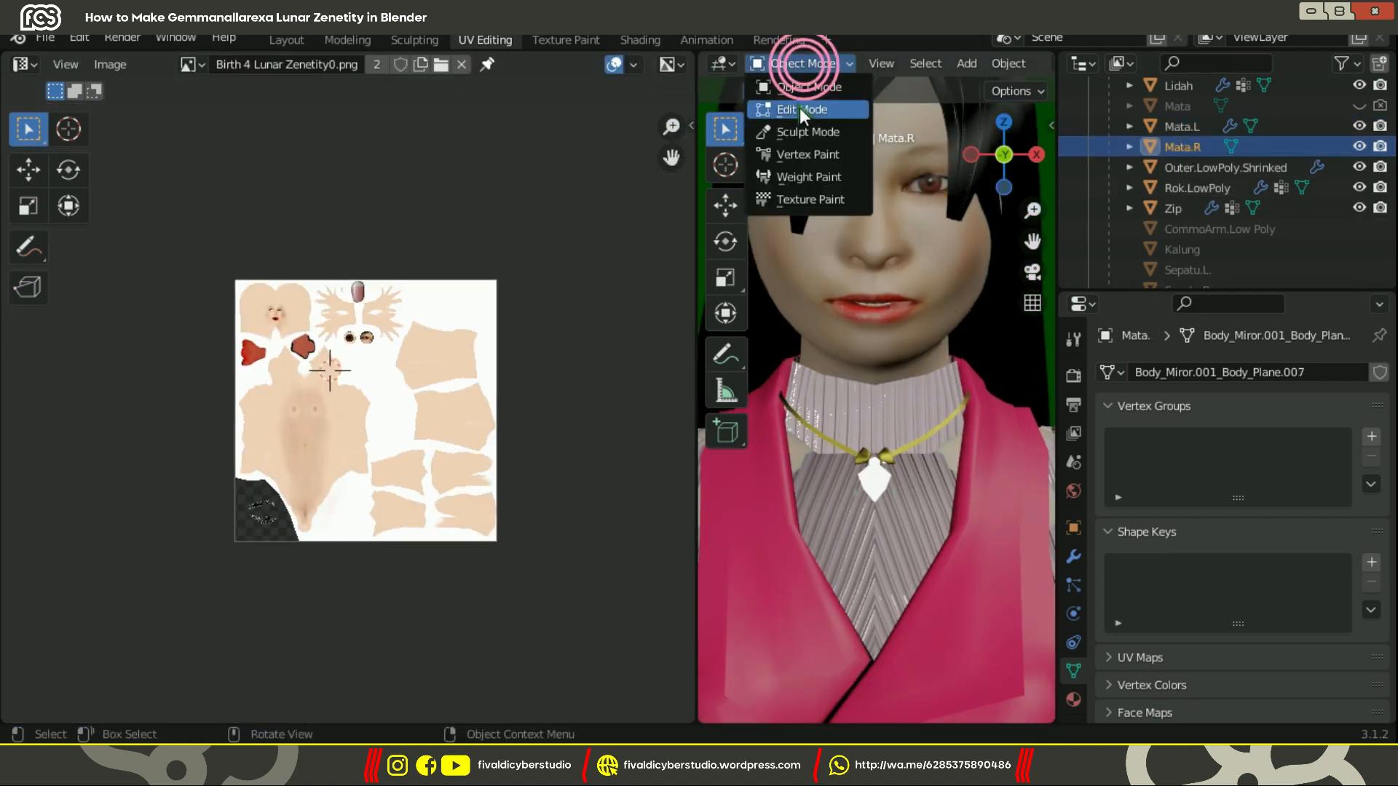
pyautogui.click(801, 104)
# Step: Scale the strip-shaped UV island of Mata.R, leaving the circular island unselected
pyautogui.scroll(5, 403, 303)
pyautogui.press('s')
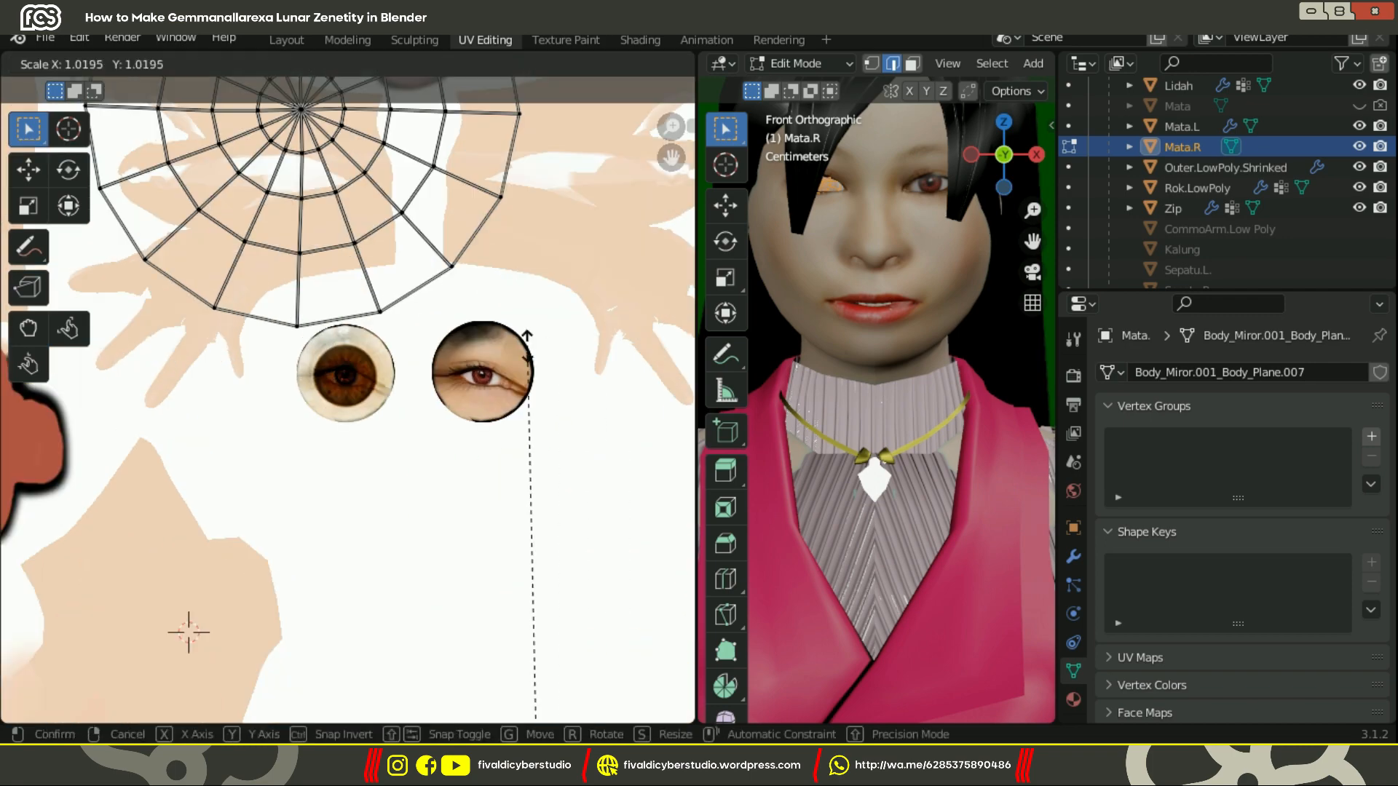
pyautogui.click(482, 509)
pyautogui.scroll(-5, 478, 421)
pyautogui.scroll(-3, 281, 337)
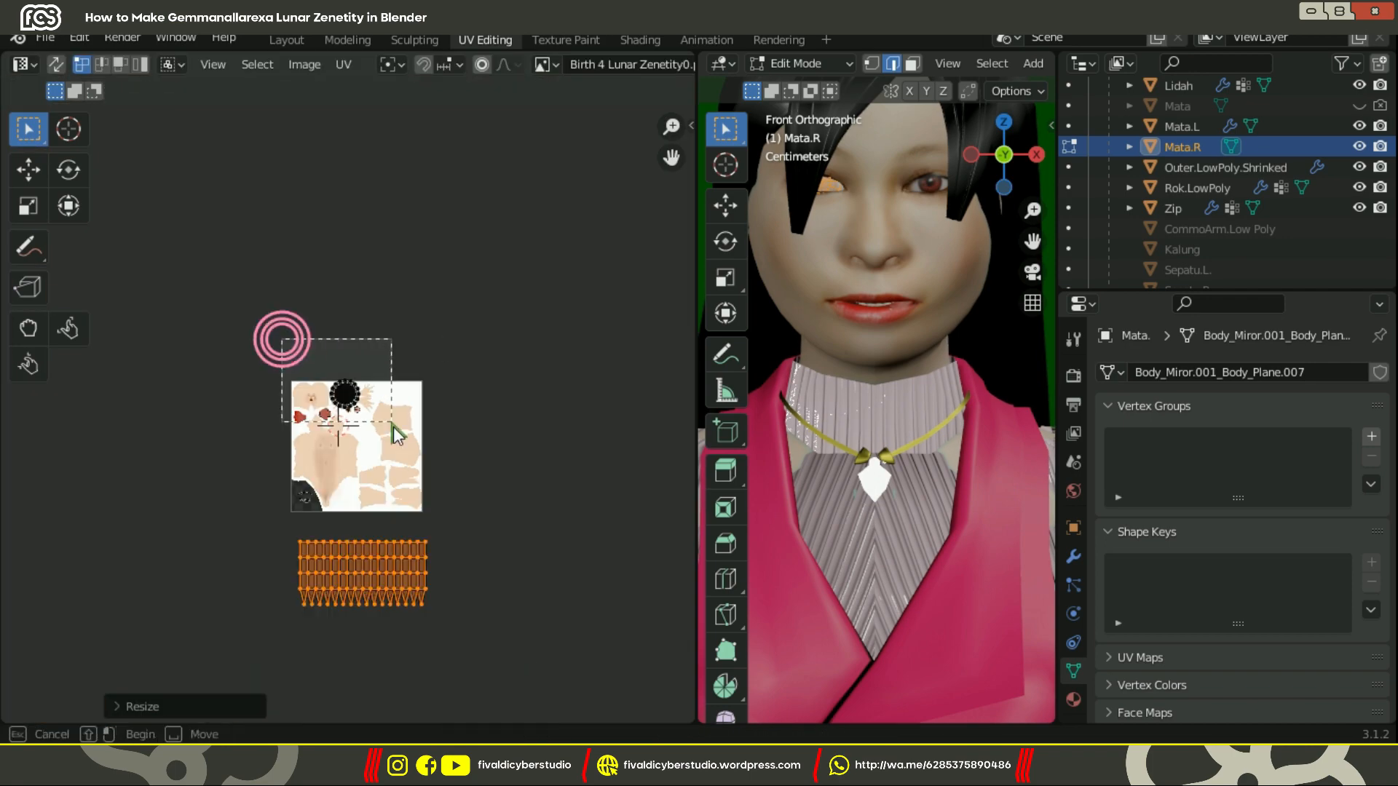
# Step: Select the circular UV island of Mata.R, move it onto the image of the eye with eyelids, and hide the A Hair collection
pyautogui.scroll(2, 320, 331)
pyautogui.scroll(7, 543, 386)
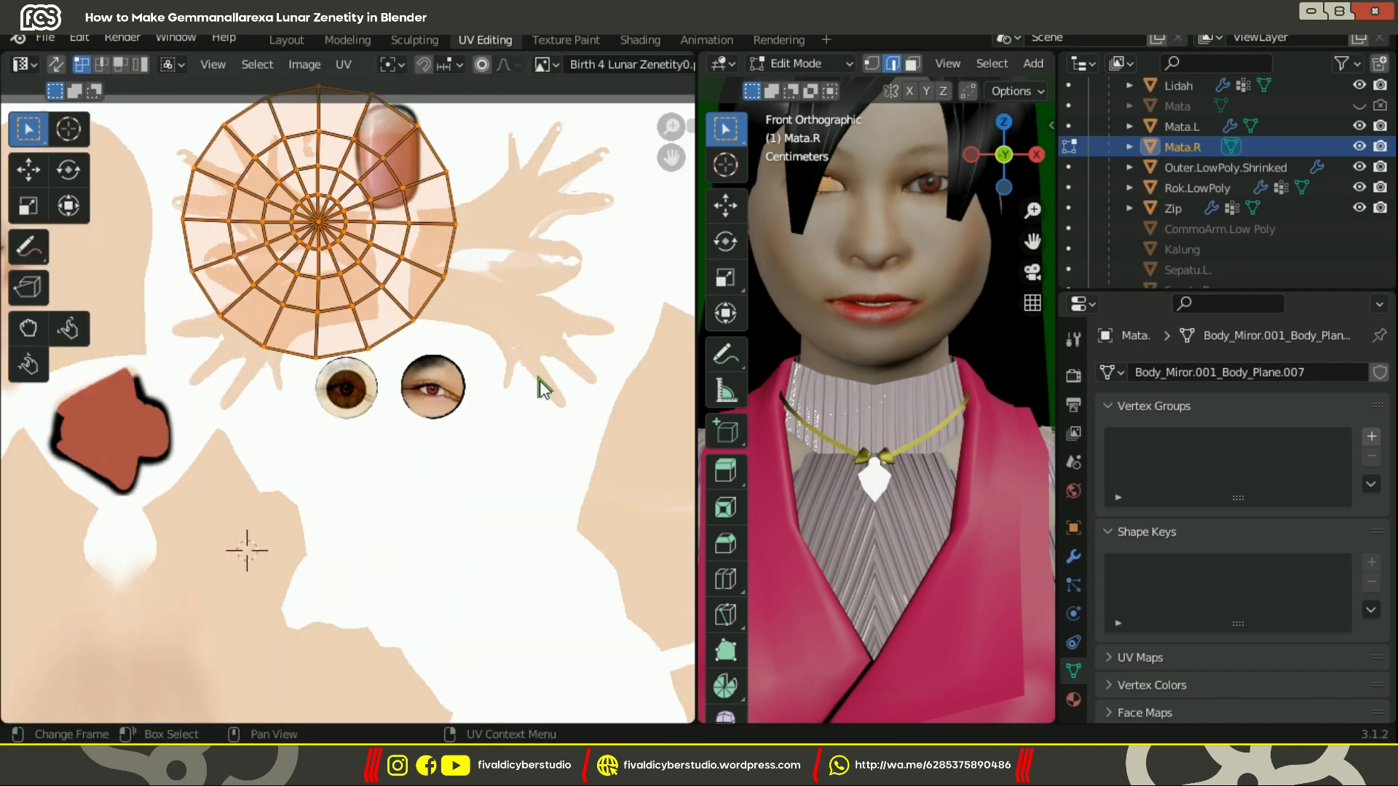
pyautogui.press('g')
pyautogui.click(657, 552)
pyautogui.scroll(9, 454, 393)
pyautogui.scroll(-5, 1223, 182)
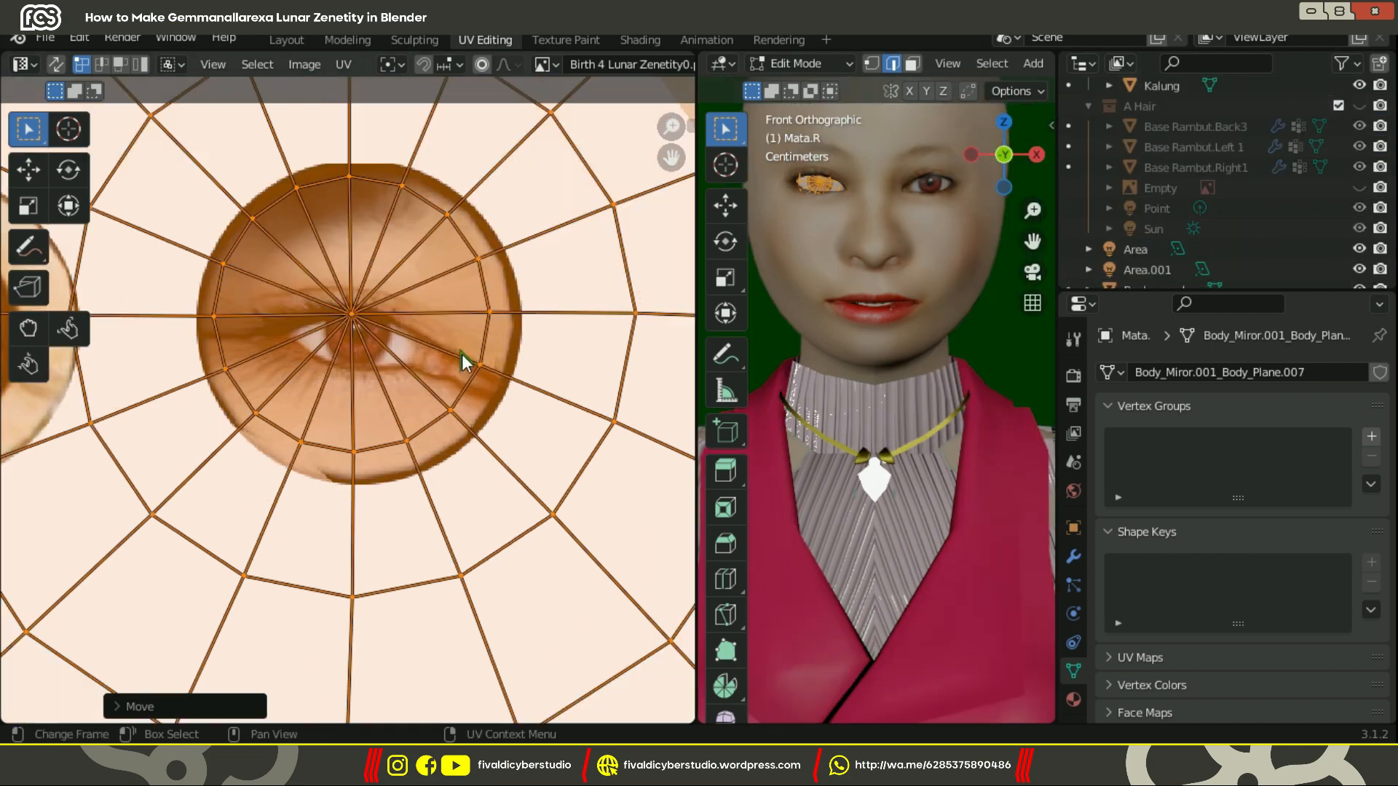
# Step: Scale the circular UV island of Mata.R down to roughly match the round eye image
pyautogui.press('s')
pyautogui.click(568, 429)
pyautogui.scroll(-4, 592, 474)
pyautogui.scroll(6, 571, 408)
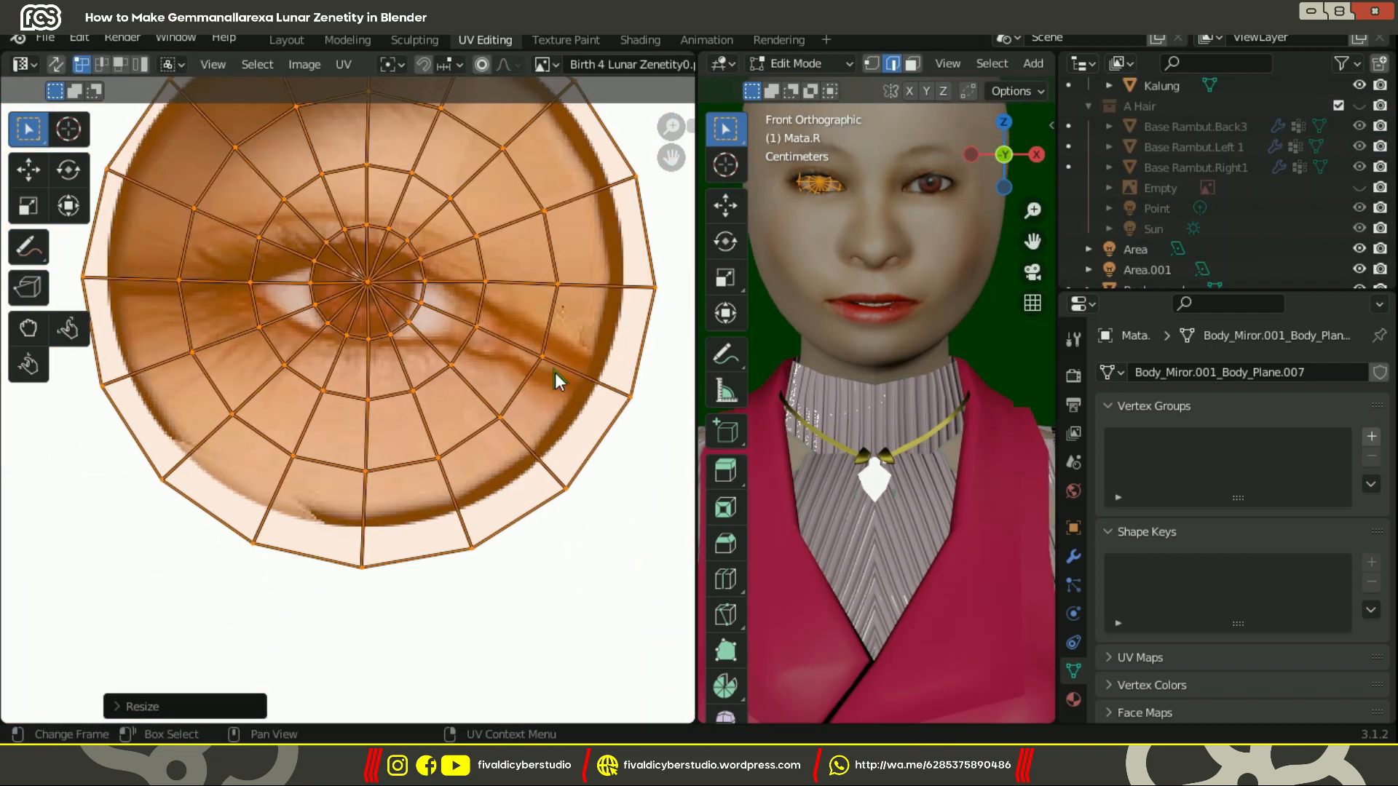
pyautogui.press('s')
pyautogui.click(562, 374)
# Step: Return Mata.R to Object Mode and unhide the A Hair collection
pyautogui.click(592, 546)
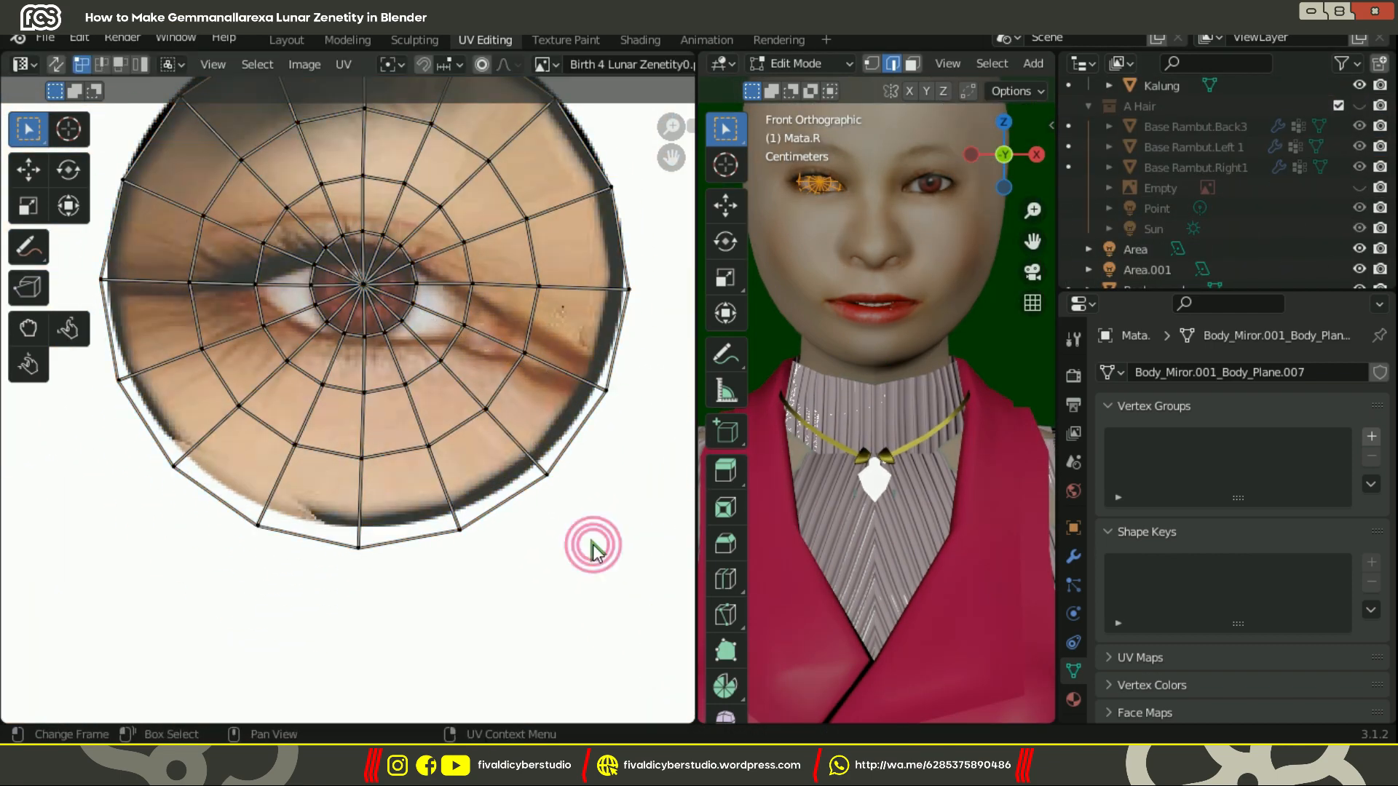
pyautogui.press('Tab')
pyautogui.scroll(-5, 546, 391)
pyautogui.scroll(-3, 1246, 210)
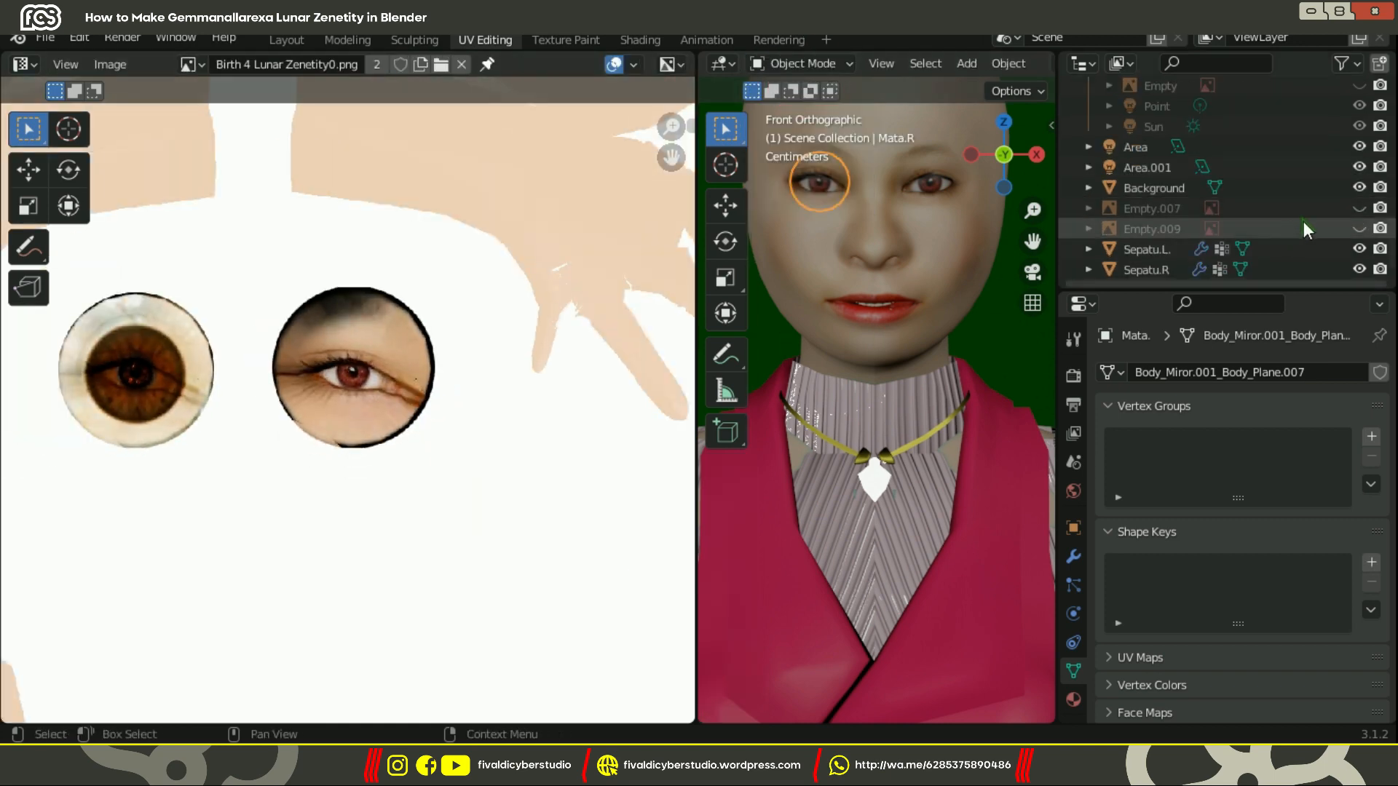
pyautogui.scroll(5, 1307, 222)
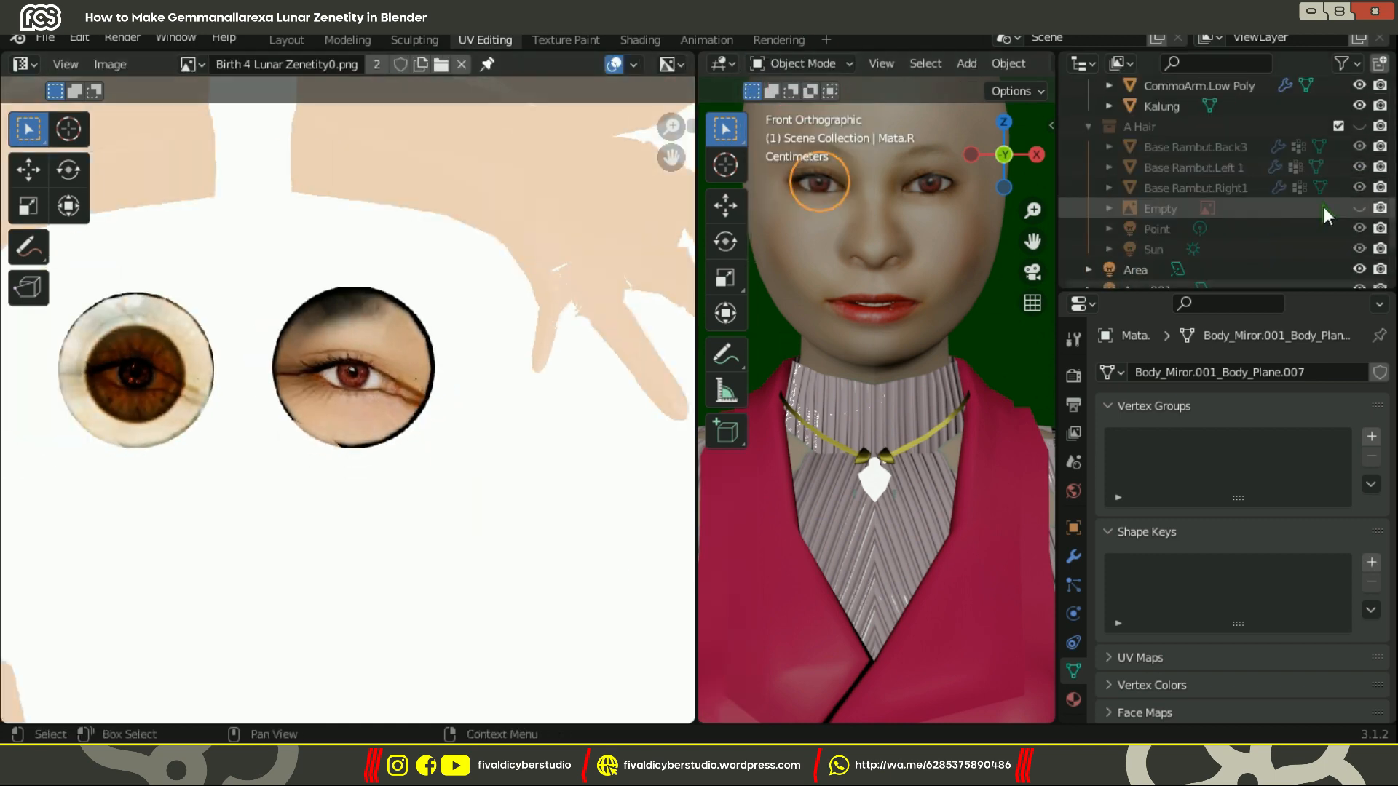
pyautogui.scroll(2, 1324, 214)
pyautogui.scroll(-8, 369, 238)
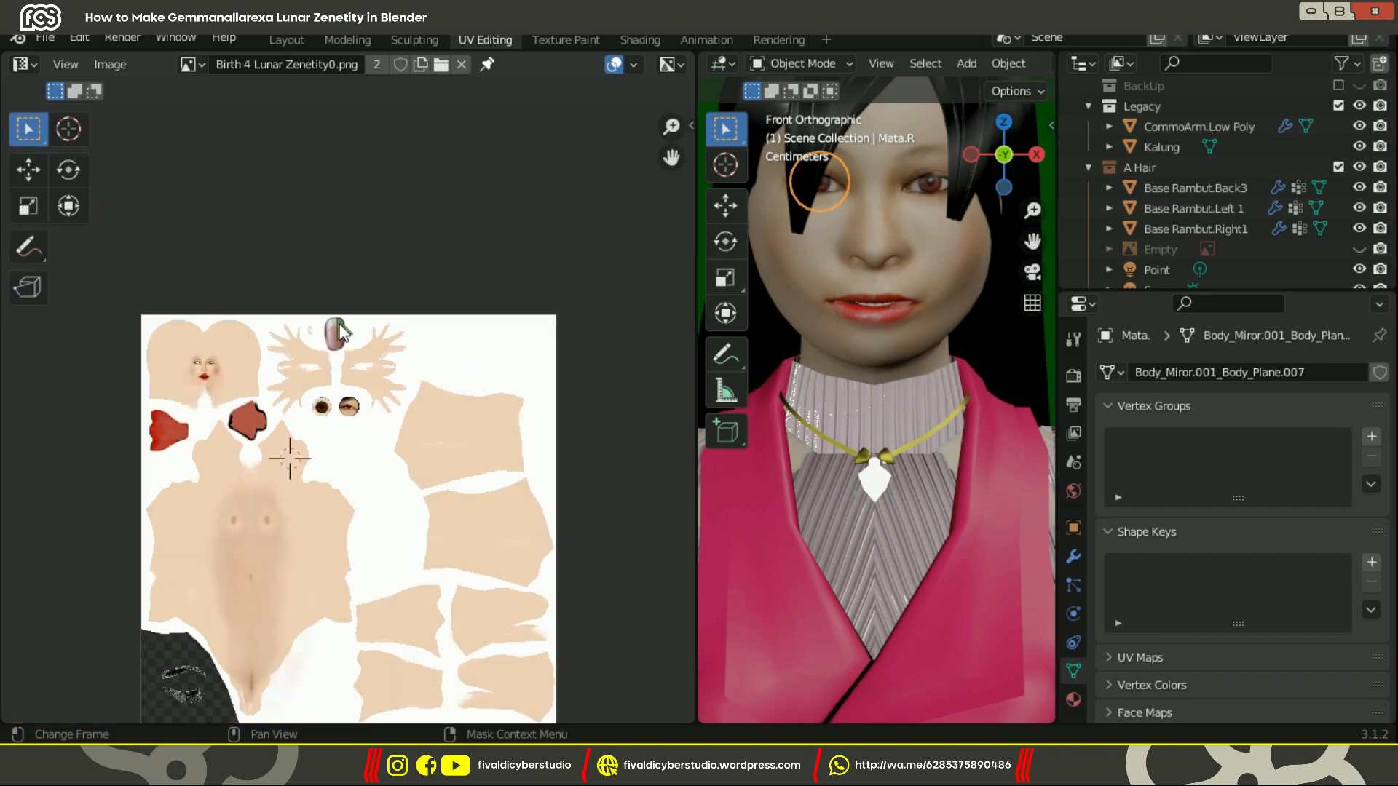
# Step: Widen the 3D viewport at the expense of the image editor and frame the character's head
pyautogui.scroll(2, 339, 330)
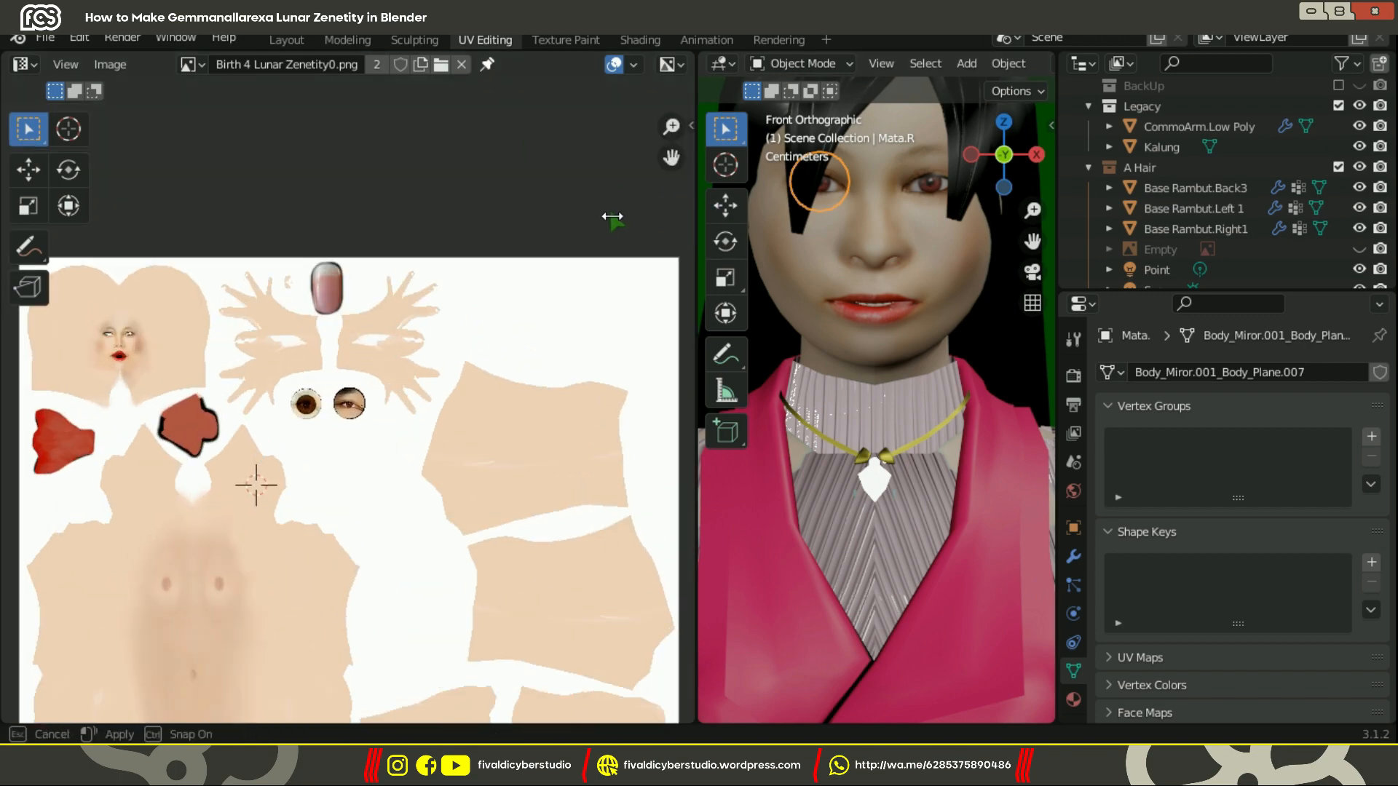
pyautogui.moveTo(612, 216); pyautogui.dragTo(438, 160)
pyautogui.scroll(4, 813, 219)
pyautogui.keyDown('shift'); pyautogui.moveTo(813, 219); pyautogui.dragTo(735, 619, button='middle'); pyautogui.keyUp('shift')
pyautogui.scroll(4, 732, 436)
# Step: Unhide and select Birth 4.0 Rig, and set its armature to Pose Position
pyautogui.click(718, 246)
pyautogui.scroll(-7, 823, 263)
pyautogui.moveTo(828, 268); pyautogui.dragTo(842, 251, button='middle')
pyautogui.scroll(8, 1211, 122)
pyautogui.click(1359, 129)
pyautogui.click(718, 244)
pyautogui.click(1178, 438)
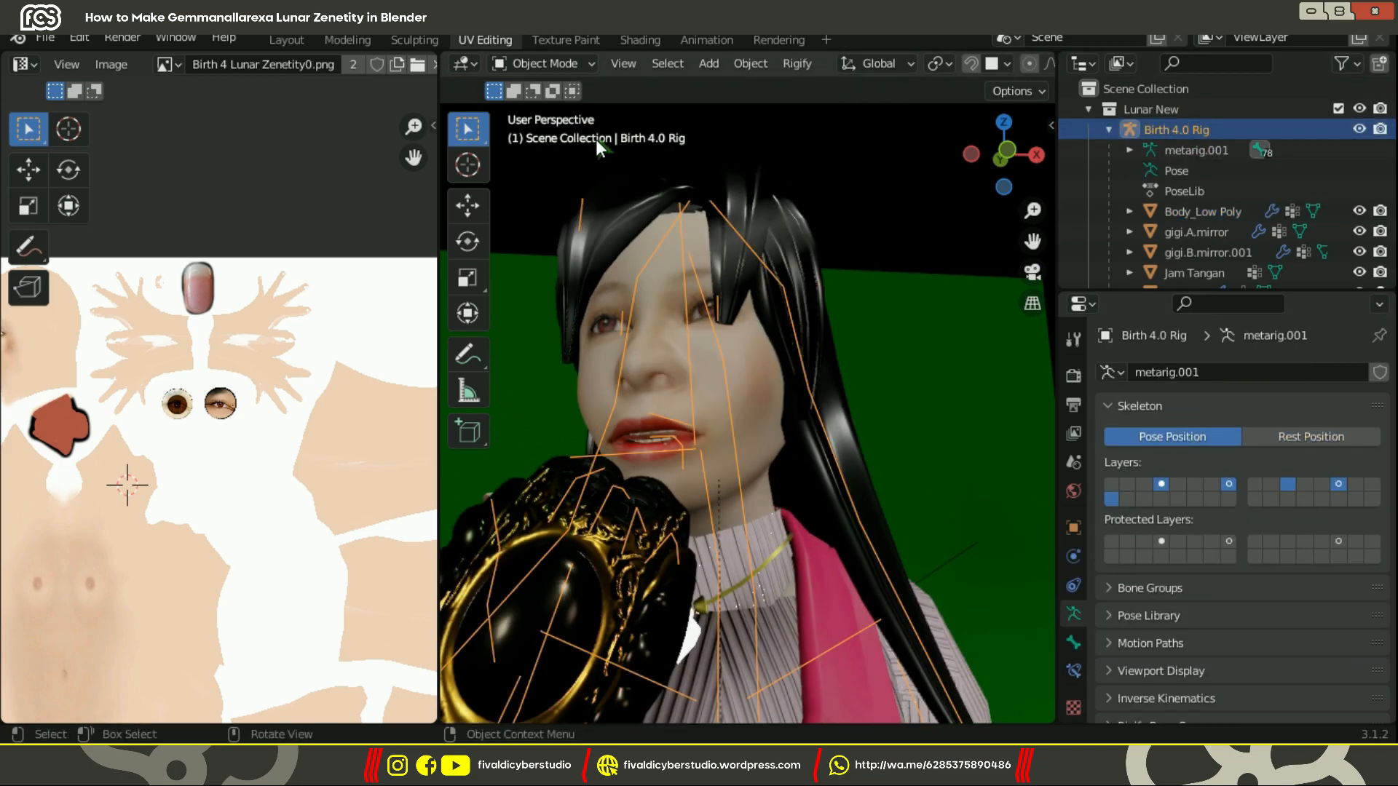
pyautogui.click(628, 321)
pyautogui.hotkey('ctrl', 'Tab')
pyautogui.click(627, 326)
pyautogui.click(636, 374)
pyautogui.moveTo(628, 326); pyautogui.dragTo(707, 344, button='middle')
pyautogui.click(637, 371)
pyautogui.press('r')
pyautogui.rightClick(741, 406)
pyautogui.click(554, 64)
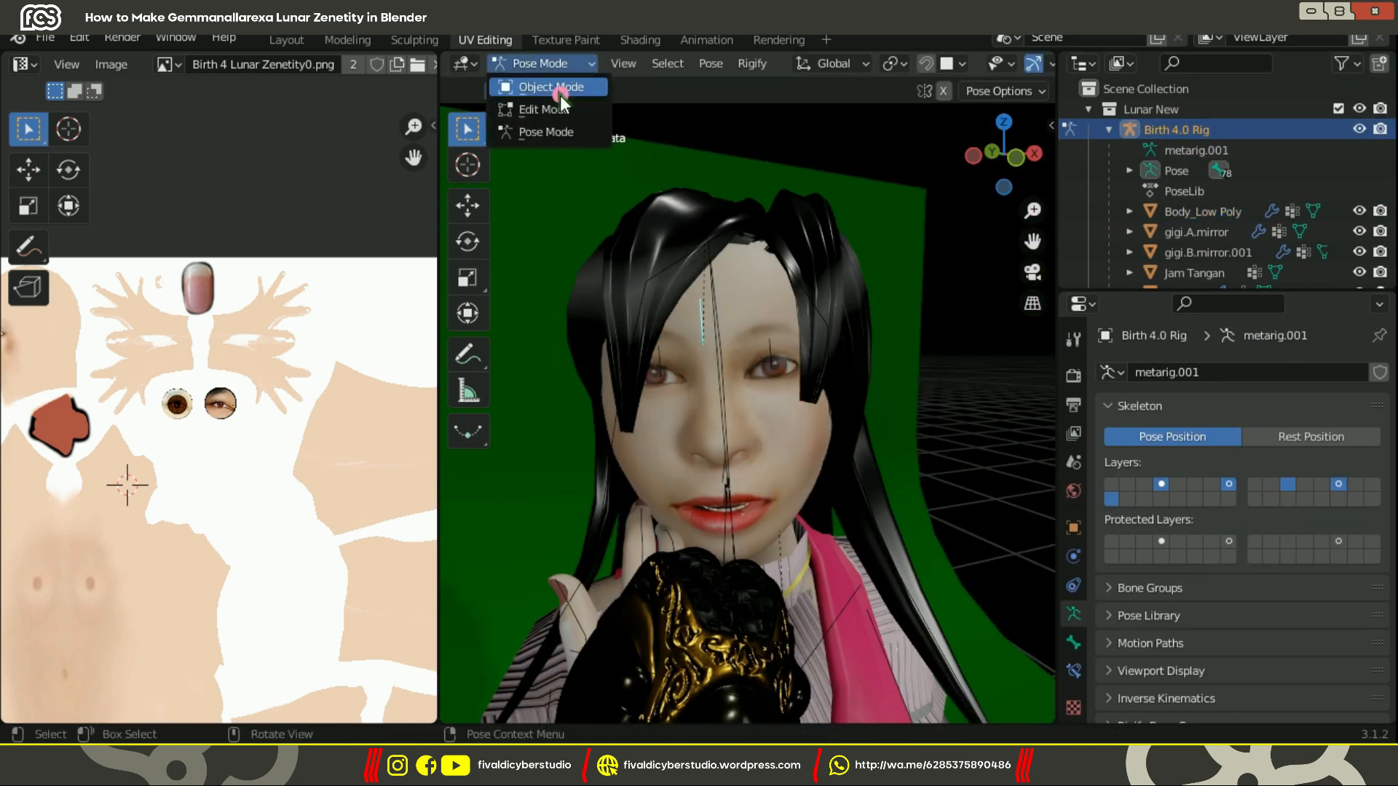
pyautogui.click(558, 89)
pyautogui.click(750, 299)
pyautogui.click(696, 316)
# Step: Rotate the rig's Mata bone with trackball rotation in Pose Mode, and return to Object Mode
pyautogui.click(554, 64)
pyautogui.click(564, 131)
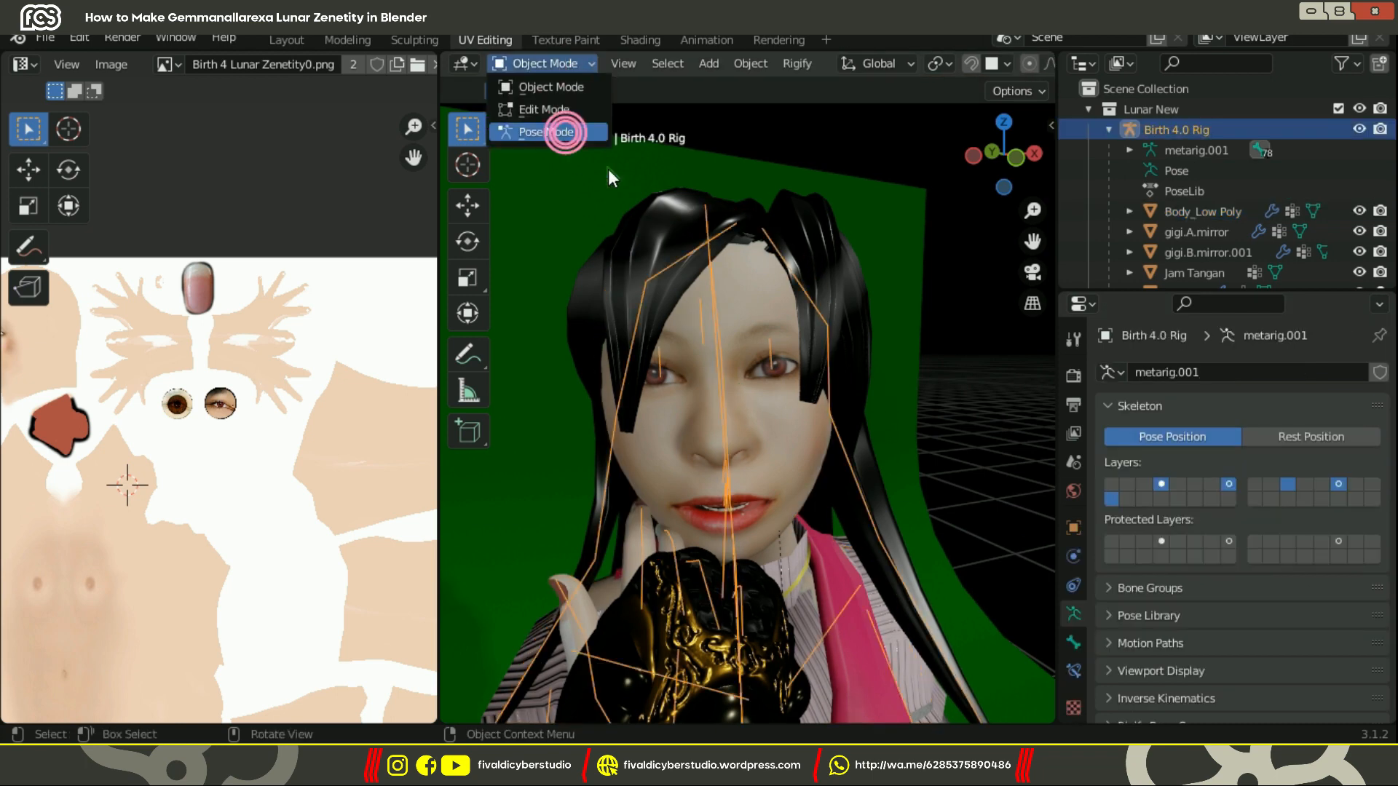
pyautogui.click(701, 320)
pyautogui.press('r')
pyautogui.press('r')
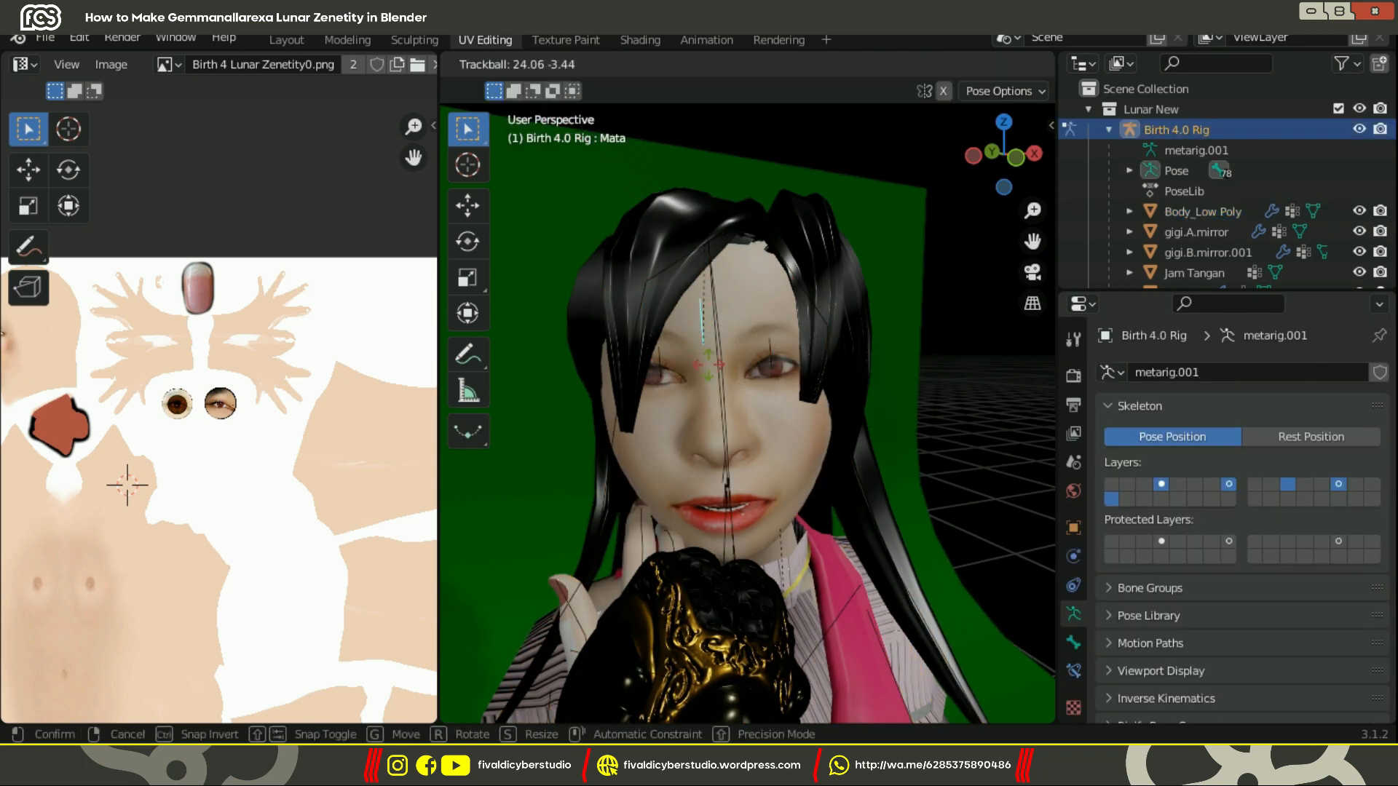
pyautogui.click(737, 252)
pyautogui.hotkey('ctrl', 'Tab')
# Step: Show the character's upper body through the camera, and hide Birth 4.0 Rig and the viewport toolbar
pyautogui.press('KP_0')
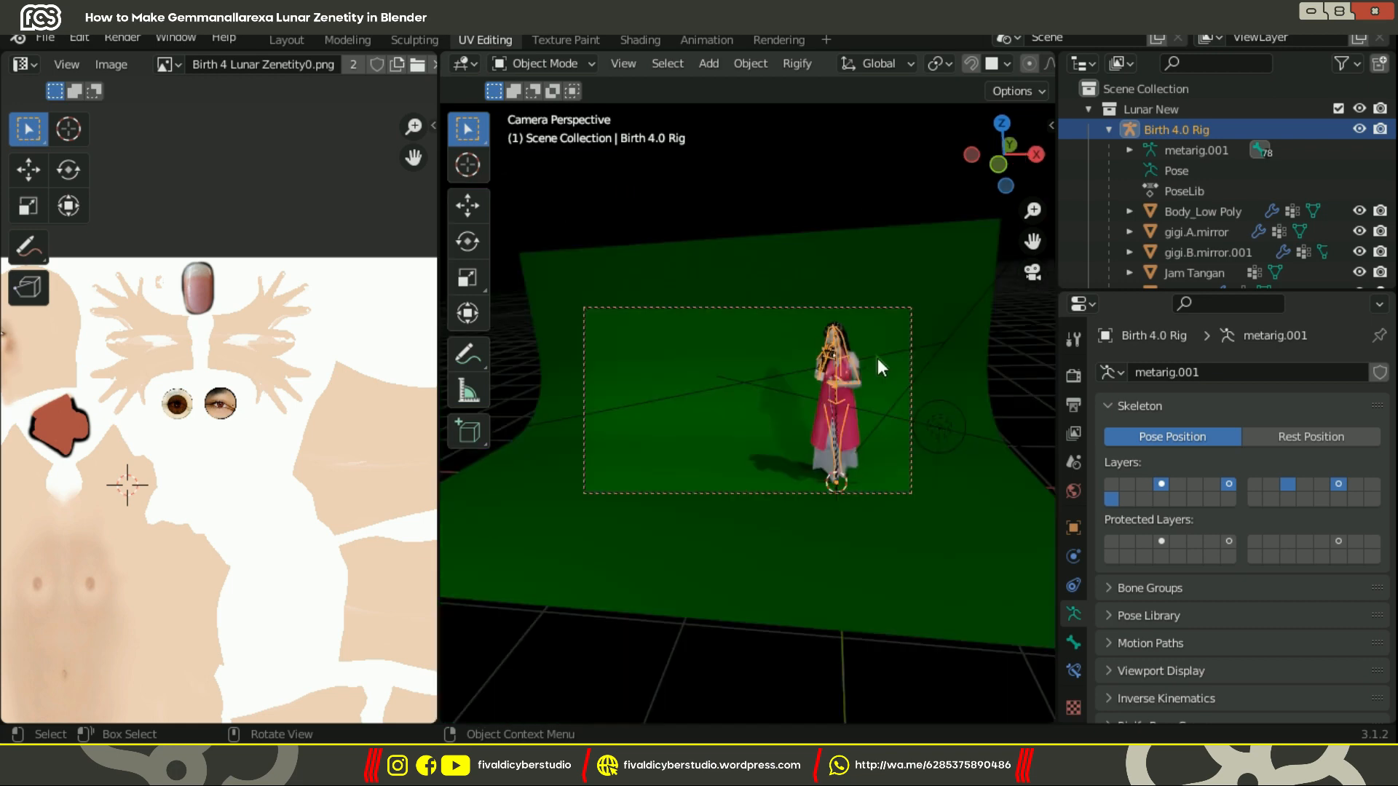
pyautogui.press('n')
pyautogui.press('n')
pyautogui.scroll(10, 844, 375)
pyautogui.keyDown('shift'); pyautogui.moveTo(794, 294); pyautogui.dragTo(735, 597, button='middle'); pyautogui.keyUp('shift')
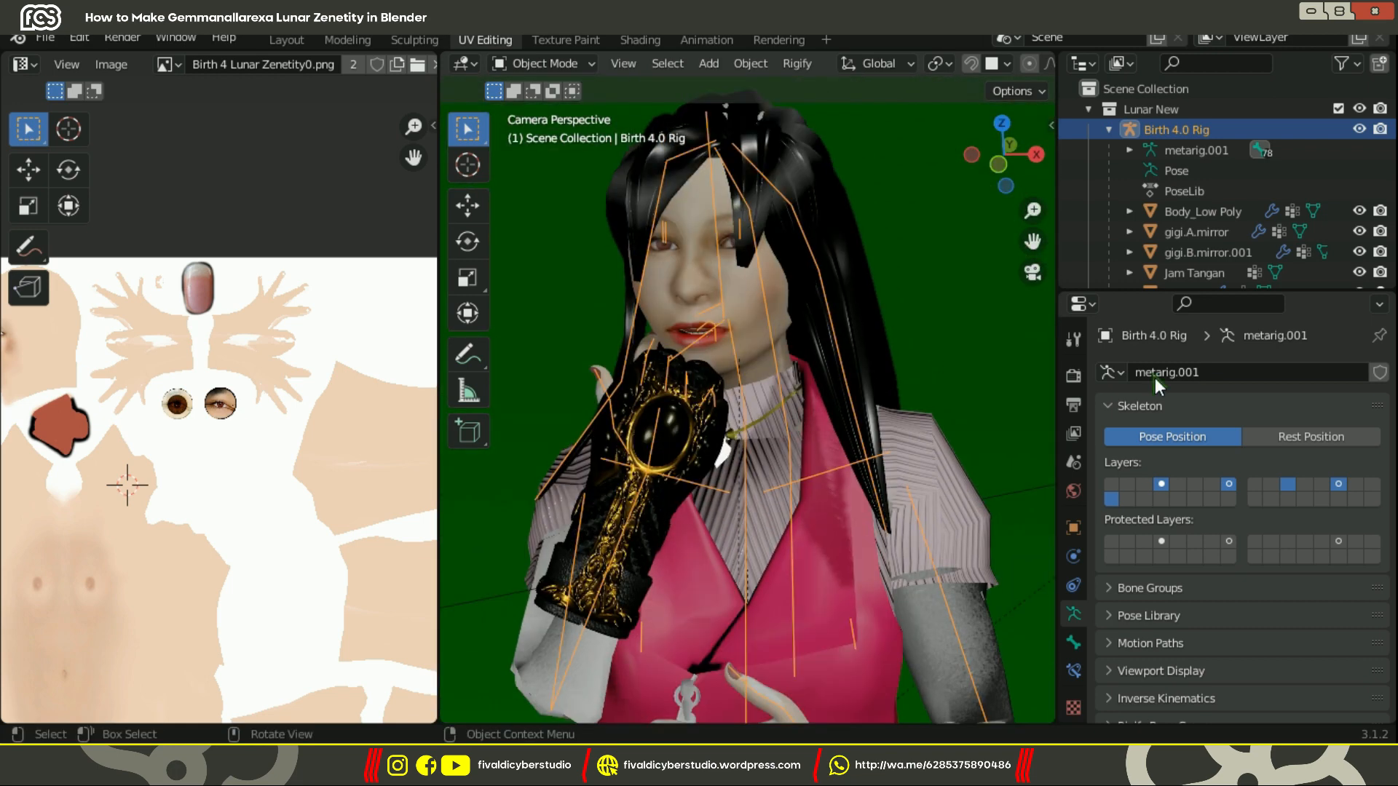
pyautogui.click(1359, 129)
pyautogui.press('t')
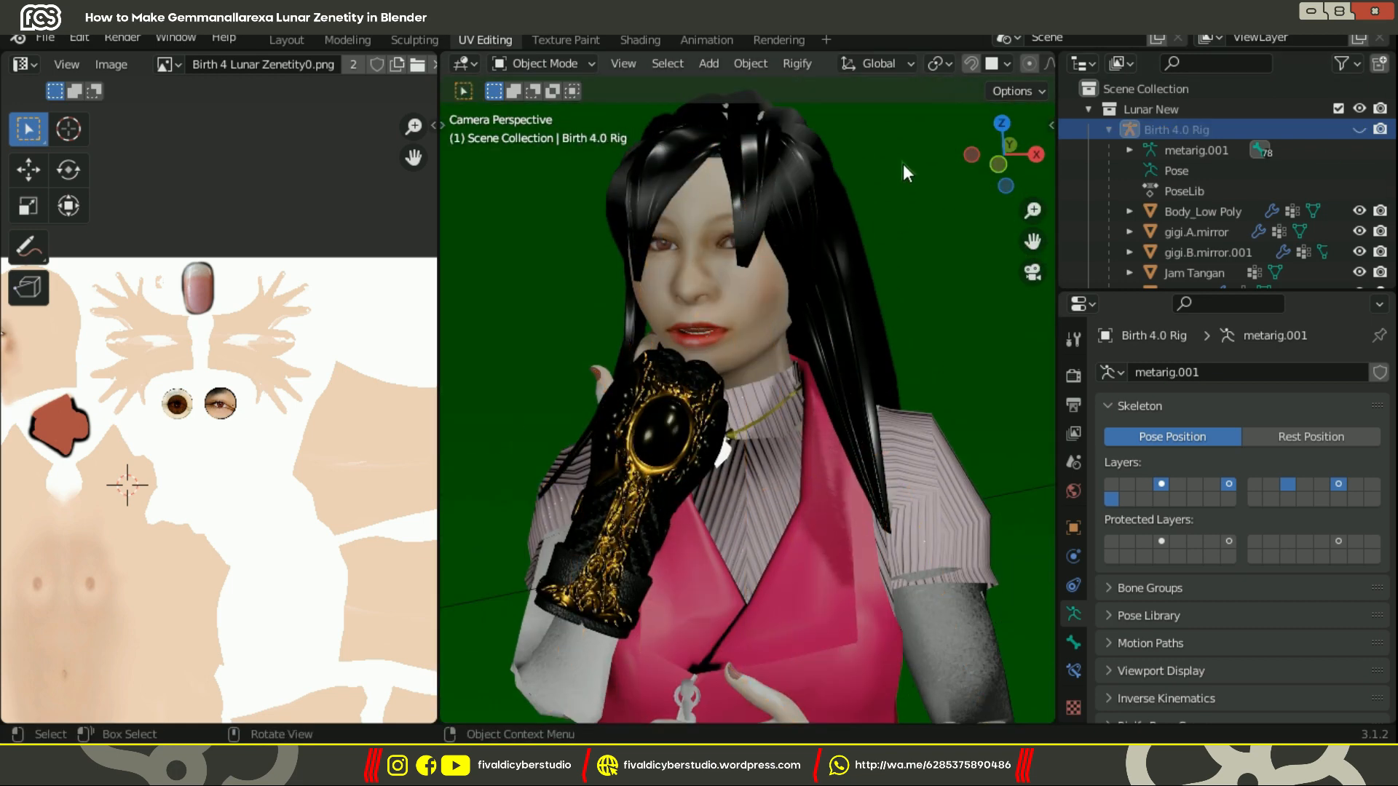
# Step: Open Body_Low Poly in Edit Mode and turn off its Subdivision modifier's viewport display
pyautogui.scroll(5, 762, 333)
pyautogui.click(762, 333)
pyautogui.press('Tab')
pyautogui.click(1073, 557)
pyautogui.click(1287, 588)
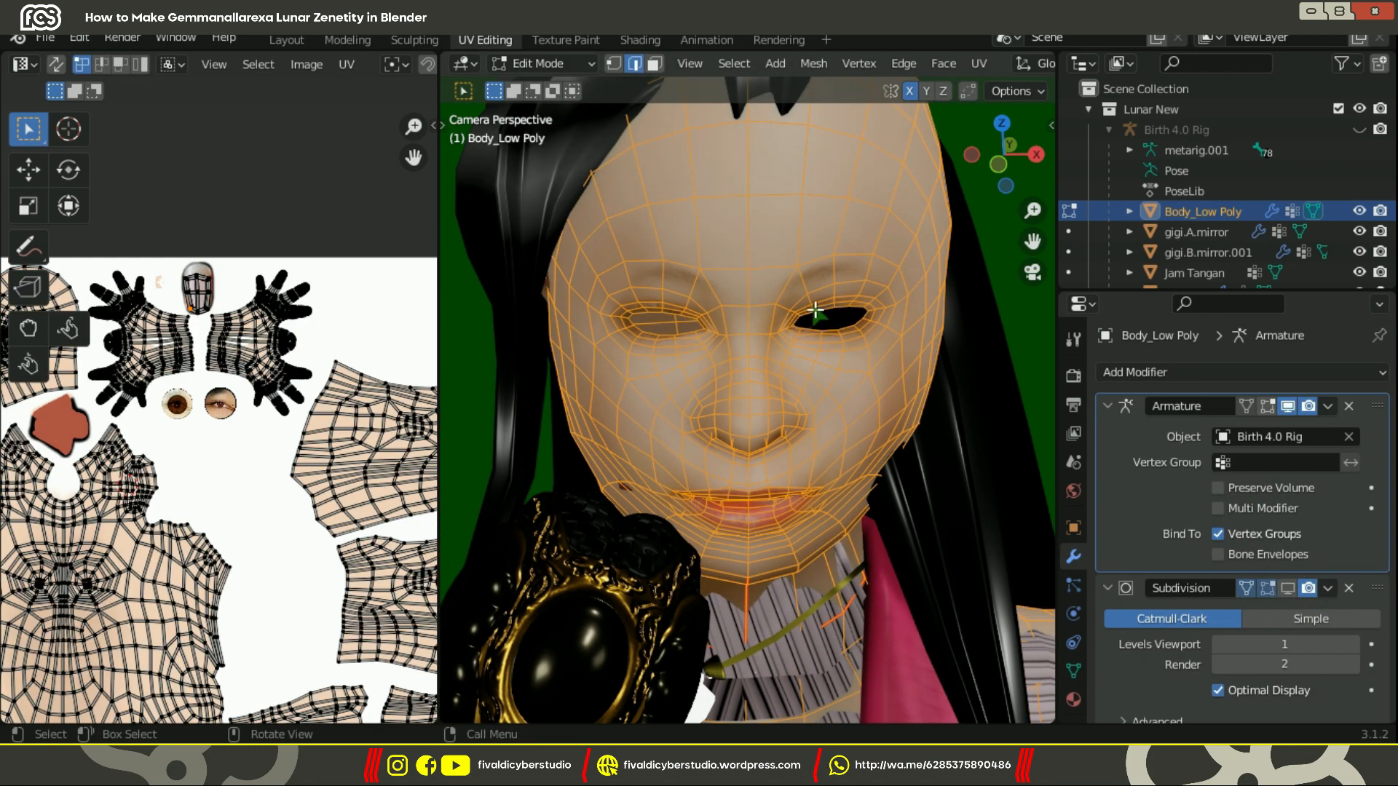
# Step: Select the eyelid edges on the body mesh, duplicate them in place and separate them into a new object
pyautogui.hotkey('alt', 'a')
pyautogui.press('KP_3')
pyautogui.scroll(5, 803, 471)
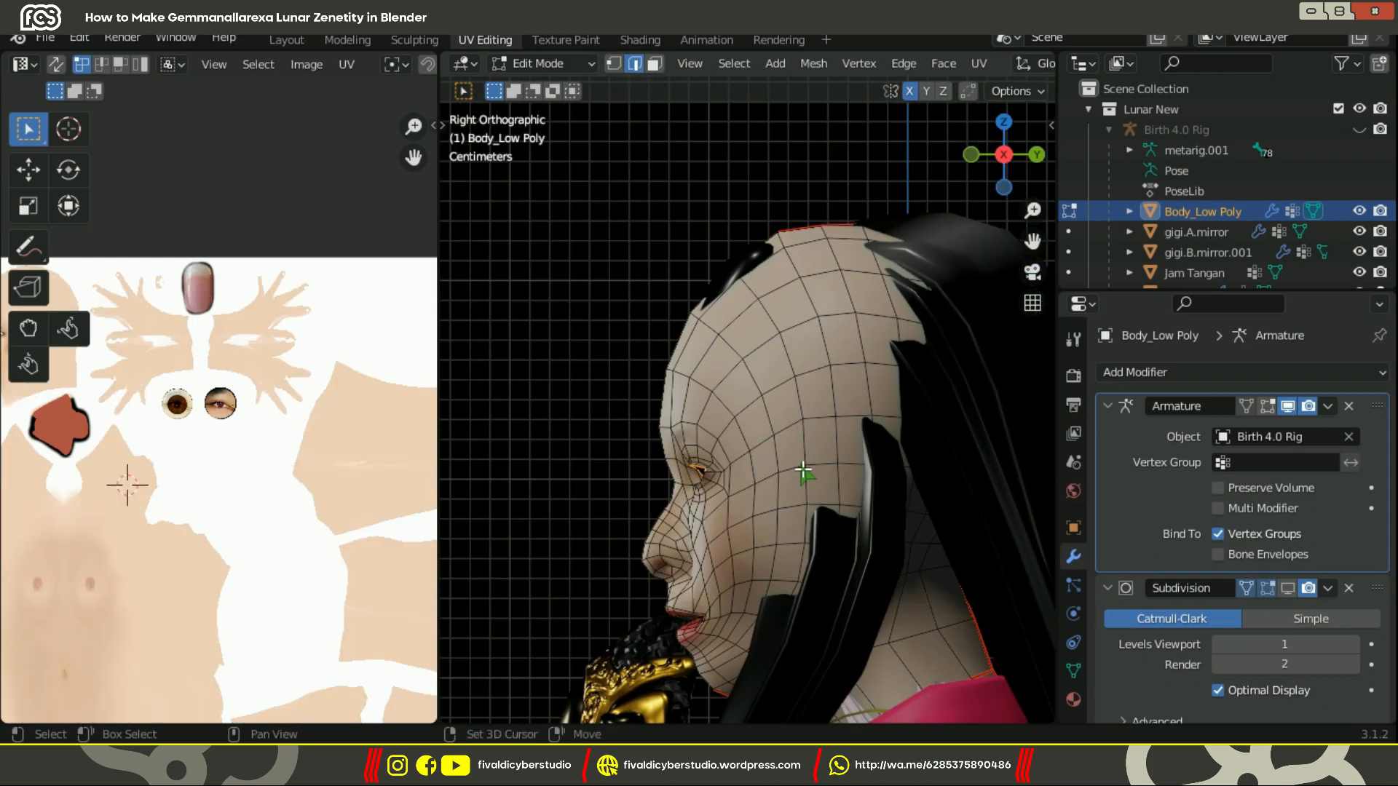
pyautogui.rightClick(729, 469)
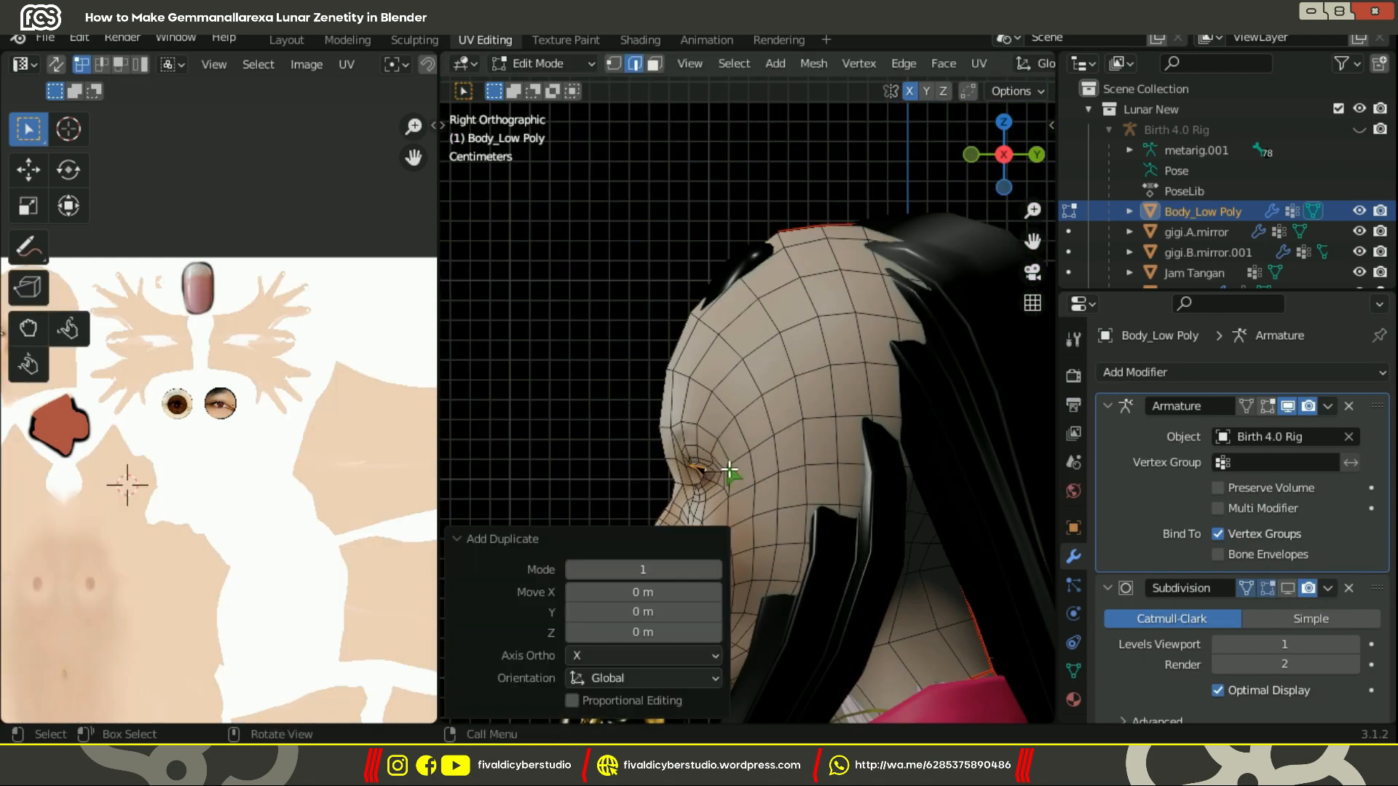
pyautogui.press('p')
pyautogui.click(729, 469)
# Step: Return to Object Mode and rename the separated eyelid object as Bulu Mata.mirror
pyautogui.click(533, 60)
pyautogui.click(545, 87)
pyautogui.doubleClick(1264, 233)
pyautogui.write('Bulu Mata.mirror')
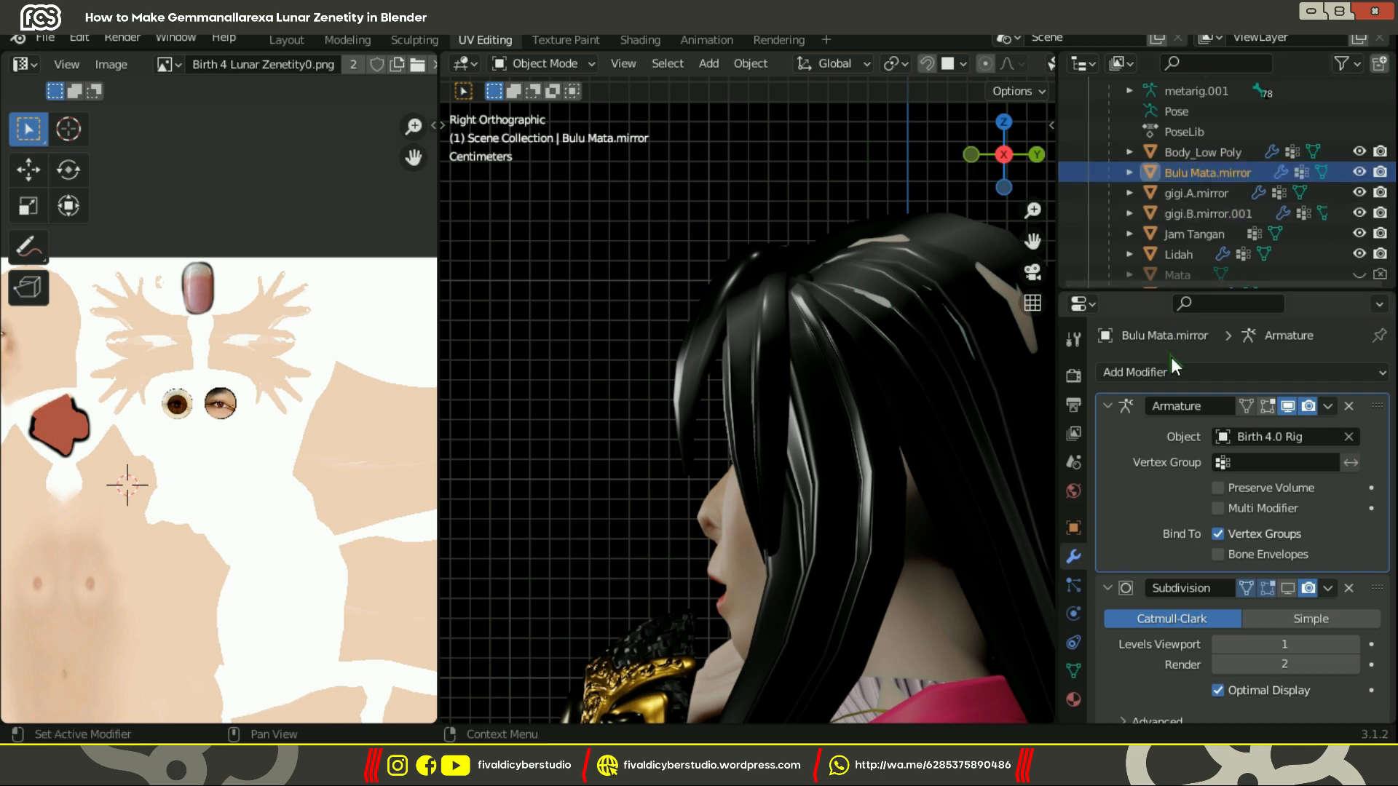
# Step: Add a Mirror modifier to Bulu Mata.mirror
pyautogui.click(1171, 371)
pyautogui.click(963, 605)
pyautogui.click(542, 63)
pyautogui.click(542, 104)
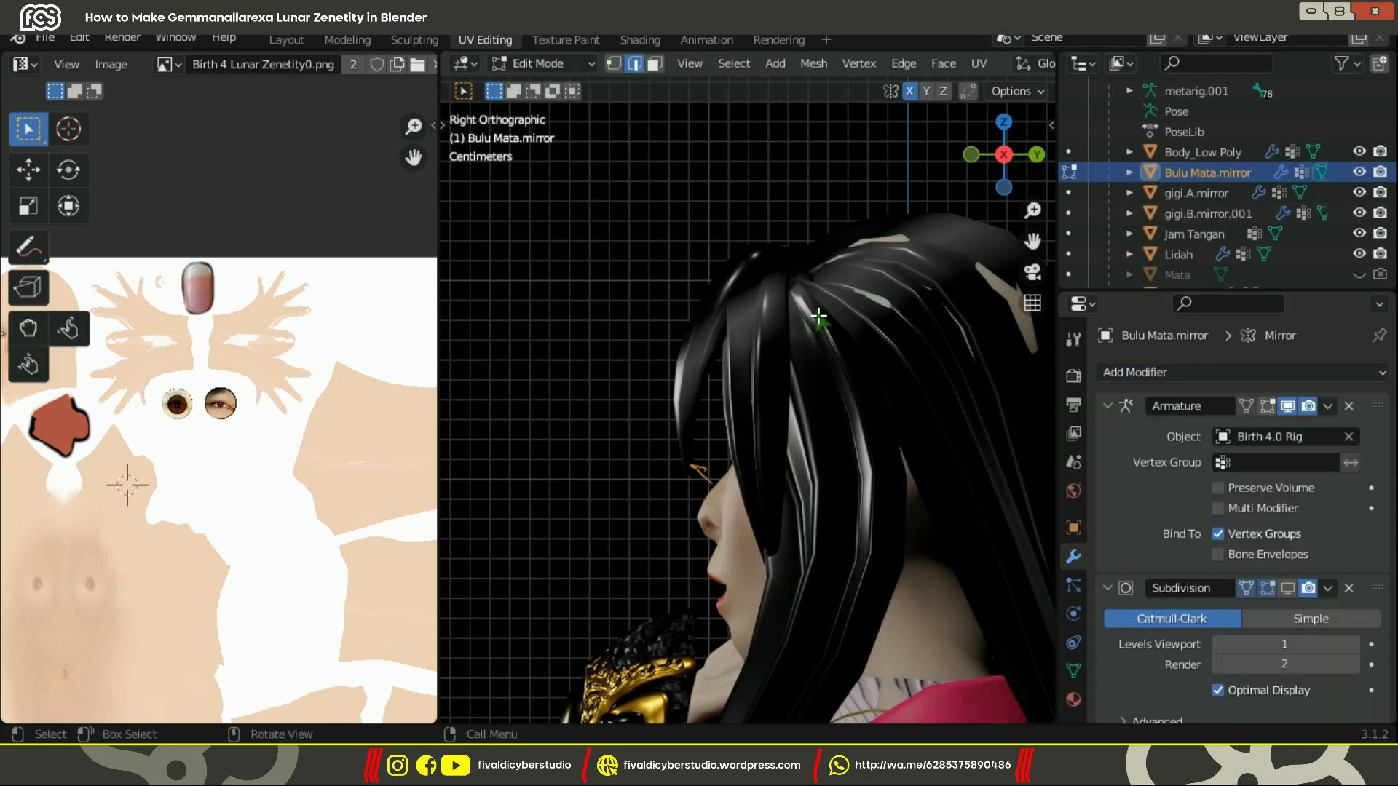
pyautogui.click(557, 64)
pyautogui.click(579, 88)
# Step: Set the Birth 4.0 Rig armature to Rest Position
pyautogui.click(1205, 153)
pyautogui.scroll(3, 1208, 131)
pyautogui.click(1186, 129)
pyautogui.click(1073, 613)
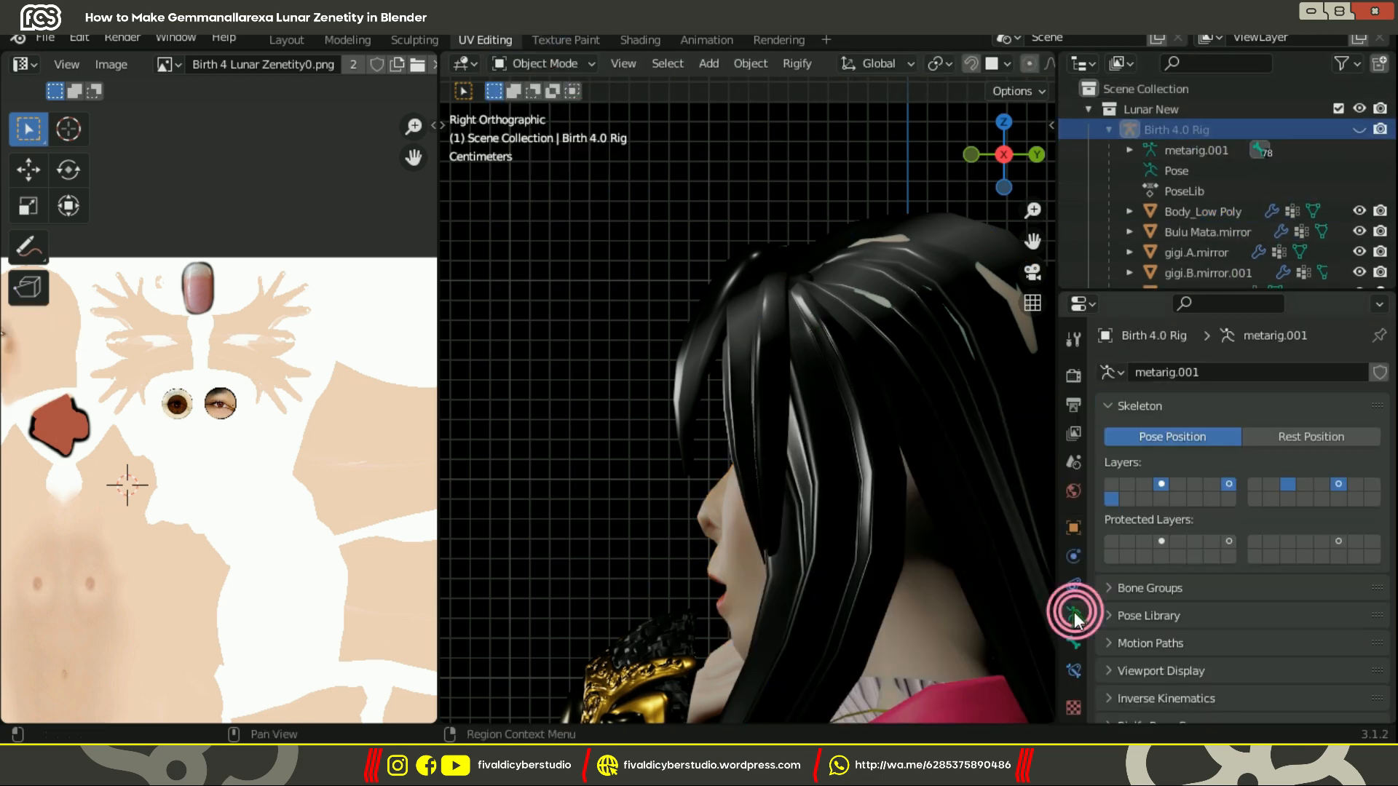
pyautogui.click(1303, 436)
# Step: Extrude the eyelid edges of Bulu Mata.mirror about -0.007 m along Y, away from the face
pyautogui.click(1230, 233)
pyautogui.scroll(-3, 1230, 233)
pyautogui.click(577, 63)
pyautogui.click(542, 104)
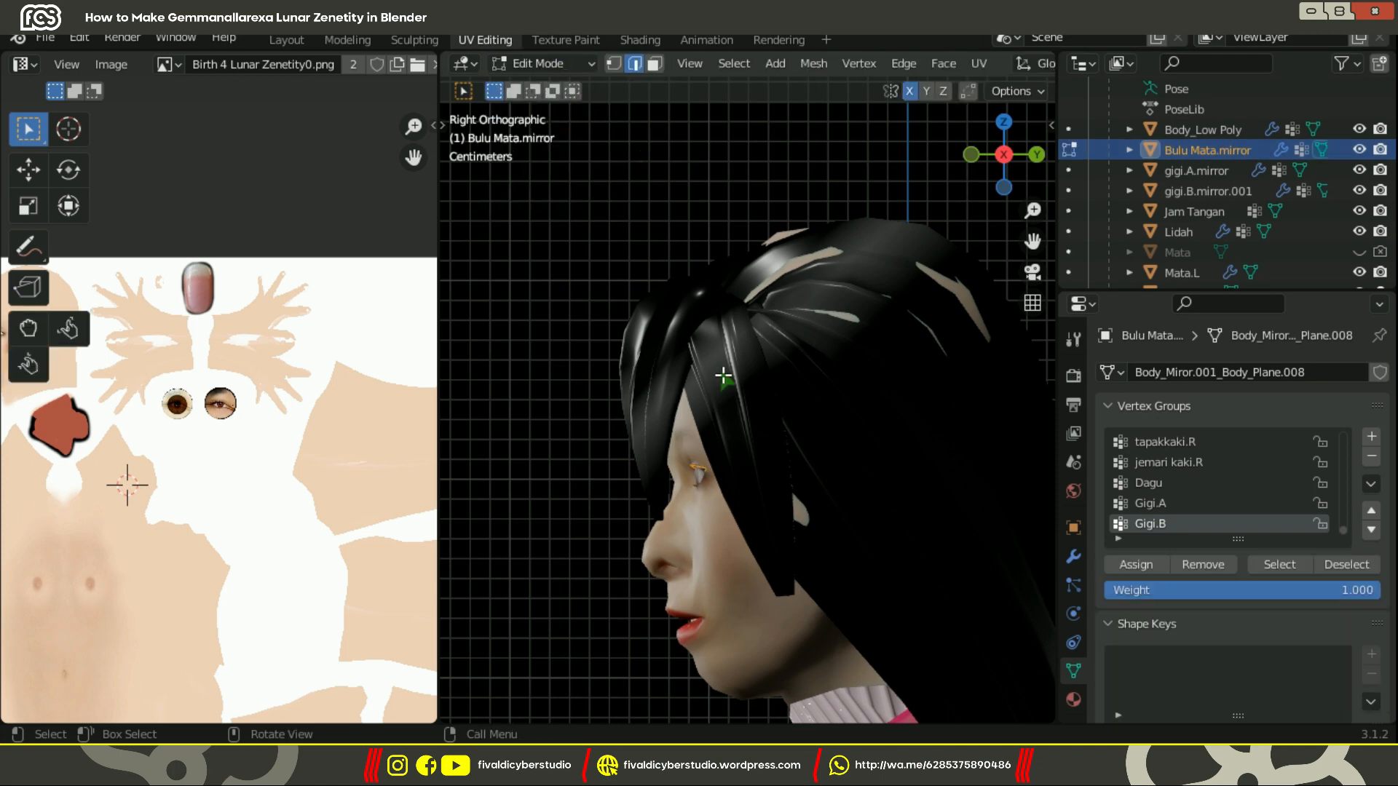
pyautogui.scroll(8, 717, 400)
pyautogui.keyDown('shift'); pyautogui.moveTo(678, 553); pyautogui.dragTo(799, 299, button='middle'); pyautogui.keyUp('shift')
pyautogui.press('e')
pyautogui.press('y')
pyautogui.click(662, 460)
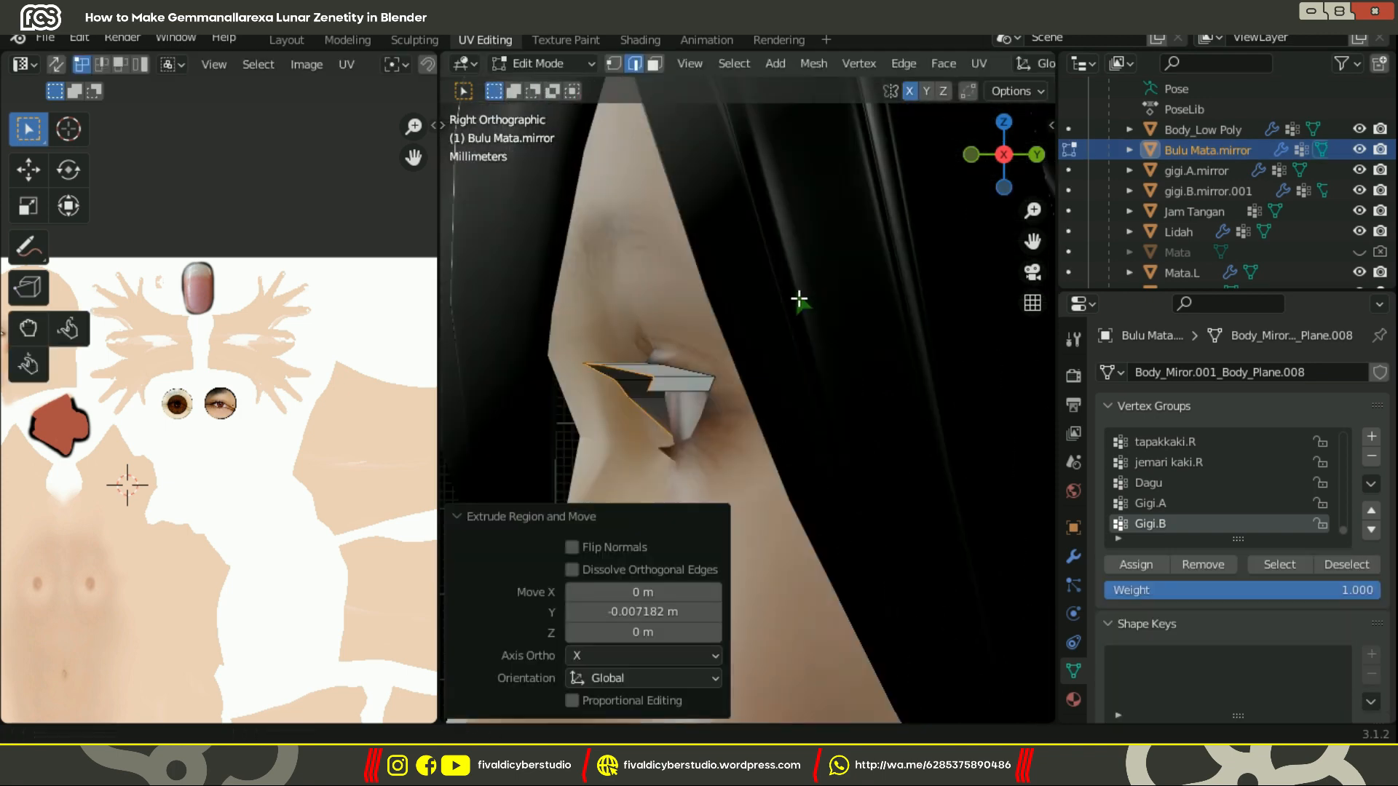
# Step: Move the extruded outer edge of the eyelashes vertically along Z
pyautogui.scroll(2, 657, 360)
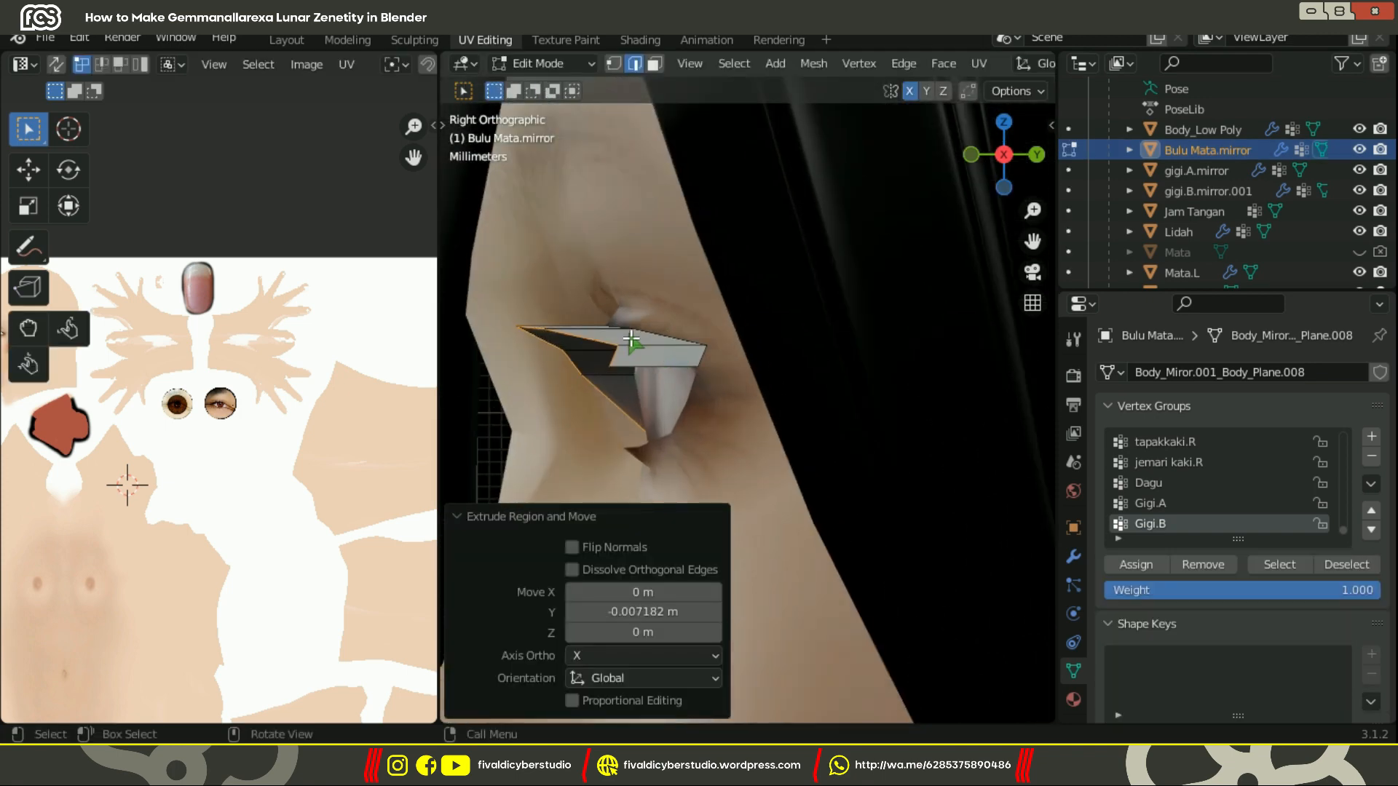
pyautogui.press('g')
pyautogui.press('z')
pyautogui.click(633, 364)
# Step: Add a lengthwise loop cut along the eyelash strip and move it along Z to curve the lashes
pyautogui.hotkey('ctrl', 'r')
pyautogui.click(657, 355)
pyautogui.click(658, 355)
pyautogui.press('g')
pyautogui.press('z')
pyautogui.click(646, 377)
# Step: Isolate the eyelash mesh in Local View with solid shading and frame its selected middle loop
pyautogui.moveTo(648, 377)
pyautogui.mouseDown(button='middle')
pyautogui.moveTo(802, 430)
pyautogui.moveTo(648, 411)
pyautogui.mouseUp(button='middle')
pyautogui.press('KP_Divide')
pyautogui.press('z')
pyautogui.click(775, 413)
pyautogui.moveTo(775, 413); pyautogui.dragTo(633, 495, button='middle')
pyautogui.press('KP_Decimal')
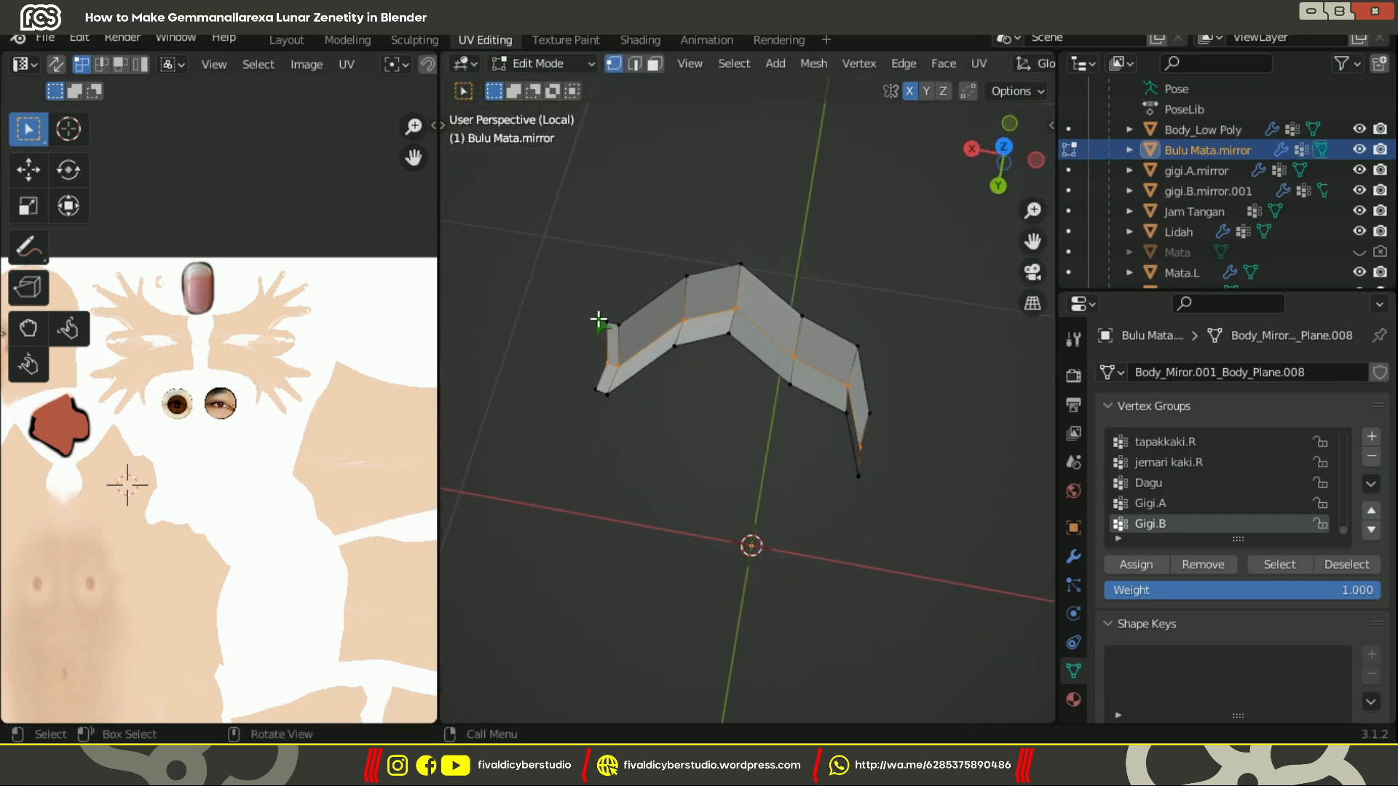
pyautogui.moveTo(599, 320); pyautogui.dragTo(851, 434, button='middle')
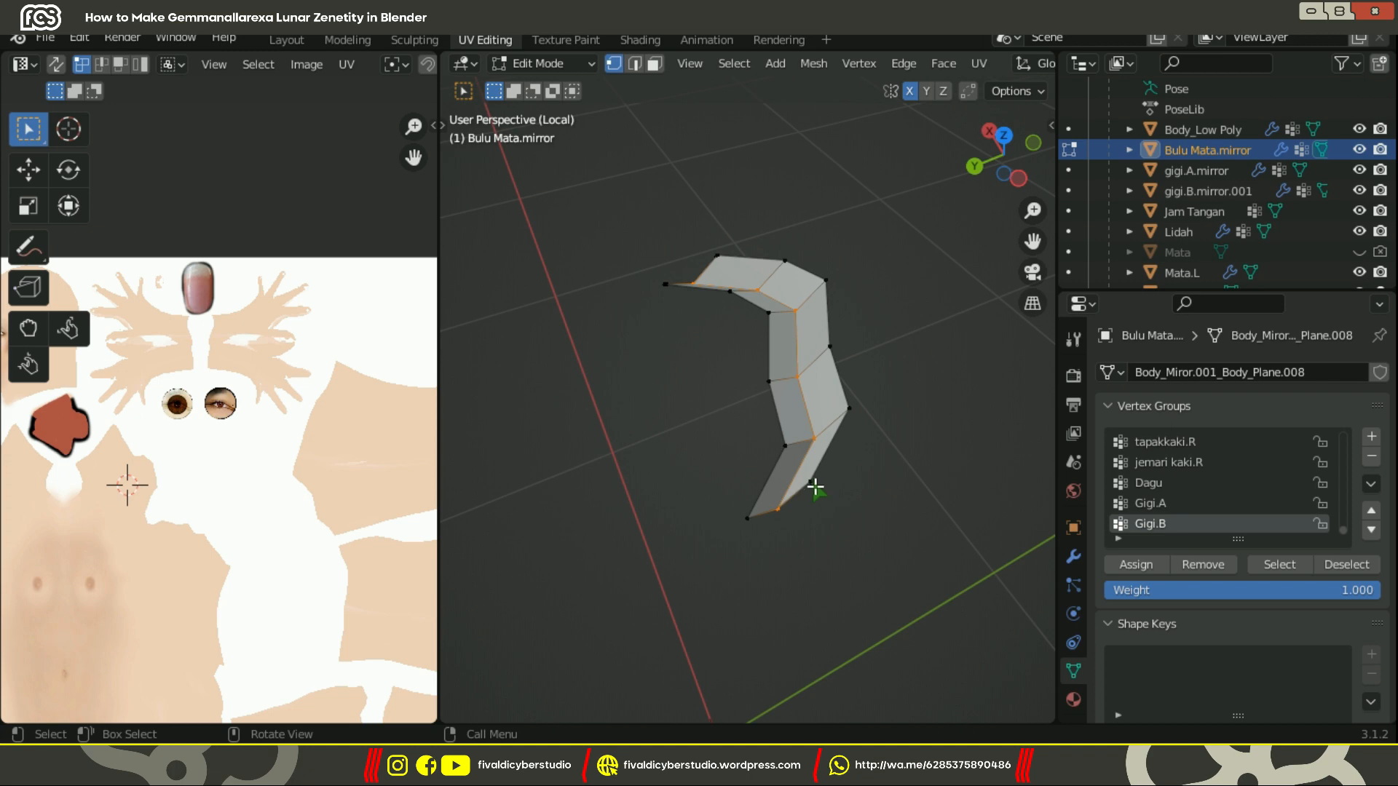
# Step: Move the front-edge vertices at the eyelash strip's outer end outward to widen its taper
pyautogui.press('n')
pyautogui.press('n')
pyautogui.click(660, 354)
pyautogui.press('g')
pyautogui.press('g')
pyautogui.click(866, 430)
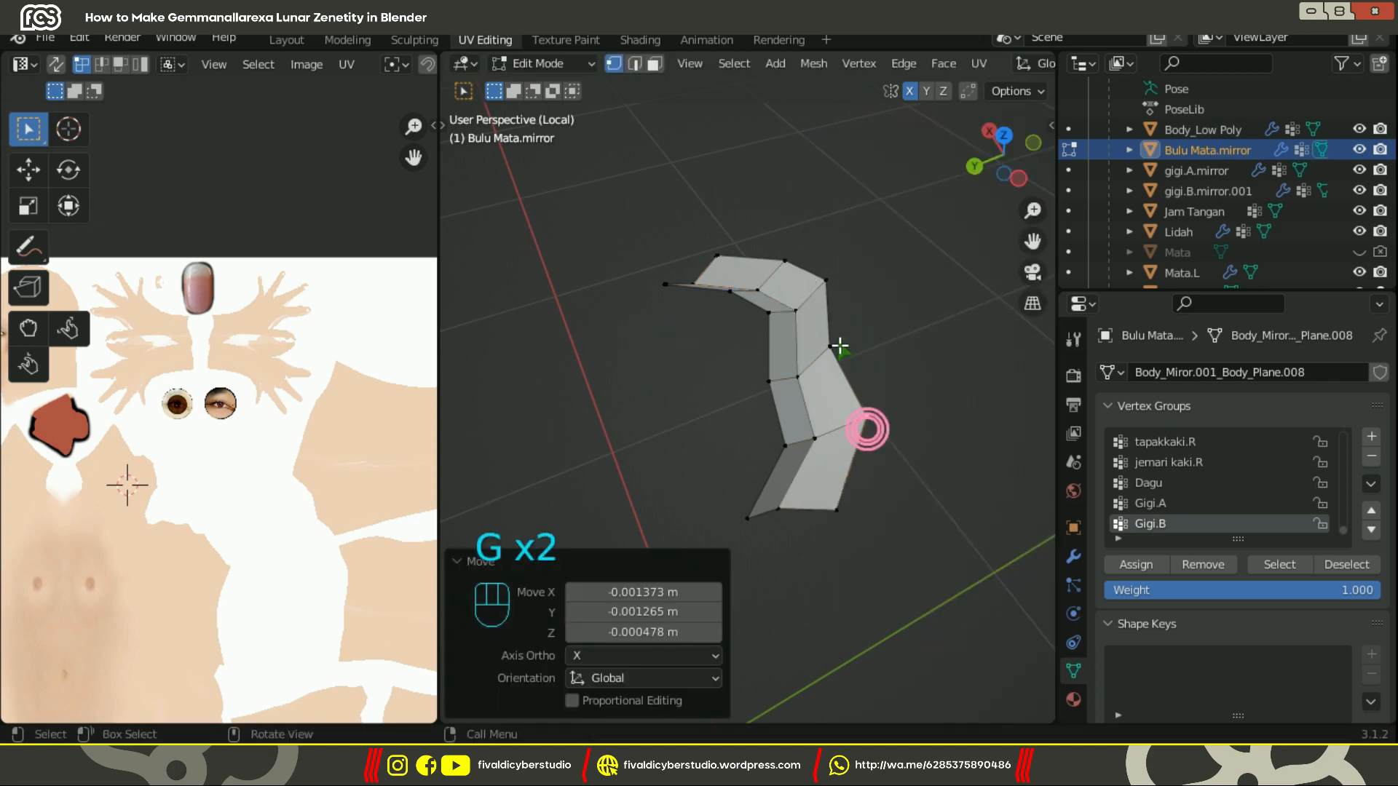
# Step: In top view, move the two front vertices at the eyelash's outer corner outward
pyautogui.press('KP_7')
pyautogui.click(870, 462)
pyautogui.press('g')
pyautogui.click(894, 490)
pyautogui.click(902, 442)
pyautogui.press('g')
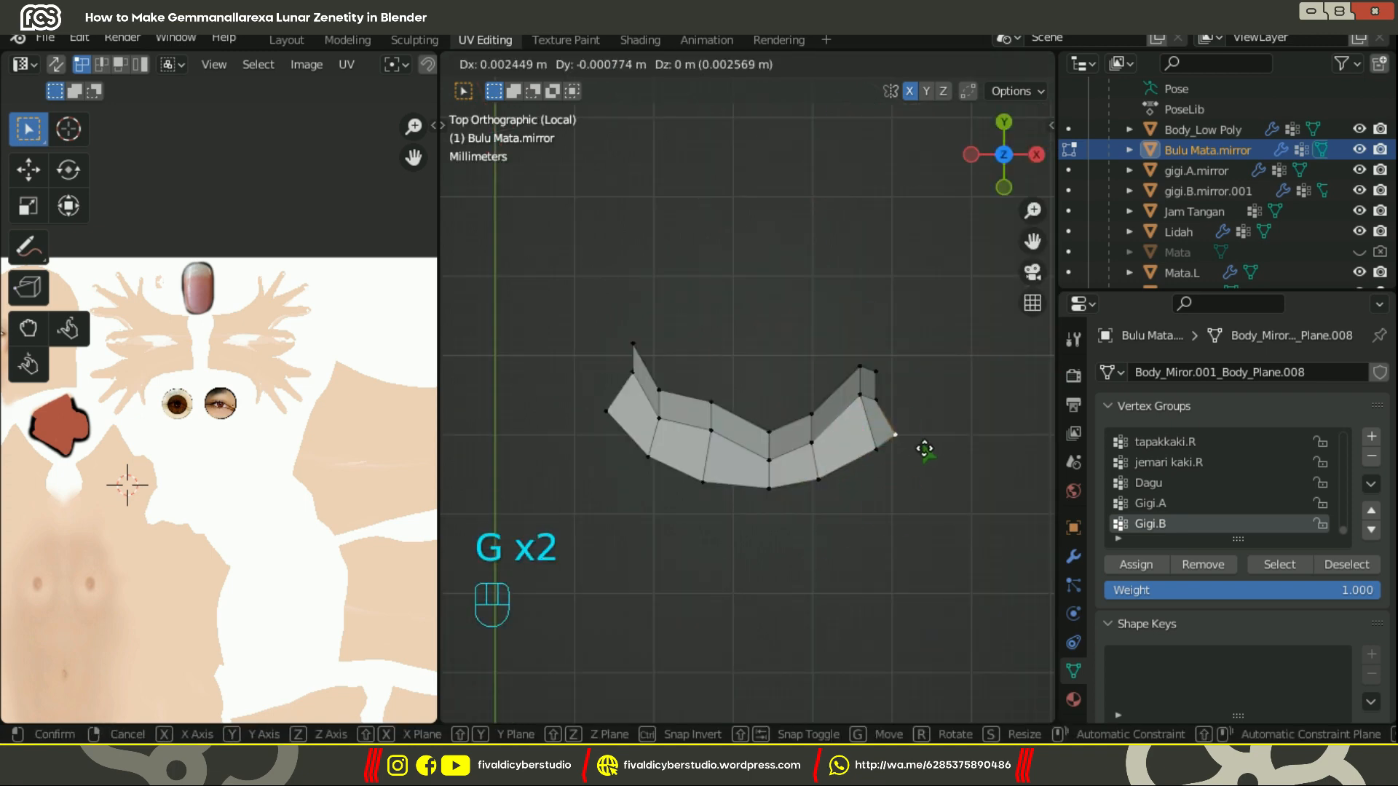
pyautogui.press('Escape')
# Step: Turn on proportional editing and reposition the middle-loop vertex at the outer corner of the eyelash
pyautogui.press('o')
pyautogui.press('g')
pyautogui.click(895, 406)
pyautogui.press('g')
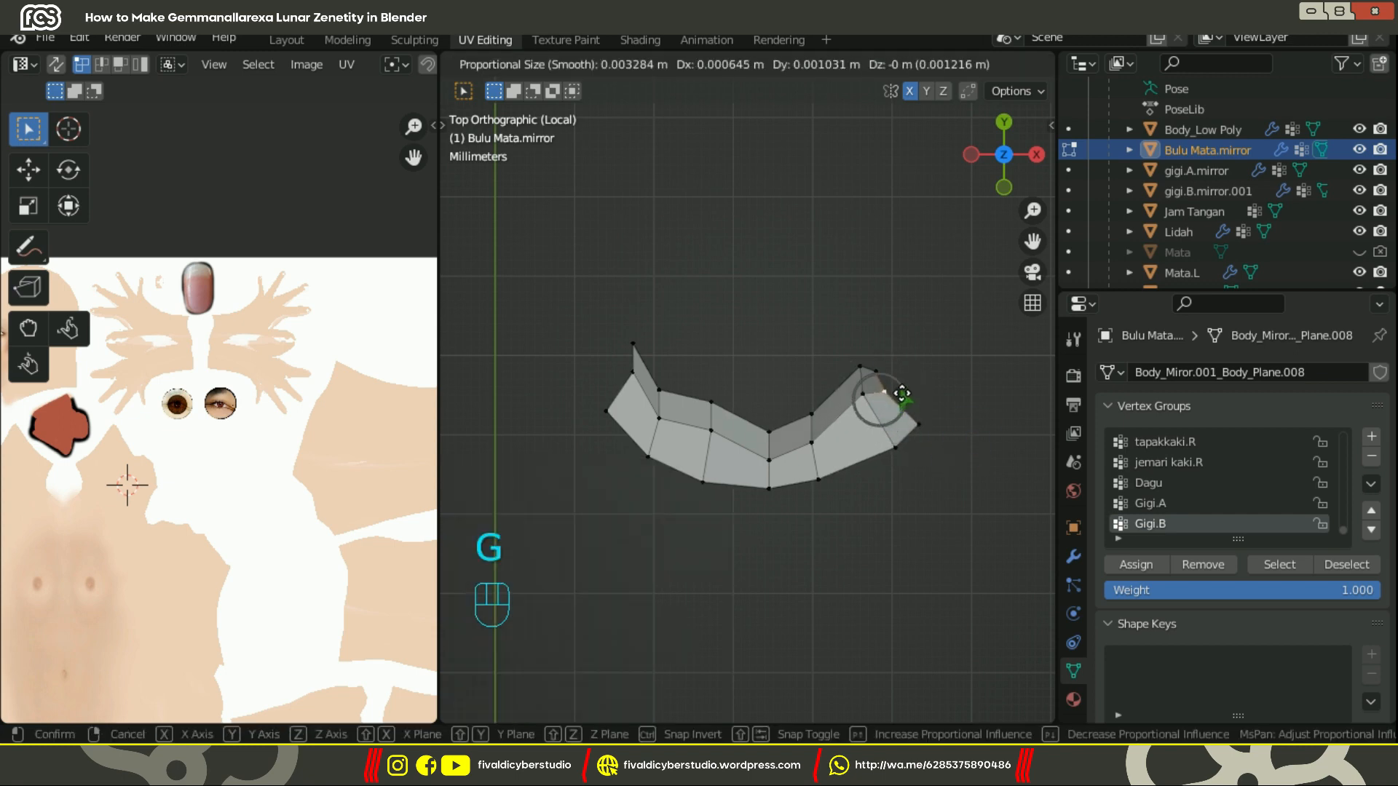
pyautogui.click(875, 428)
# Step: Shift the middle-loop and front-edge vertices of the segment next to the eyelash's centre slightly outward along X
pyautogui.click(810, 444)
pyautogui.press('g')
pyautogui.click(824, 447)
pyautogui.click(820, 483)
pyautogui.press('g')
pyautogui.click(839, 482)
pyautogui.keyDown('shift'); pyautogui.moveTo(859, 487); pyautogui.dragTo(980, 441, button='middle'); pyautogui.keyUp('shift')
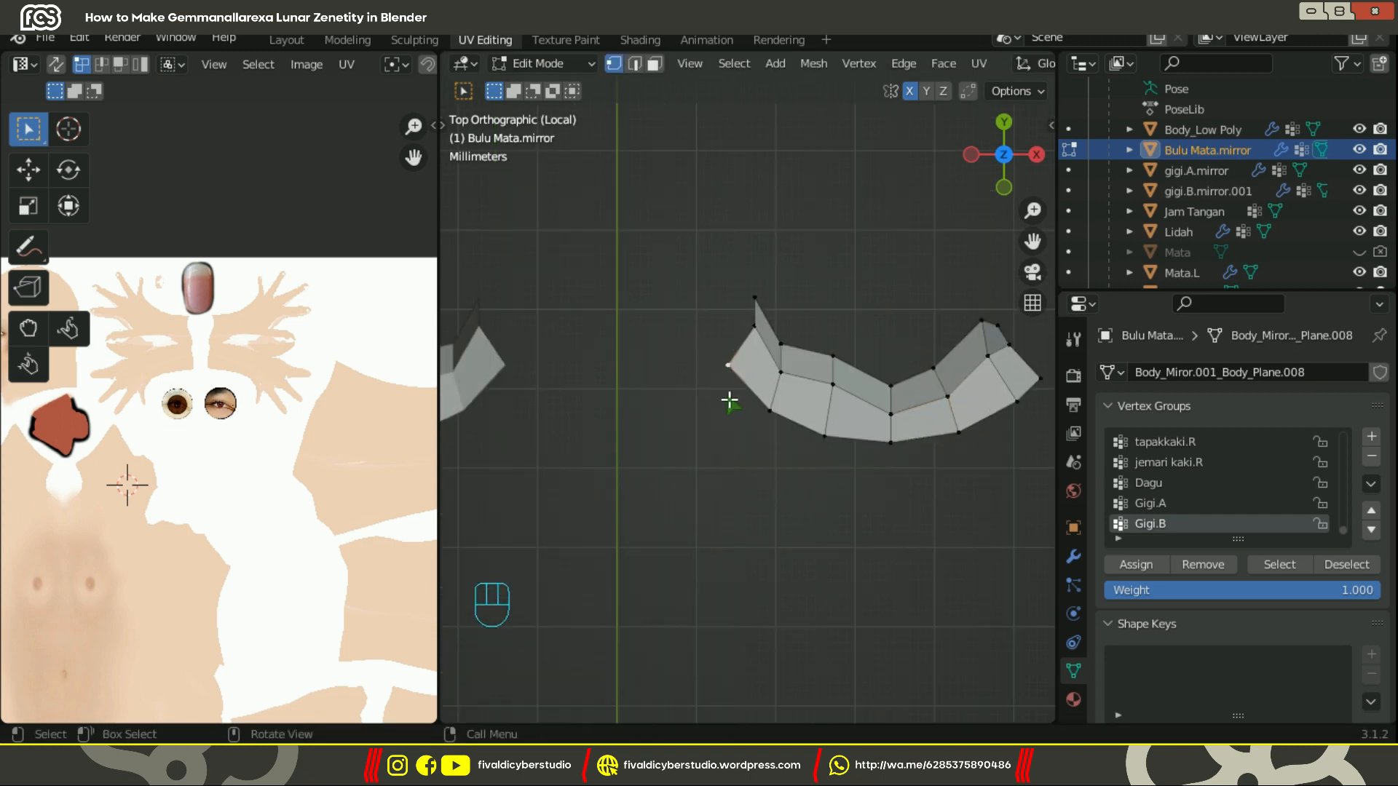
# Step: Fine-tune the front-edge and middle-loop vertices so the eyelash segments fan out more evenly
pyautogui.click(947, 397)
pyautogui.press('g')
pyautogui.press('g')
pyautogui.press('g')
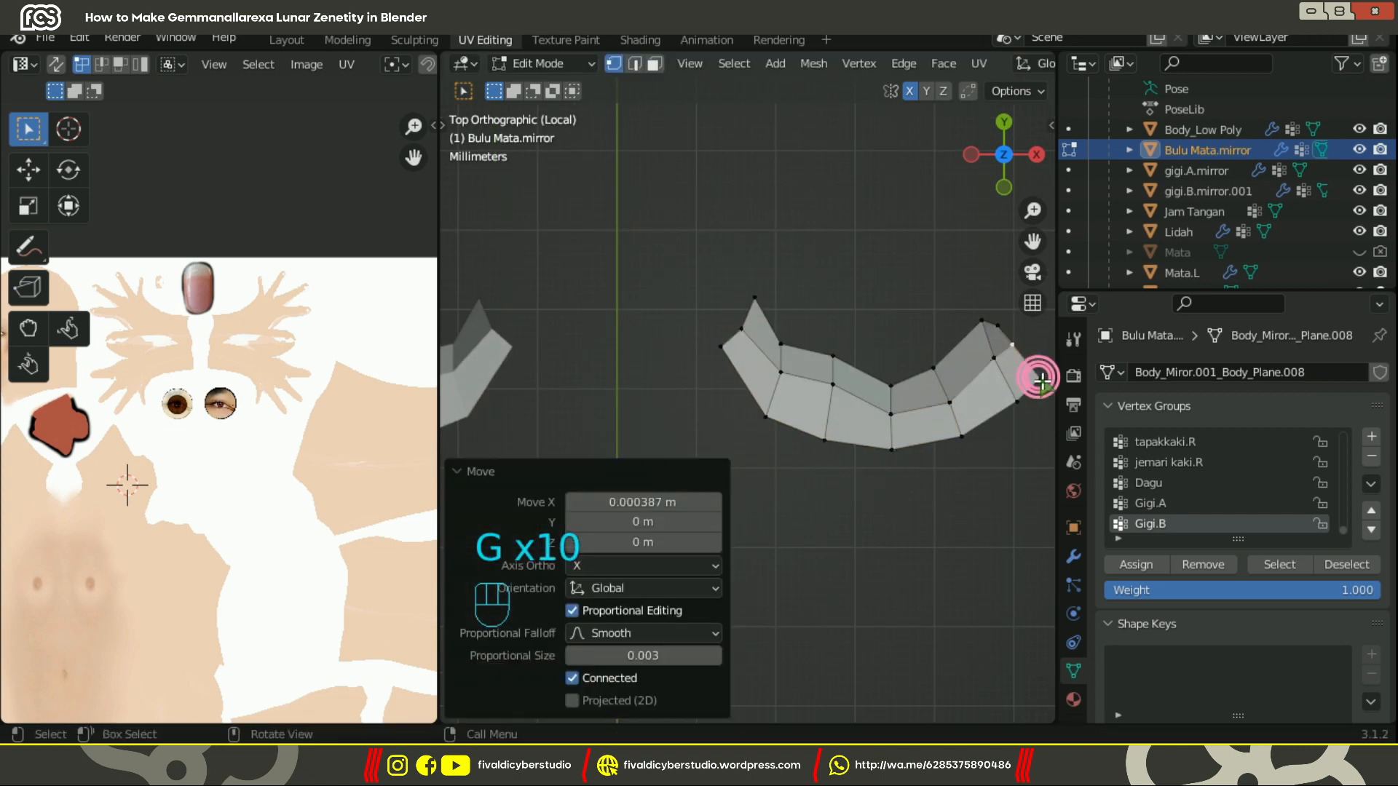
pyautogui.click(1011, 345)
pyautogui.press('g')
# Step: Widen the 3D viewport and move the outer corner's tip vertex about 0.0017 m along X and 0.0003 m along Y
pyautogui.keyDown('shift'); pyautogui.moveTo(382, 400); pyautogui.dragTo(306, 405, button='middle'); pyautogui.keyUp('shift')
pyautogui.keyDown('shift'); pyautogui.moveTo(655, 407); pyautogui.dragTo(466, 405, button='middle'); pyautogui.keyUp('shift')
pyautogui.scroll(4, 466, 327)
pyautogui.moveTo(439, 253); pyautogui.dragTo(172, 285)
pyautogui.scroll(-3, 171, 286)
pyautogui.click(737, 364)
pyautogui.press('g')
pyautogui.click(763, 359)
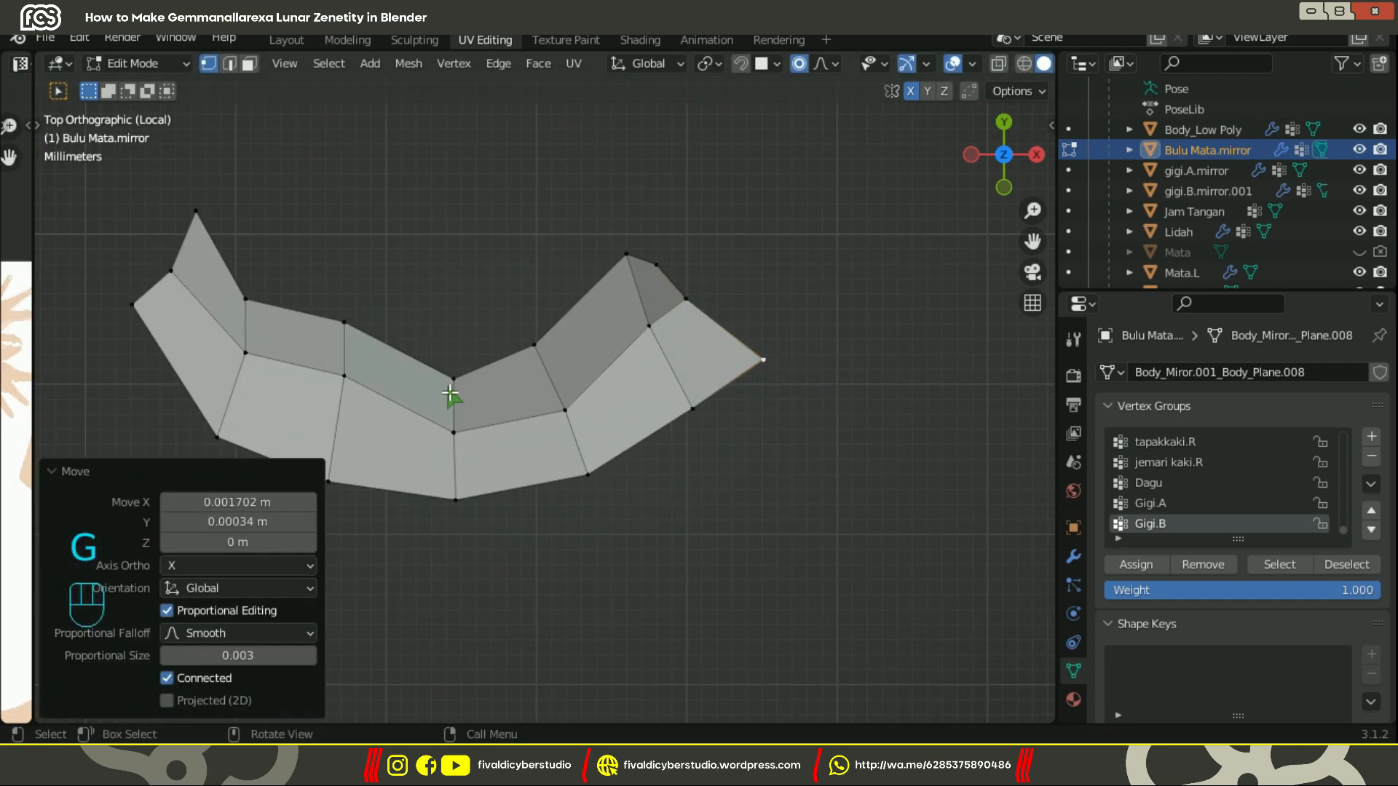
# Step: Move the front-edge vertices on the eyelash's inner-corner side outward to widen that half of the strip
pyautogui.keyDown('shift'); pyautogui.moveTo(524, 371); pyautogui.dragTo(759, 333, button='middle'); pyautogui.keyUp('shift')
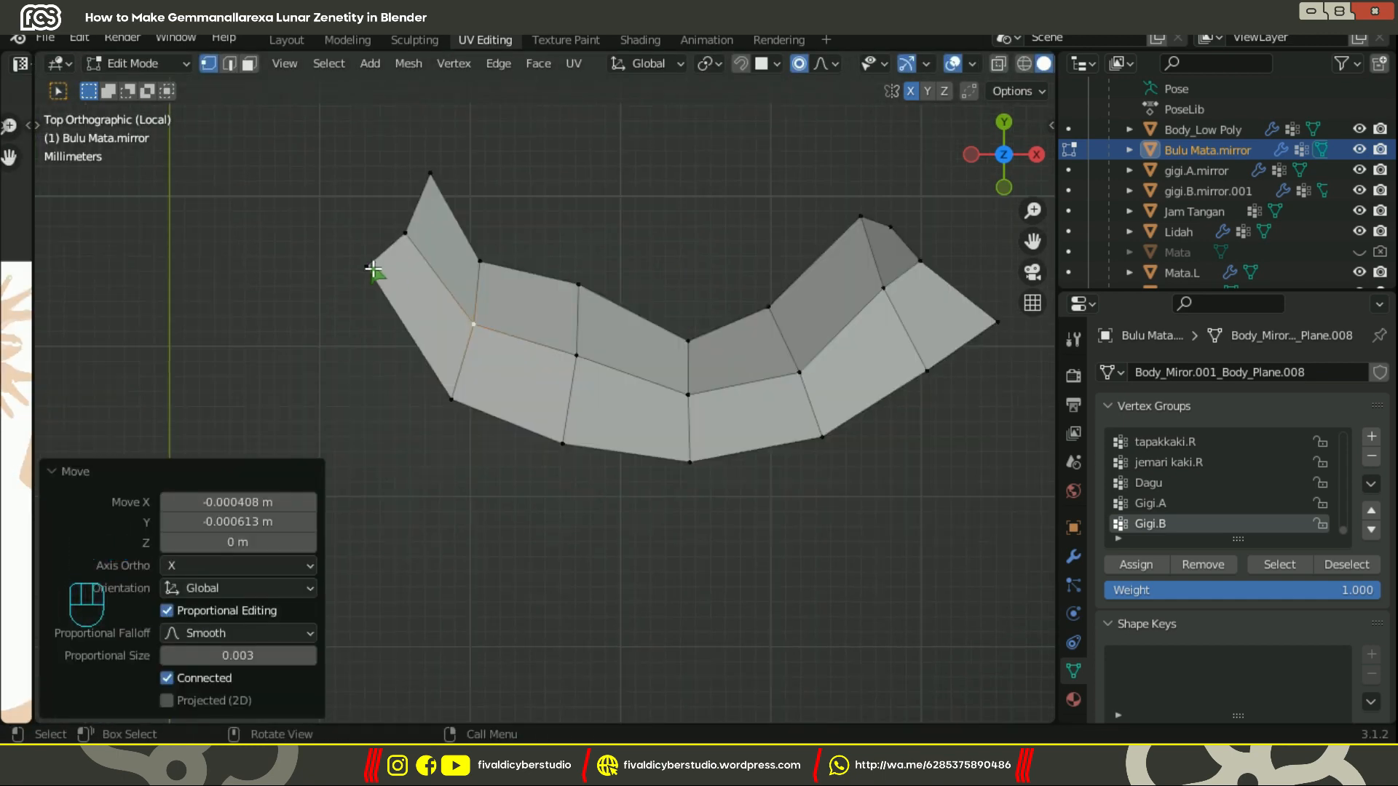
pyautogui.click(374, 270)
pyautogui.press('g')
pyautogui.press('g')
pyautogui.click(372, 238)
pyautogui.click(456, 399)
pyautogui.press('g')
pyautogui.press('g')
pyautogui.click(570, 451)
pyautogui.press('g')
pyautogui.press('g')
pyautogui.click(544, 451)
# Step: Pull the centre front-edge vertex forward and reposition the front and middle vertices on the outer-corner side
pyautogui.click(690, 461)
pyautogui.press('g')
pyautogui.press('g')
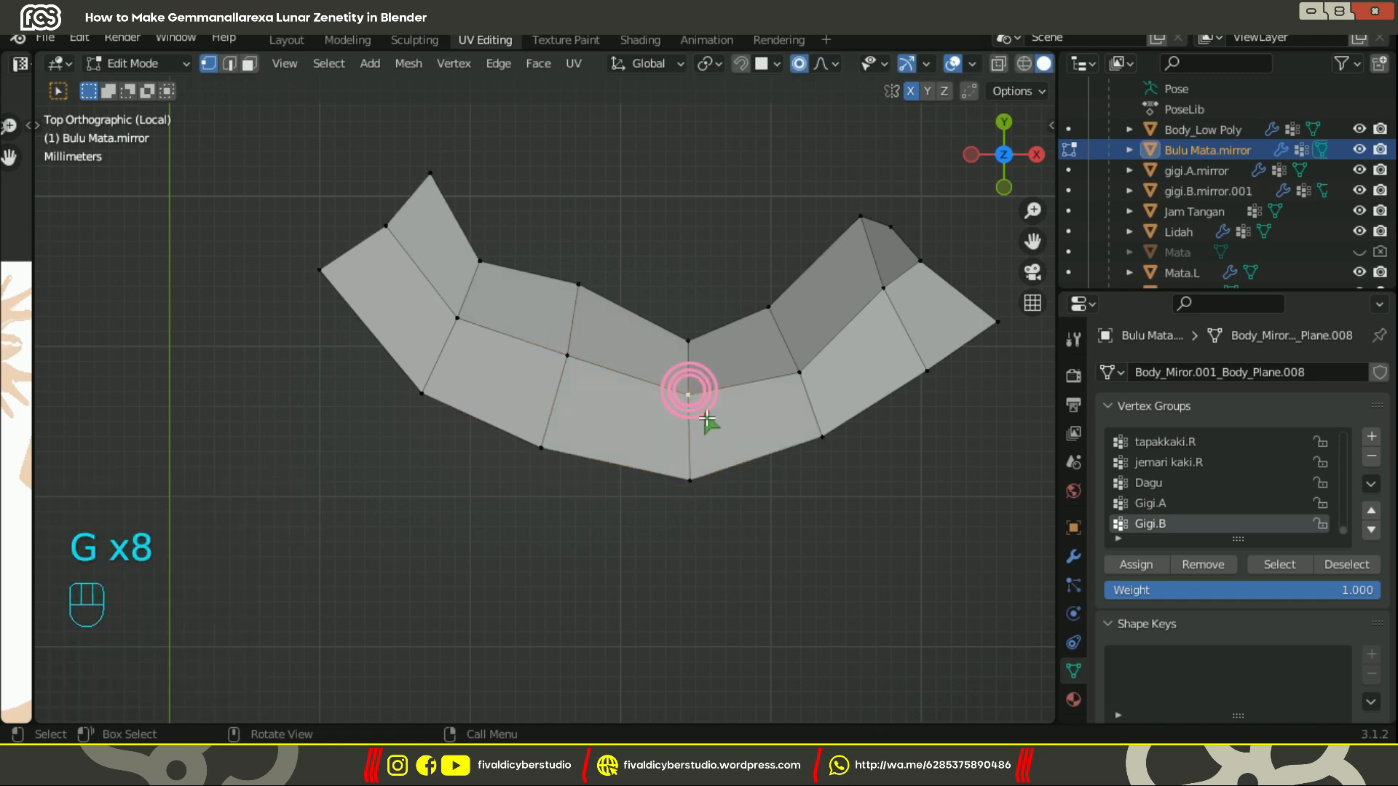
pyautogui.click(822, 436)
pyautogui.press('g')
pyautogui.press('g')
pyautogui.click(921, 262)
pyautogui.press('g')
pyautogui.press('g')
pyautogui.press('g')
# Step: Enlarge the UV editor again and frame the eyebrow and eyelash textures beside the mesh as a shape reference
pyautogui.scroll(-8, 930, 268)
pyautogui.scroll(-4, 493, 303)
pyautogui.moveTo(34, 279); pyautogui.dragTo(534, 284)
pyautogui.scroll(-6, 619, 306)
pyautogui.scroll(-6, 365, 436)
pyautogui.keyDown('shift'); pyautogui.moveTo(195, 552); pyautogui.dragTo(318, 401, button='middle'); pyautogui.keyUp('shift')
pyautogui.scroll(9, 318, 401)
pyautogui.scroll(3, 448, 373)
pyautogui.moveTo(111, 445); pyautogui.dragTo(390, 373, button='middle')
pyautogui.scroll(15, 798, 395)
pyautogui.keyDown('shift'); pyautogui.moveTo(798, 396); pyautogui.dragTo(756, 259, button='middle'); pyautogui.keyUp('shift')
# Step: Reposition the vertices at the eyelash's inner corner to follow the lash texture's outline
pyautogui.click(622, 279)
pyautogui.press('g')
pyautogui.press('g')
pyautogui.click(653, 258)
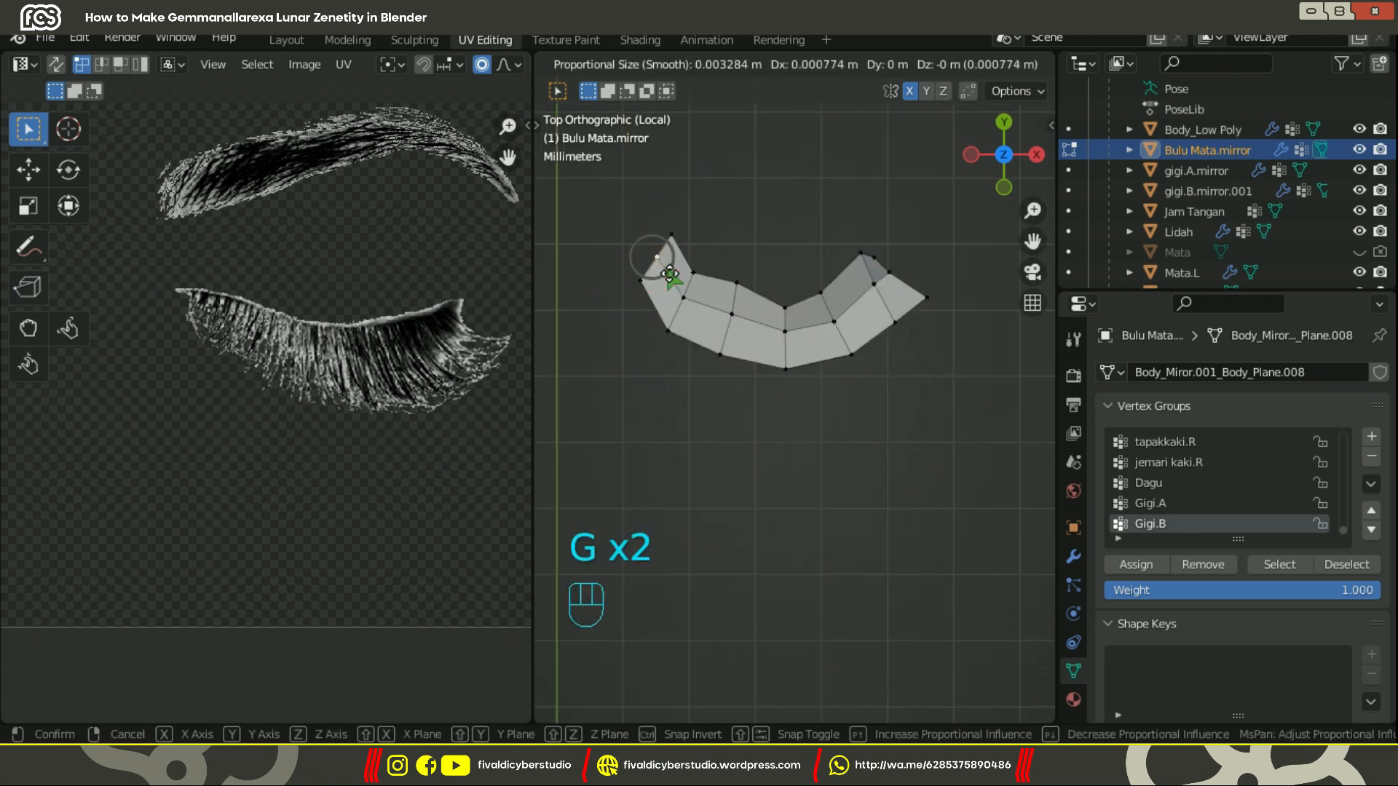
pyautogui.press('g')
pyautogui.press('g')
# Step: Pull the front-edge vertices from the centre to the outer corner forward to lengthen the lashes there
pyautogui.click(786, 370)
pyautogui.press('g')
pyautogui.press('g')
pyautogui.press('g')
pyautogui.click(851, 356)
pyautogui.click(897, 329)
pyautogui.click(912, 349)
# Step: Move the middle-loop vertices near the eyelash's outer corner slightly forward along Y
pyautogui.click(889, 274)
pyautogui.press('g')
pyautogui.click(888, 281)
pyautogui.click(875, 283)
pyautogui.press('g')
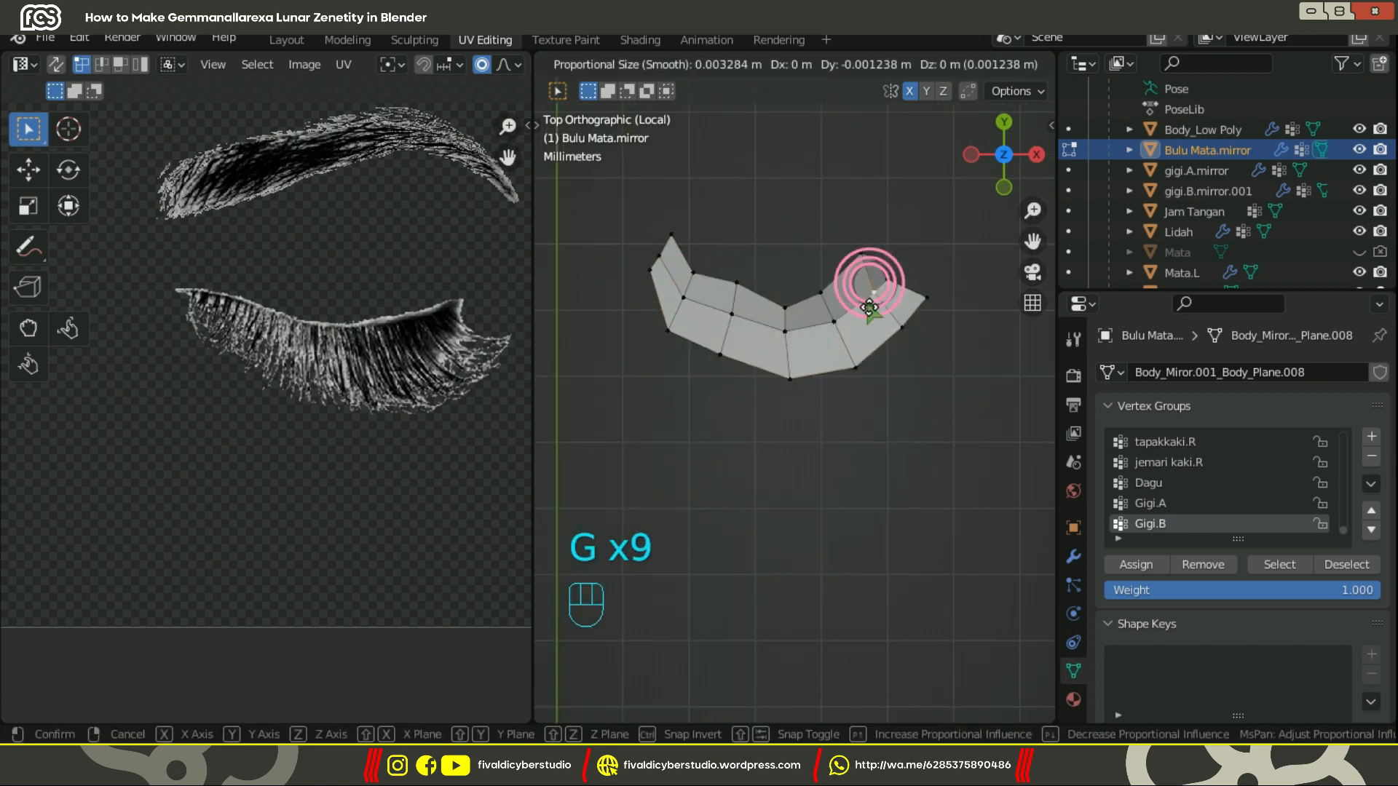
pyautogui.click(866, 307)
# Step: Adjust the front and middle vertices near the inner corner, shifting the middle one about 0.0005 m along Y
pyautogui.click(674, 345)
pyautogui.press('g')
pyautogui.click(685, 304)
pyautogui.press('g')
pyautogui.click(687, 299)
# Step: Bevel the lengthwise middle edge loop of the eyelash about 0.00307 m wide with 2 segments
pyautogui.press('`')
pyautogui.moveTo(777, 303); pyautogui.dragTo(810, 356, button='middle')
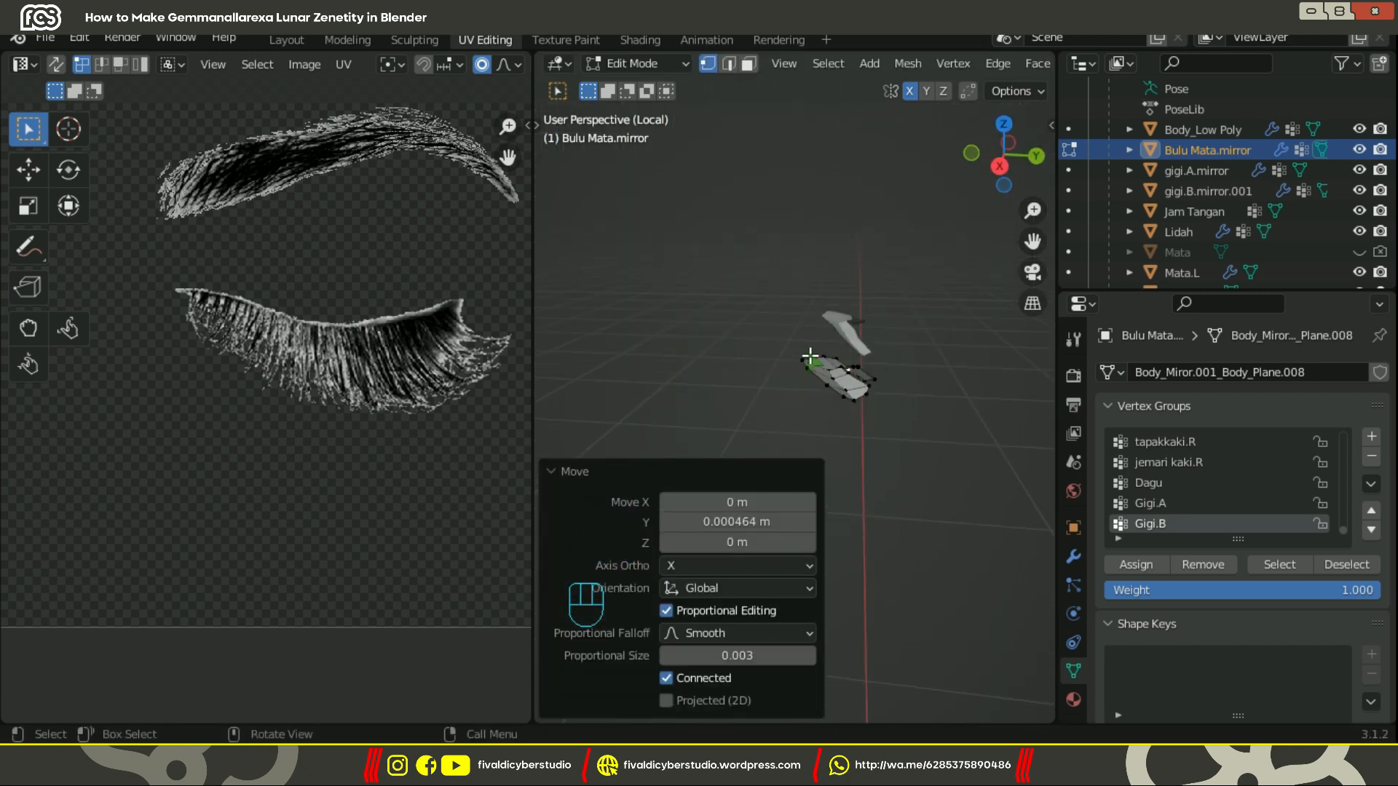
pyautogui.scroll(4, 809, 356)
pyautogui.click(728, 64)
pyautogui.keyDown('alt'); pyautogui.click(895, 353); pyautogui.keyUp('alt')
pyautogui.hotkey('ctrl', 'b')
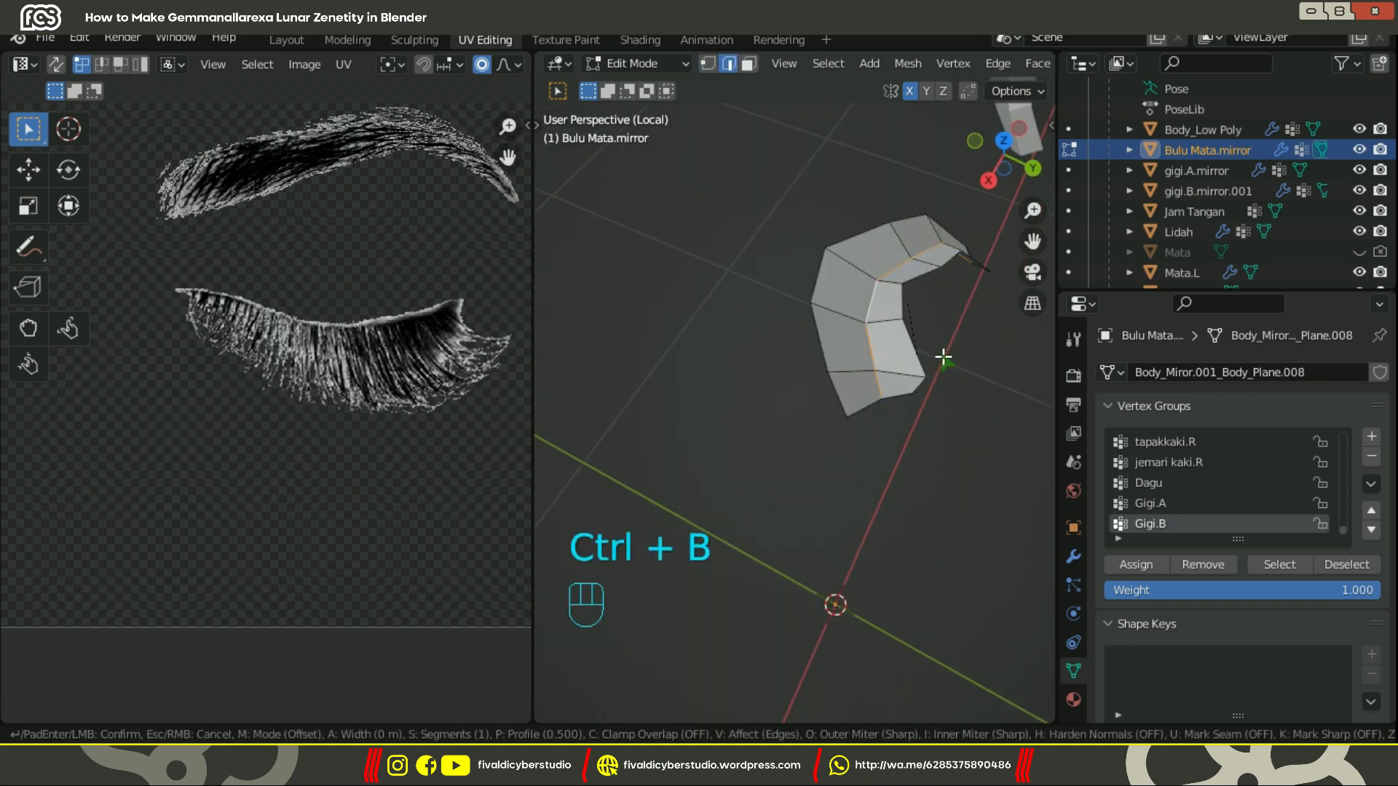
pyautogui.click(926, 375)
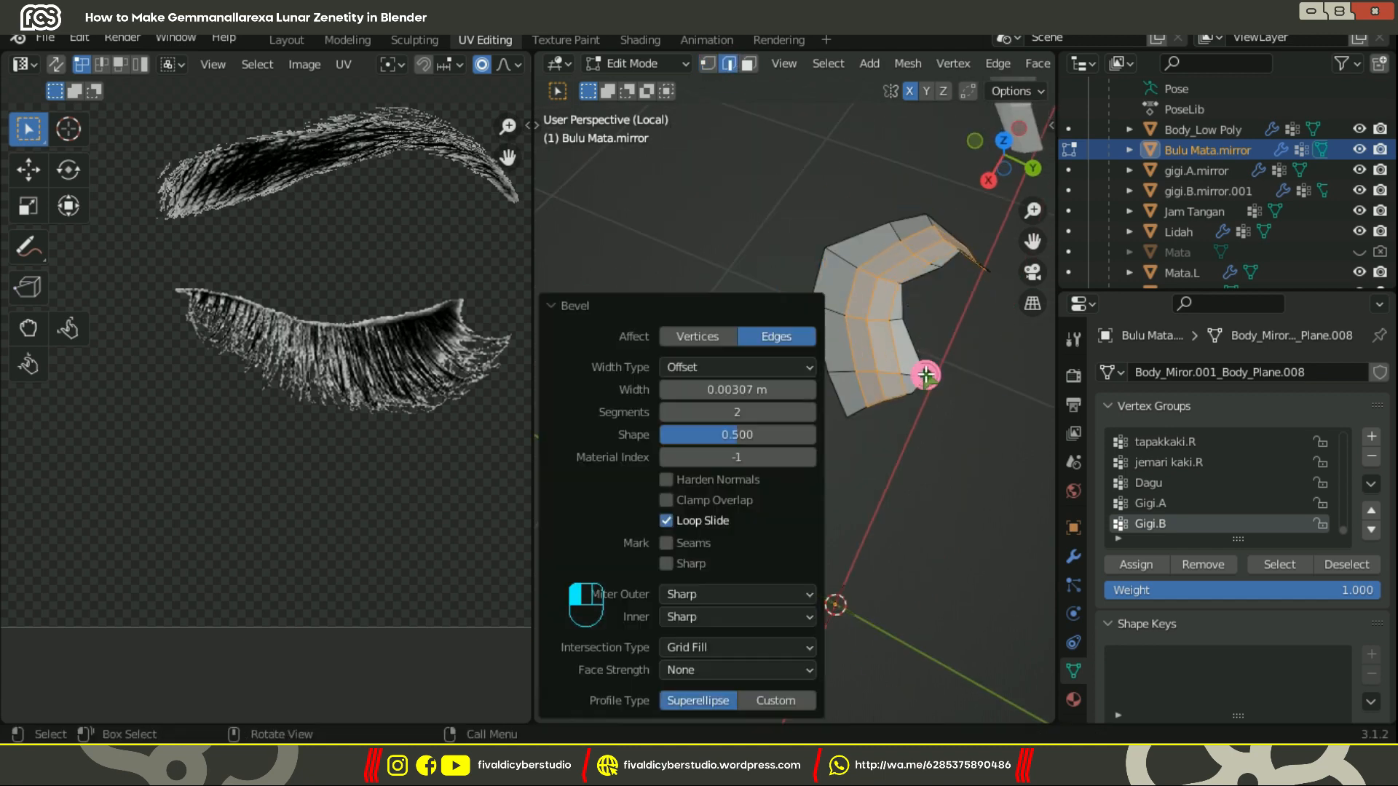
# Step: Select the lengthwise edge loops of the eyelash strip together with its boundary edges
pyautogui.click(952, 342)
pyautogui.scroll(2, 953, 338)
pyautogui.moveTo(954, 339)
pyautogui.mouseDown(button='middle')
pyautogui.moveTo(626, 362)
pyautogui.moveTo(965, 328)
pyautogui.mouseUp(button='middle')
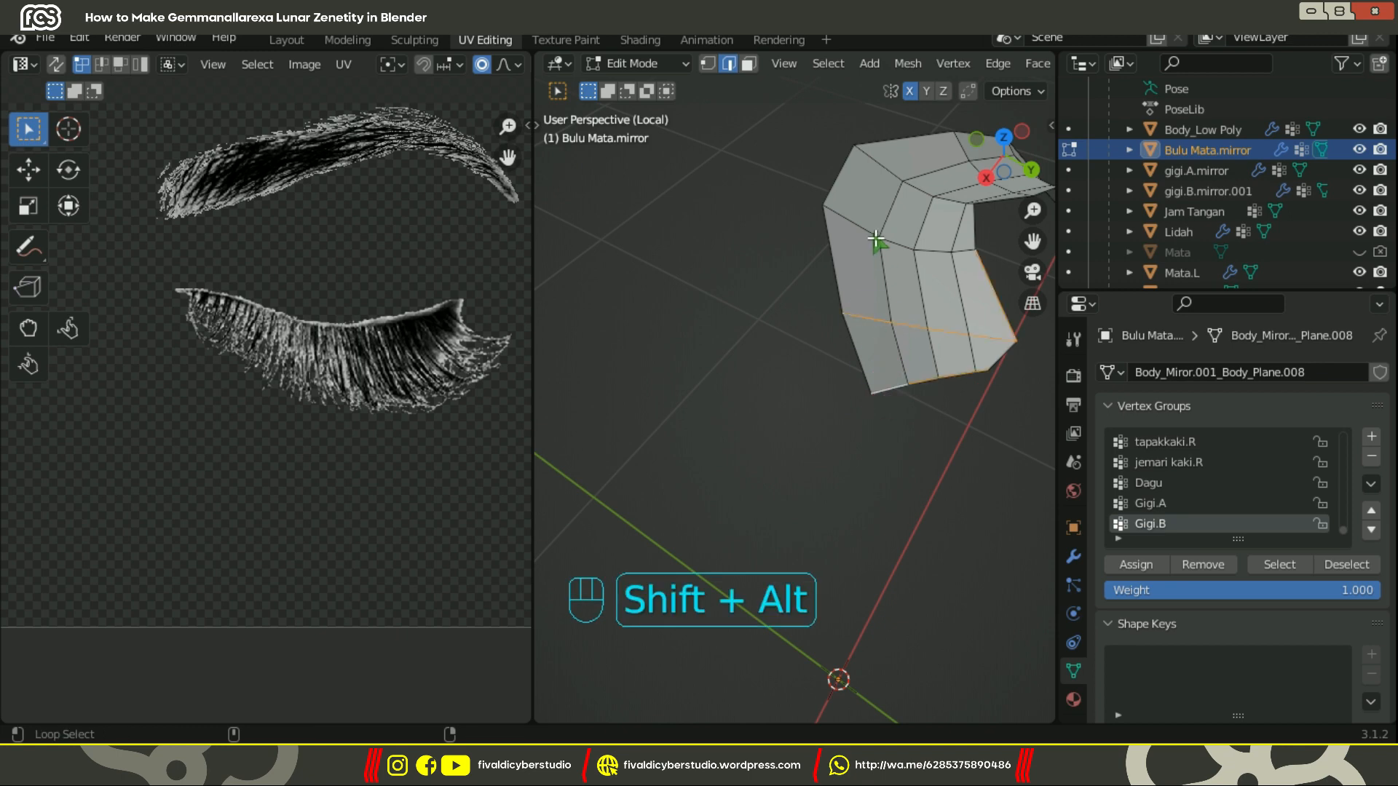
pyautogui.keyDown('alt'); pyautogui.keyDown('shift'); pyautogui.click(861, 319); pyautogui.keyUp('shift'); pyautogui.keyUp('alt')
pyautogui.moveTo(1008, 244); pyautogui.dragTo(952, 265, button='middle')
pyautogui.scroll(-3, 951, 264)
pyautogui.moveTo(1008, 350); pyautogui.dragTo(970, 377, button='middle')
pyautogui.keyDown('alt'); pyautogui.keyDown('shift'); pyautogui.click(849, 335); pyautogui.keyUp('shift'); pyautogui.keyUp('alt')
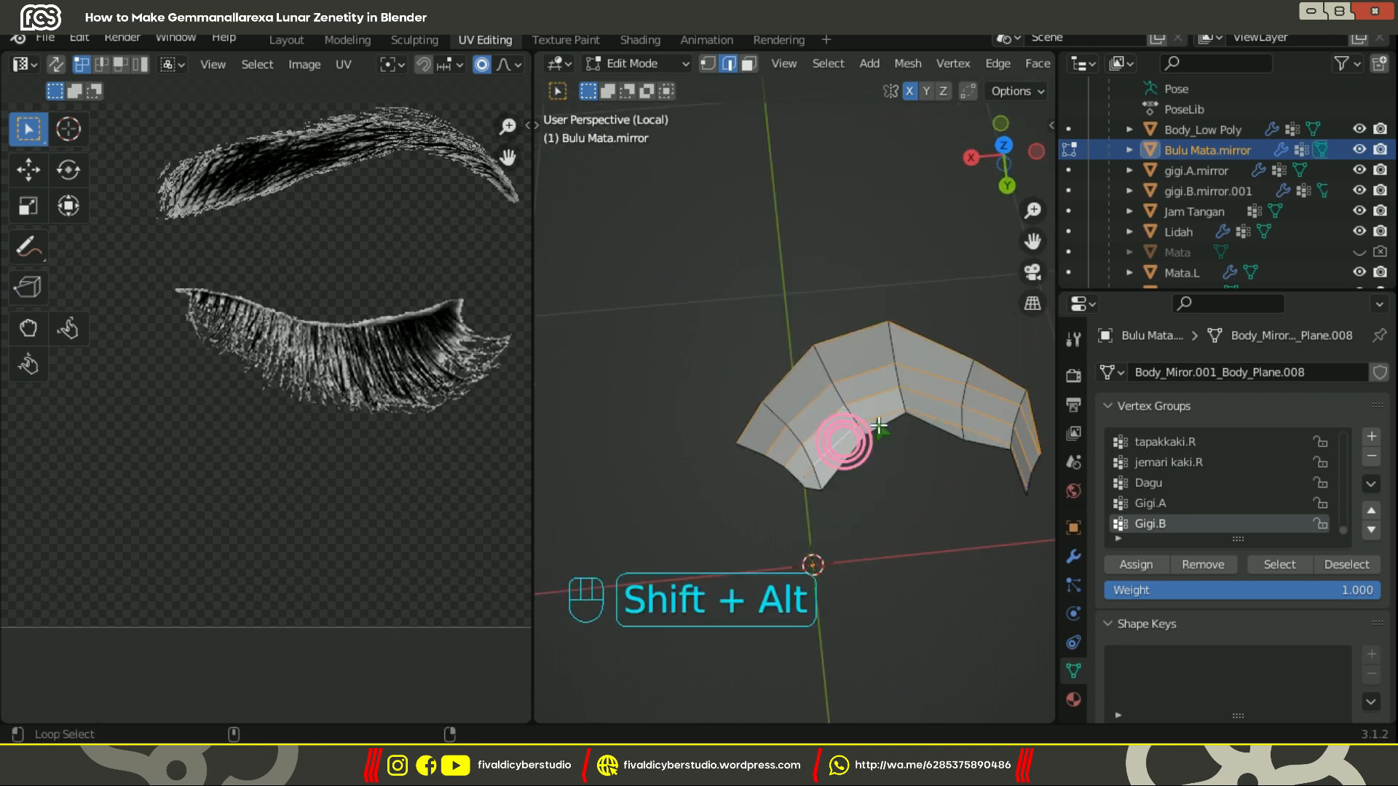
# Step: Try to smooth the selected lengthwise edge loops, then undo the operation
pyautogui.rightClick(879, 426)
pyautogui.moveTo(819, 64)
pyautogui.click(1003, 191)
pyautogui.moveTo(979, 219); pyautogui.dragTo(736, 250, button='middle')
pyautogui.hotkey('ctrl', 'z')
# Step: Adjust the lengthwise loop selection at the eyelash's end edge and smooth the selected loops
pyautogui.keyDown('shift'); pyautogui.moveTo(862, 357); pyautogui.dragTo(933, 242, button='middle'); pyautogui.keyUp('shift')
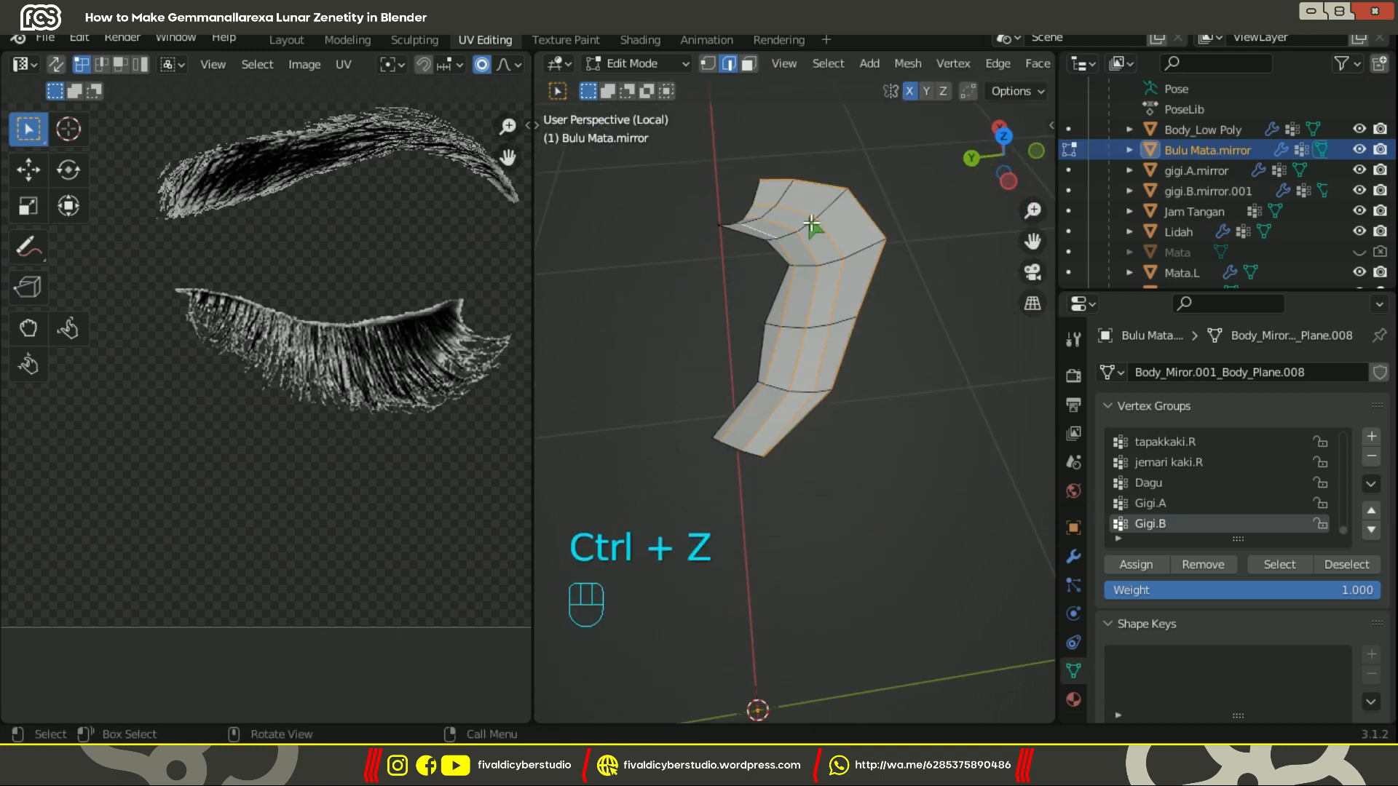
pyautogui.keyDown('alt'); pyautogui.keyDown('shift'); pyautogui.click(808, 184); pyautogui.keyUp('shift'); pyautogui.keyUp('alt')
pyautogui.keyDown('alt'); pyautogui.keyDown('shift'); pyautogui.click(799, 210); pyautogui.keyUp('shift'); pyautogui.keyUp('alt')
pyautogui.rightClick(808, 184)
pyautogui.moveTo(837, 67)
pyautogui.click(1004, 190)
pyautogui.click(1005, 363)
# Step: Select further edge loops starting from the strip's other end and apply the same smoothing to them
pyautogui.moveTo(1005, 349); pyautogui.dragTo(924, 291, button='middle')
pyautogui.scroll(3, 873, 276)
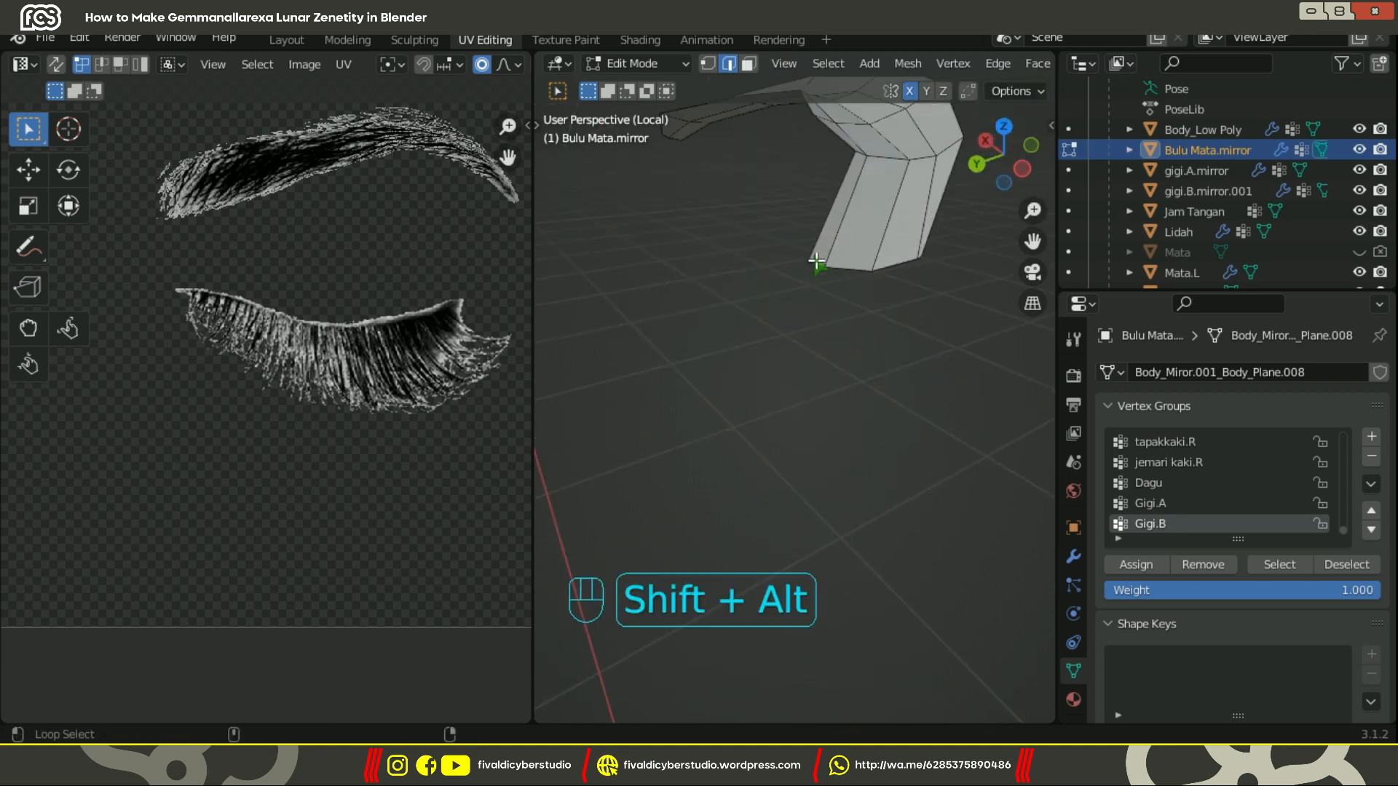
pyautogui.keyDown('alt'); pyautogui.keyDown('shift'); pyautogui.click(816, 260); pyautogui.keyUp('shift'); pyautogui.keyUp('alt')
pyautogui.keyDown('alt'); pyautogui.keyDown('shift'); pyautogui.click(871, 277); pyautogui.keyUp('shift'); pyautogui.keyUp('alt')
pyautogui.keyDown('shift'); pyautogui.moveTo(872, 155); pyautogui.dragTo(793, 146, button='middle'); pyautogui.keyUp('shift')
pyautogui.keyDown('alt'); pyautogui.keyDown('shift'); pyautogui.click(837, 232); pyautogui.keyUp('shift'); pyautogui.keyUp('alt')
pyautogui.keyDown('alt'); pyautogui.keyDown('shift'); pyautogui.click(777, 221); pyautogui.keyUp('shift'); pyautogui.keyUp('alt')
pyautogui.keyDown('alt'); pyautogui.keyDown('shift'); pyautogui.click(677, 273); pyautogui.keyUp('shift'); pyautogui.keyUp('alt')
pyautogui.rightClick(749, 215)
pyautogui.click(866, 191)
# Step: Return to Object Mode and shade the eyelash mesh smooth
pyautogui.scroll(-4, 793, 146)
pyautogui.click(641, 64)
pyautogui.click(634, 86)
pyautogui.moveTo(677, 219); pyautogui.dragTo(741, 321, button='middle')
pyautogui.rightClick(798, 252)
pyautogui.click(797, 252)
pyautogui.moveTo(799, 255); pyautogui.dragTo(818, 270, button='middle')
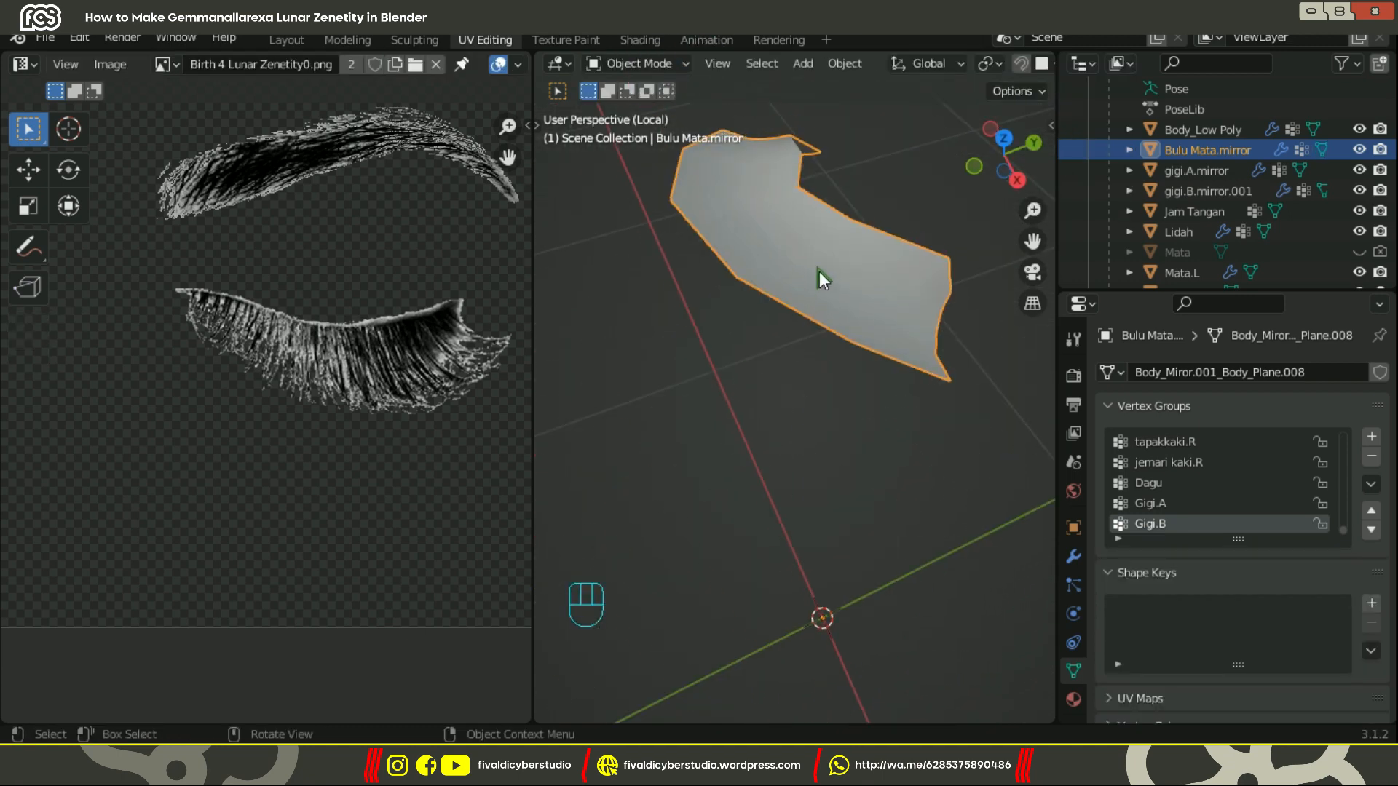
# Step: Widen the 3D viewport over the outliner and properties editors and bring both eyelashes into view
pyautogui.moveTo(1057, 173); pyautogui.dragTo(1354, 174)
pyautogui.scroll(-5, 1034, 174)
pyautogui.click(866, 64)
pyautogui.moveTo(900, 108)
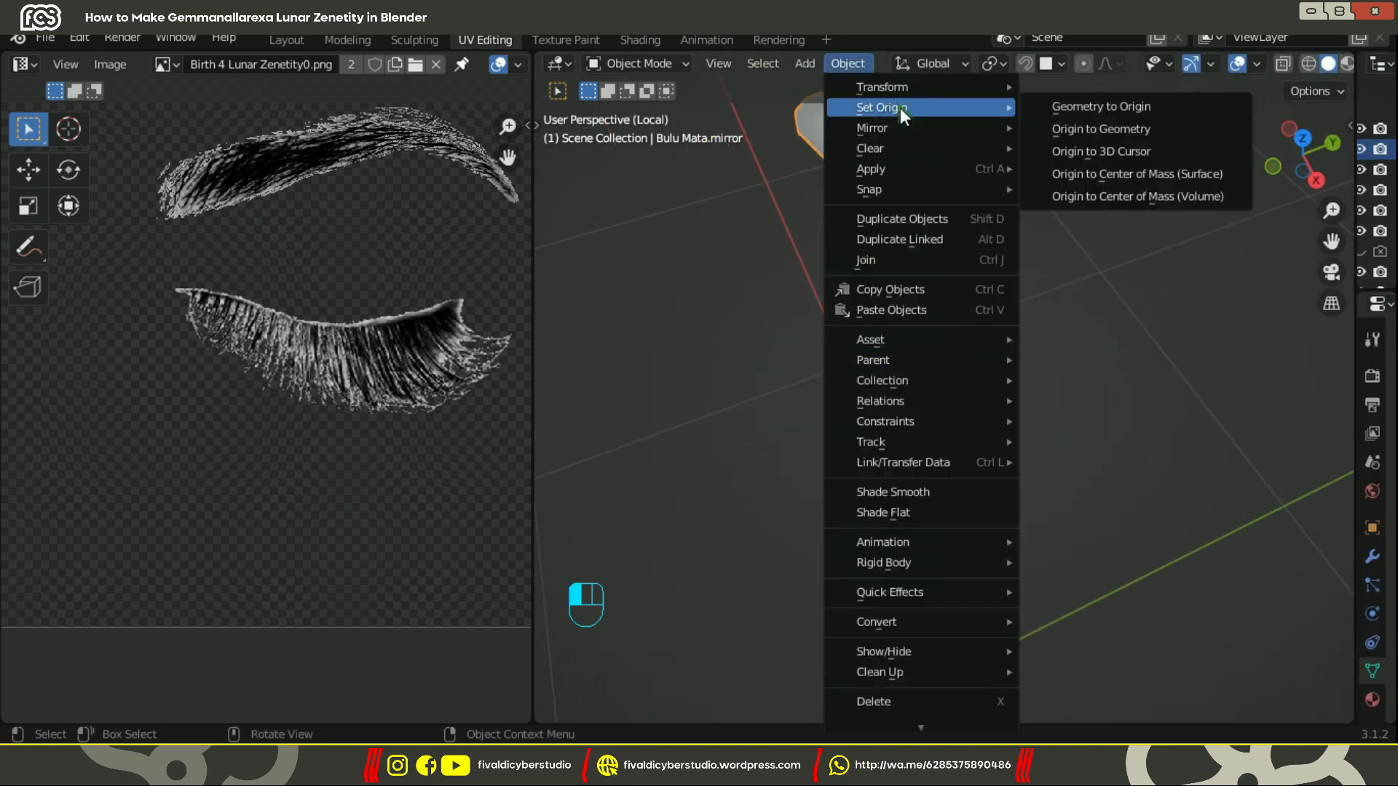
pyautogui.click(673, 234)
pyautogui.moveTo(674, 234); pyautogui.dragTo(801, 222, button='middle')
# Step: Switch the eyelashes back to Edit Mode and unwrap the whole mesh with the Angle Based method
pyautogui.click(653, 64)
pyautogui.click(666, 64)
pyautogui.click(638, 109)
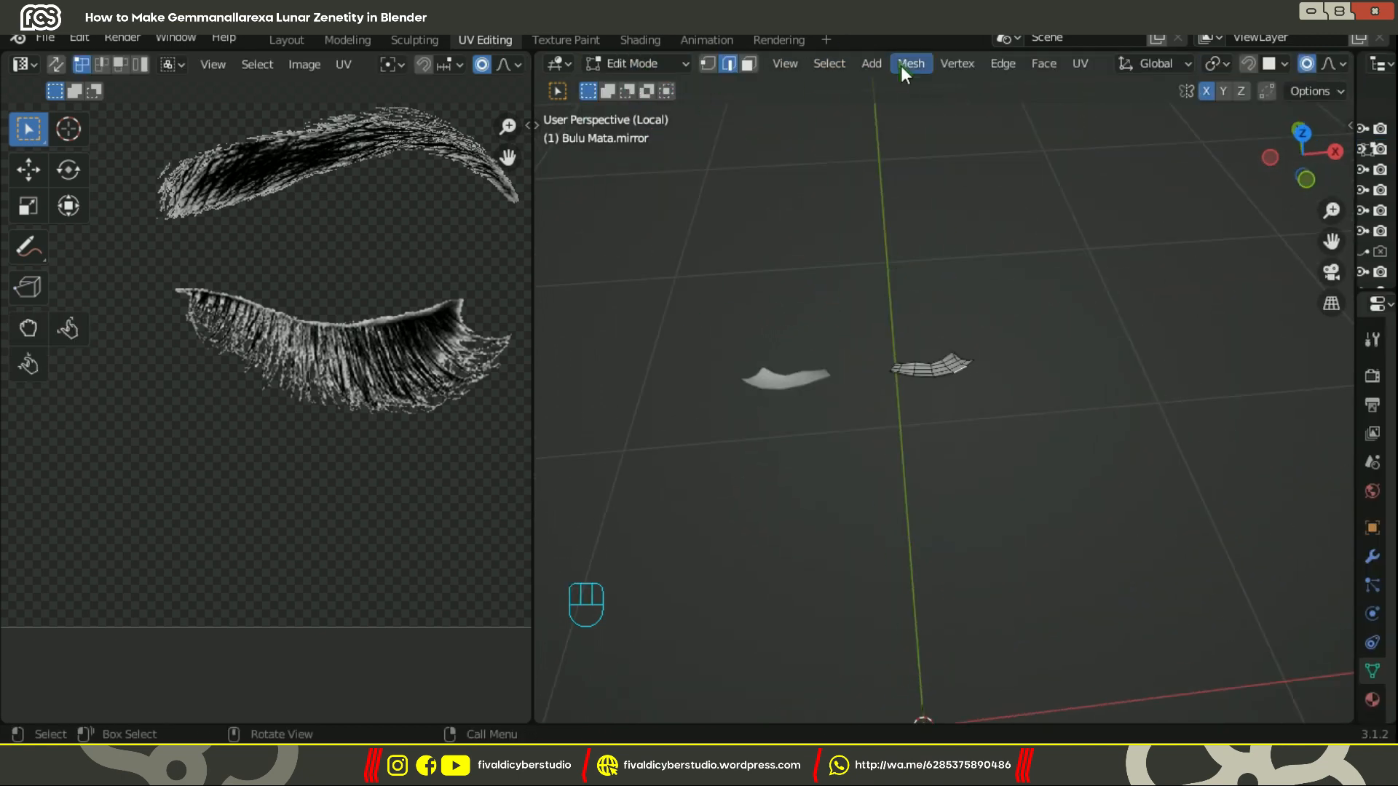
pyautogui.click(1081, 64)
pyautogui.click(1118, 89)
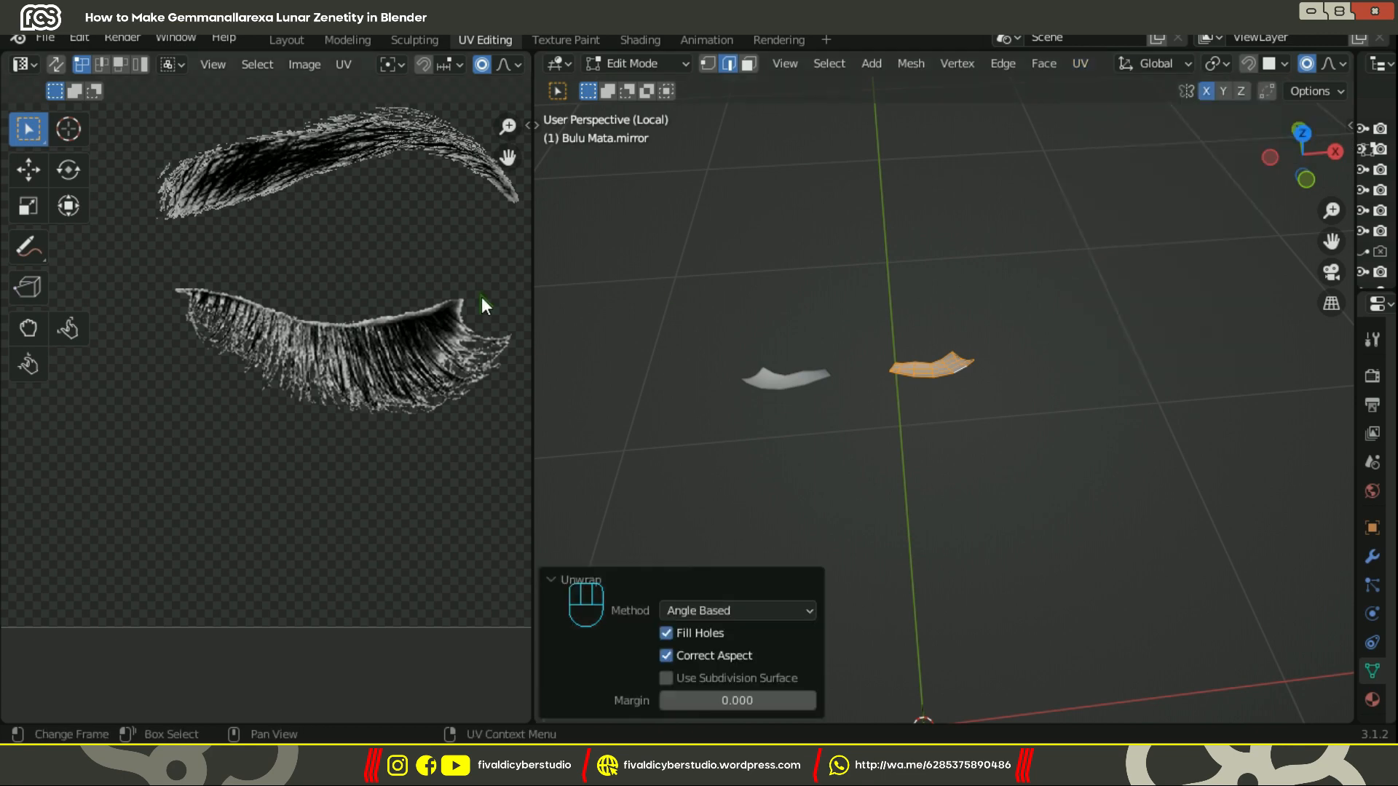
# Step: Rotate the whole eyelash UV island by -90 degrees and mirror it along X
pyautogui.scroll(-4, 412, 306)
pyautogui.press('a')
pyautogui.scroll(1, 431, 382)
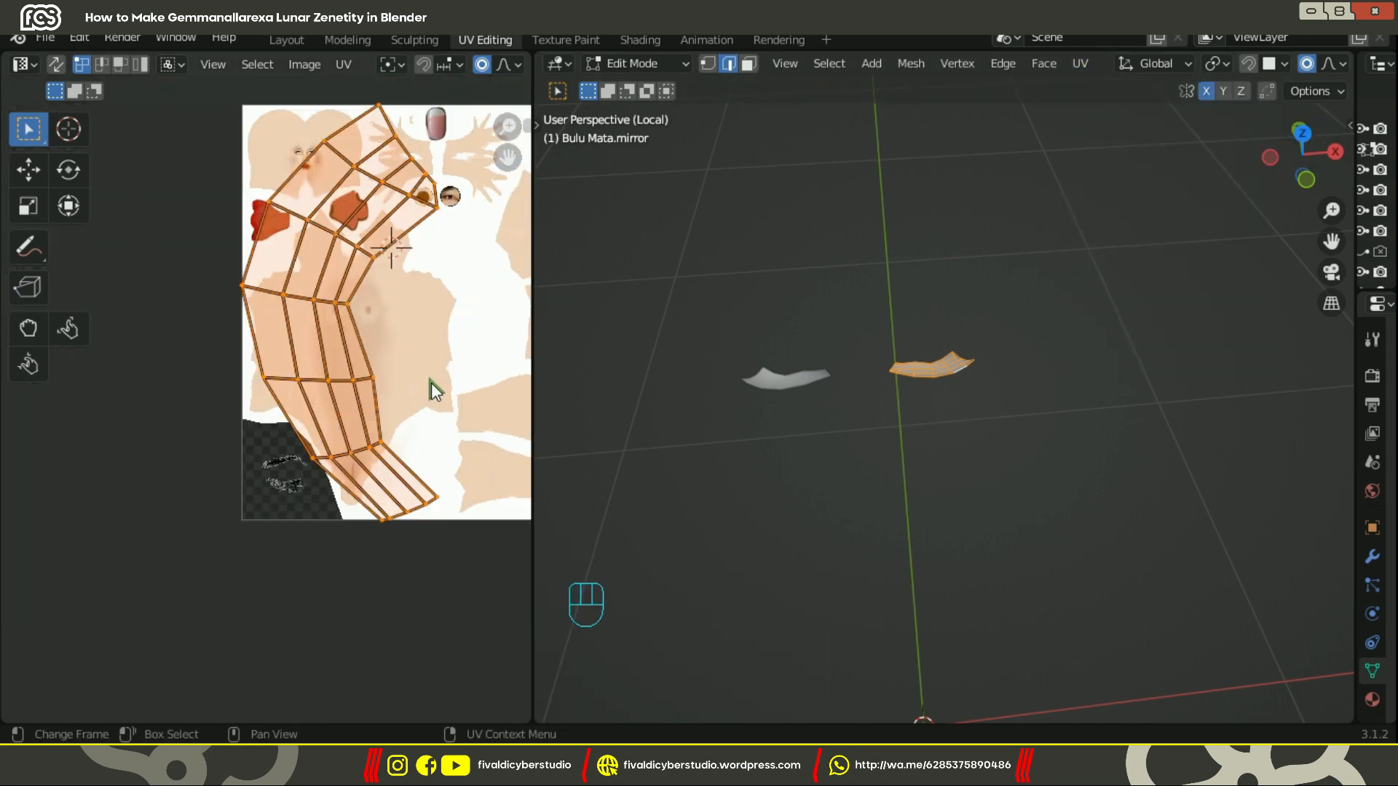
pyautogui.write('r90')
pyautogui.press('Escape')
pyautogui.write('r-90')
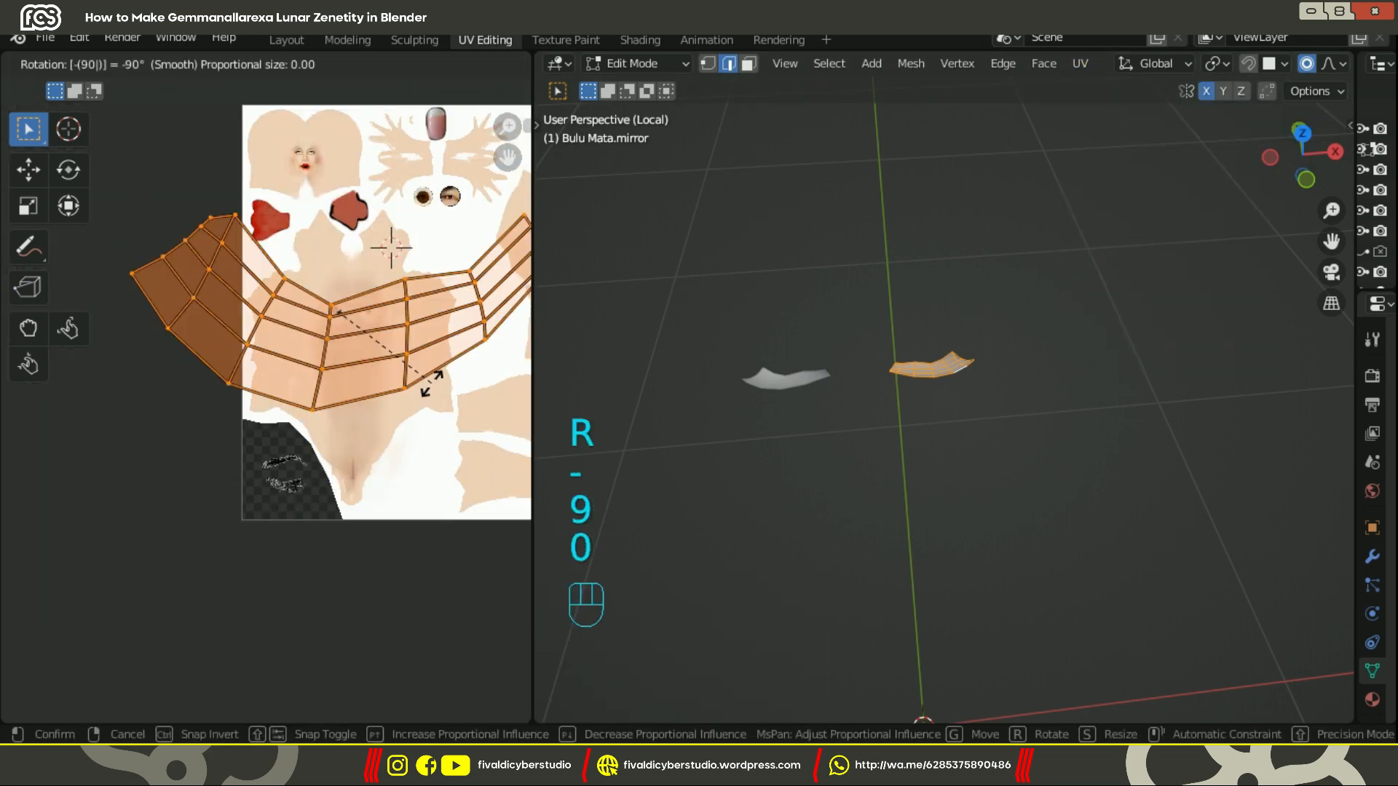
pyautogui.write('s')
pyautogui.press('Escape')
pyautogui.write('r-90')
pyautogui.press('Return')
pyautogui.rightClick(392, 366)
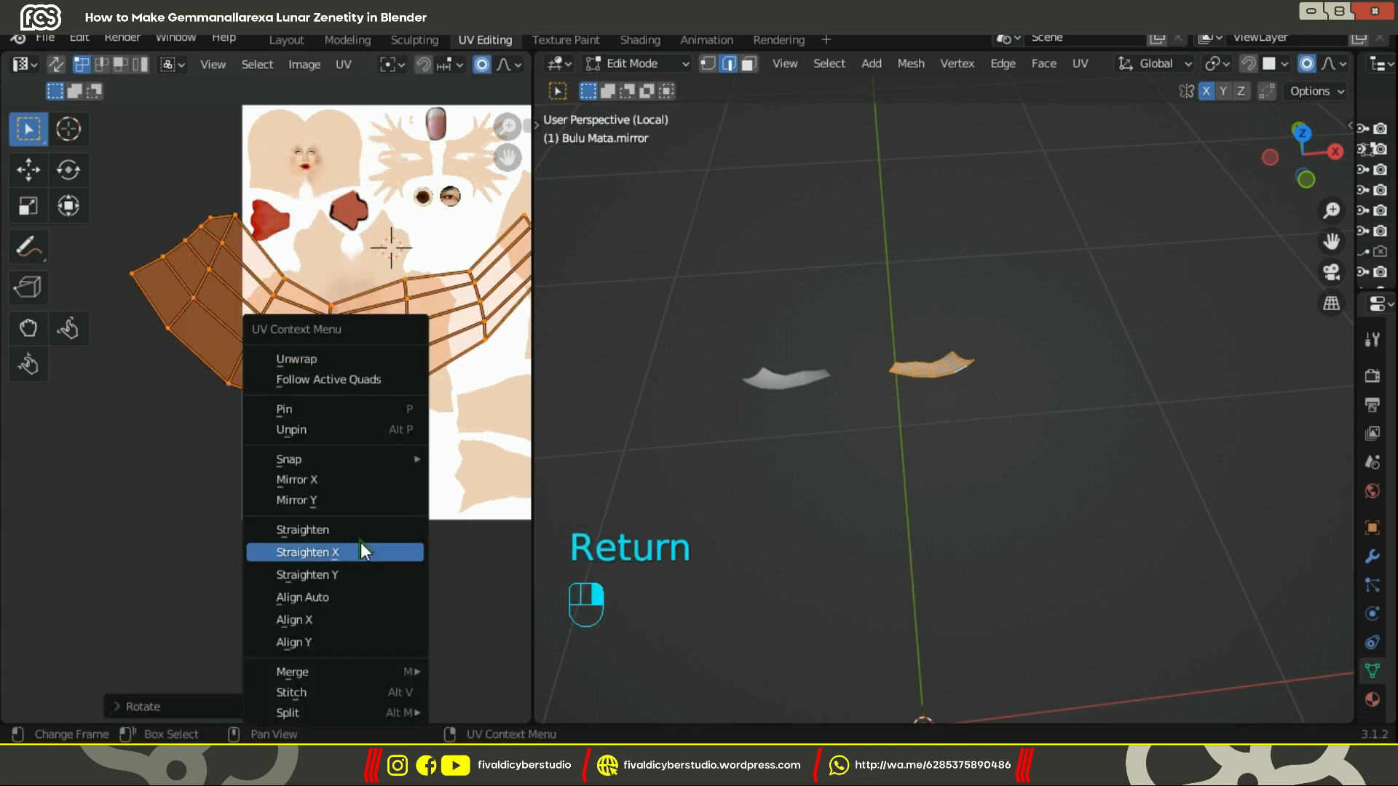
pyautogui.click(317, 476)
# Step: Shrink the eyelash UV island, widen the UV editor and move the island onto the eyelash picture in the texture
pyautogui.press('s')
pyautogui.click(374, 396)
pyautogui.press('g')
pyautogui.scroll(8, 328, 437)
pyautogui.moveTo(533, 386); pyautogui.dragTo(896, 397)
pyautogui.press('a')
pyautogui.press('s')
pyautogui.click(593, 369)
pyautogui.scroll(4, 583, 376)
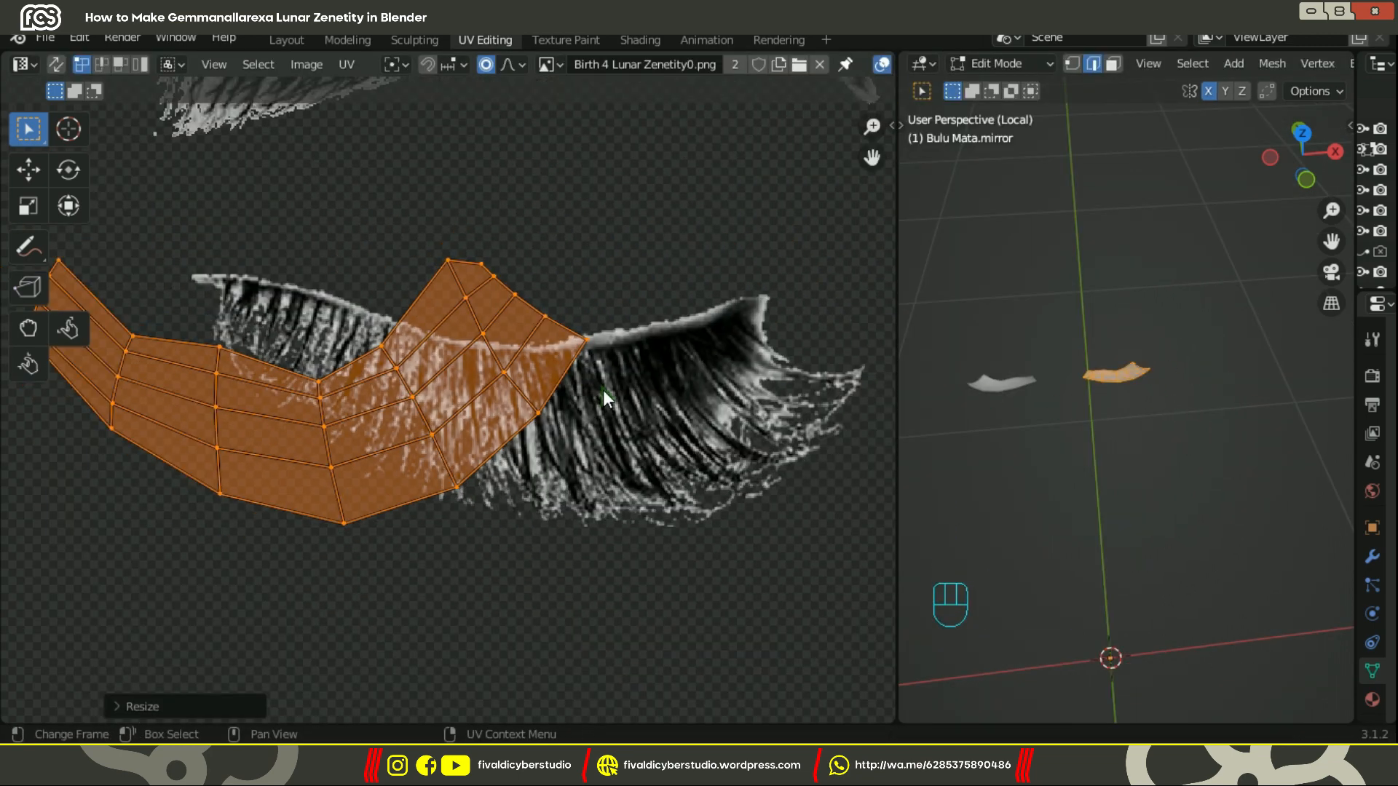
pyautogui.press('g')
pyautogui.click(754, 407)
# Step: Stretch the UV island along X and shift it along X so it spans the length of the eyelash picture
pyautogui.press('s')
pyautogui.press('x')
pyautogui.click(834, 422)
pyautogui.press('g')
pyautogui.press('x')
pyautogui.click(4, 390)
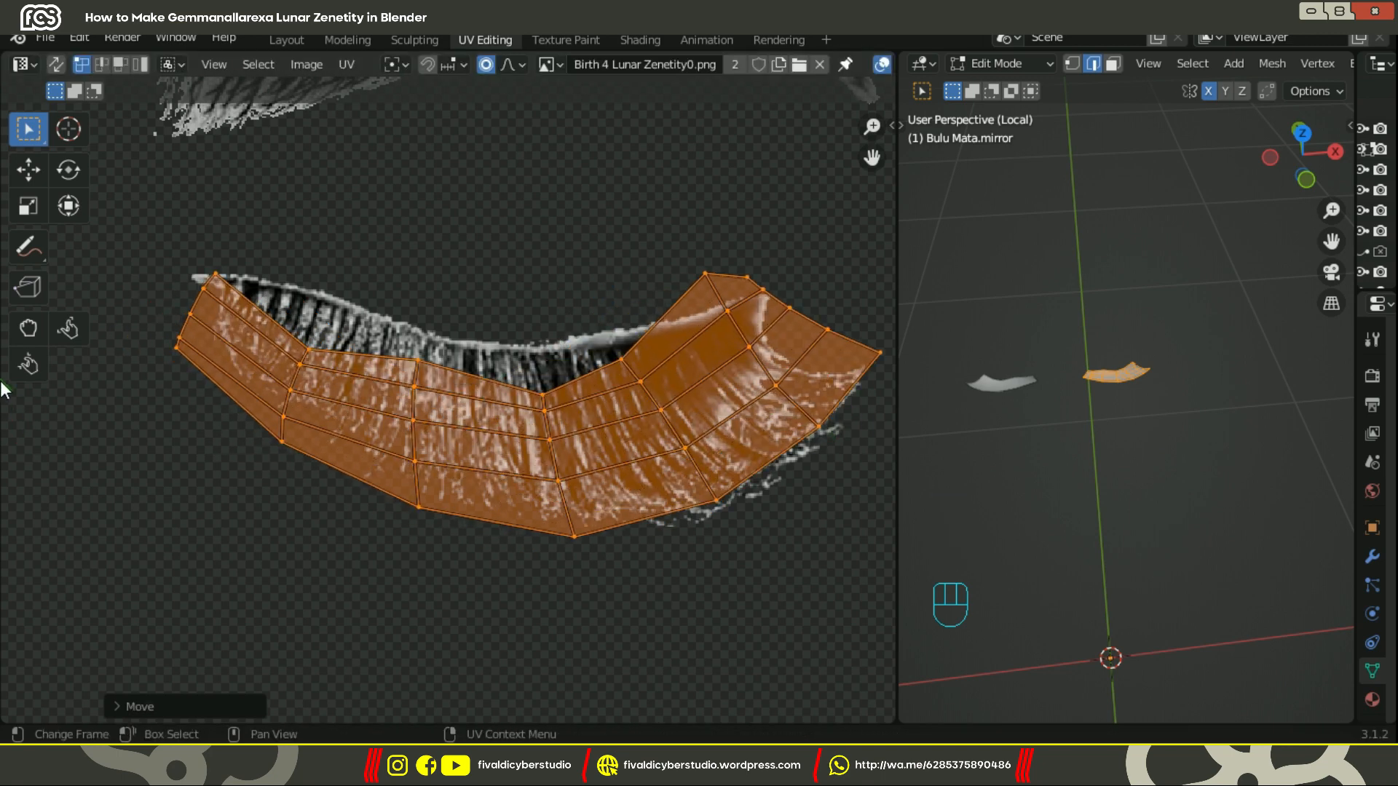
# Step: Move the upper-edge UV vertices from the island's left end to near its middle onto the texture's lash line
pyautogui.moveTo(709, 289); pyautogui.dragTo(547, 284, button='middle')
pyautogui.moveTo(197, 289); pyautogui.dragTo(450, 290, button='middle')
pyautogui.scroll(1, 450, 290)
pyautogui.click(291, 271)
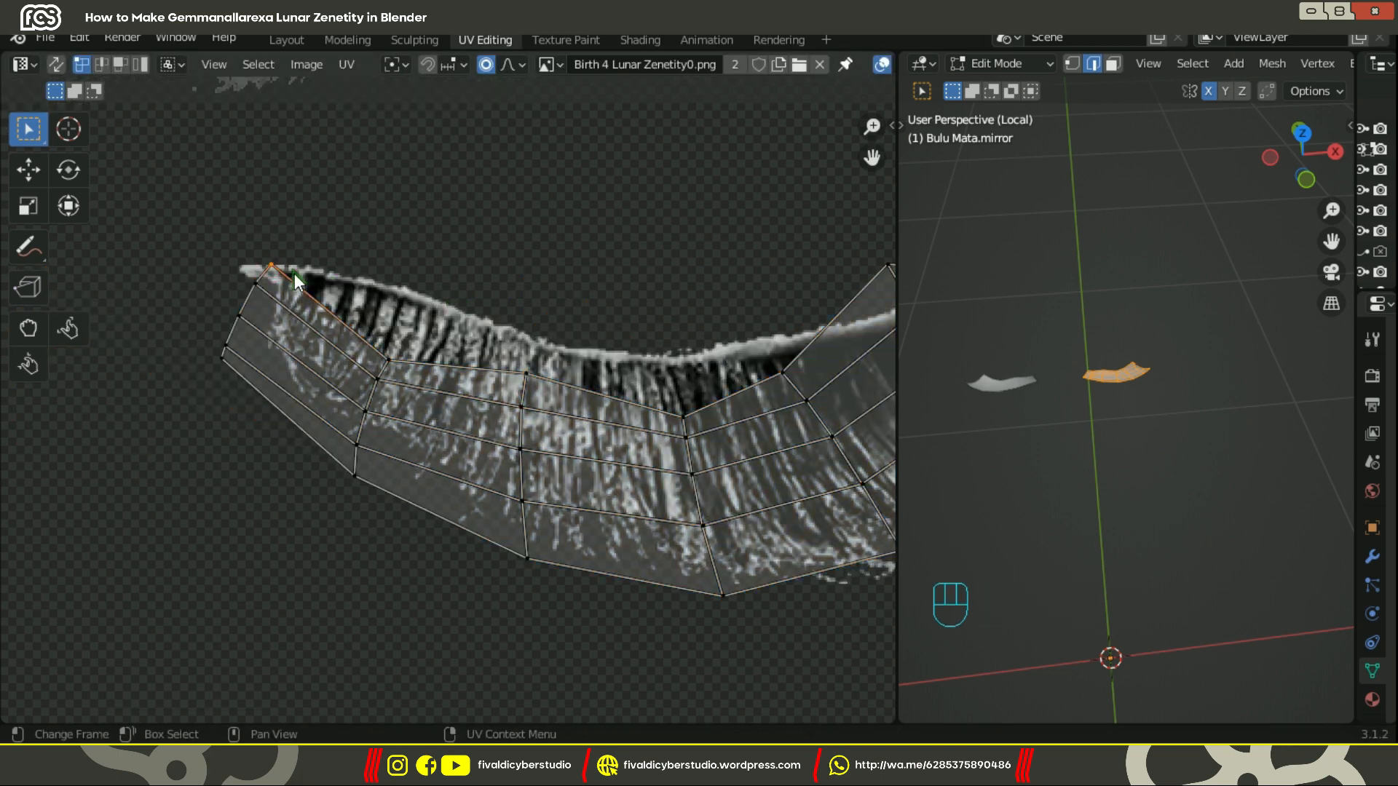
pyautogui.press('g')
pyautogui.click(265, 269)
pyautogui.click(387, 358)
pyautogui.press('g')
pyautogui.click(383, 278)
pyautogui.click(524, 377)
pyautogui.press('g')
pyautogui.click(531, 337)
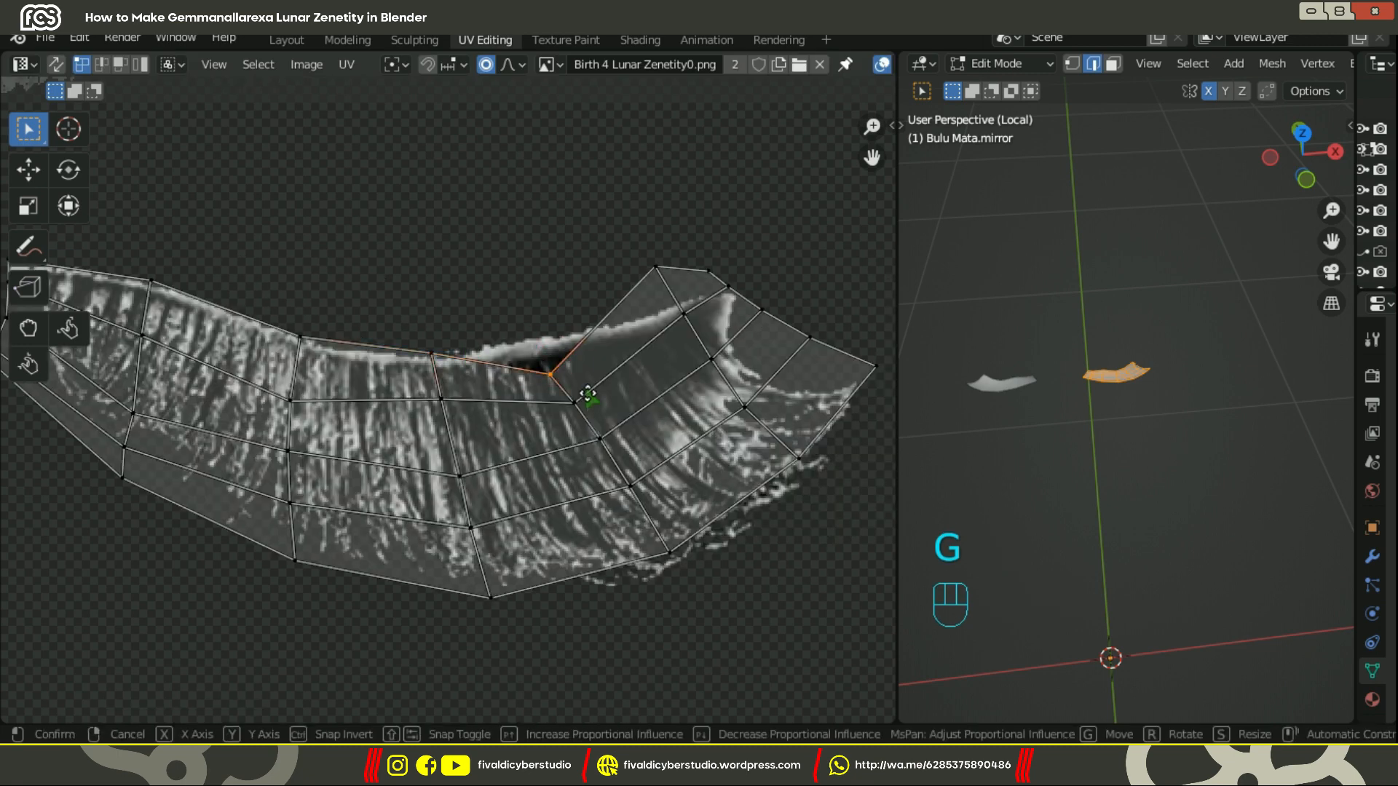
# Step: Move the remaining upper-edge UV vertices onto the lash line up to its right tip
pyautogui.click(573, 360)
pyautogui.click(652, 275)
pyautogui.press('g')
pyautogui.click(640, 325)
pyautogui.click(717, 287)
pyautogui.press('g')
pyautogui.click(749, 306)
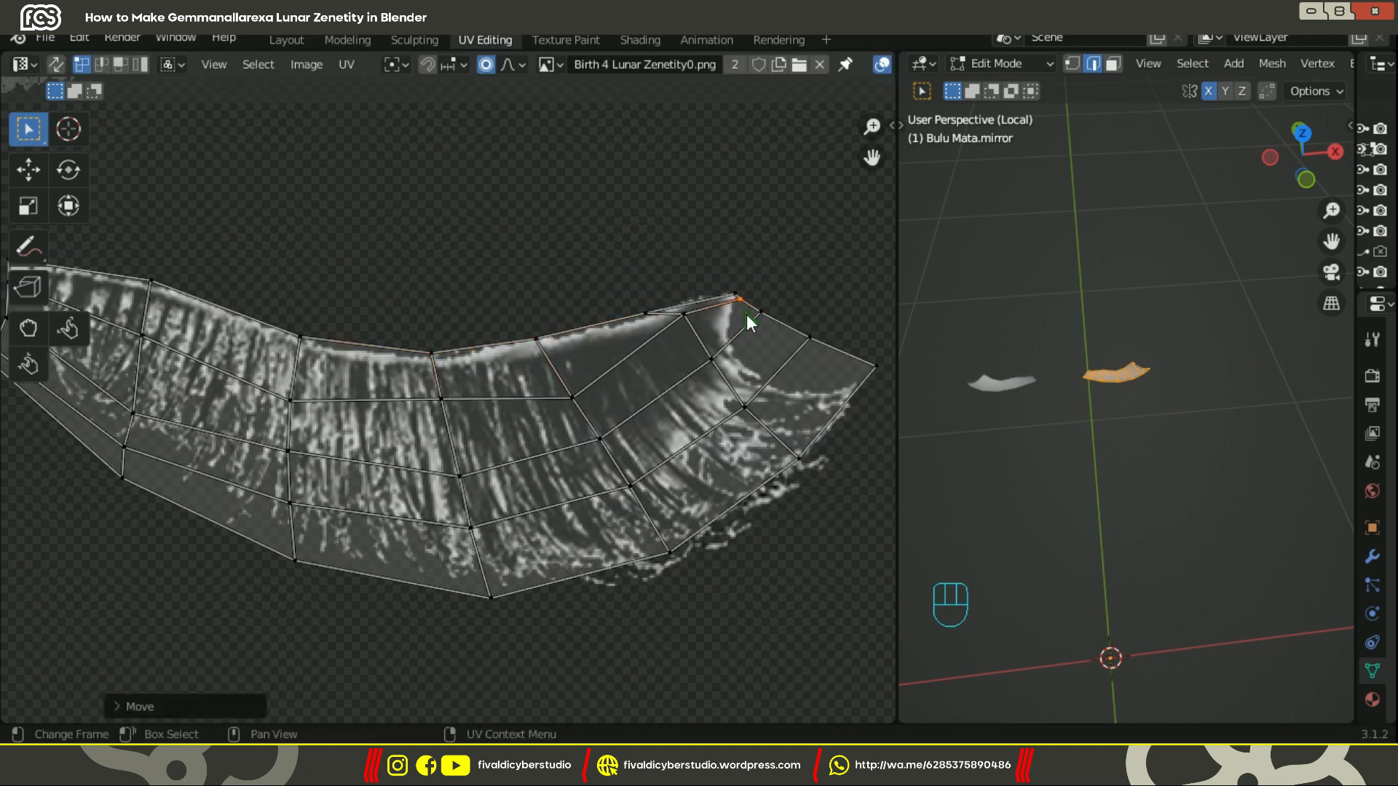
# Step: Fit the UV vertices at the island's right end to the outer contour of the lashes
pyautogui.press('g')
pyautogui.click(735, 333)
pyautogui.click(769, 347)
pyautogui.click(875, 383)
pyautogui.press('g')
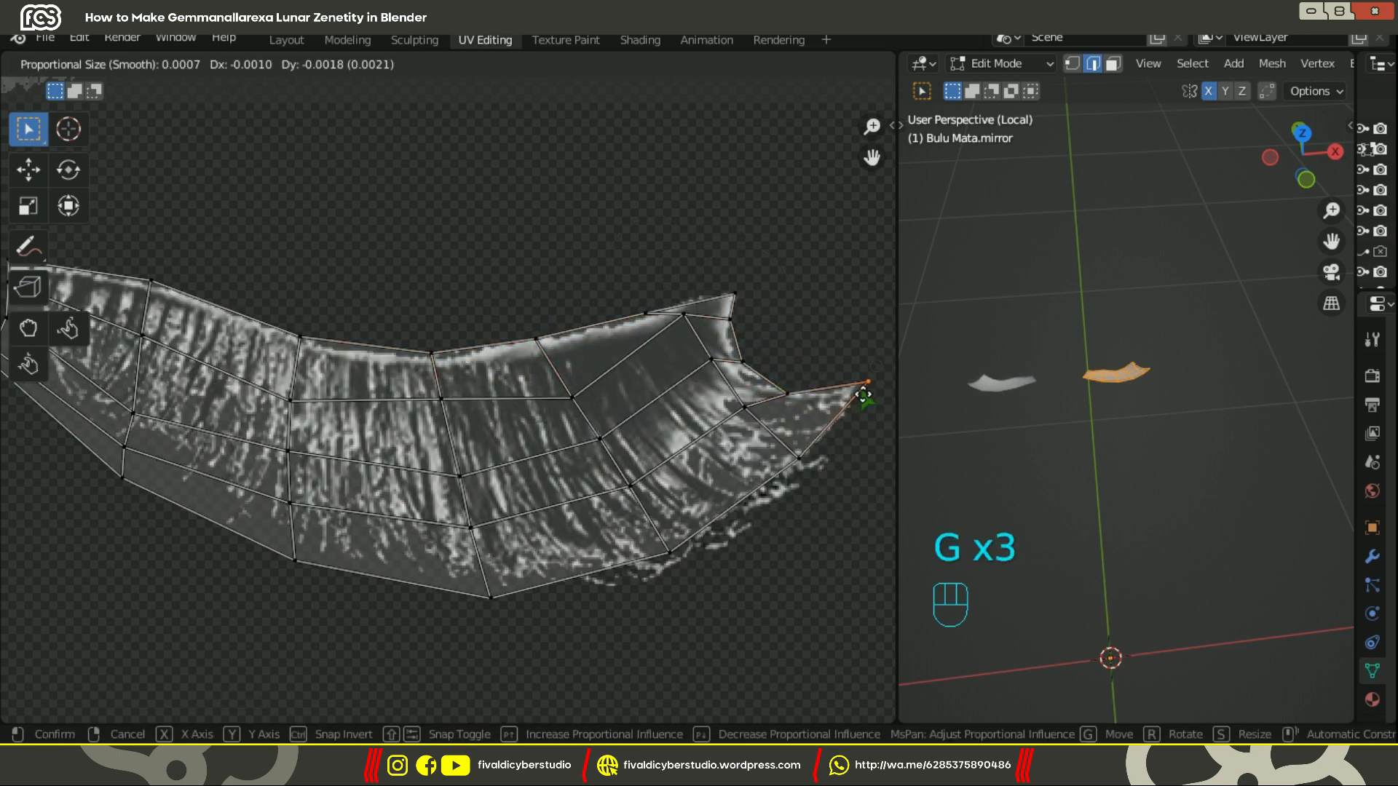
pyautogui.click(863, 399)
# Step: Adjust the lower-edge UV vertices, from the right corner toward the left end, so they enclose the lash tips
pyautogui.click(804, 460)
pyautogui.press('g')
pyautogui.click(831, 485)
pyautogui.click(671, 551)
pyautogui.press('g')
pyautogui.click(698, 571)
pyautogui.moveTo(494, 608); pyautogui.dragTo(627, 522, button='middle')
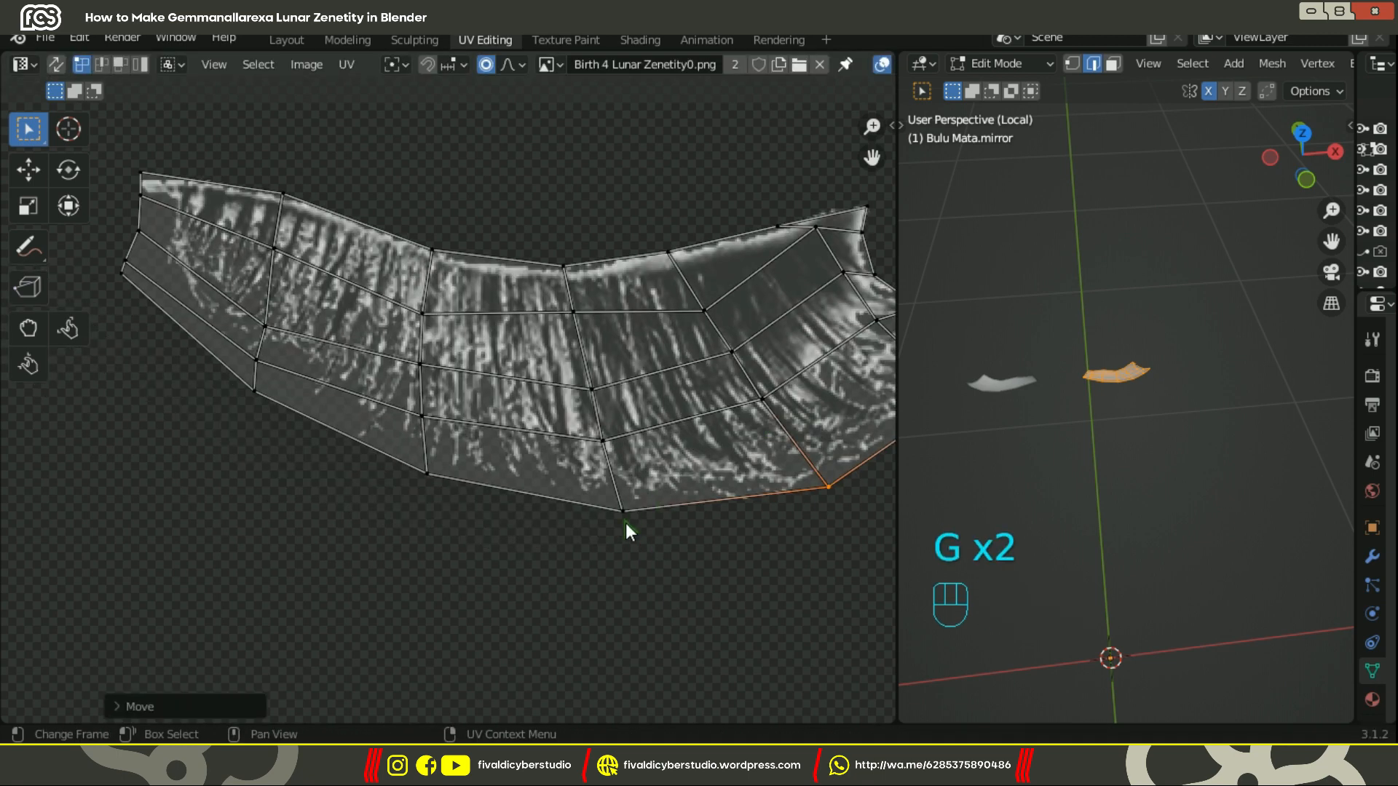
pyautogui.click(627, 521)
pyautogui.scroll(-2, 240, 270)
pyautogui.moveTo(343, 286); pyautogui.dragTo(375, 299, button='middle')
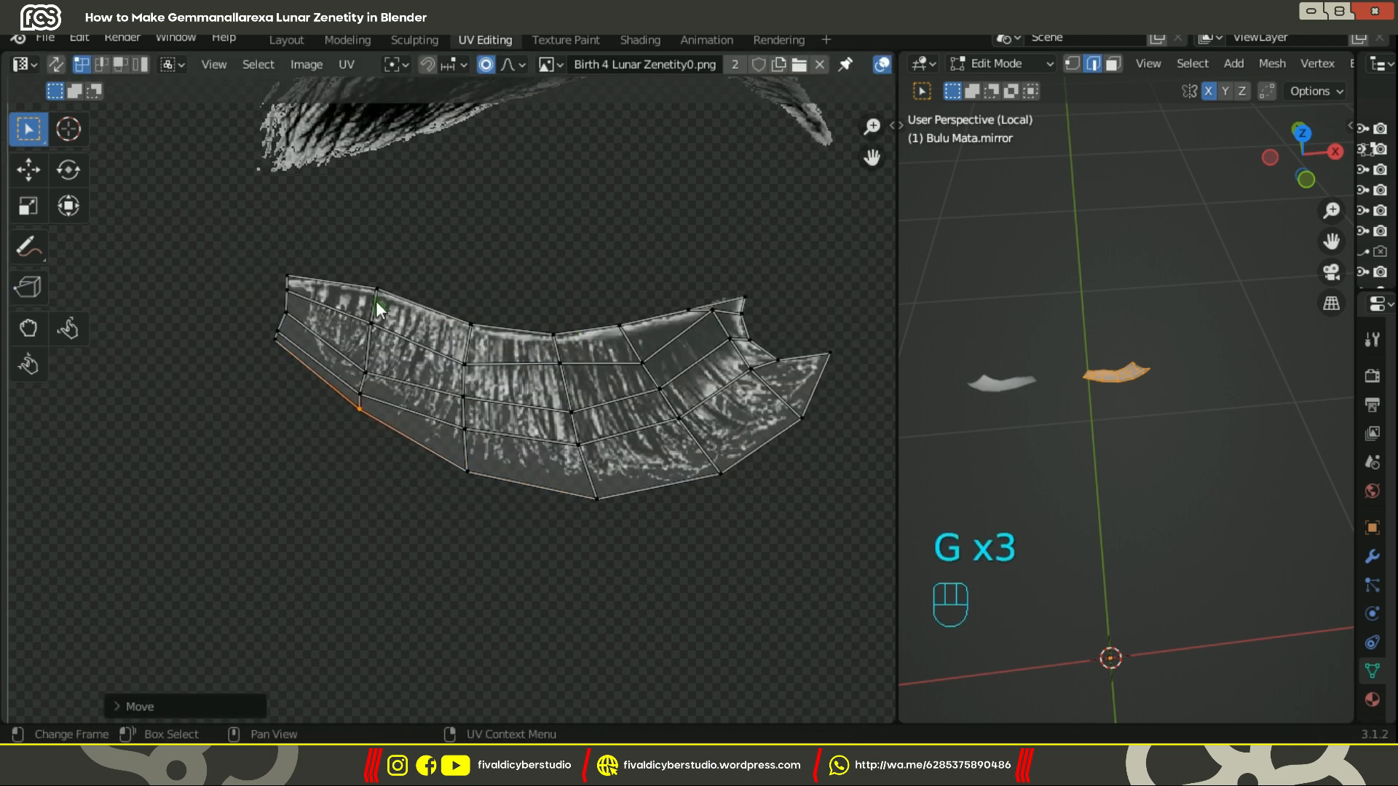
# Step: Even out the island's interior UV vertices with the Grab brush at a radius of 43 px
pyautogui.scroll(2, 405, 309)
pyautogui.click(68, 328)
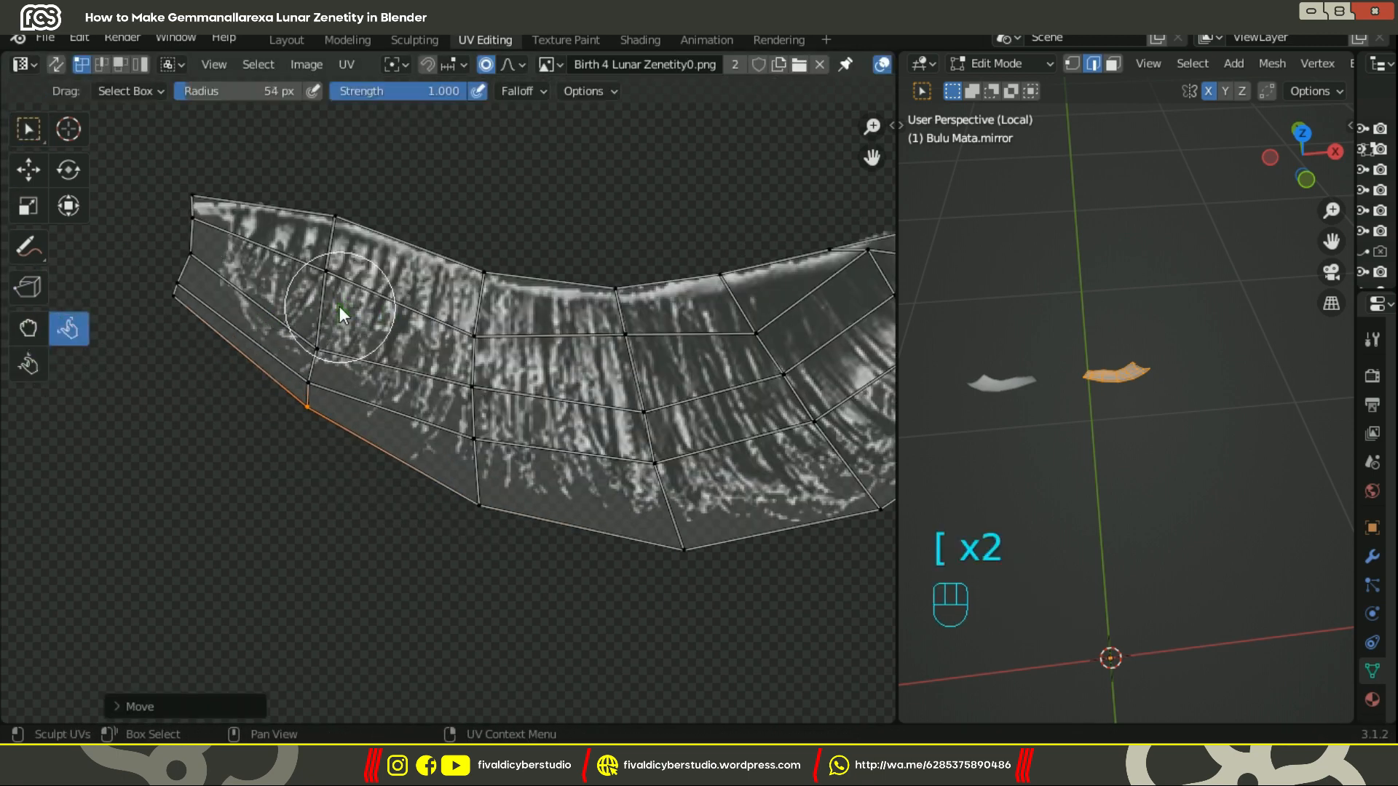
pyautogui.moveTo(622, 369); pyautogui.dragTo(782, 393)
pyautogui.scroll(-1, 687, 374)
pyautogui.keyDown('shift'); pyautogui.moveTo(687, 374); pyautogui.dragTo(339, 380, button='middle'); pyautogui.keyUp('shift')
pyautogui.scroll(2, 505, 382)
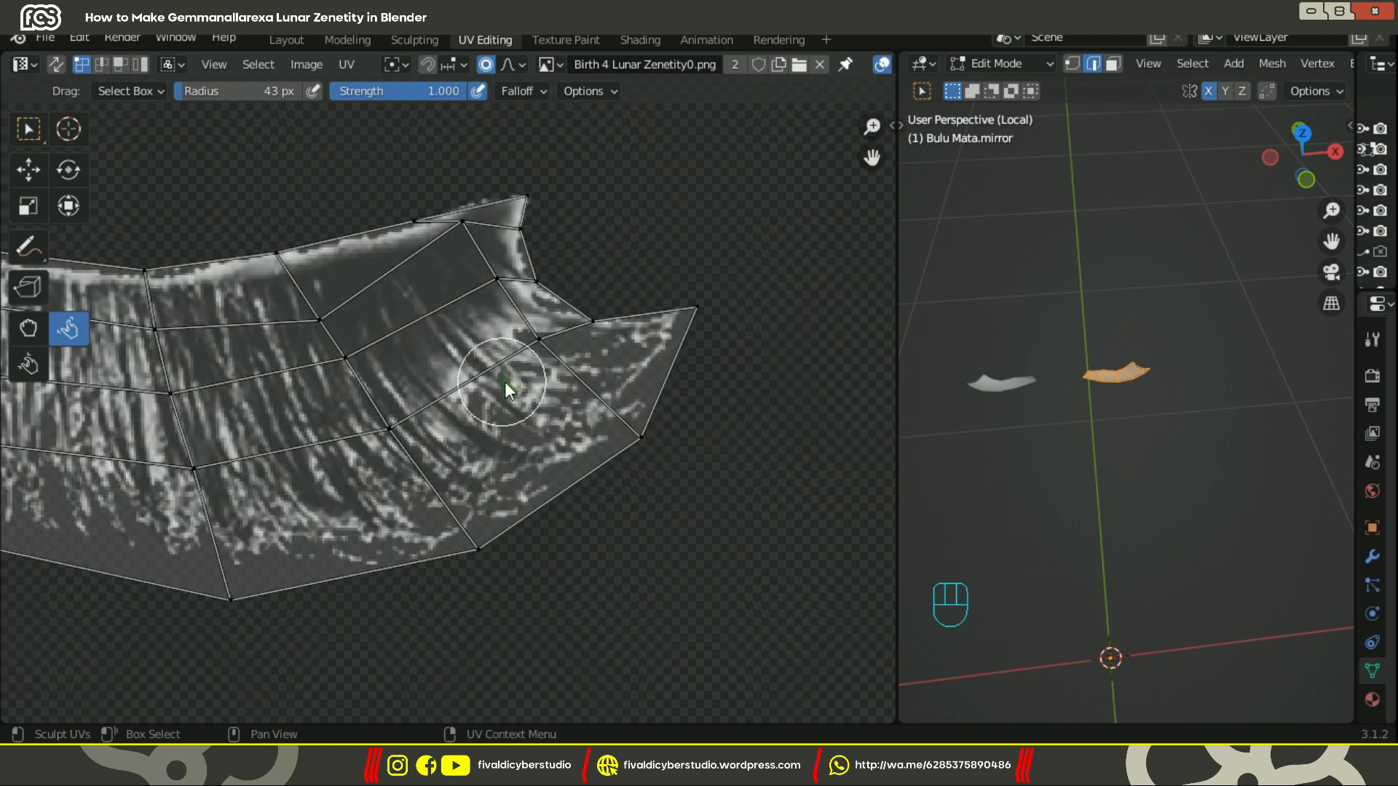
pyautogui.moveTo(517, 371); pyautogui.dragTo(465, 282)
pyautogui.moveTo(370, 394); pyautogui.dragTo(385, 416)
pyautogui.scroll(-2, 171, 384)
pyautogui.moveTo(171, 384); pyautogui.dragTo(458, 401, button='middle')
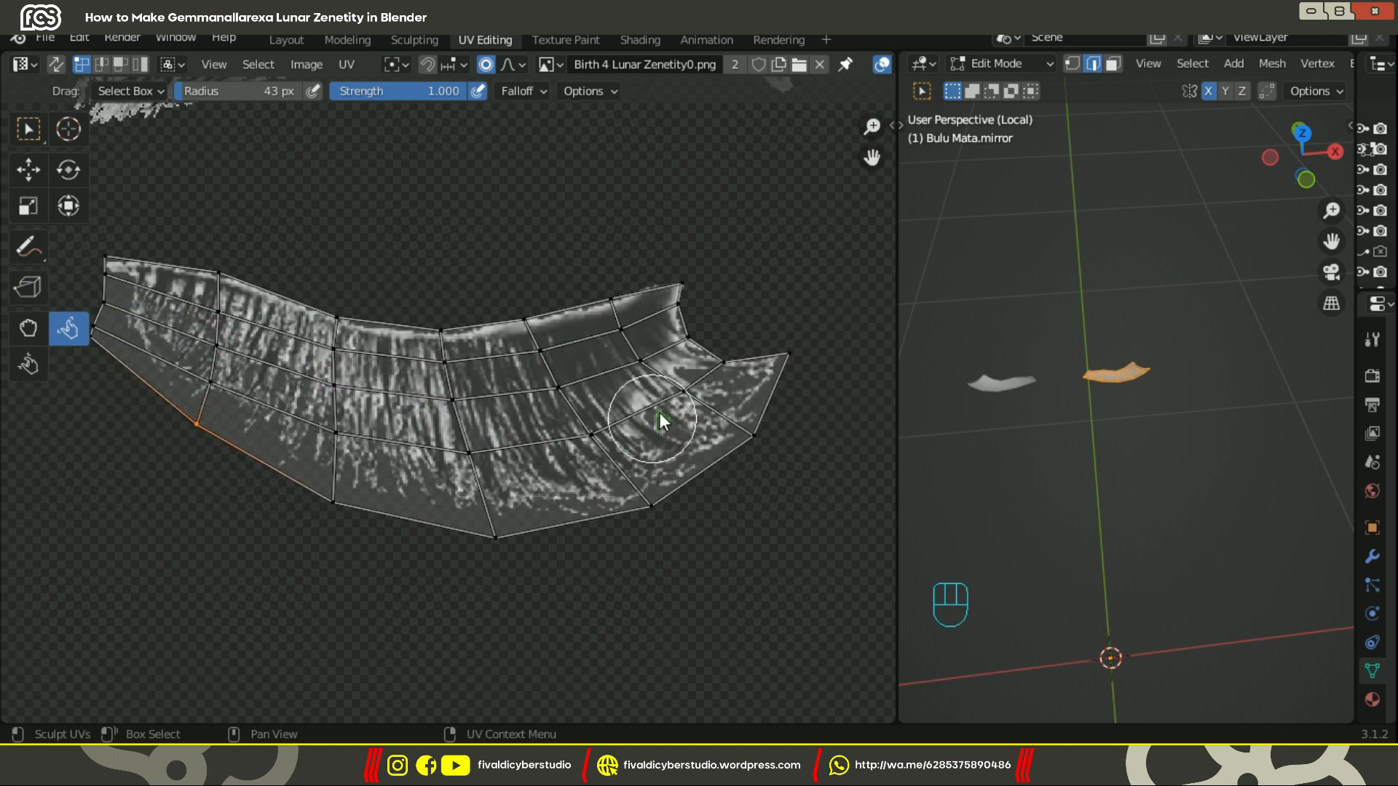
# Step: Show the textured eyelashes in the 3D viewport and return to Object Mode
pyautogui.click(935, 64)
pyautogui.click(269, 256)
pyautogui.click(918, 64)
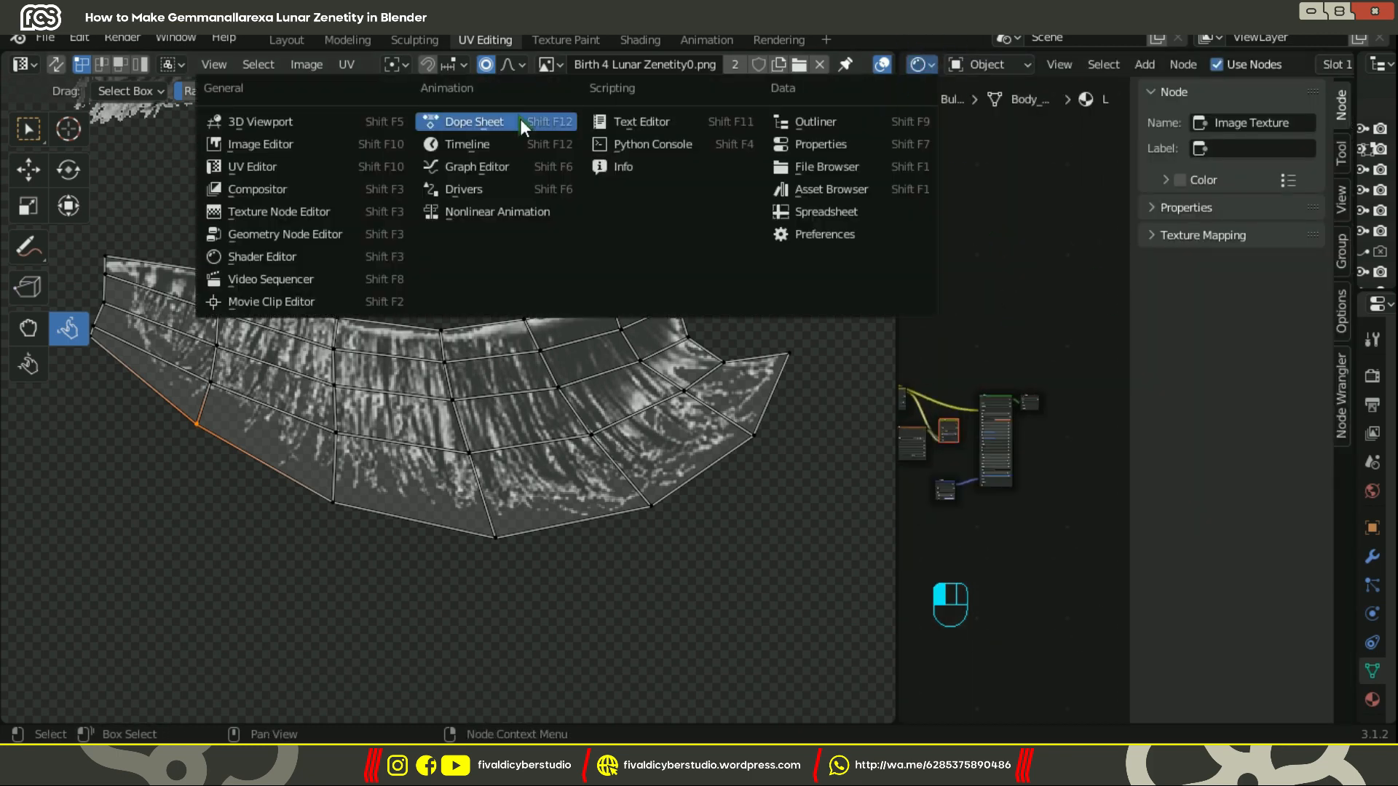
pyautogui.press('z')
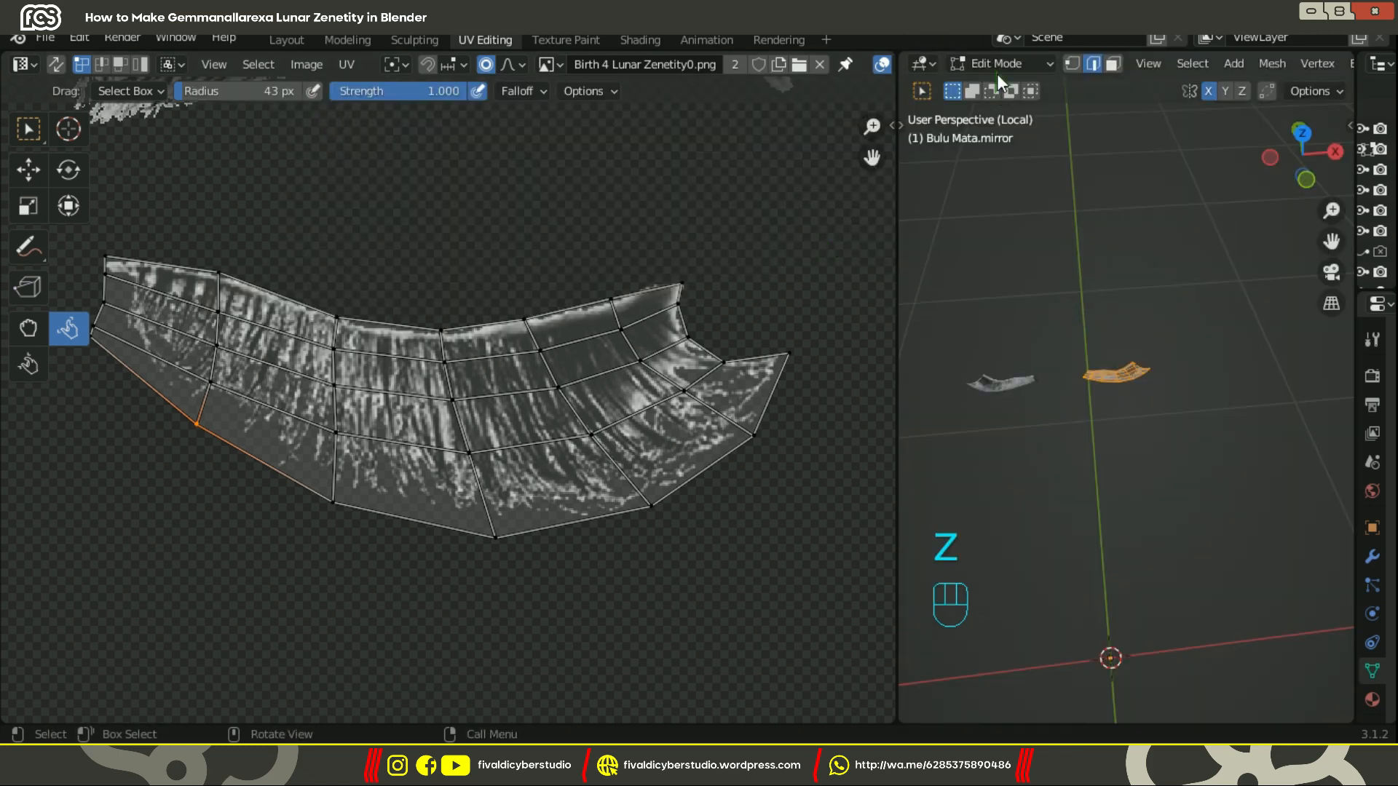
pyautogui.press('Tab')
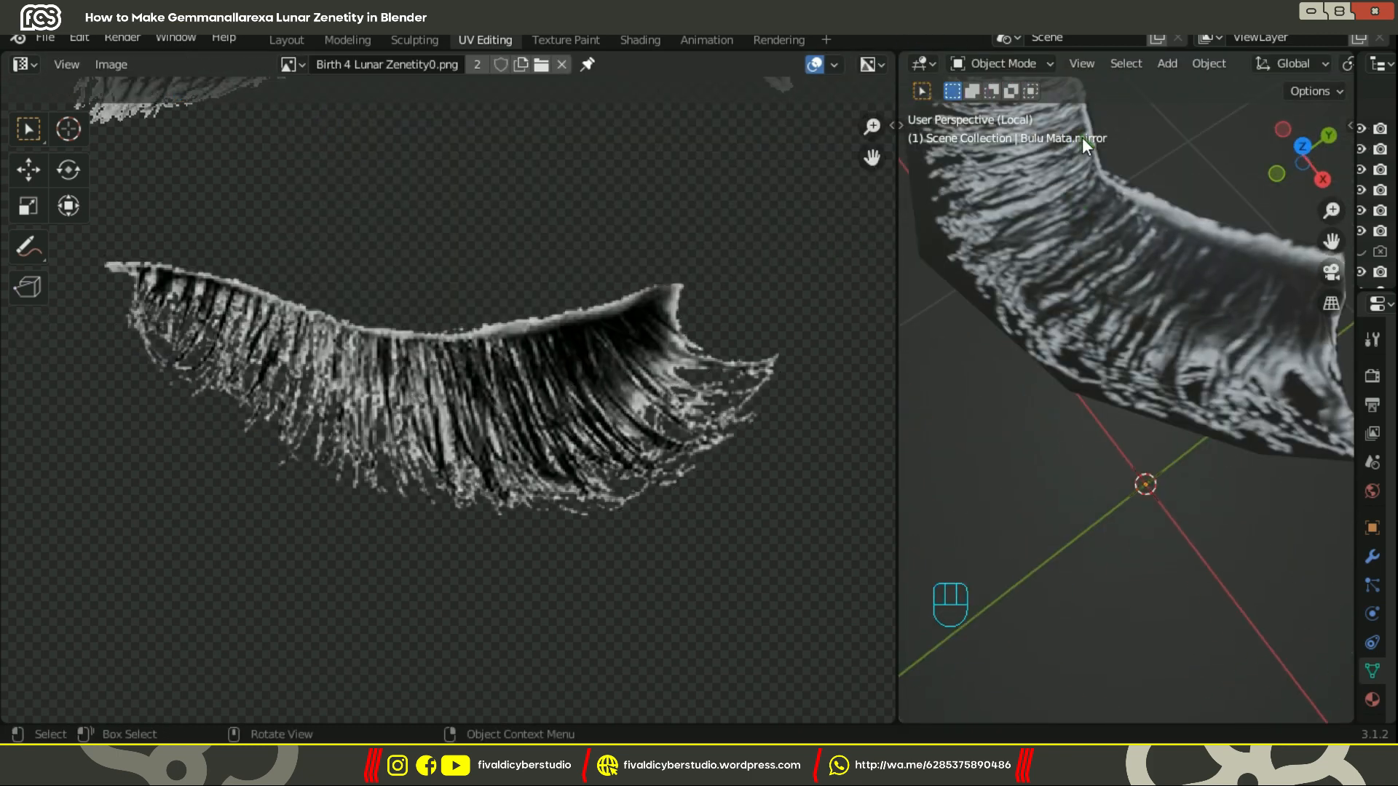
# Step: In the Shader Editor, link the image texture's Alpha output to the Principled BSDF's Alpha input and save the file
pyautogui.click(921, 64)
pyautogui.click(275, 259)
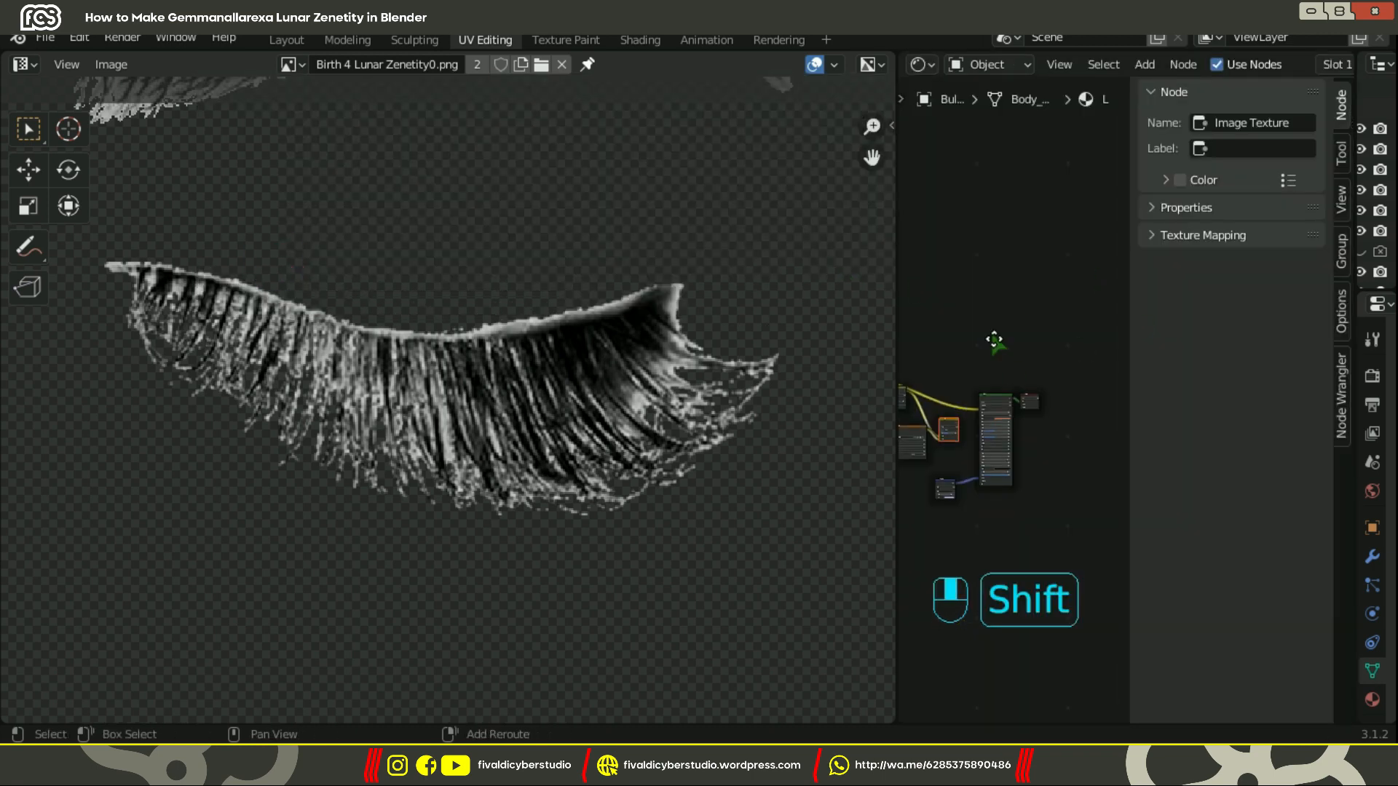
pyautogui.scroll(-3, 1006, 298)
pyautogui.scroll(5, 1017, 359)
pyautogui.keyDown('shift'); pyautogui.moveTo(1017, 359); pyautogui.dragTo(1101, 450, button='middle'); pyautogui.keyUp('shift')
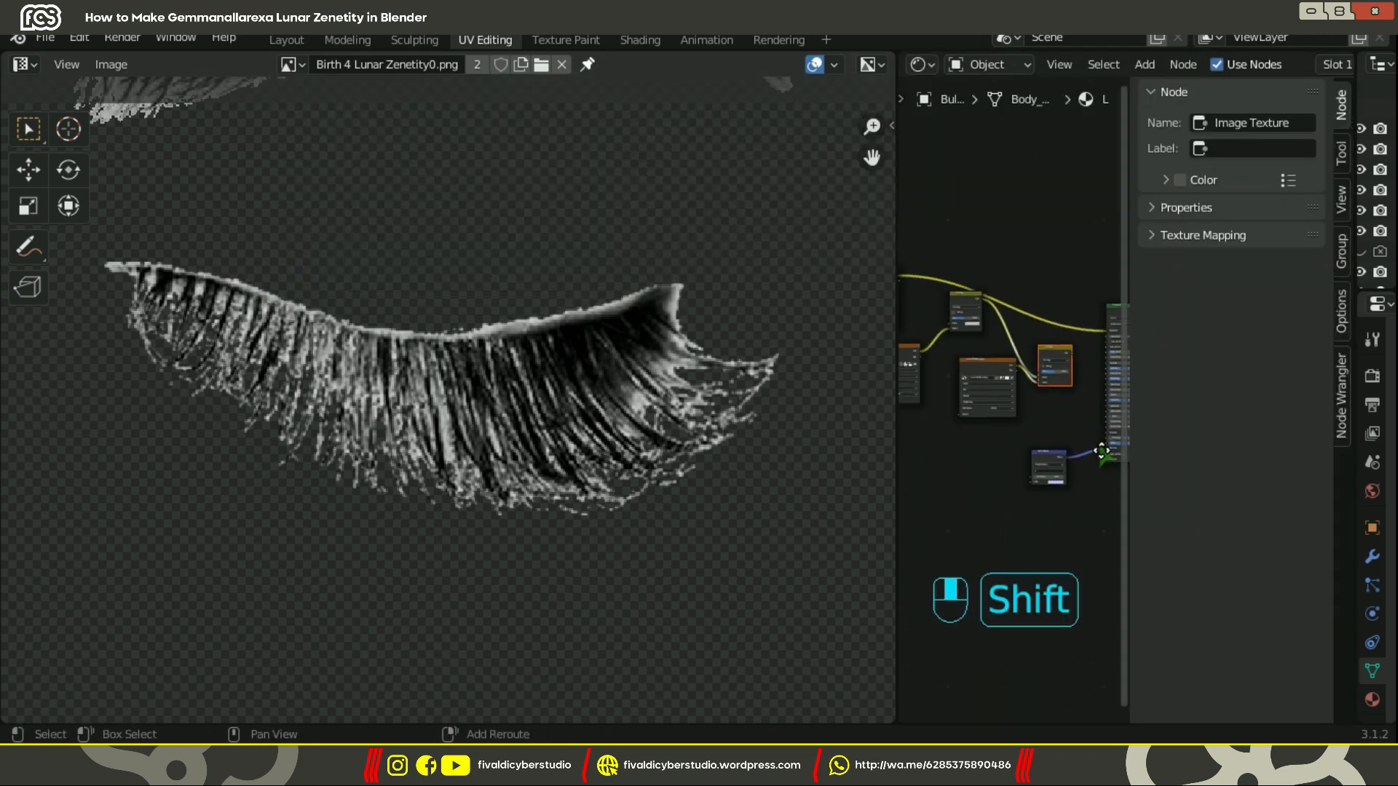
pyautogui.scroll(-1, 1055, 401)
pyautogui.keyDown('shift'); pyautogui.moveTo(951, 308); pyautogui.dragTo(944, 208, button='middle'); pyautogui.keyUp('shift')
pyautogui.scroll(4, 942, 202)
pyautogui.moveTo(941, 201); pyautogui.dragTo(994, 463)
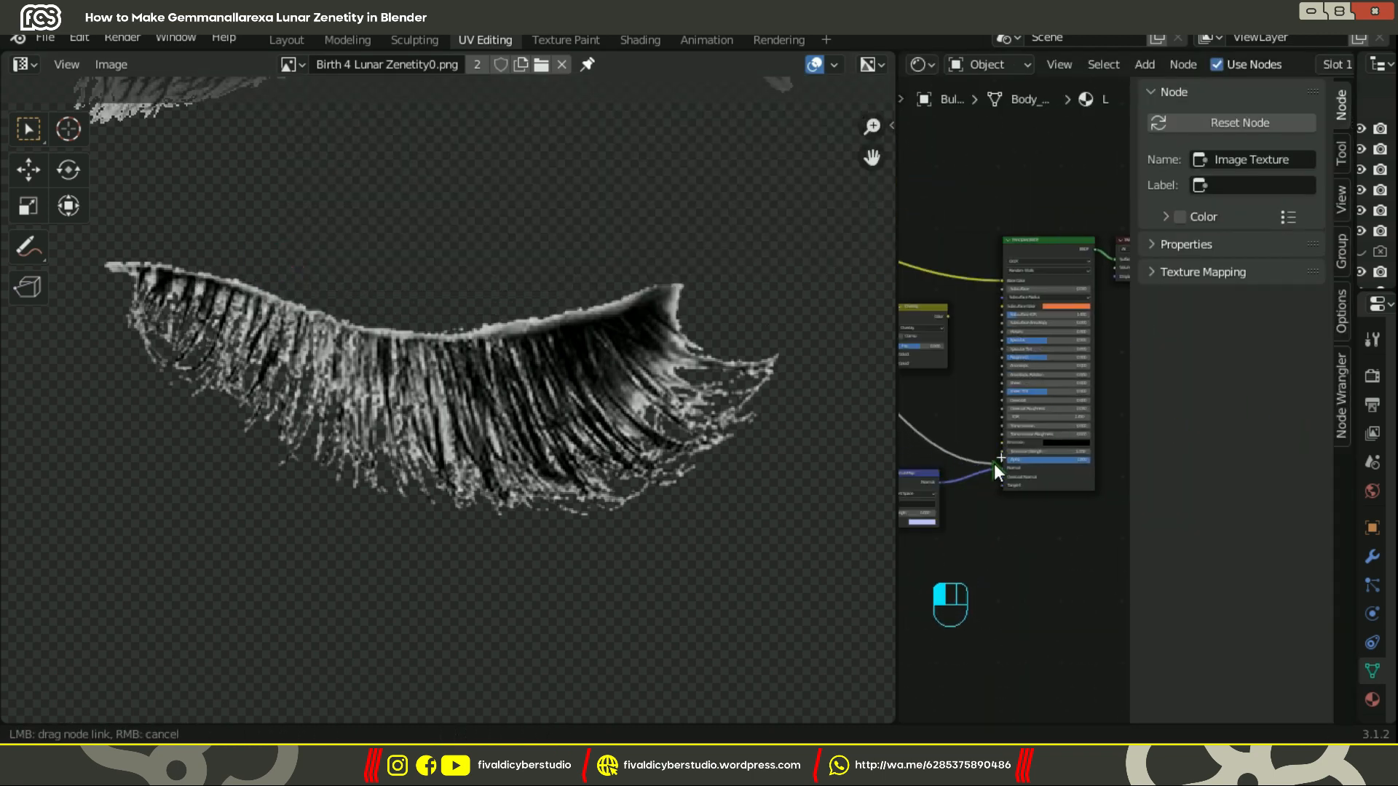
pyautogui.hotkey('ctrl', 's')
# Step: Switch to the Modeling workspace and set the render engine to Eevee
pyautogui.click(345, 40)
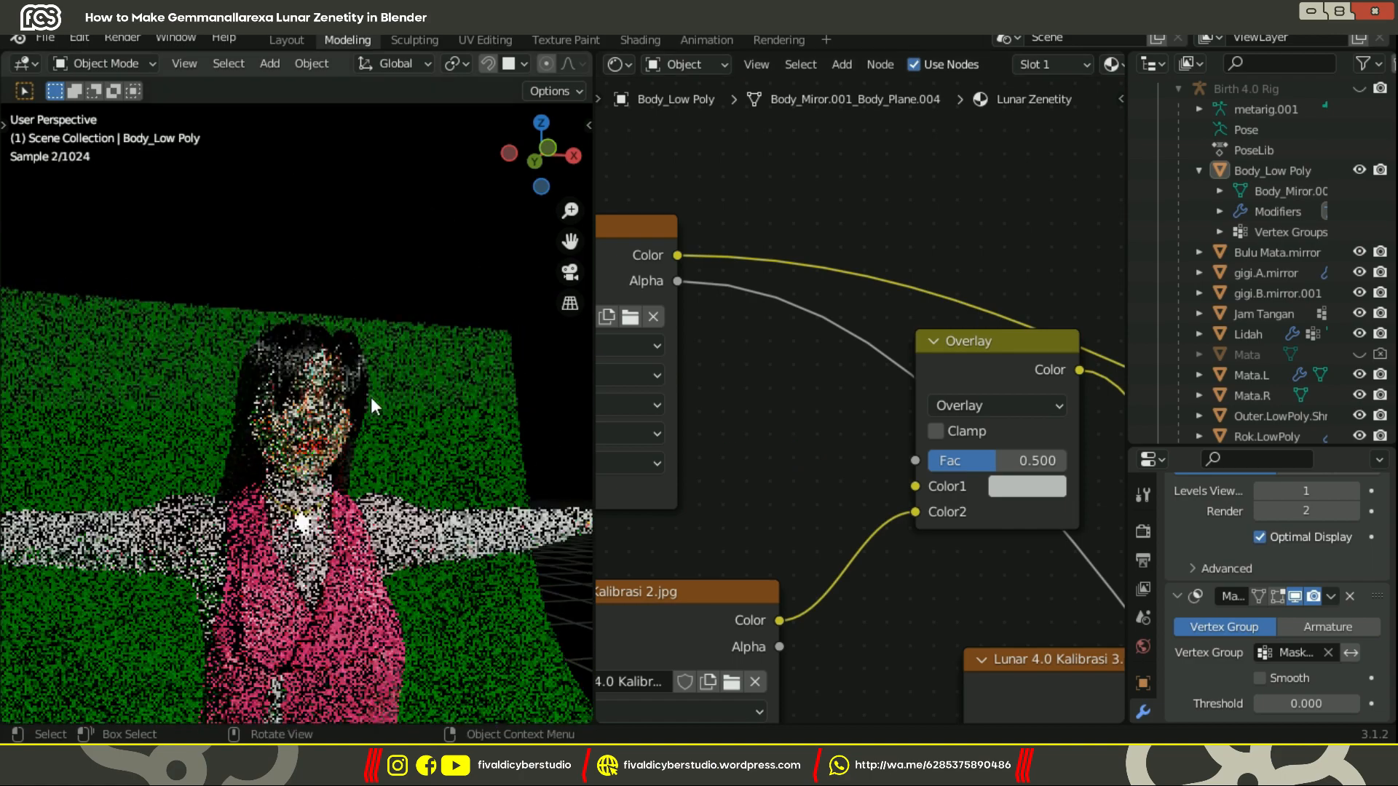
pyautogui.click(1143, 531)
pyautogui.click(1282, 529)
pyautogui.click(1282, 551)
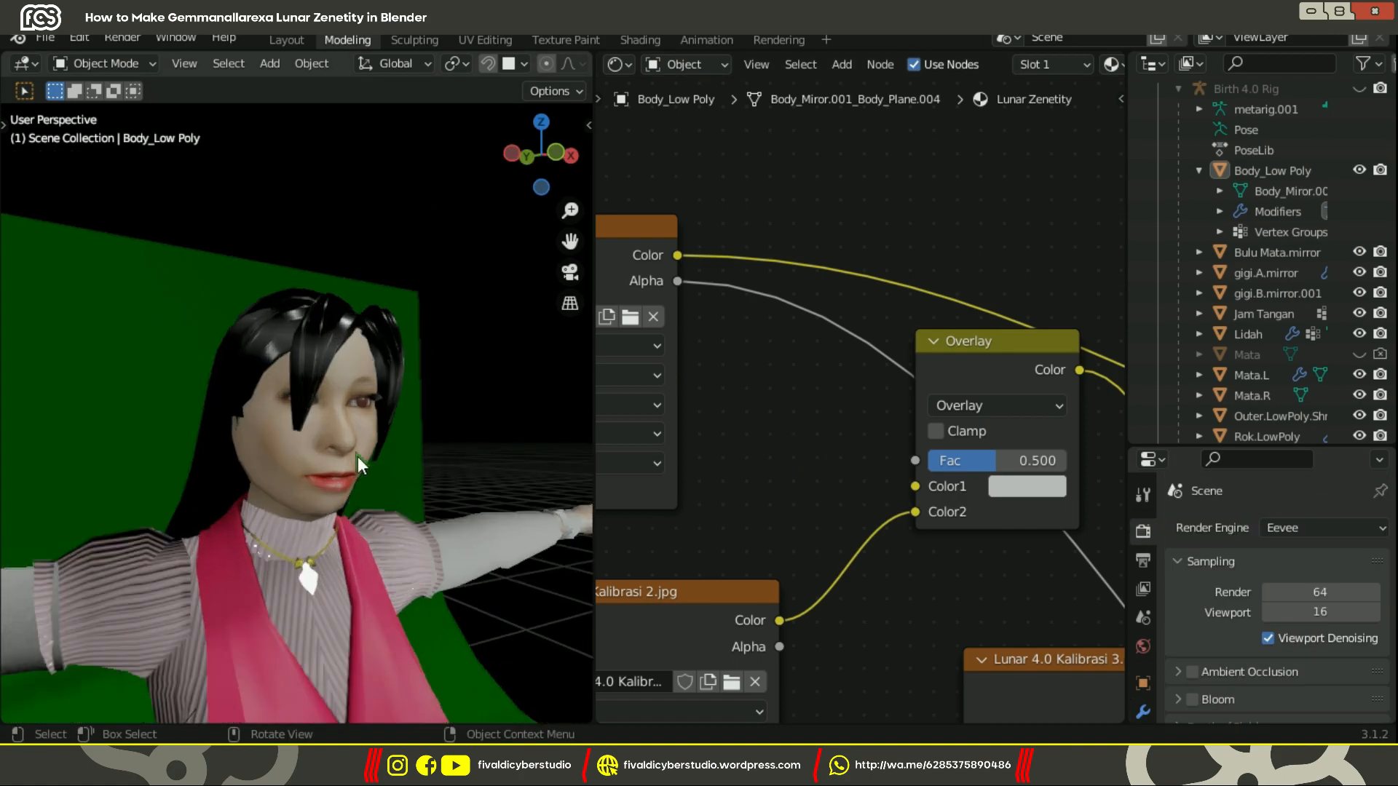
pyautogui.scroll(10, 356, 456)
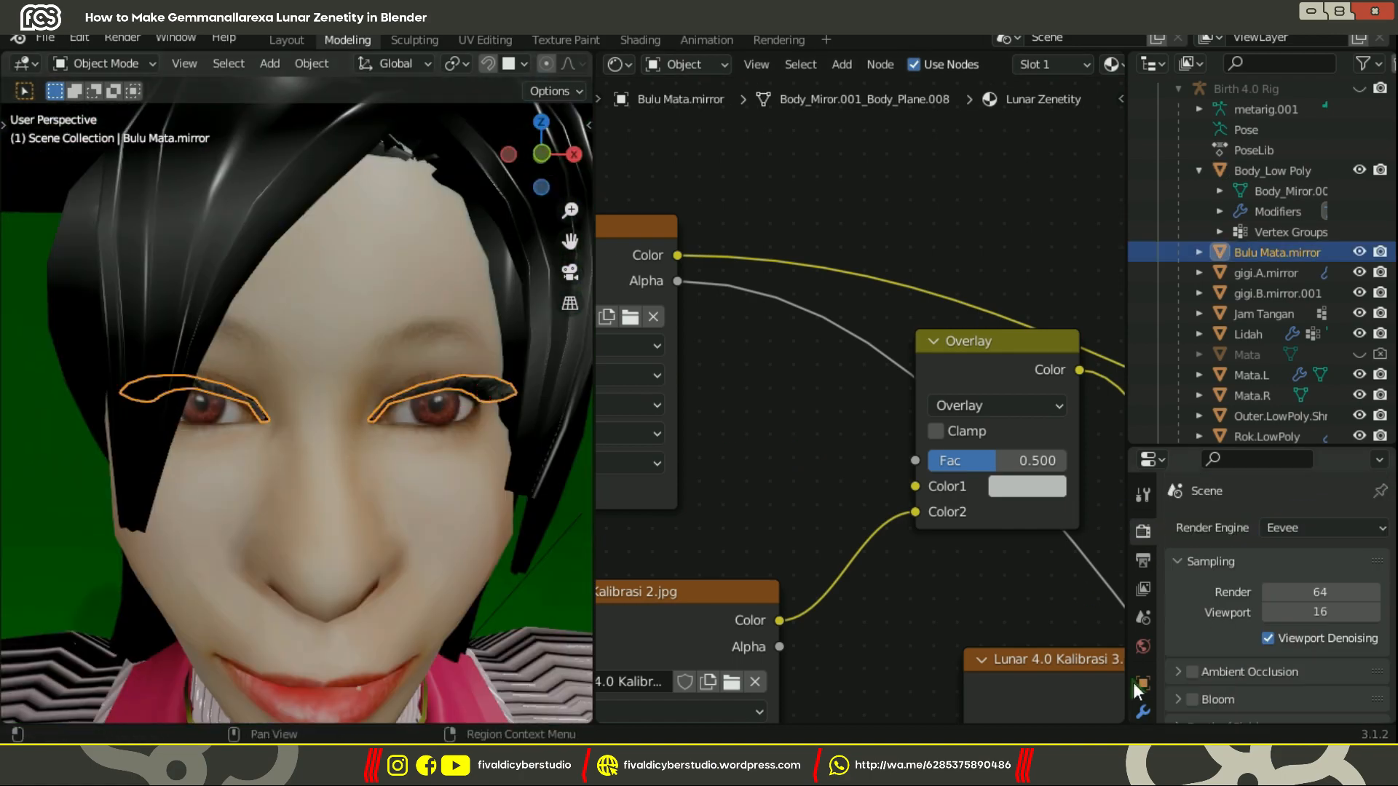
# Step: Add a Solidify modifier to the Bulu Mata.mirror eyelashes
pyautogui.click(1143, 712)
pyautogui.click(1301, 529)
pyautogui.click(981, 394)
# Step: Try to remove the Subdivision modifier from Body_Low Poly
pyautogui.scroll(-8, 1299, 630)
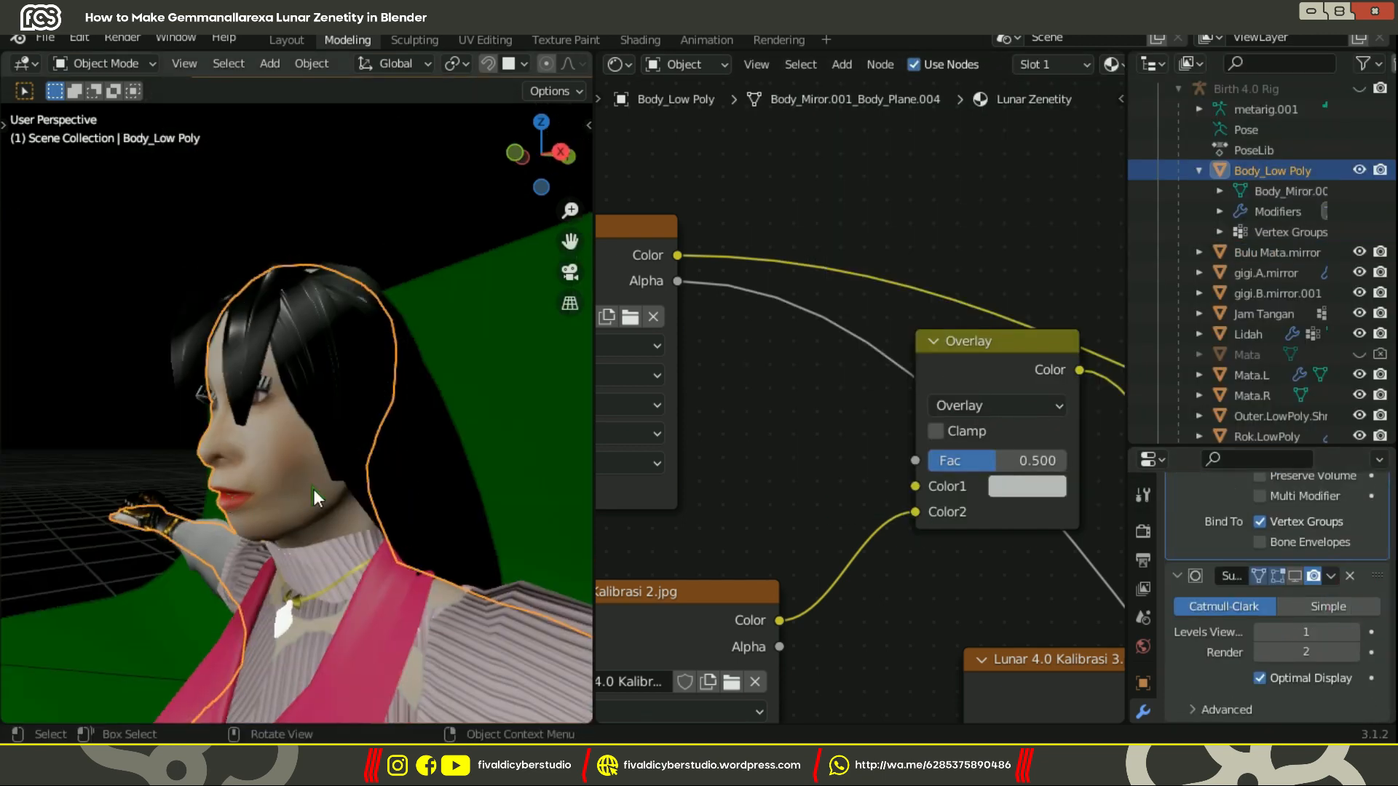
pyautogui.click(1350, 578)
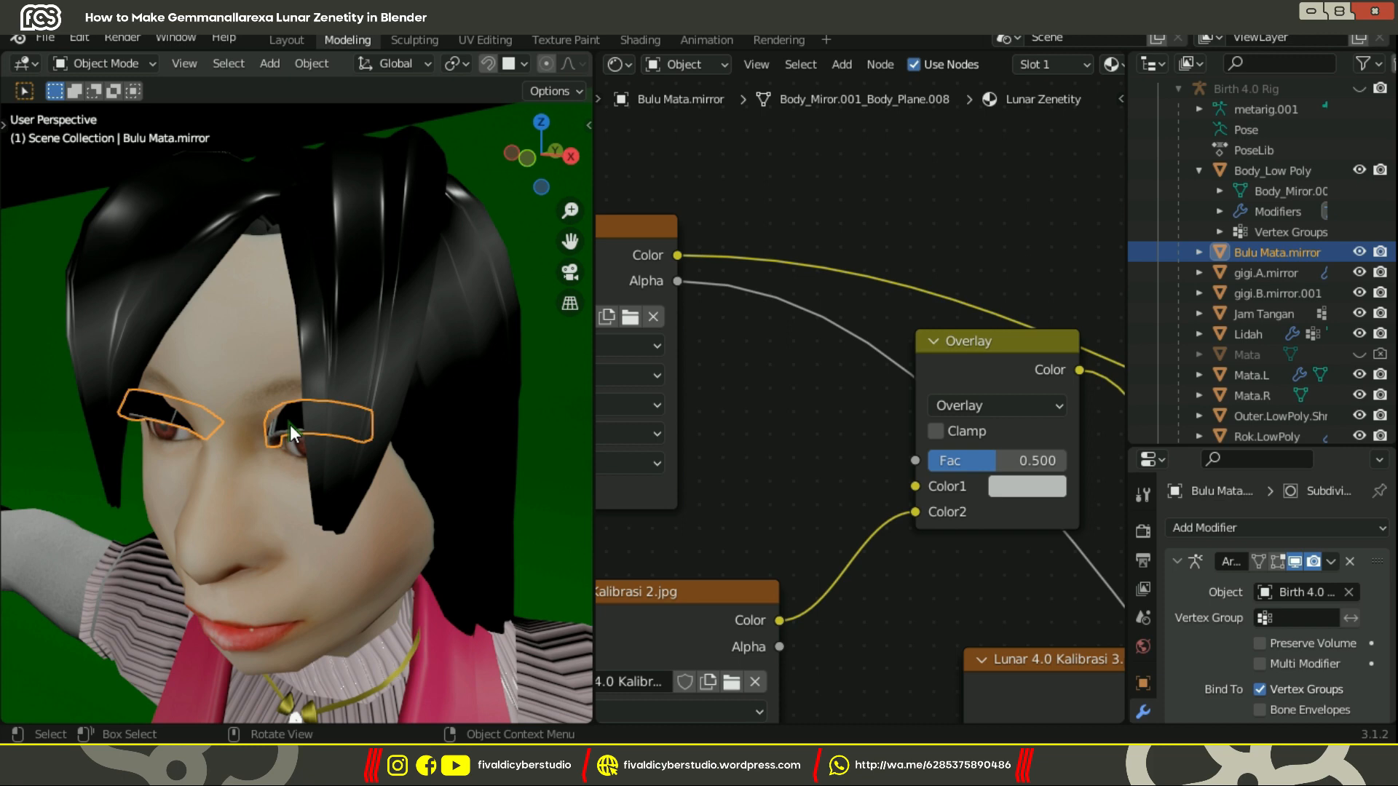
# Step: Open the thickness of the eyelashes' Solidify modifier for editing
pyautogui.scroll(-5, 1245, 559)
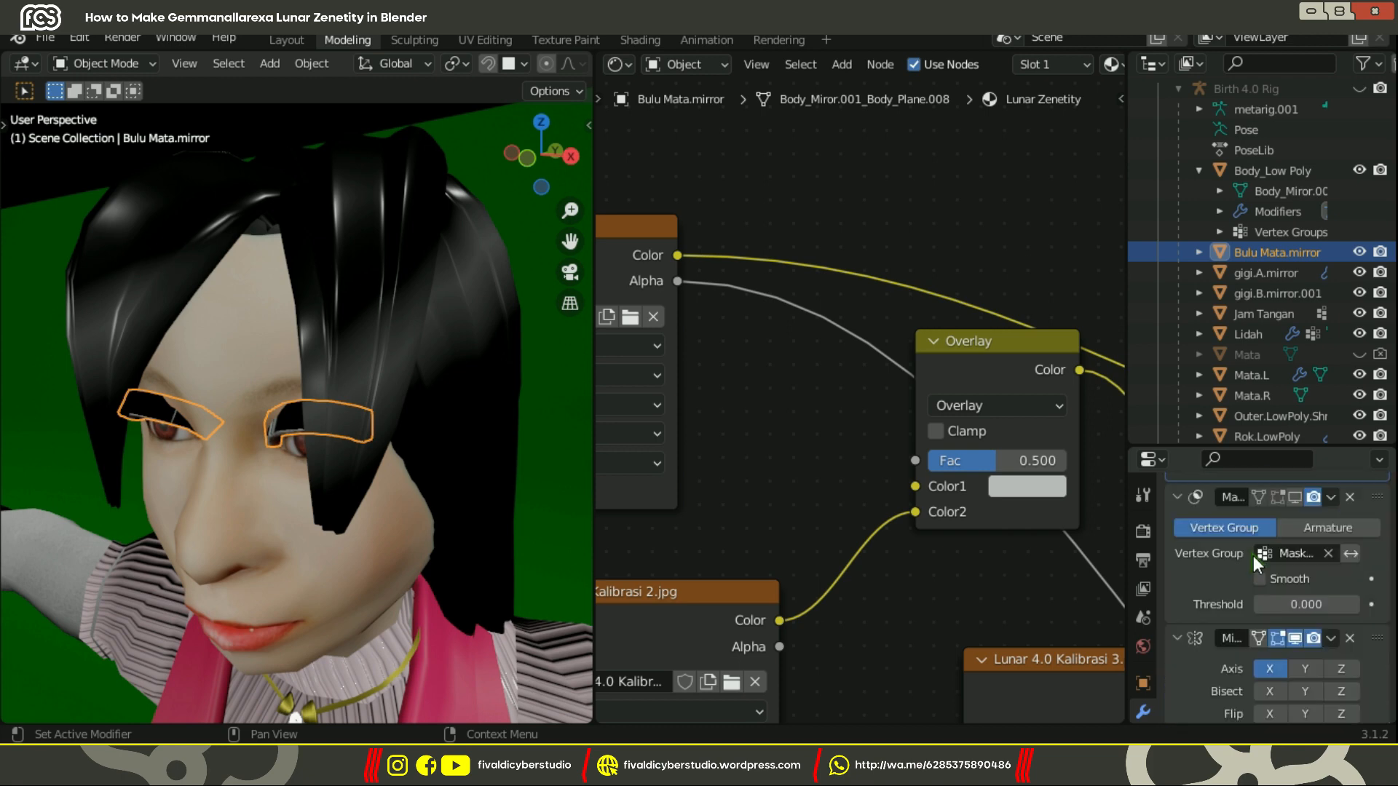
pyautogui.click(1311, 559)
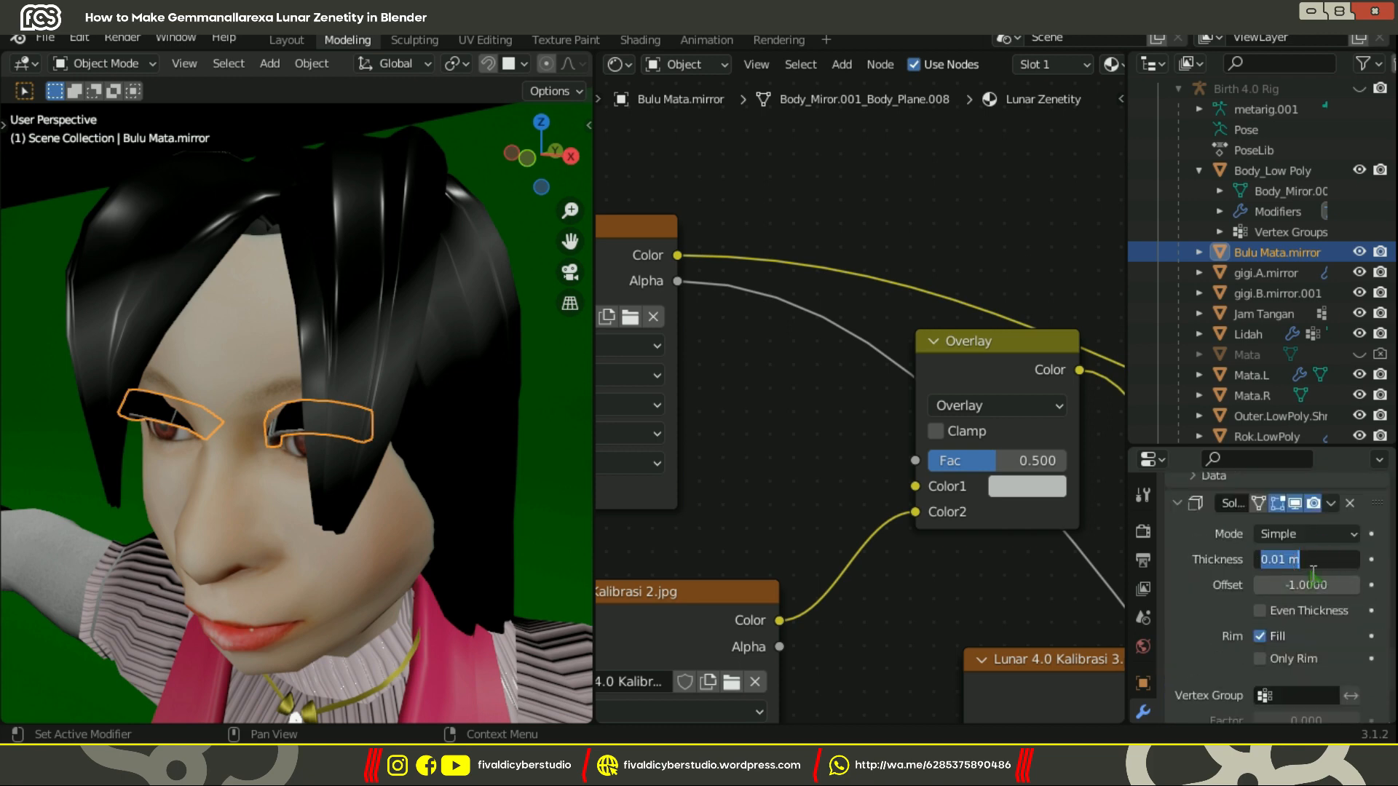
pyautogui.click(530, 371)
pyautogui.moveTo(530, 371); pyautogui.dragTo(473, 189, button='middle')
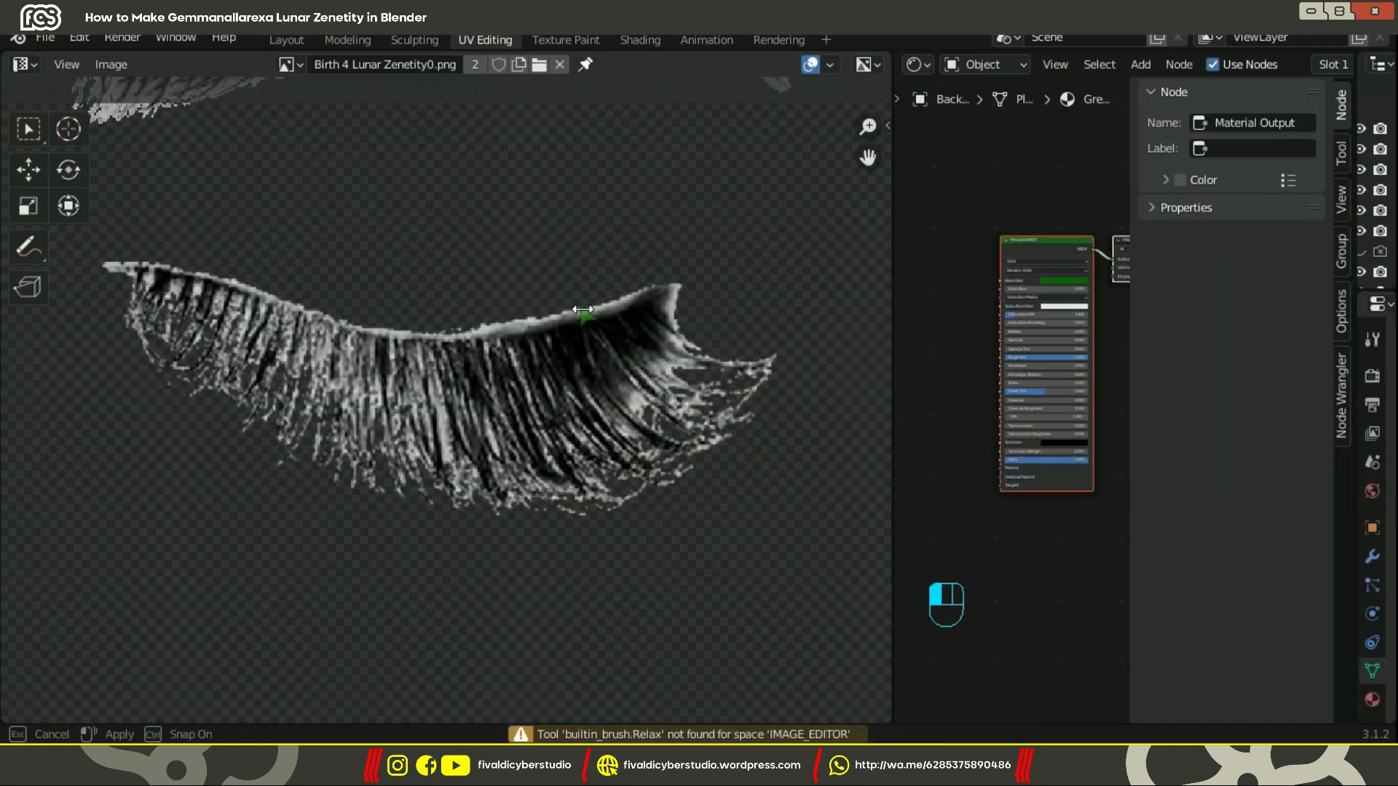
# Step: In the UV Editing workspace, enlarge the node editor area and turn it into a 3D viewport
pyautogui.moveTo(899, 286); pyautogui.dragTo(575, 287)
pyautogui.click(602, 66)
pyautogui.click(637, 127)
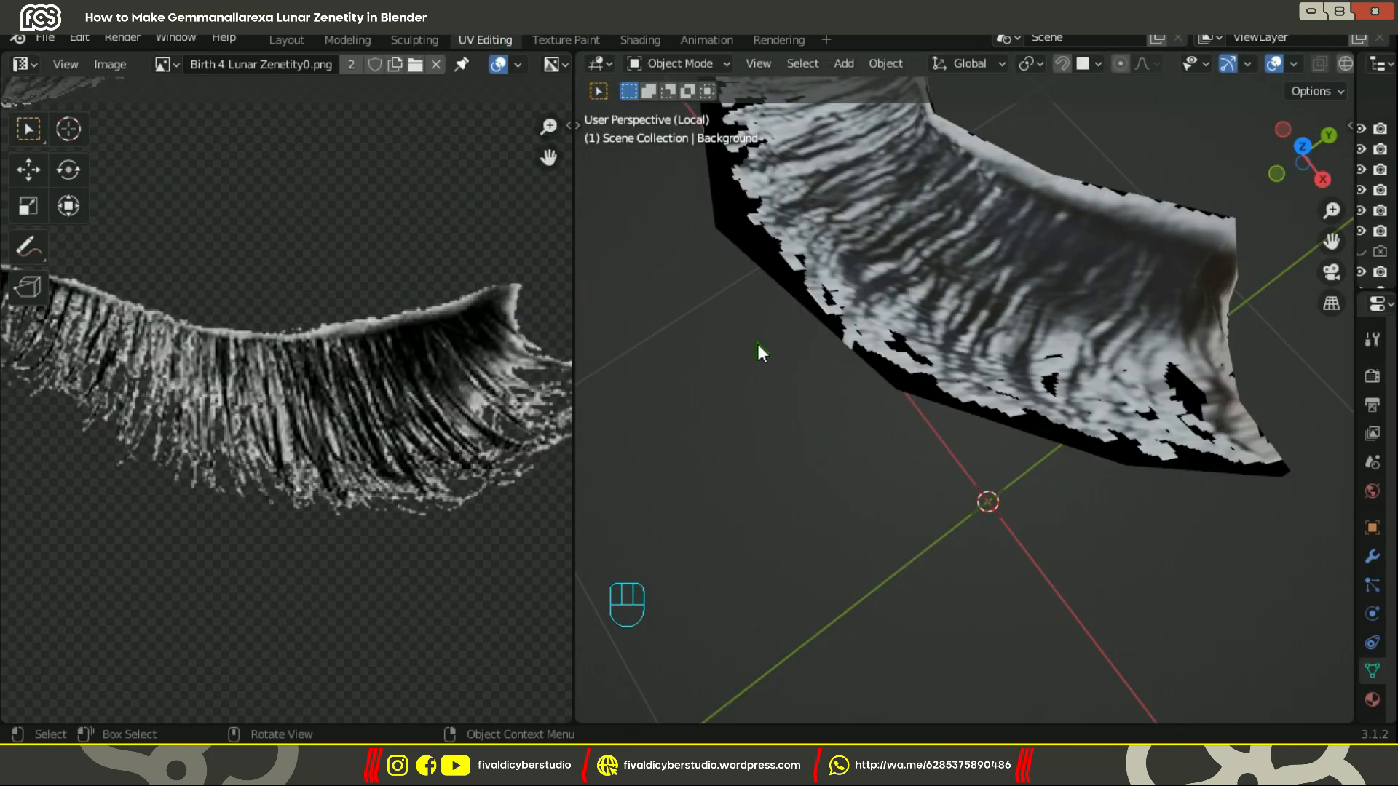
# Step: Put the Body_Low Poly mesh in Edit Mode with the eyes in front view
pyautogui.press('`')
pyautogui.click(710, 285)
pyautogui.click(679, 64)
pyautogui.click(687, 117)
pyautogui.moveTo(837, 327); pyautogui.dragTo(883, 334, button='middle')
pyautogui.scroll(3, 883, 333)
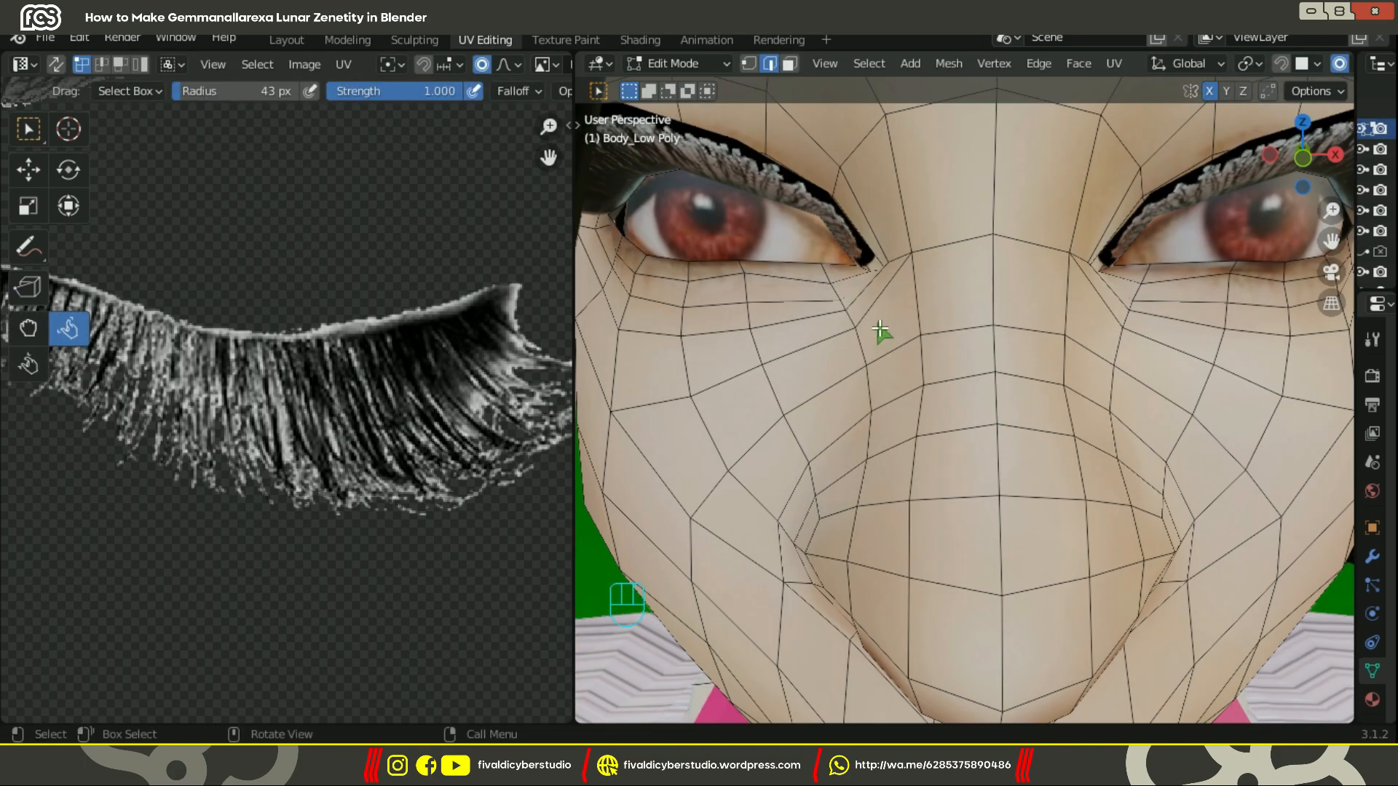
# Step: Select the face mesh's edges along the lower eyelids
pyautogui.click(815, 261)
pyautogui.moveTo(815, 260); pyautogui.dragTo(801, 306, button='middle')
pyautogui.keyDown('shift'); pyautogui.moveTo(1079, 337); pyautogui.dragTo(1003, 373, button='middle'); pyautogui.keyUp('shift')
pyautogui.keyDown('shift'); pyautogui.click(1080, 331); pyautogui.keyUp('shift')
pyautogui.scroll(-5, 1137, 329)
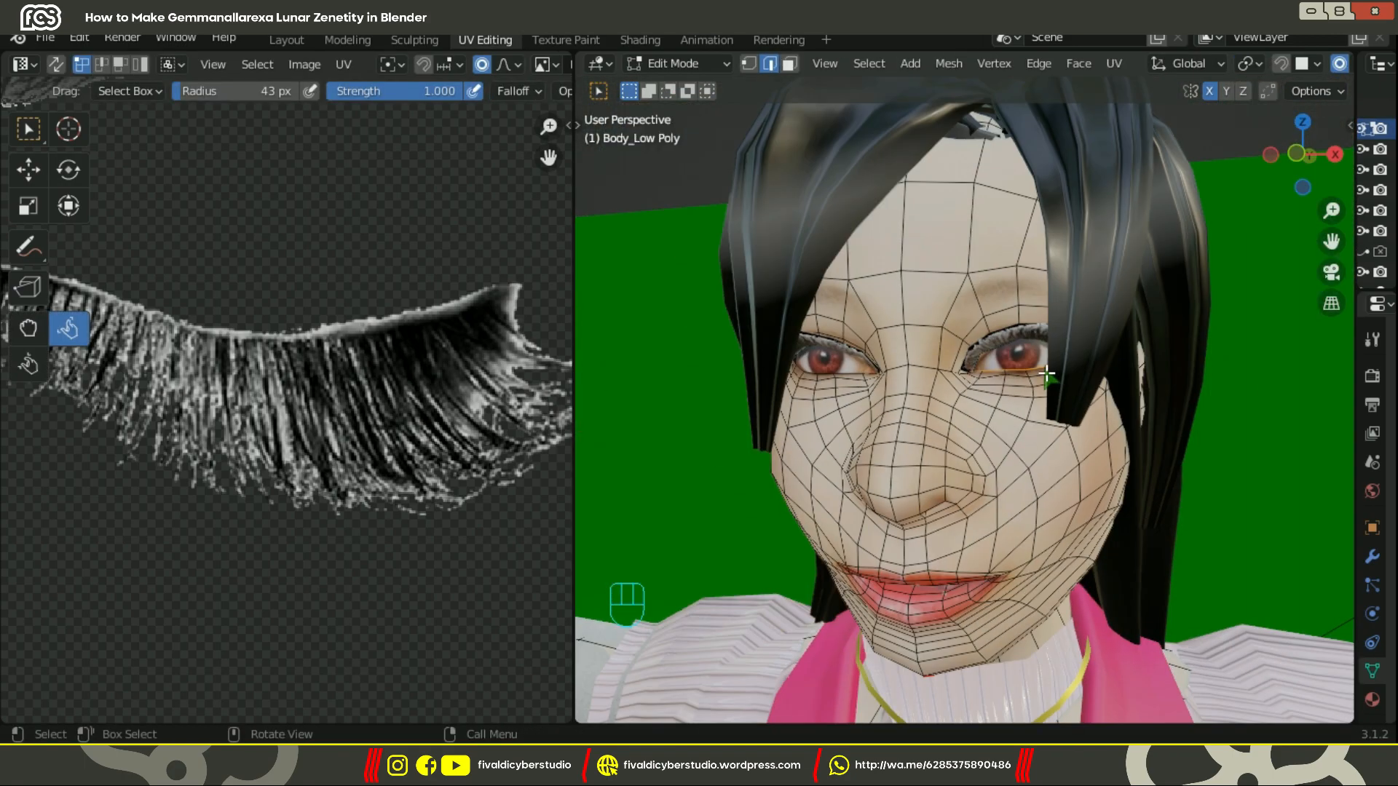
# Step: Duplicate the selected lower-eyelid edges in the right view and separate them into their own object
pyautogui.press('`')
pyautogui.click(1099, 371)
pyautogui.hotkey('shift', 'd')
pyautogui.press('p')
# Step: Reveal the outliner, return to Object Mode and rename Body_Low Poly.001 as Bulu MataB.mirror
pyautogui.moveTo(1314, 277); pyautogui.dragTo(1064, 278)
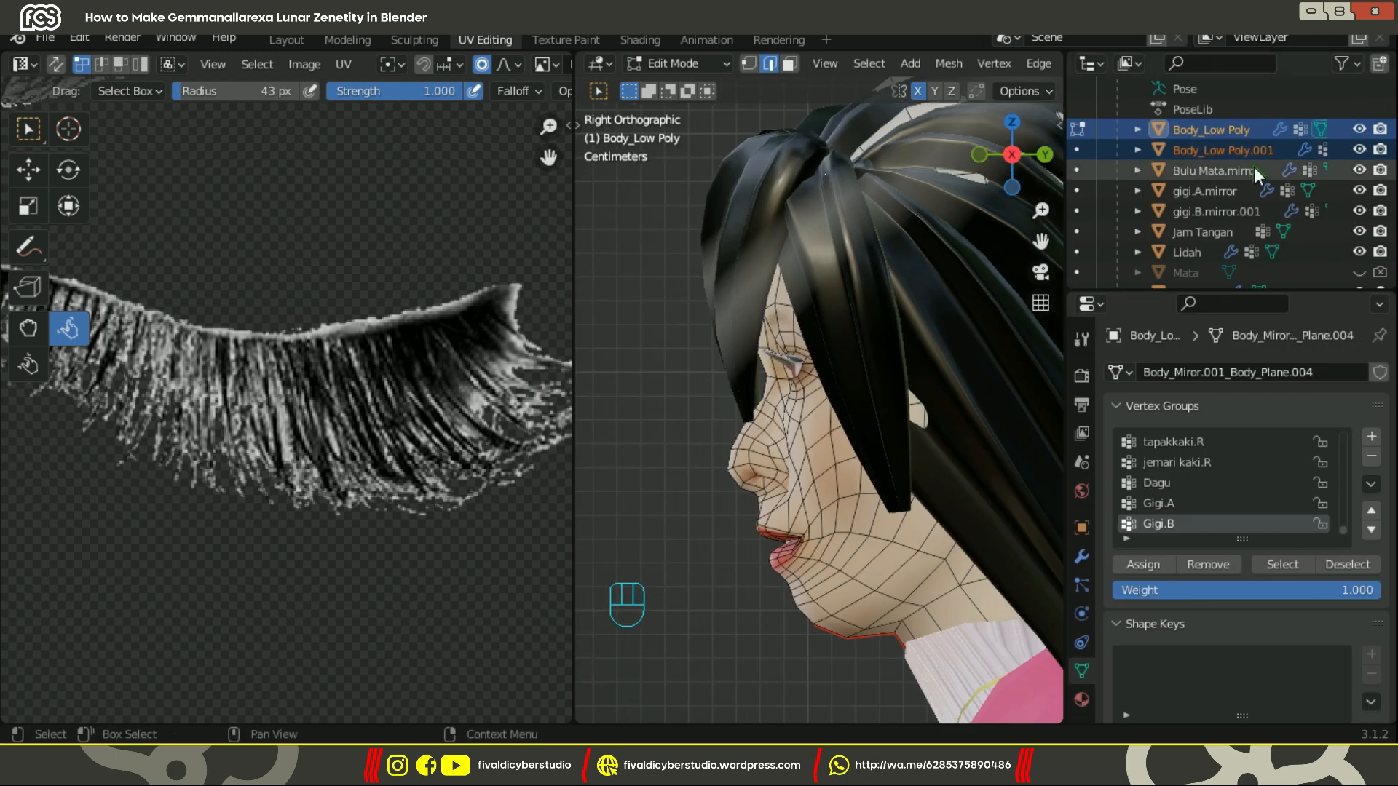
pyautogui.click(624, 64)
pyautogui.click(655, 85)
pyautogui.doubleClick(1223, 171)
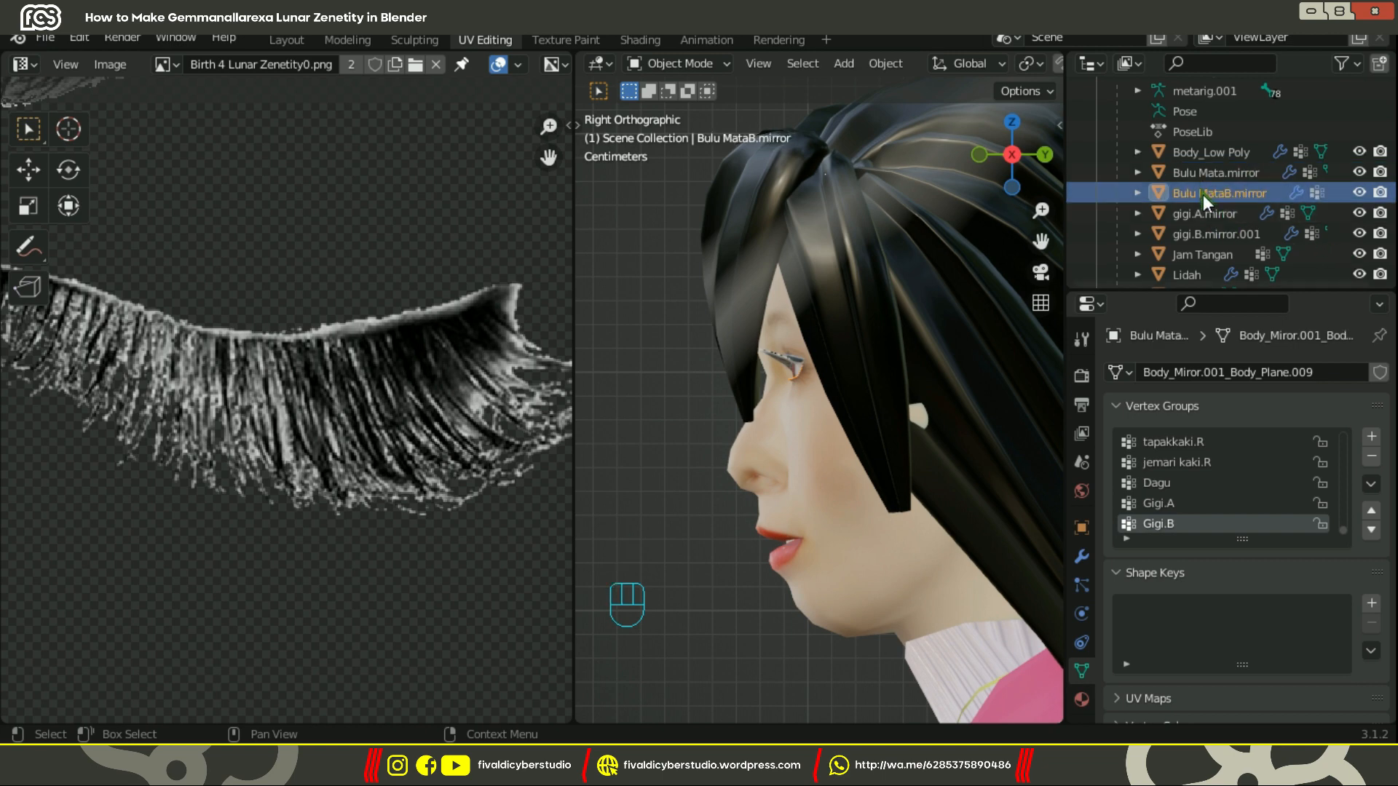
# Step: Switch Bulu MataB.mirror to Edit Mode and add a Mirror modifier to it
pyautogui.click(677, 63)
pyautogui.click(655, 110)
pyautogui.click(1081, 557)
pyautogui.click(1237, 372)
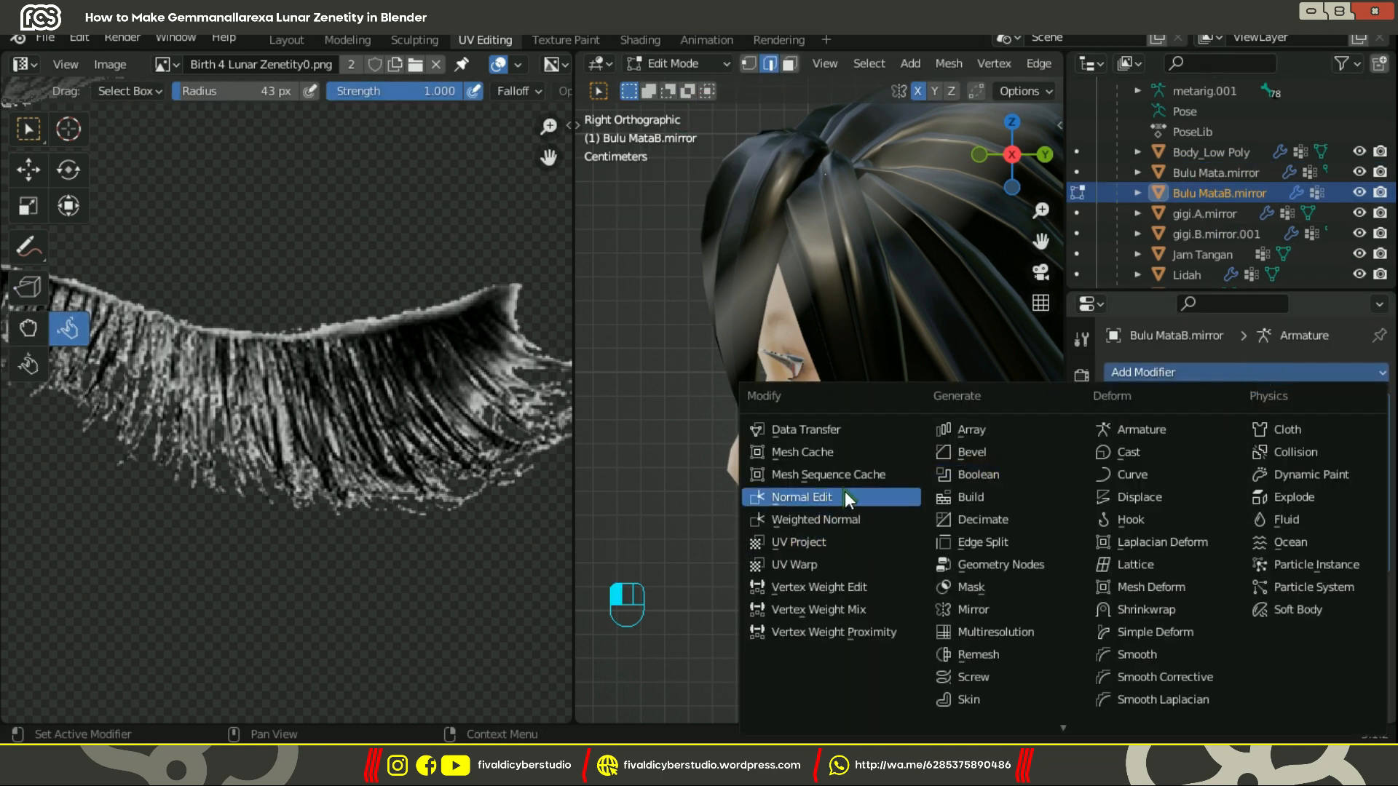
pyautogui.click(976, 609)
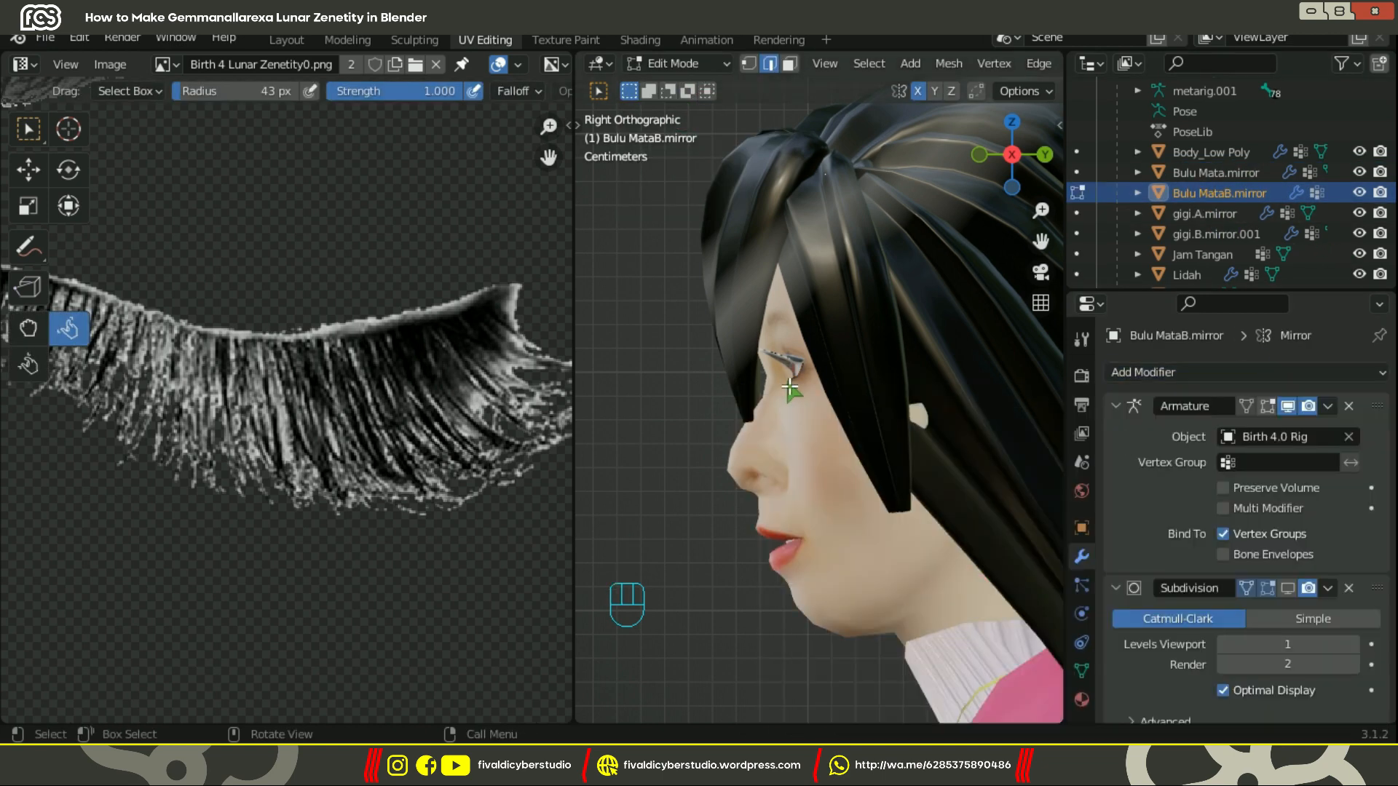
# Step: Extrude all lower-lash edges about 0.0043 m toward the front along Y and lower the new edges about 0.003 m along Z
pyautogui.scroll(5, 771, 349)
pyautogui.press('a')
pyautogui.scroll(3, 767, 334)
pyautogui.press('e')
pyautogui.click(767, 393)
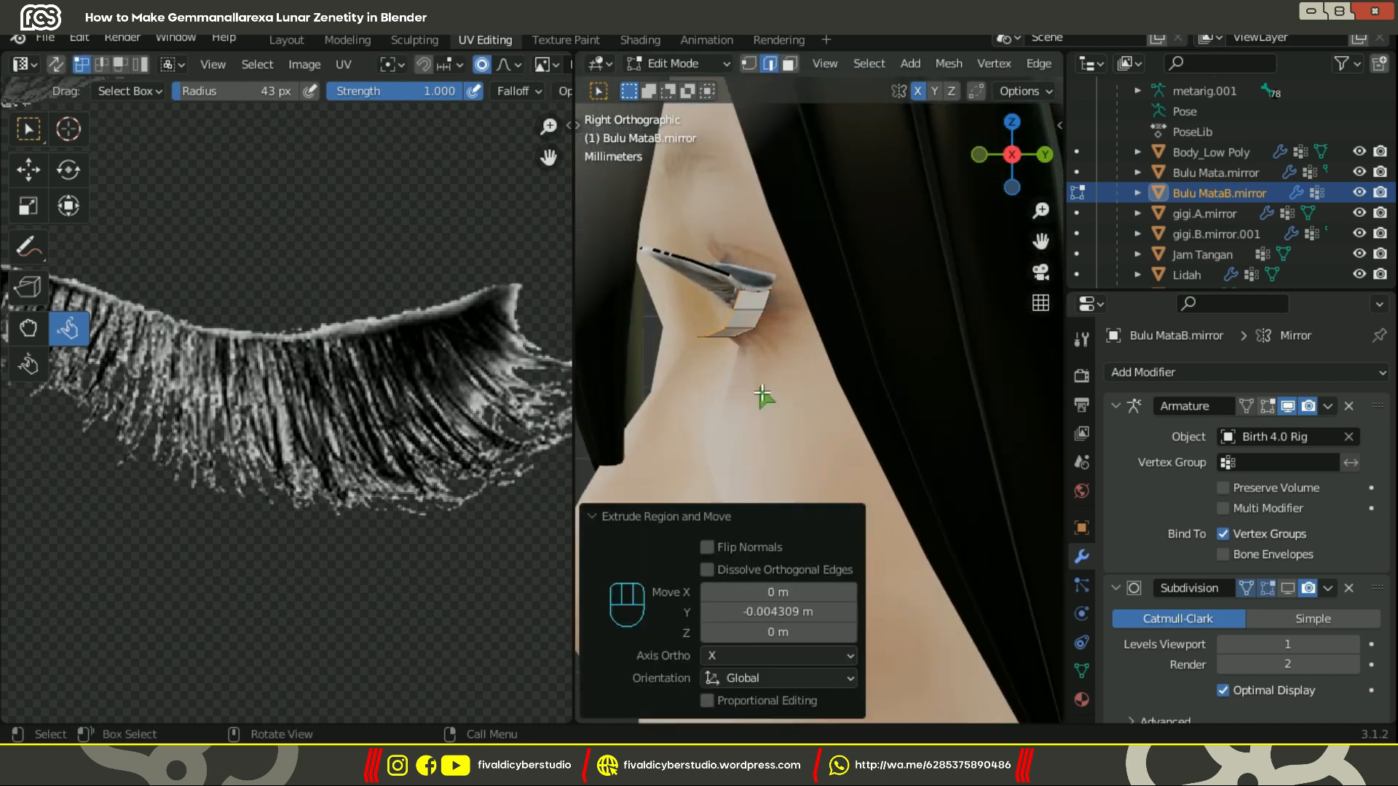
pyautogui.press('g')
pyautogui.press('z')
pyautogui.click(764, 412)
# Step: Add a loop cut running along the extruded lower-lash strip
pyautogui.keyDown('ctrl'); pyautogui.moveTo(764, 412); pyautogui.dragTo(693, 284, button='middle'); pyautogui.keyUp('ctrl')
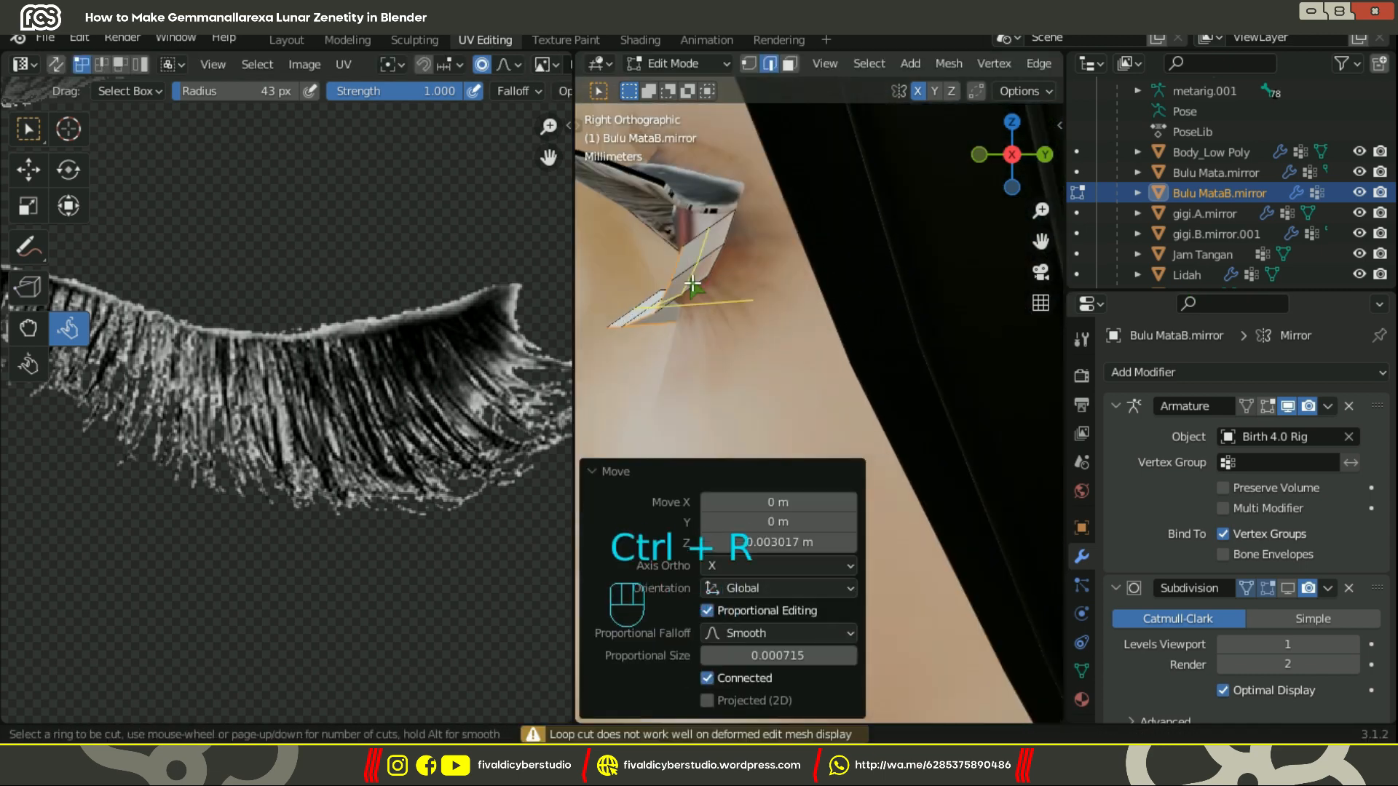
pyautogui.click(692, 284)
pyautogui.click(718, 311)
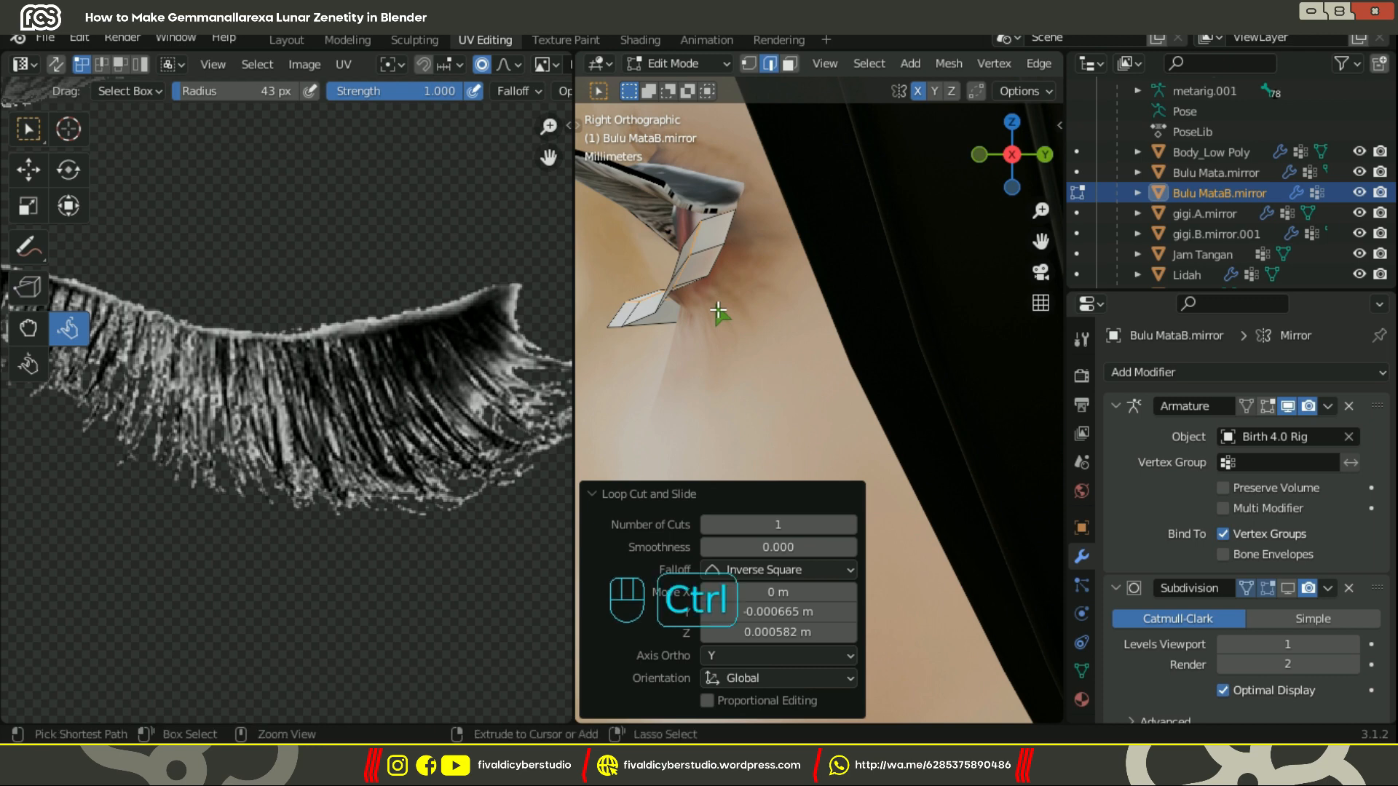
# Step: Isolate Bulu MataB.mirror in local view and view it from the front
pyautogui.press('KP_Divide')
pyautogui.press('`')
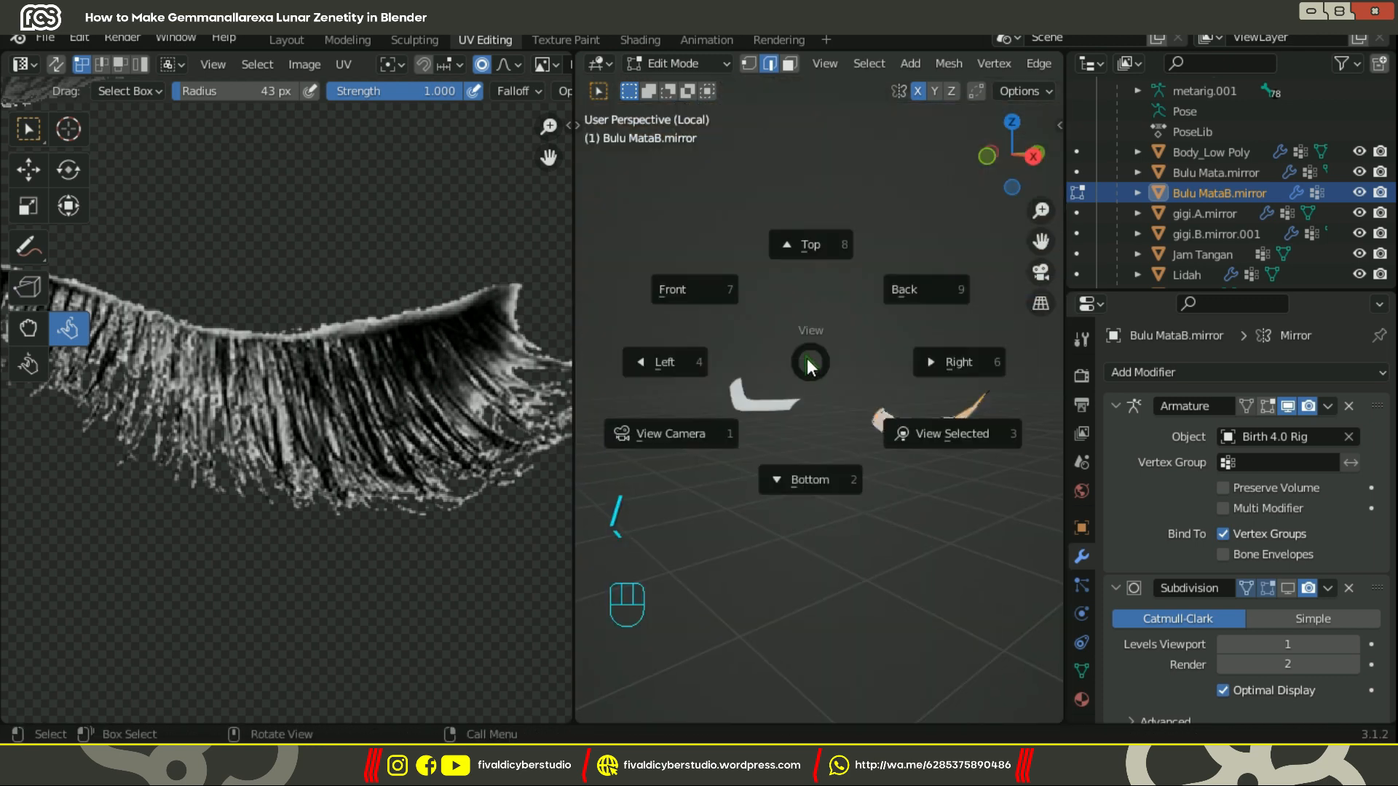
pyautogui.press('`')
pyautogui.click(1089, 64)
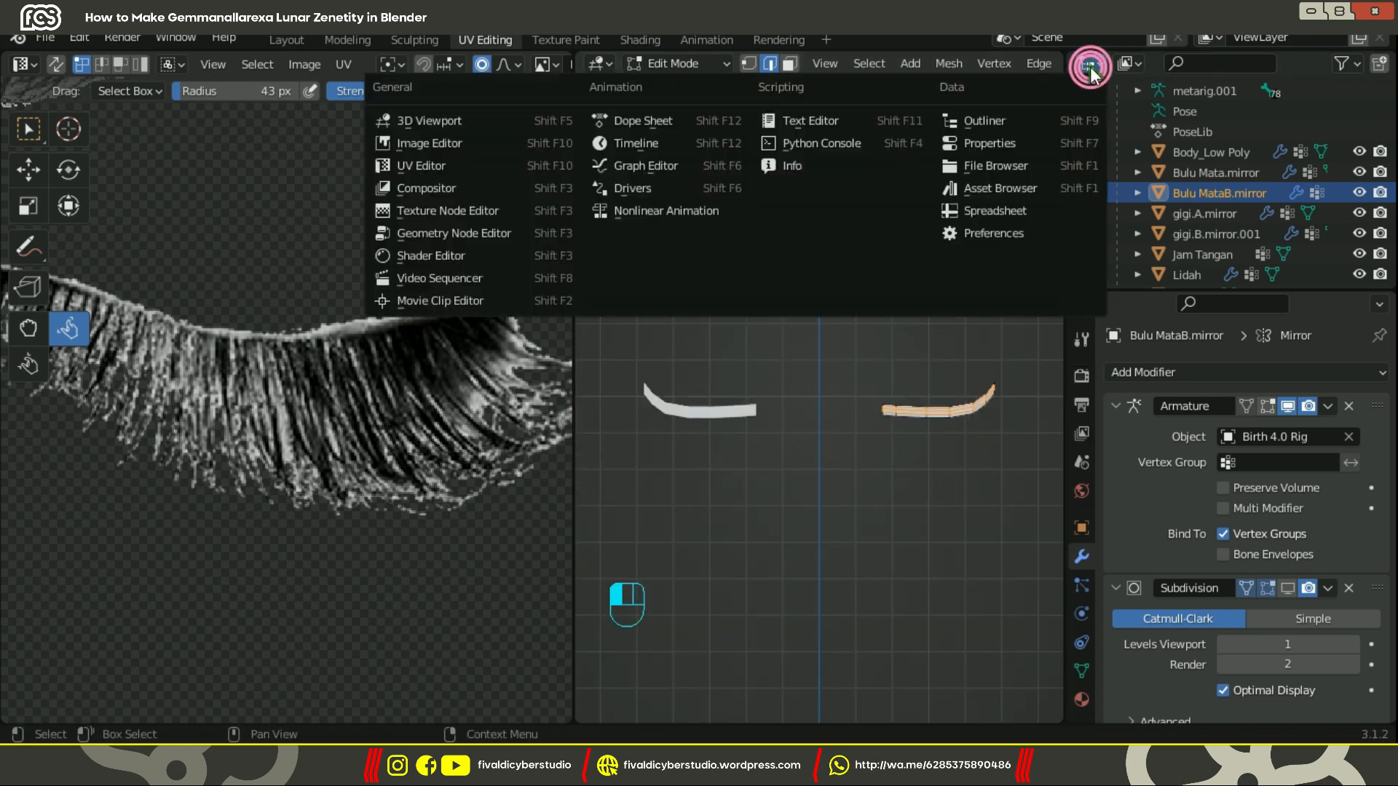
pyautogui.click(437, 122)
pyautogui.click(1090, 64)
pyautogui.click(1017, 118)
# Step: Change the Properties area into a second 3D Viewport with a front view
pyautogui.click(1090, 304)
pyautogui.click(436, 363)
pyautogui.scroll(3, 1204, 133)
pyautogui.click(1203, 132)
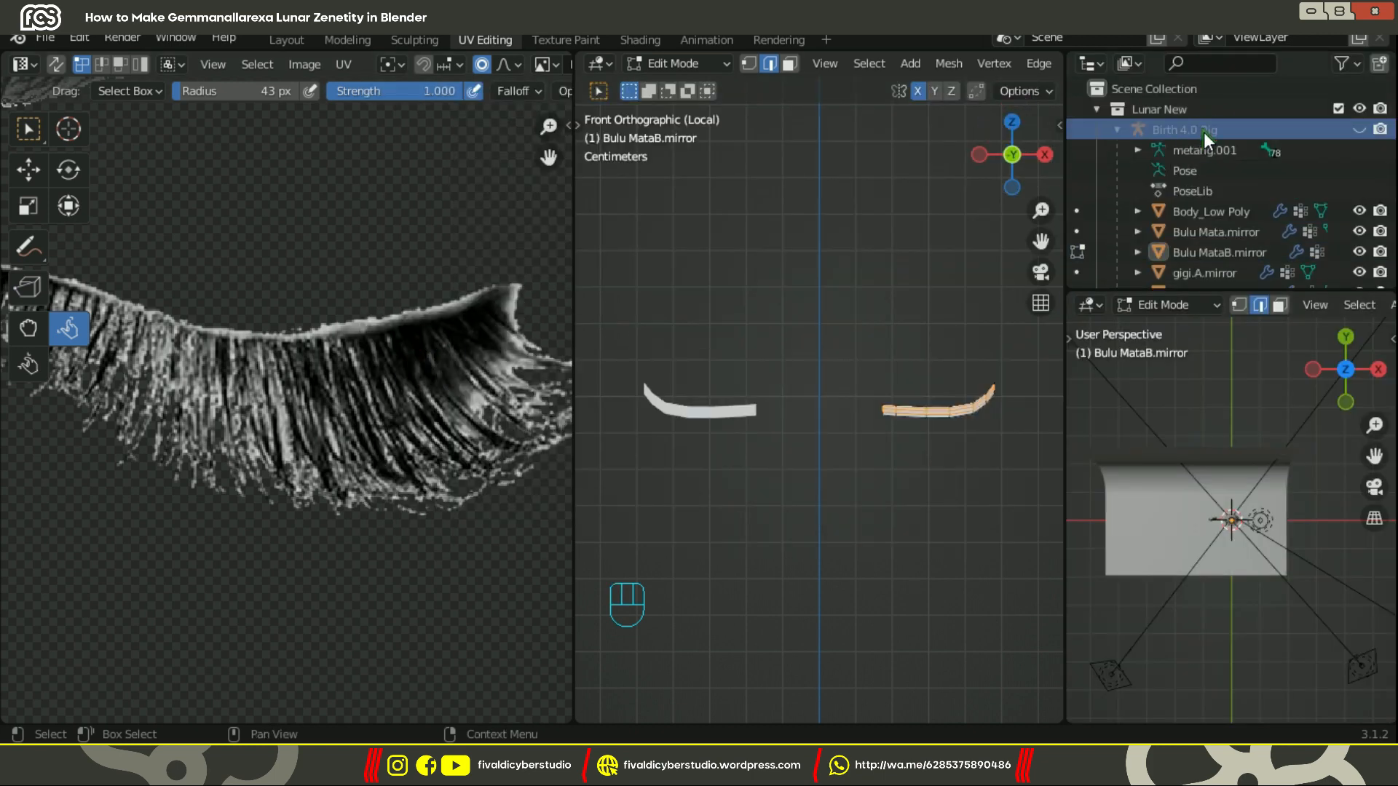
pyautogui.scroll(-5, 1225, 197)
pyautogui.press('KP_1')
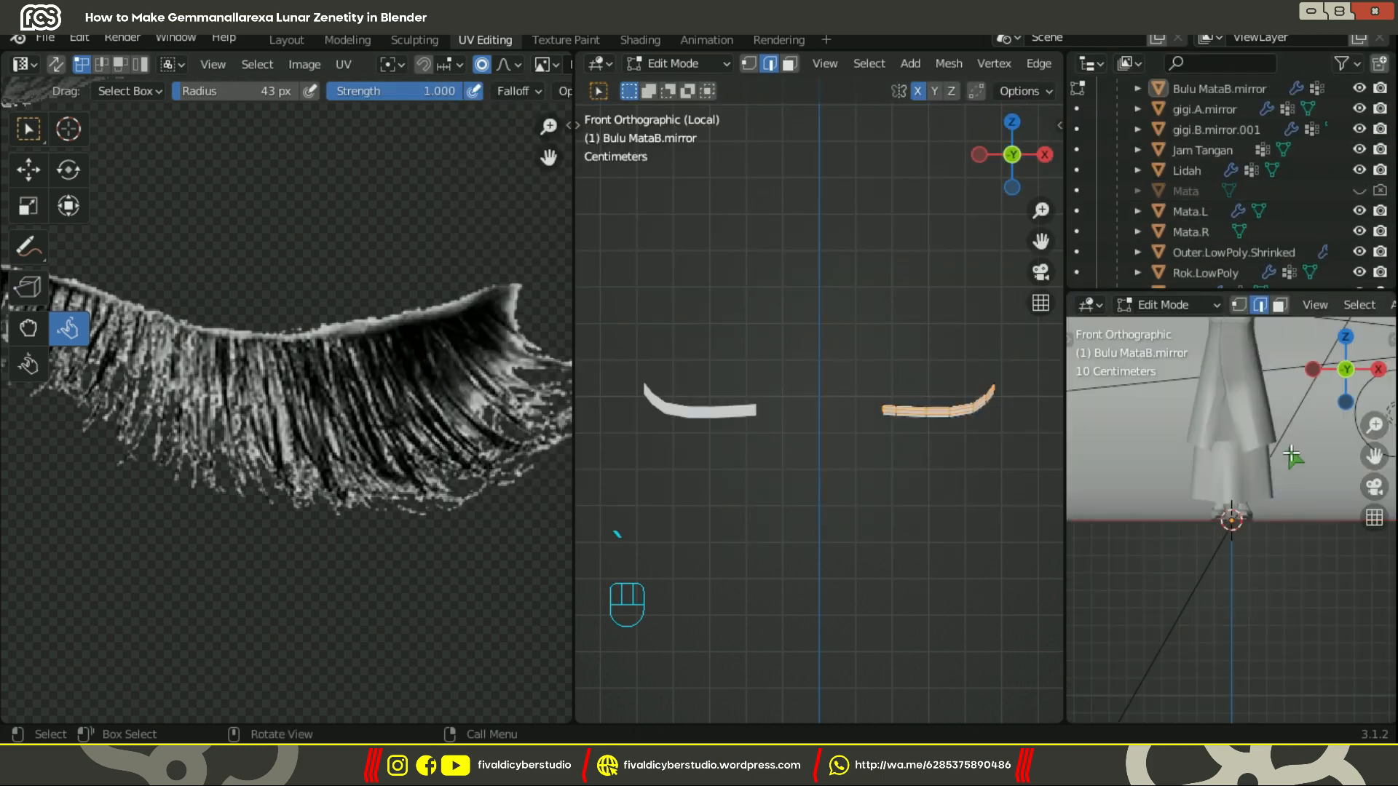
# Step: Hide the A Hair collection and show the second viewport with textured shading, framed on the character's eye
pyautogui.scroll(-5, 1238, 218)
pyautogui.keyDown('shift'); pyautogui.click(1359, 232); pyautogui.keyUp('shift')
pyautogui.press('z')
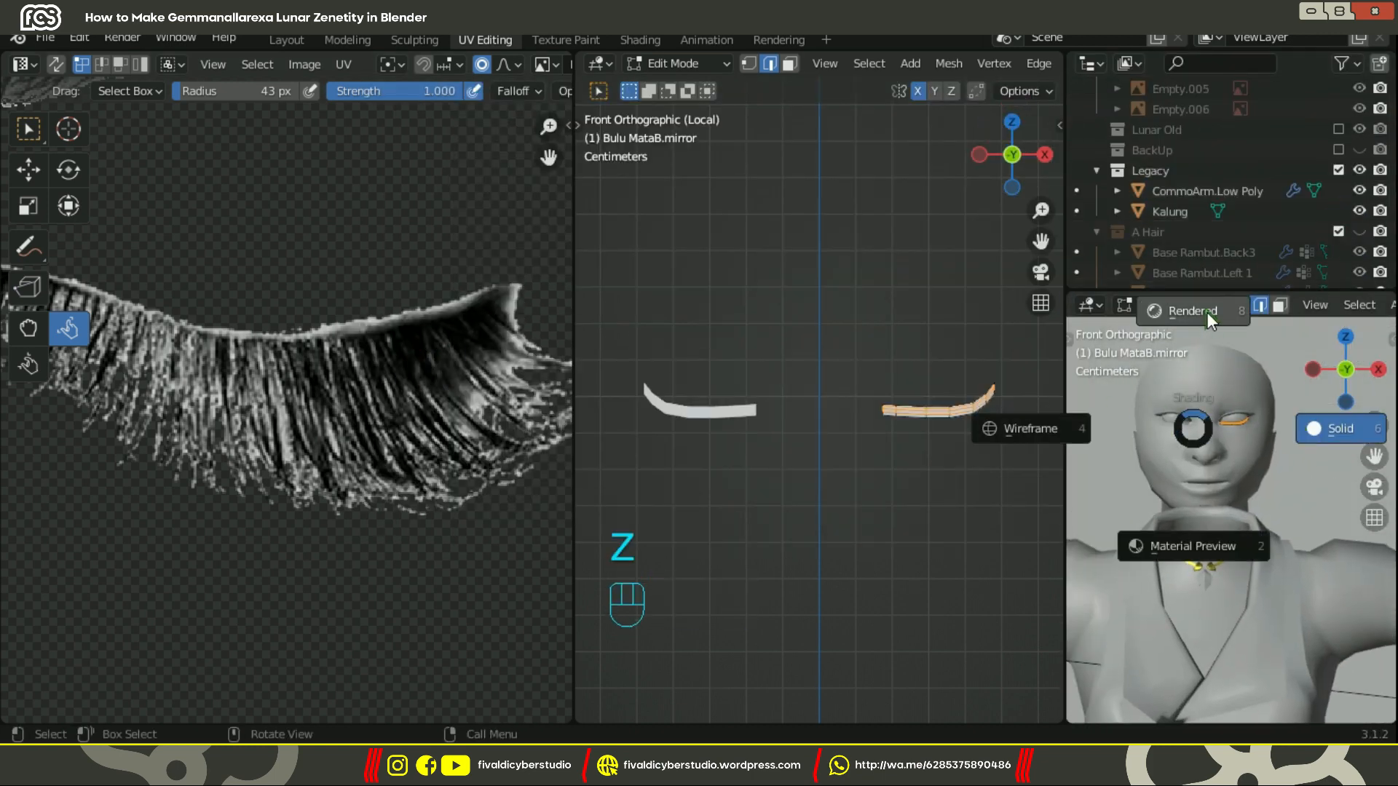
pyautogui.click(1118, 476)
pyautogui.scroll(9, 1240, 458)
pyautogui.keyDown('shift'); pyautogui.moveTo(1092, 430); pyautogui.dragTo(1161, 514, button='middle'); pyautogui.keyUp('shift')
# Step: Pull the outer corner of the lower-lash mesh outward about 0.005 m along X with proportional editing in the front view
pyautogui.press('`')
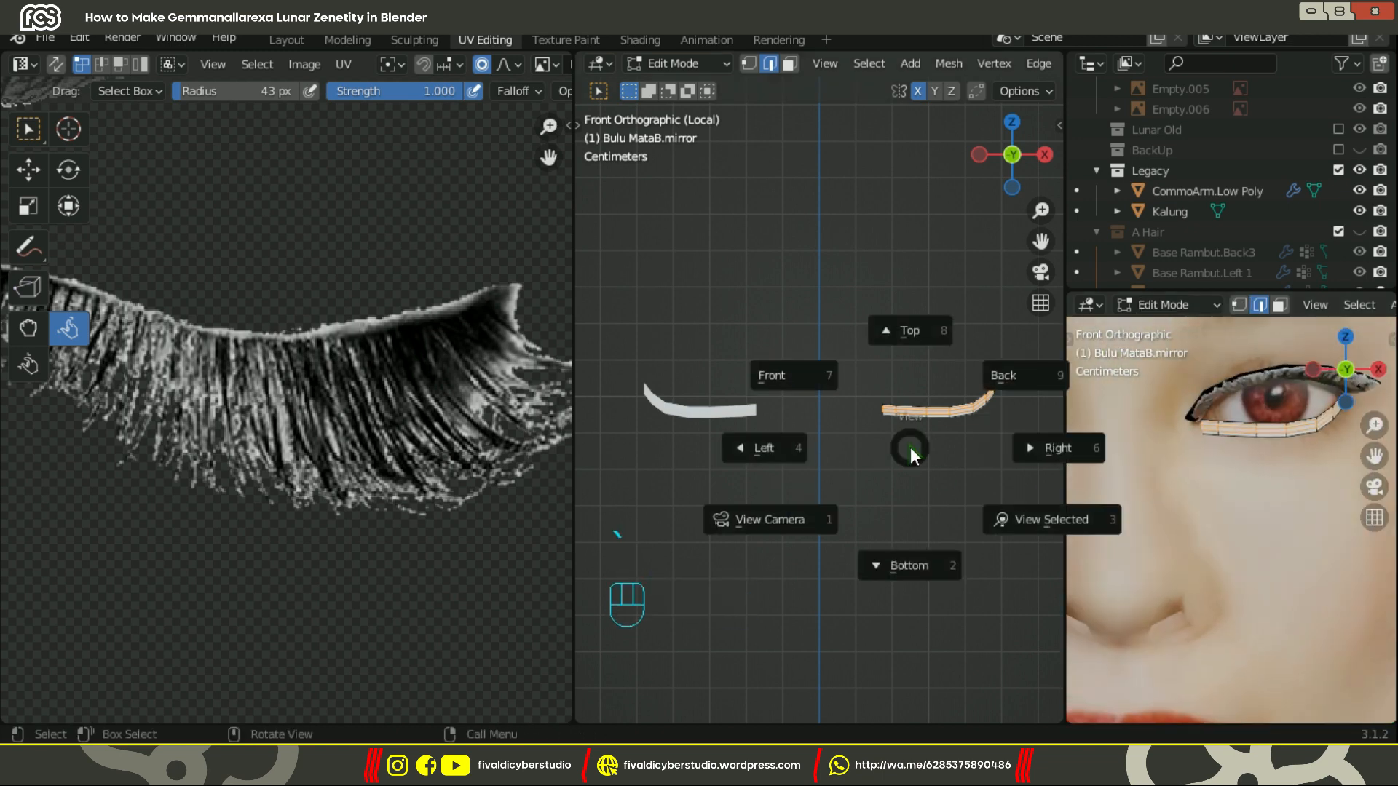
pyautogui.click(1023, 515)
pyautogui.click(695, 390)
pyautogui.keyDown('shift'); pyautogui.moveTo(986, 339); pyautogui.dragTo(870, 380, button='middle'); pyautogui.keyUp('shift')
pyautogui.click(886, 351)
pyautogui.keyDown('shift'); pyautogui.moveTo(1285, 457); pyautogui.dragTo(1204, 467, button='middle'); pyautogui.keyUp('shift')
pyautogui.scroll(1, 926, 387)
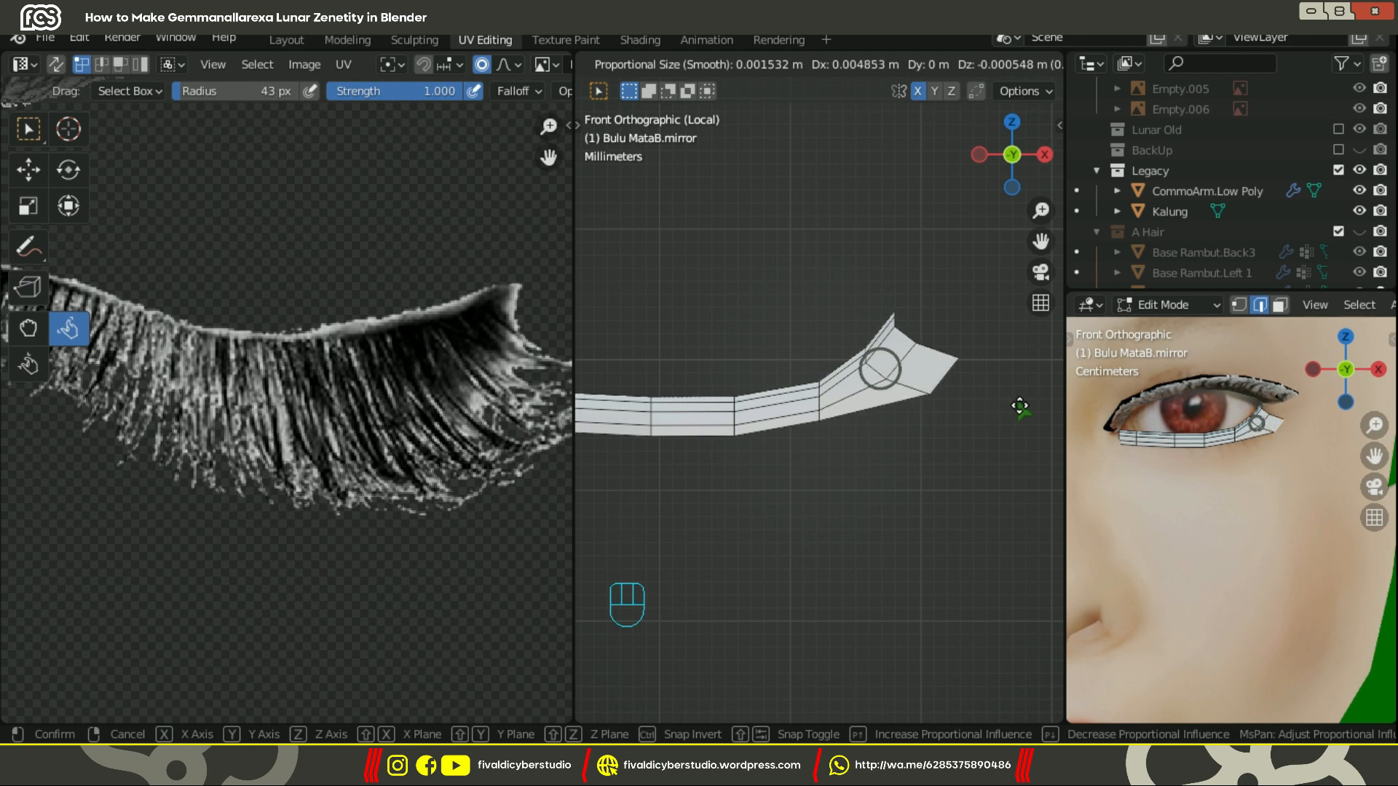
pyautogui.click(1019, 406)
# Step: Switch to vertex selection and reposition the inner-end vertices of the lower lash's free edge in the top view
pyautogui.keyDown('shift'); pyautogui.moveTo(1019, 406); pyautogui.dragTo(835, 453, button='middle'); pyautogui.keyUp('shift')
pyautogui.keyDown('shift'); pyautogui.moveTo(953, 458); pyautogui.dragTo(952, 439, button='middle'); pyautogui.keyUp('shift')
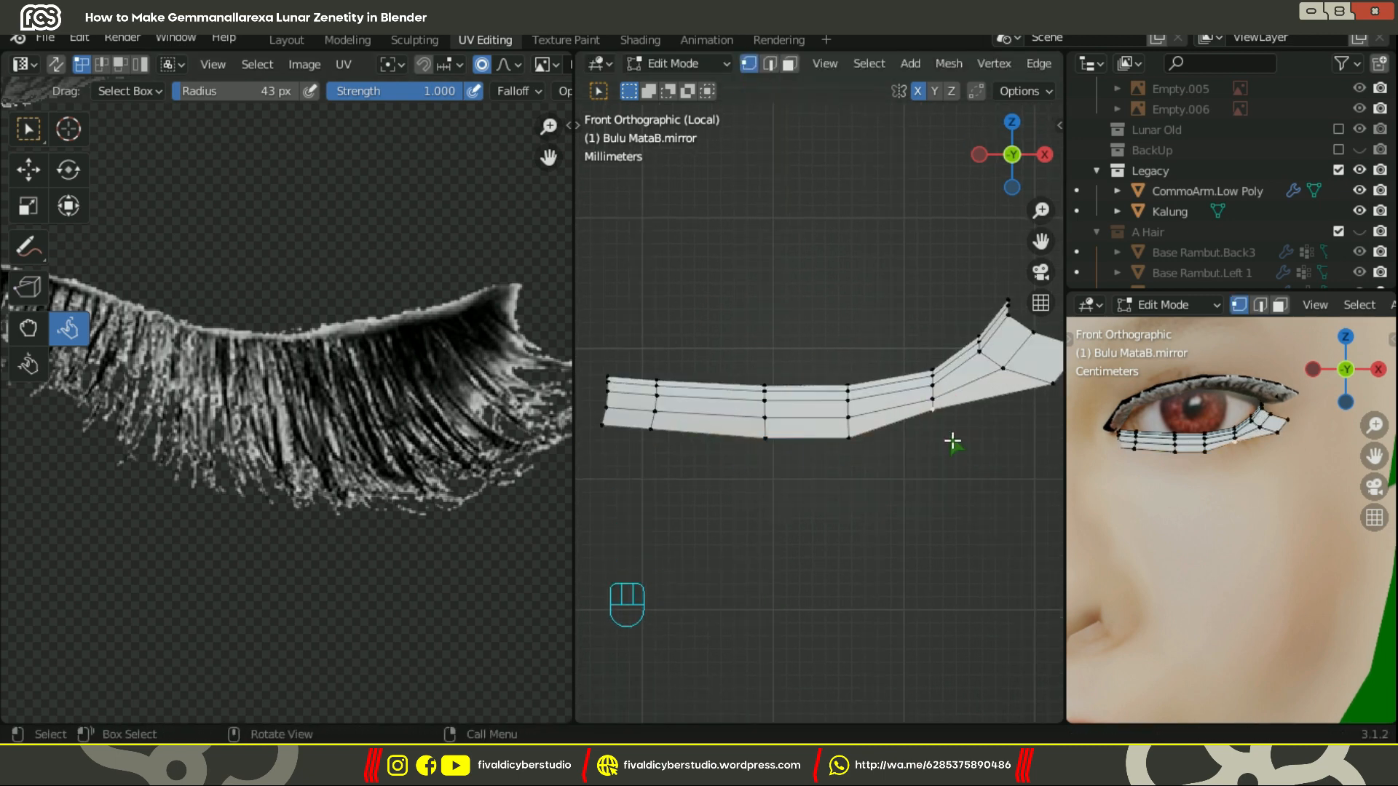
pyautogui.press('1')
pyautogui.moveTo(744, 435); pyautogui.dragTo(886, 415, button='middle')
pyautogui.press('`')
pyautogui.click(883, 299)
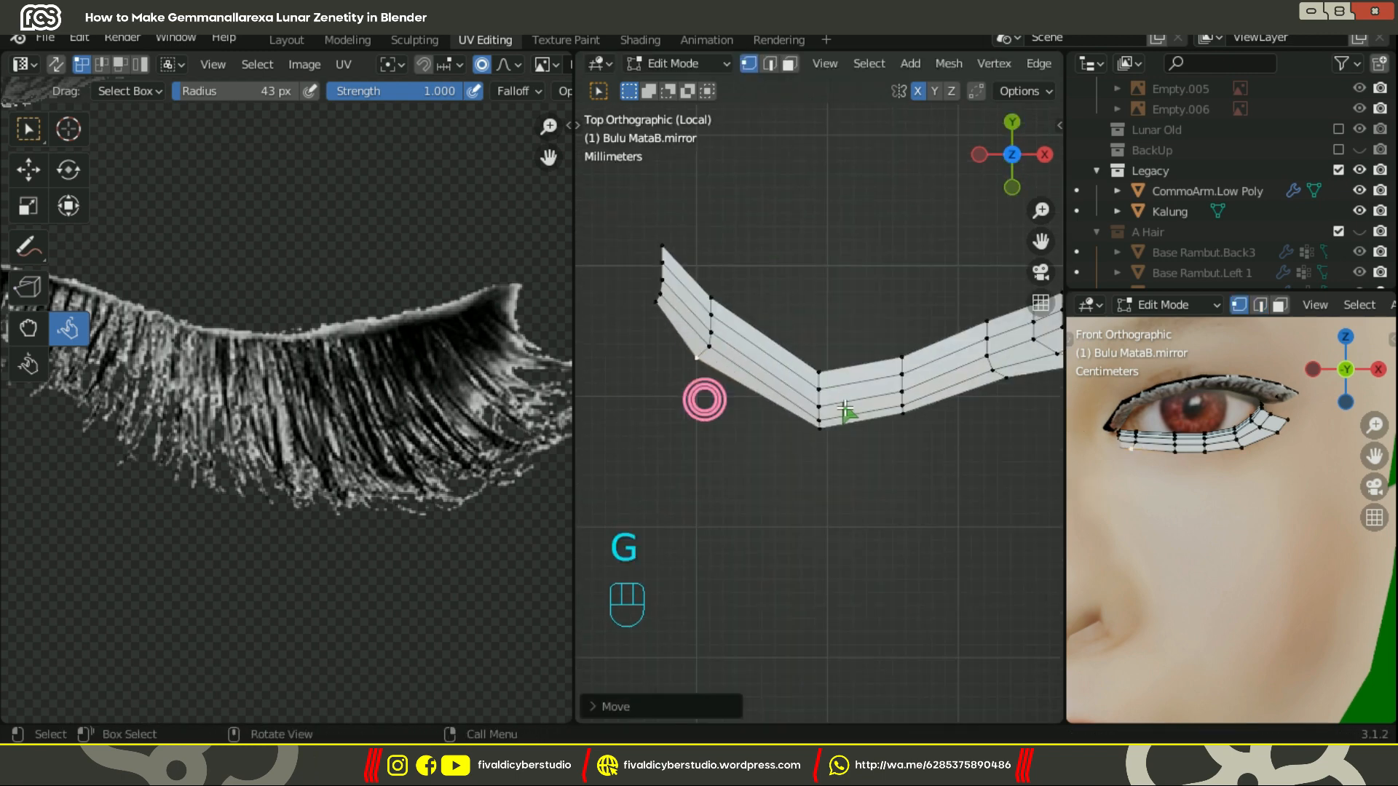
pyautogui.hotkey('ctrl', 'z')
pyautogui.press('g')
pyautogui.click(884, 428)
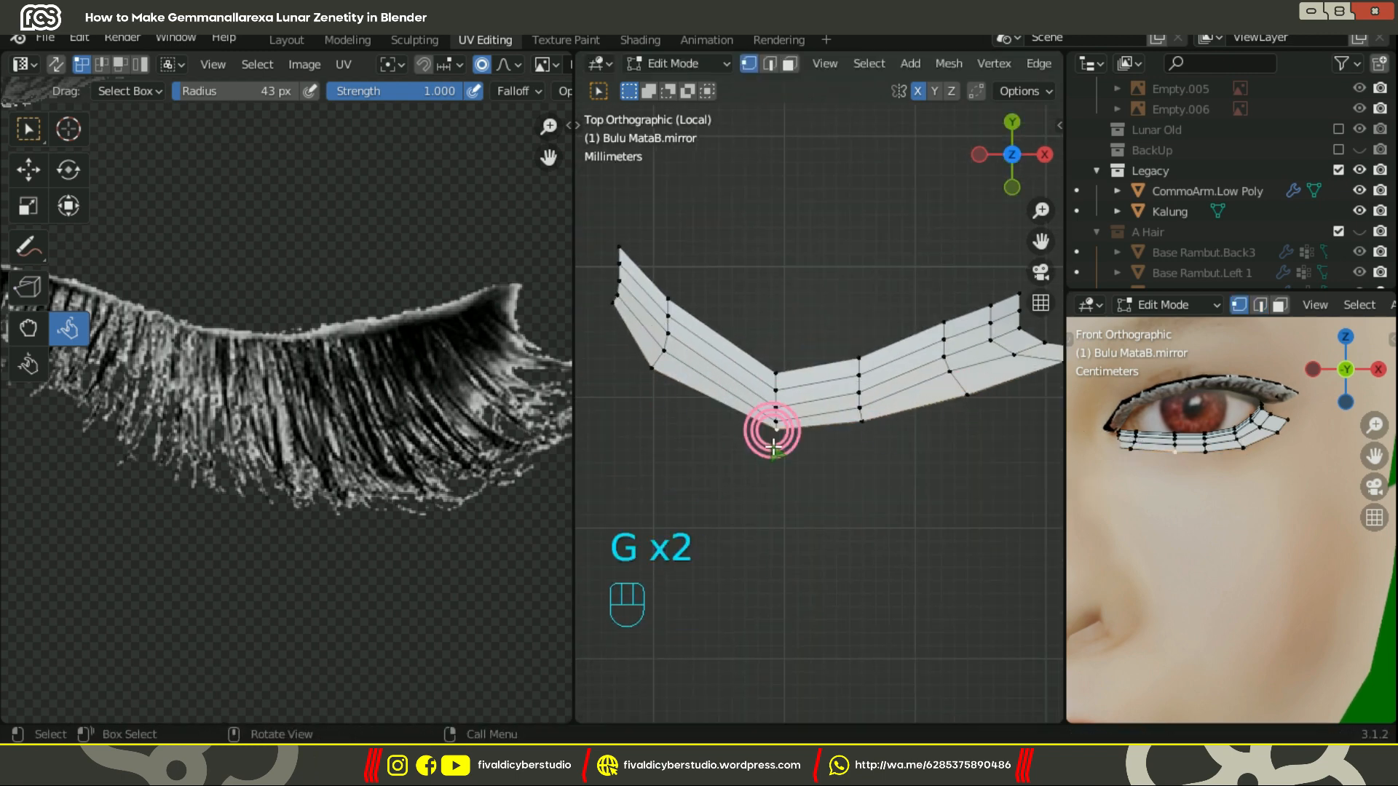
# Step: Move the free-edge vertices at the lash's middle and outer end into a smooth curve and return to edge selection
pyautogui.press('g')
pyautogui.click(752, 455)
pyautogui.click(871, 428)
pyautogui.press('g')
pyautogui.keyDown('shift'); pyautogui.moveTo(979, 408); pyautogui.dragTo(901, 426, button='middle'); pyautogui.keyUp('shift')
pyautogui.press('g')
pyautogui.click(973, 405)
pyautogui.click(770, 64)
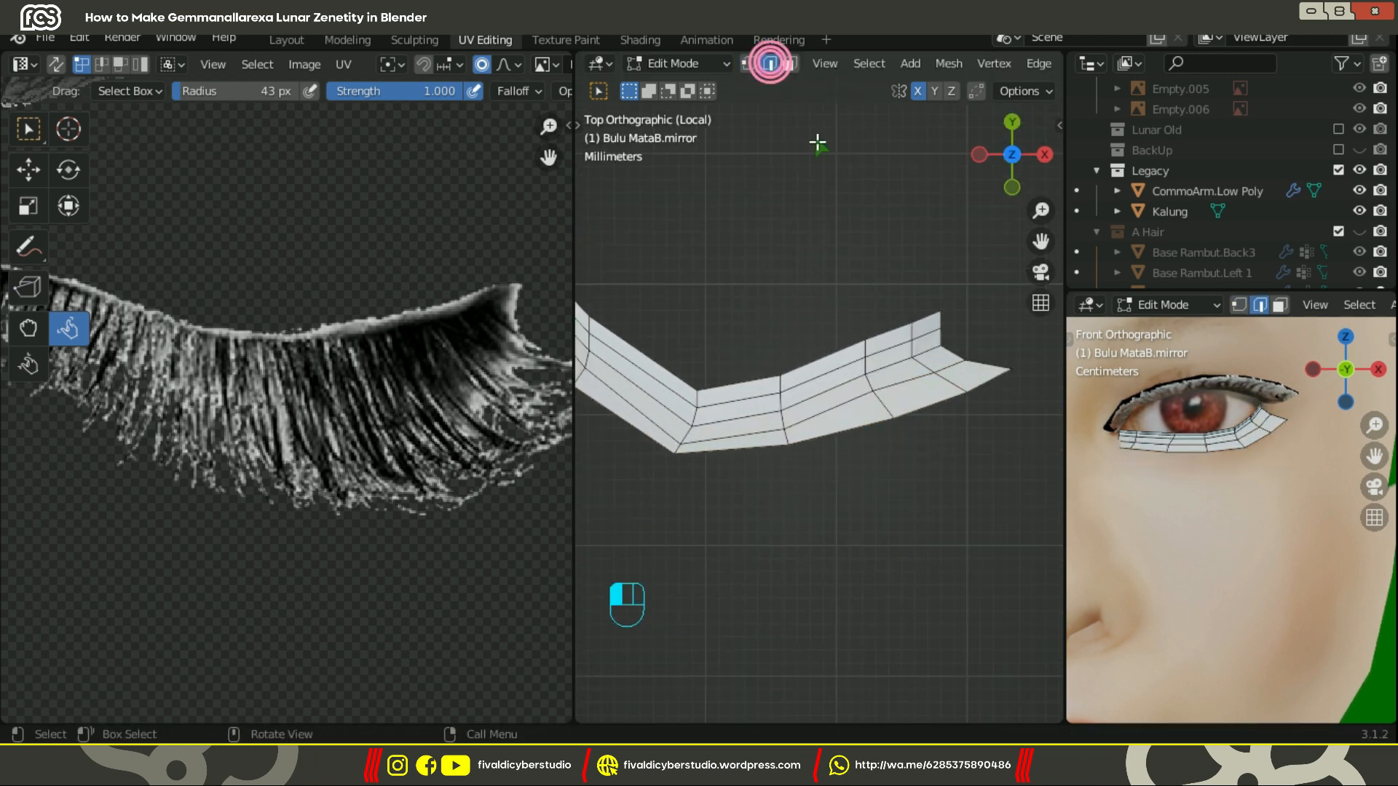
# Step: Try to even out the lengthwise edge loops of the lower-lash mesh
pyautogui.scroll(-2, 829, 364)
pyautogui.keyDown('shift'); pyautogui.moveTo(823, 393); pyautogui.dragTo(891, 373, button='middle'); pyautogui.keyUp('shift')
pyautogui.keyDown('alt'); pyautogui.keyDown('shift'); pyautogui.click(840, 384); pyautogui.keyUp('shift'); pyautogui.keyUp('alt')
pyautogui.keyDown('alt'); pyautogui.keyDown('shift'); pyautogui.click(842, 395); pyautogui.keyUp('shift'); pyautogui.keyUp('alt')
pyautogui.keyDown('alt'); pyautogui.keyDown('shift'); pyautogui.click(846, 404); pyautogui.keyUp('shift'); pyautogui.keyUp('alt')
pyautogui.rightClick(848, 375)
pyautogui.moveTo(817, 64)
pyautogui.click(936, 182)
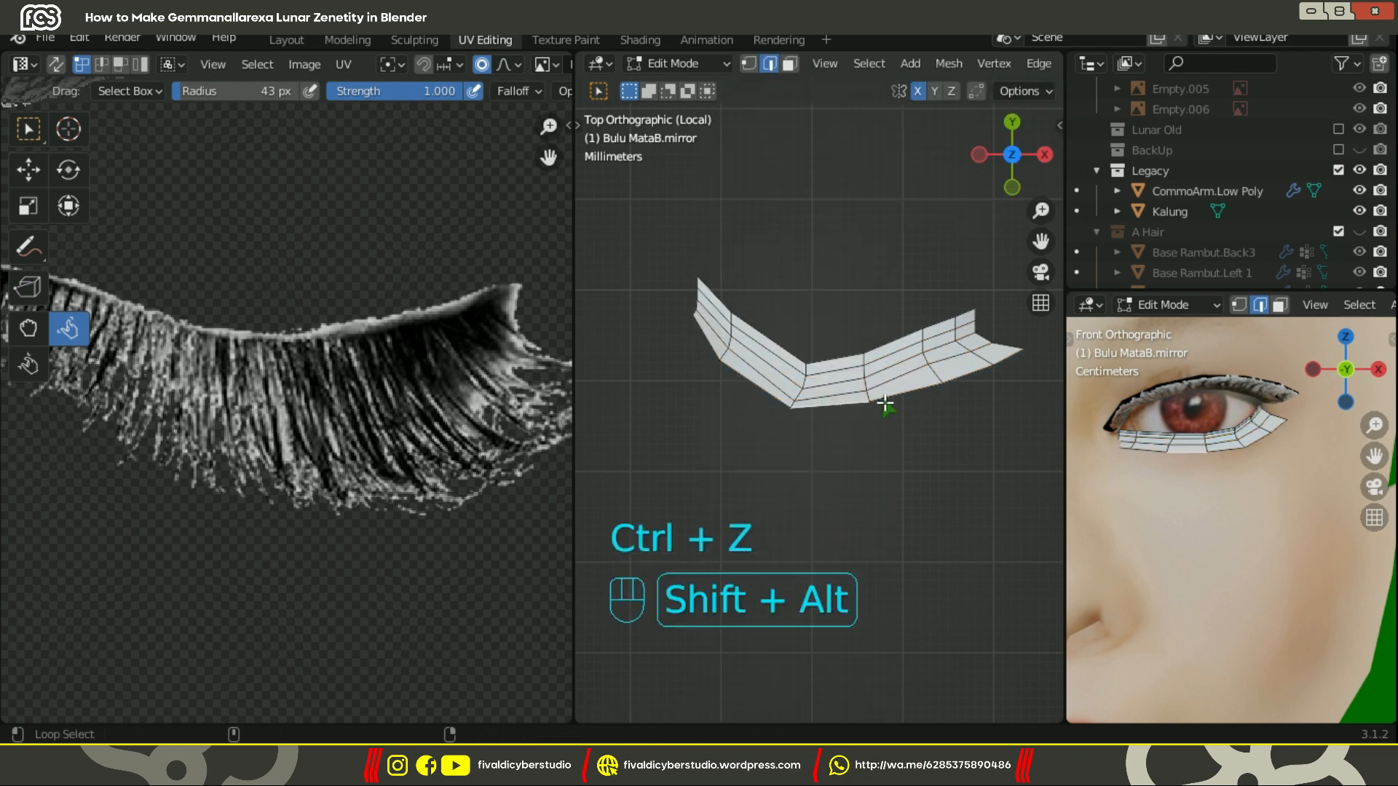
# Step: Even out the crosswise edge loops of the lower-lash mesh
pyautogui.rightClick(884, 405)
pyautogui.moveTo(896, 291); pyautogui.dragTo(839, 350, button='middle')
pyautogui.rightClick(951, 328)
pyautogui.moveTo(840, 66)
pyautogui.click(1023, 187)
pyautogui.moveTo(772, 265); pyautogui.dragTo(851, 288, button='middle')
pyautogui.keyDown('alt'); pyautogui.keyDown('shift'); pyautogui.click(761, 290); pyautogui.keyUp('shift'); pyautogui.keyUp('alt')
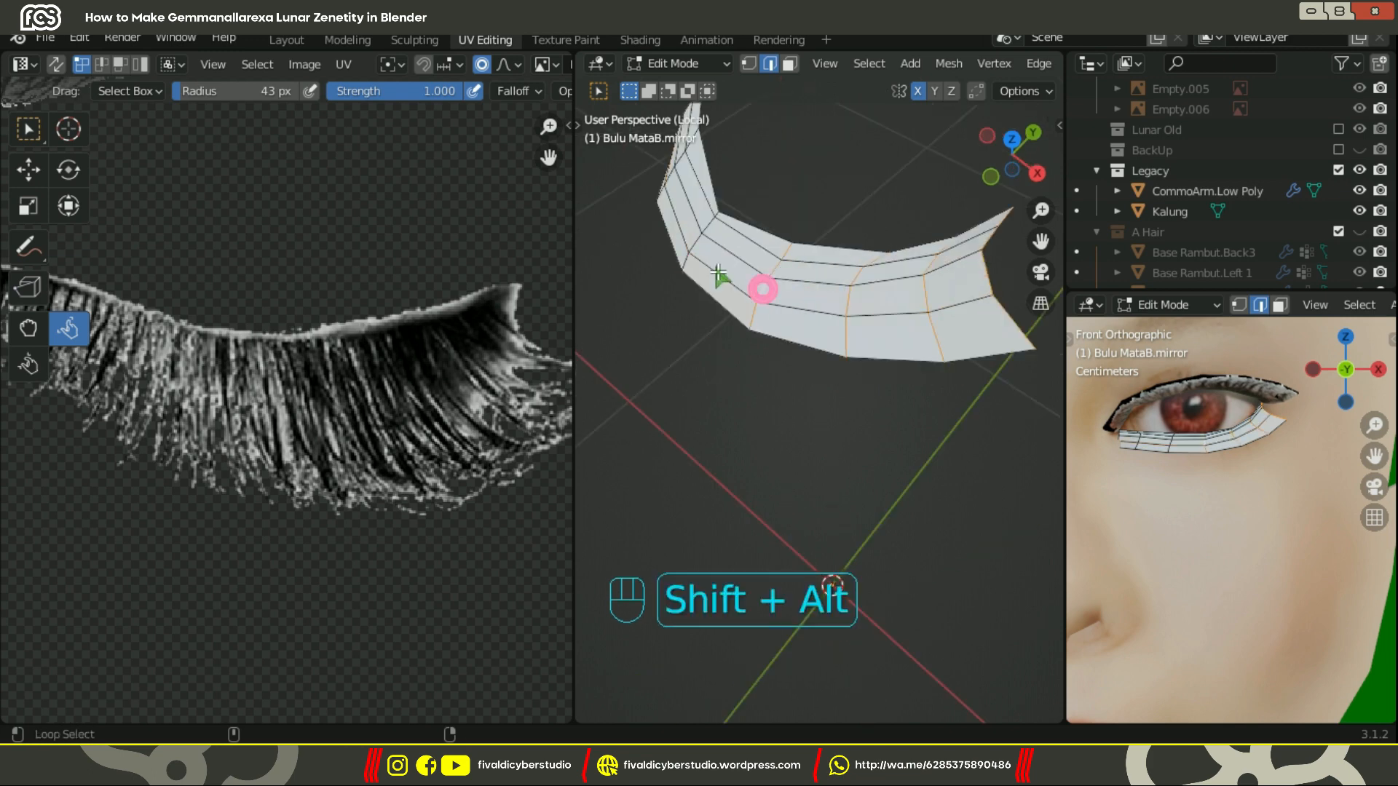
pyautogui.rightClick(752, 209)
pyautogui.click(939, 186)
# Step: Select the whole lower-lash mesh, widen the main 3D viewport and unwrap the mesh's UVs
pyautogui.moveTo(918, 218)
pyautogui.mouseDown(button='middle')
pyautogui.moveTo(844, 306)
pyautogui.moveTo(917, 226)
pyautogui.mouseUp(button='middle')
pyautogui.press('a')
pyautogui.moveTo(1070, 157); pyautogui.dragTo(1364, 157)
pyautogui.click(1113, 63)
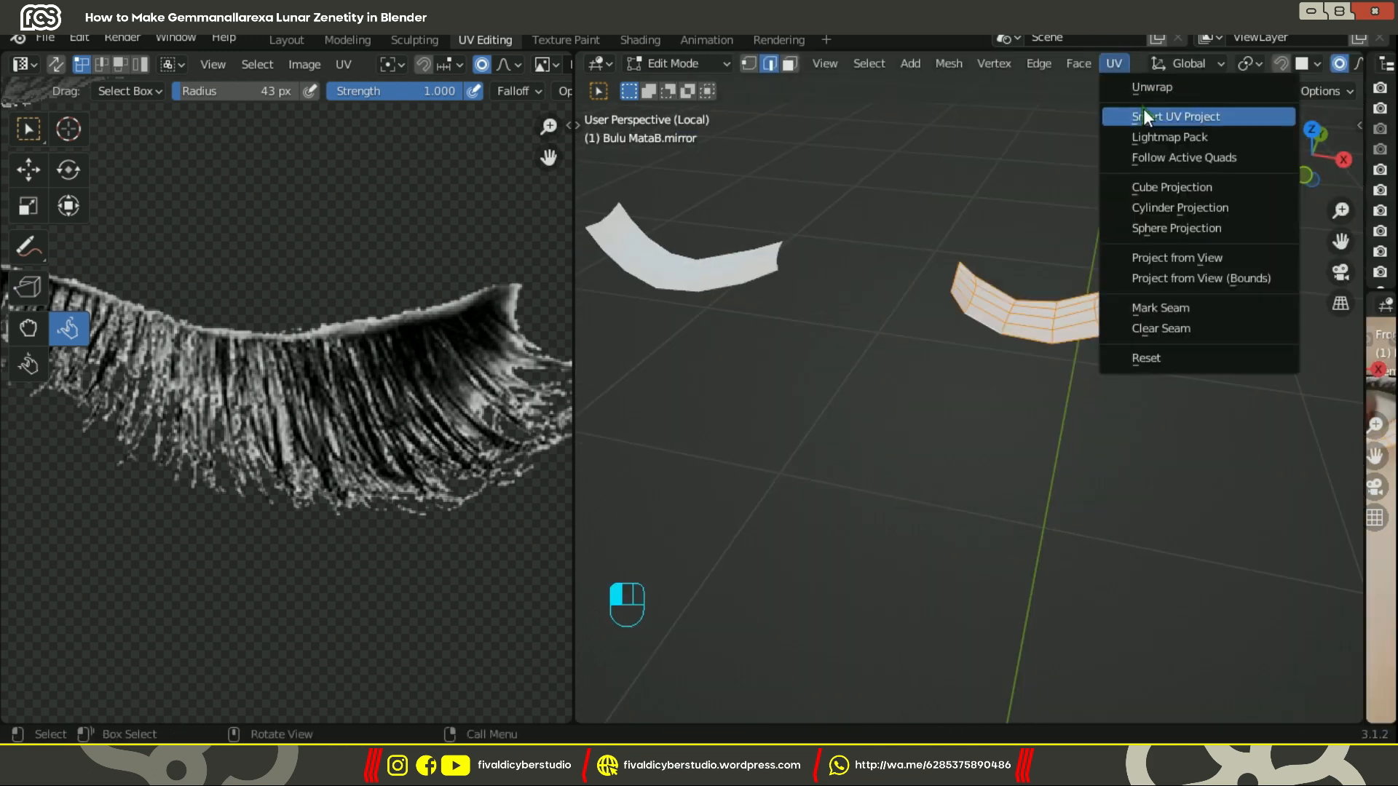
pyautogui.click(1146, 116)
# Step: Rotate the entire lower-lash UV island by -90°
pyautogui.scroll(-5, 406, 266)
pyautogui.write('ar-90')
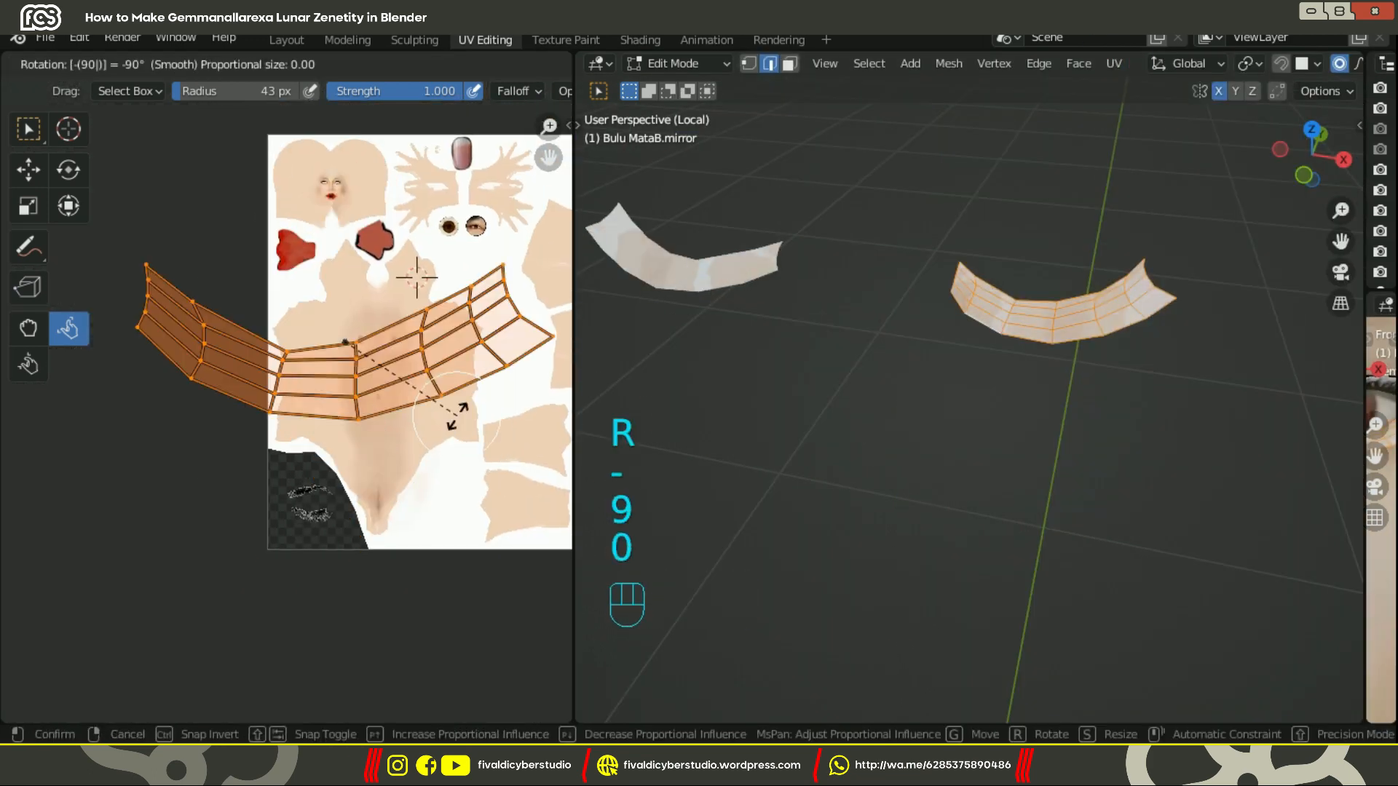
pyautogui.press('Return')
# Step: Scale down the lower-lash UV island and move it onto the eyelash drawing in the texture
pyautogui.press('s')
pyautogui.press('g')
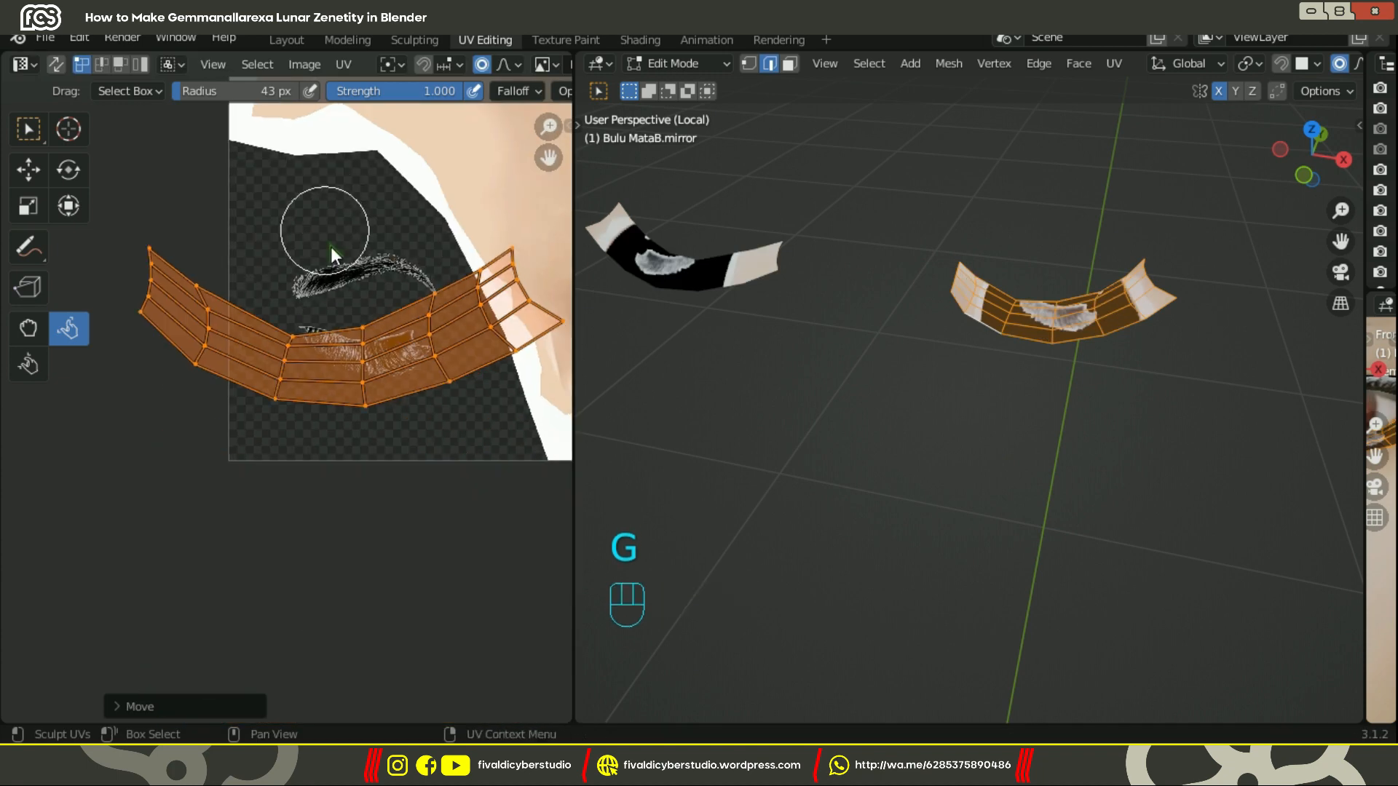
pyautogui.press('s')
pyautogui.keyDown('shift'); pyautogui.click(397, 420); pyautogui.keyUp('shift')
pyautogui.keyDown('shift'); pyautogui.moveTo(397, 420); pyautogui.dragTo(206, 579, button='middle'); pyautogui.keyUp('shift')
pyautogui.press('s')
pyautogui.click(226, 502)
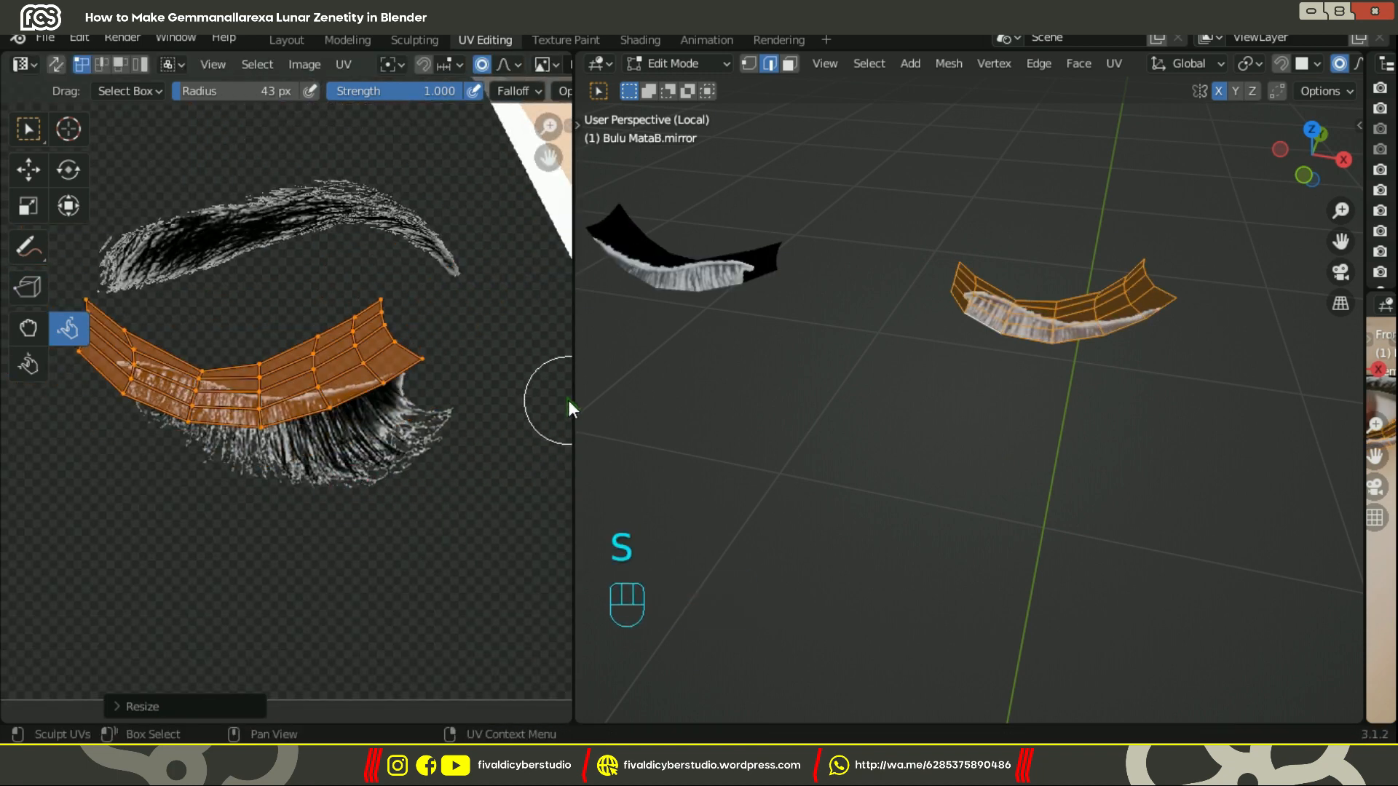
# Step: Widen the UV editor, activate the selection tool and shift the whole UV island down over the lash hairs
pyautogui.moveTo(573, 399); pyautogui.dragTo(799, 404)
pyautogui.scroll(2, 535, 413)
pyautogui.keyDown('shift'); pyautogui.moveTo(535, 413); pyautogui.dragTo(620, 383, button='middle'); pyautogui.keyUp('shift')
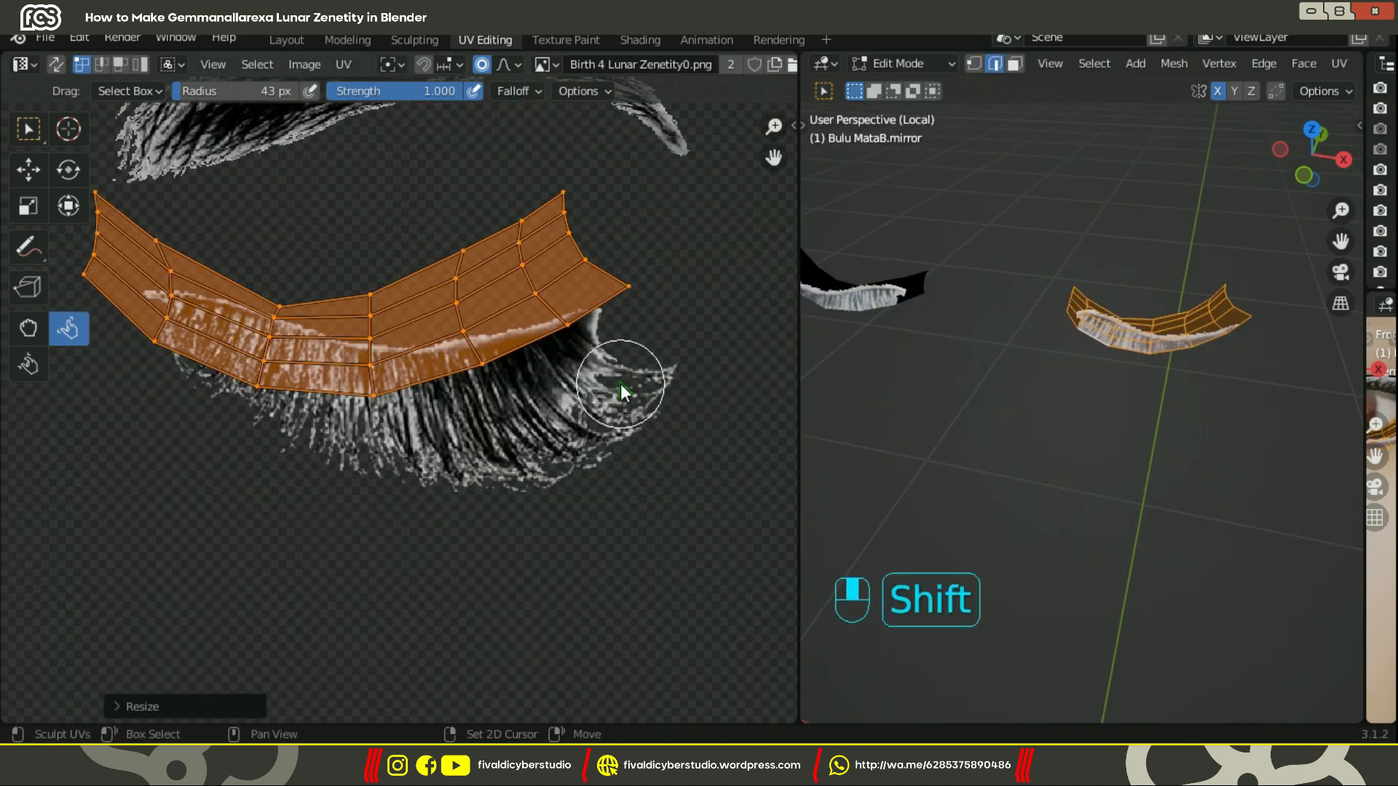
pyautogui.press('w')
pyautogui.click(455, 211)
pyautogui.press('a')
pyautogui.press('g')
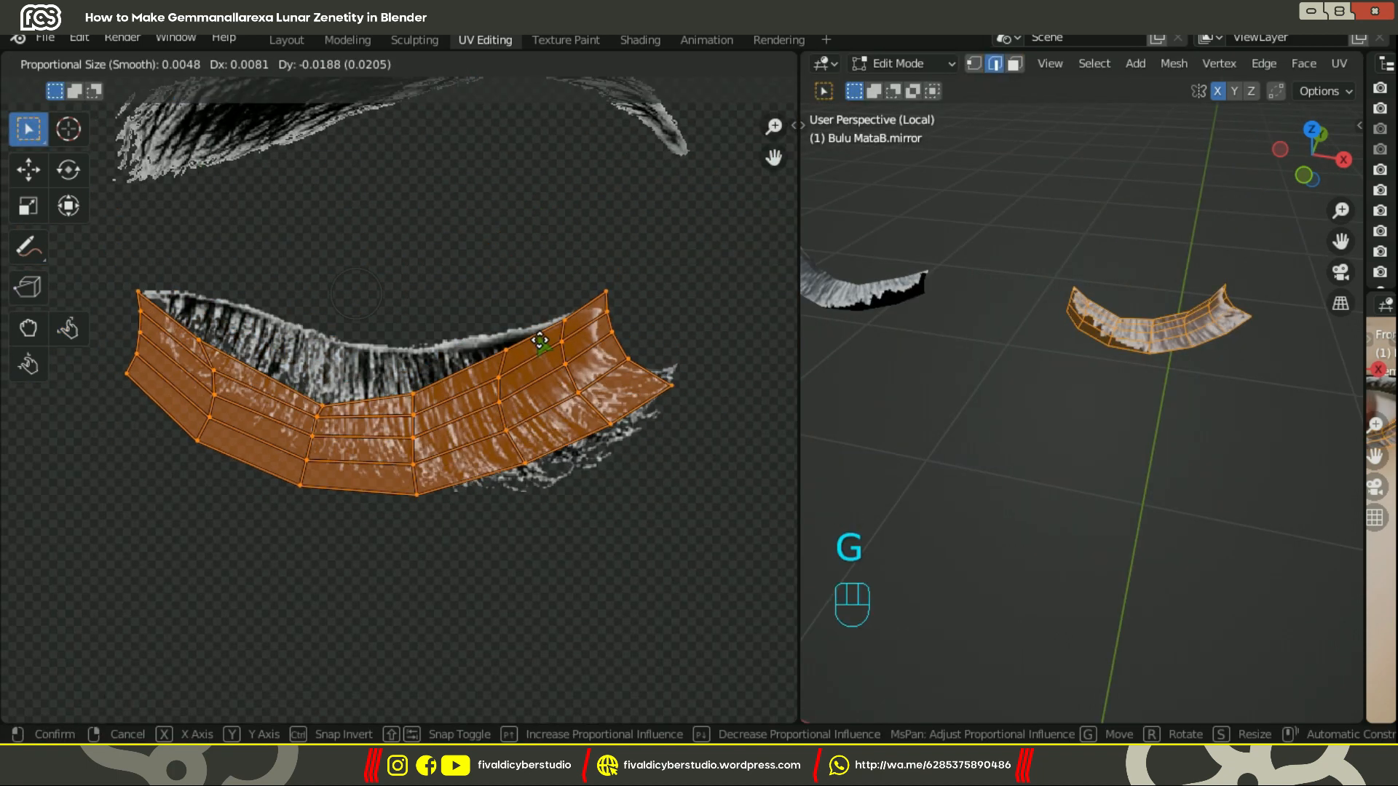
pyautogui.click(502, 327)
# Step: Move the upper-edge UV vertices so they follow the root line of the eyelash drawing
pyautogui.scroll(2, 291, 303)
pyautogui.click(184, 200)
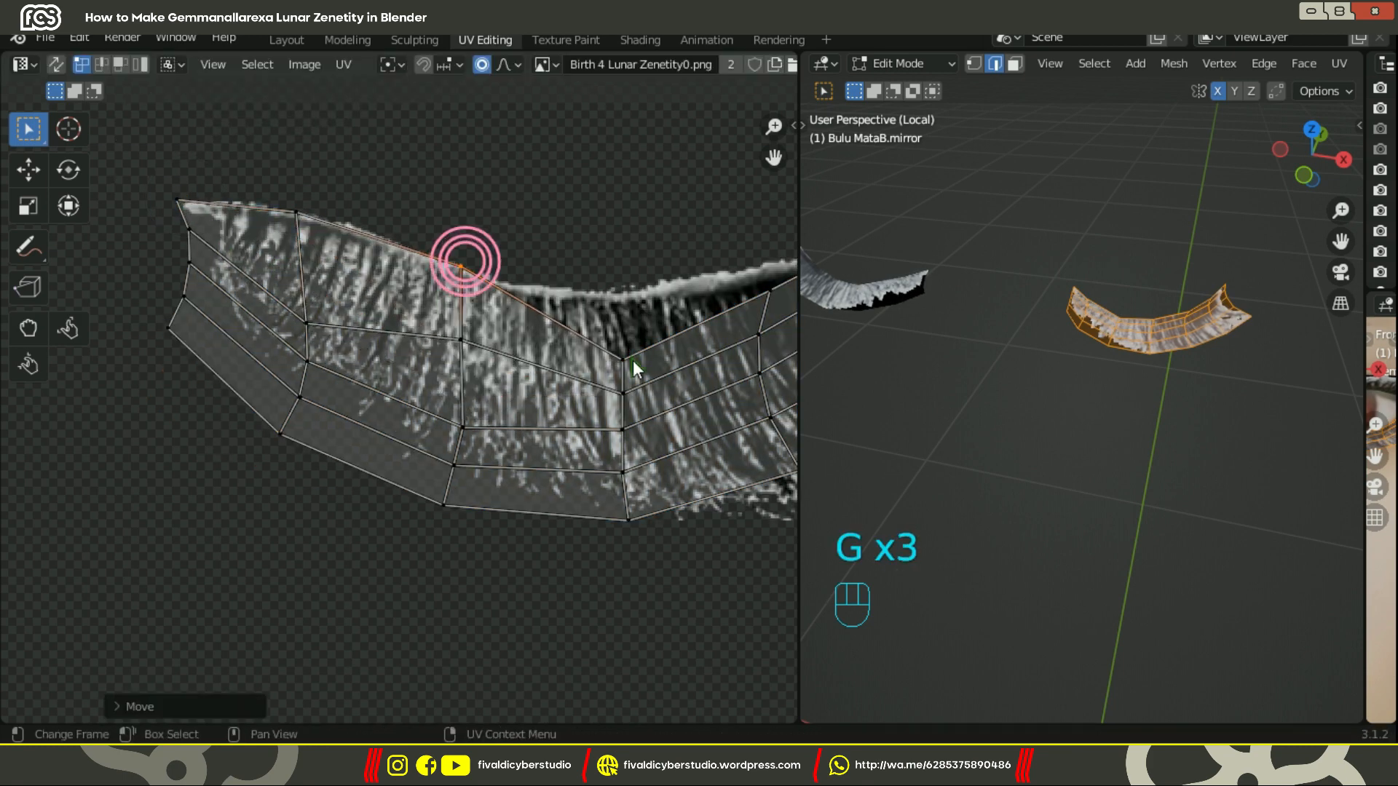
pyautogui.press('g')
pyautogui.click(574, 329)
pyautogui.click(735, 239)
pyautogui.press('g')
pyautogui.click(720, 260)
pyautogui.click(643, 302)
pyautogui.press('g')
pyautogui.click(640, 300)
pyautogui.moveTo(640, 301); pyautogui.dragTo(504, 260, button='middle')
# Step: Fit the UV vertices of the outer end to the corner and tip of the eyelash drawing
pyautogui.click(717, 352)
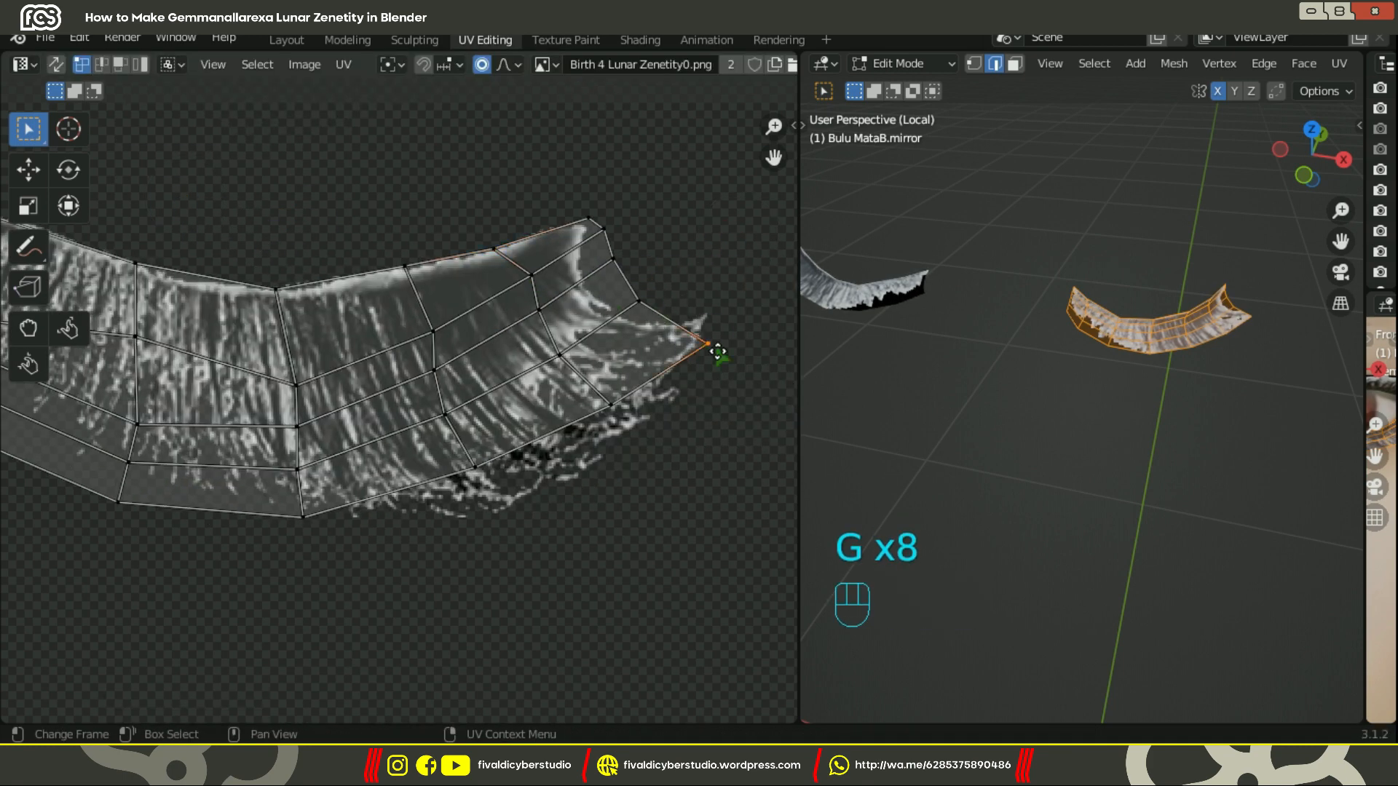
pyautogui.click(641, 317)
pyautogui.press('g')
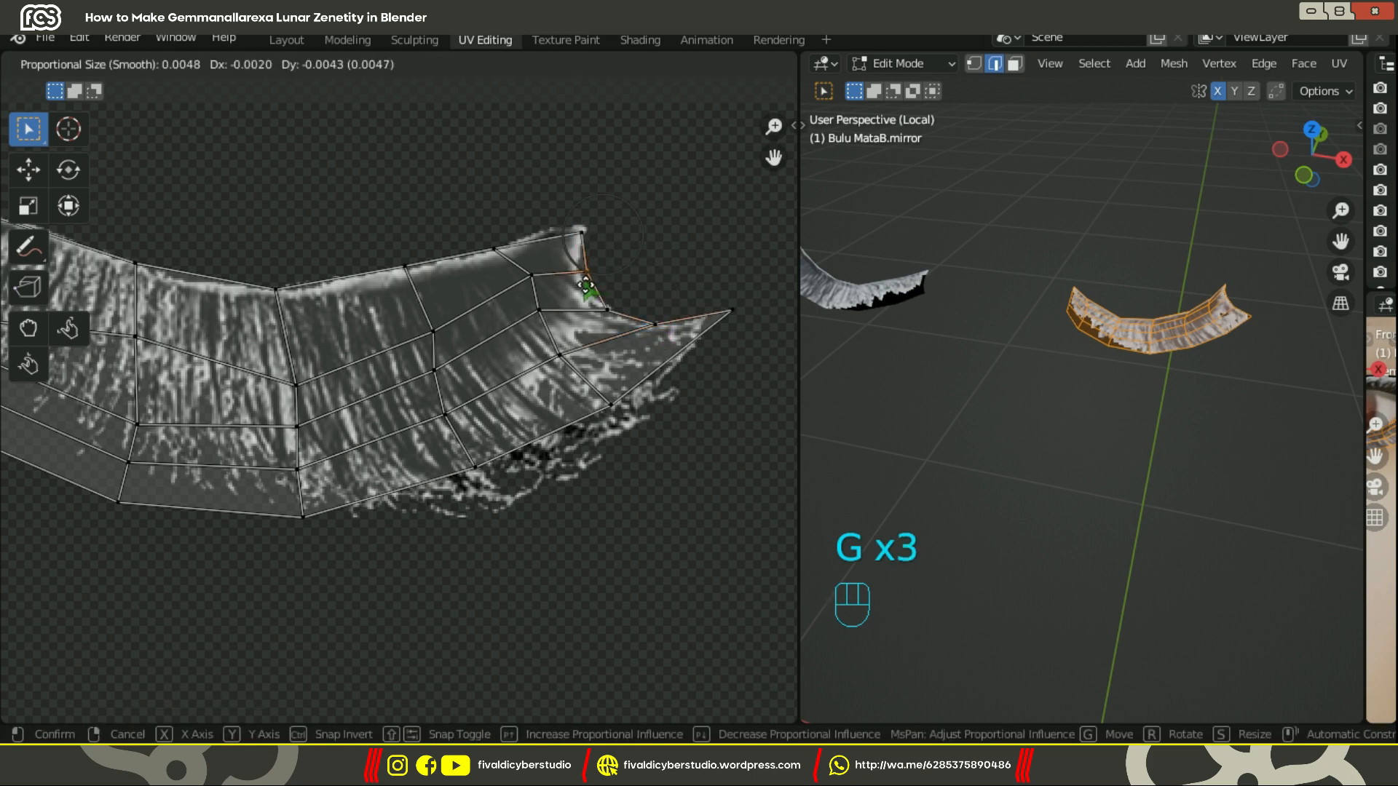
pyautogui.click(585, 288)
pyautogui.click(601, 236)
pyautogui.press('g')
pyautogui.click(598, 234)
# Step: Move the lower-edge UV vertices in the middle and outer part so they enclose the lash tips
pyautogui.keyDown('shift'); pyautogui.moveTo(145, 324); pyautogui.dragTo(452, 337, button='middle'); pyautogui.keyUp('shift')
pyautogui.keyDown('shift'); pyautogui.moveTo(529, 368); pyautogui.dragTo(518, 285, button='middle'); pyautogui.keyUp('shift')
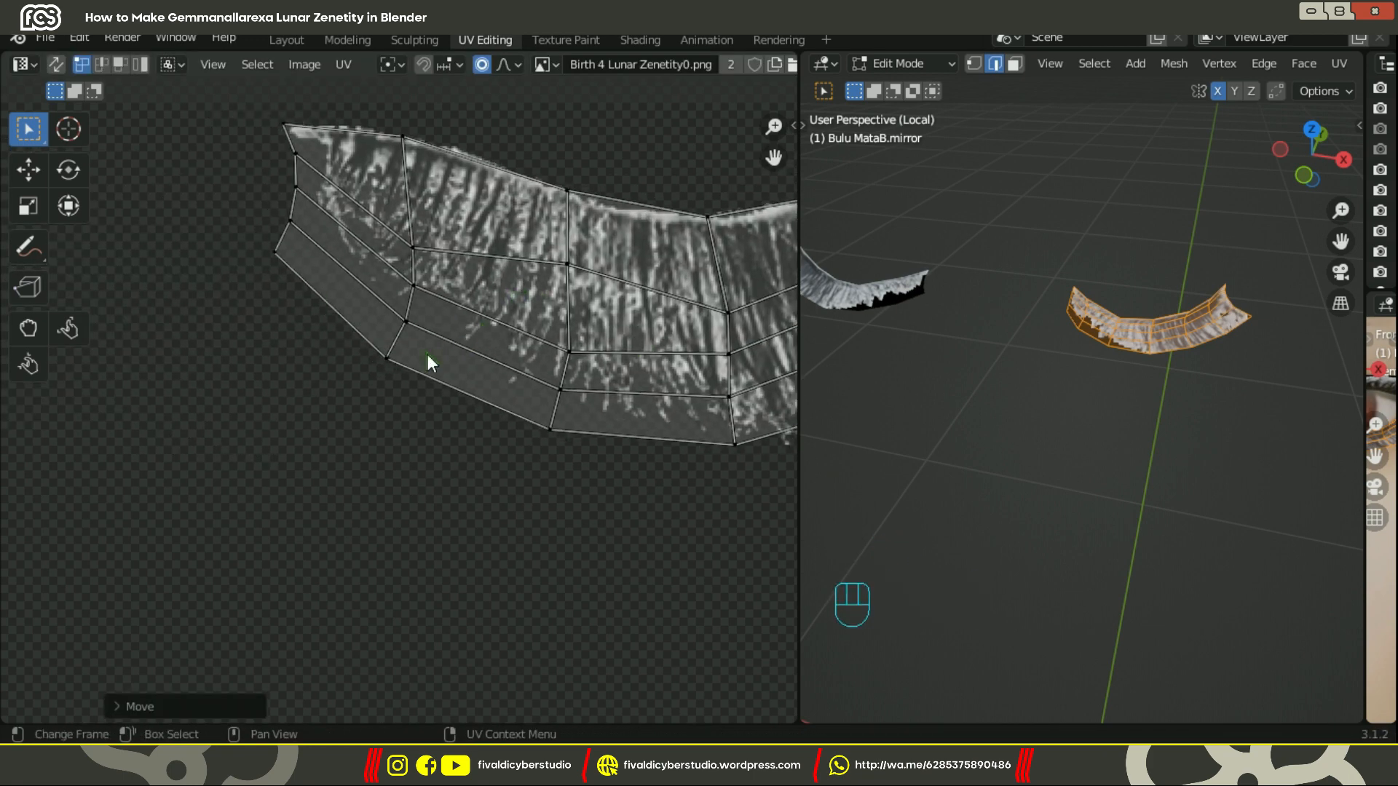
pyautogui.click(534, 439)
pyautogui.press('g')
pyautogui.click(539, 466)
pyautogui.click(706, 401)
pyautogui.press('g')
pyautogui.click(752, 453)
pyautogui.click(448, 485)
pyautogui.press('g')
pyautogui.click(506, 478)
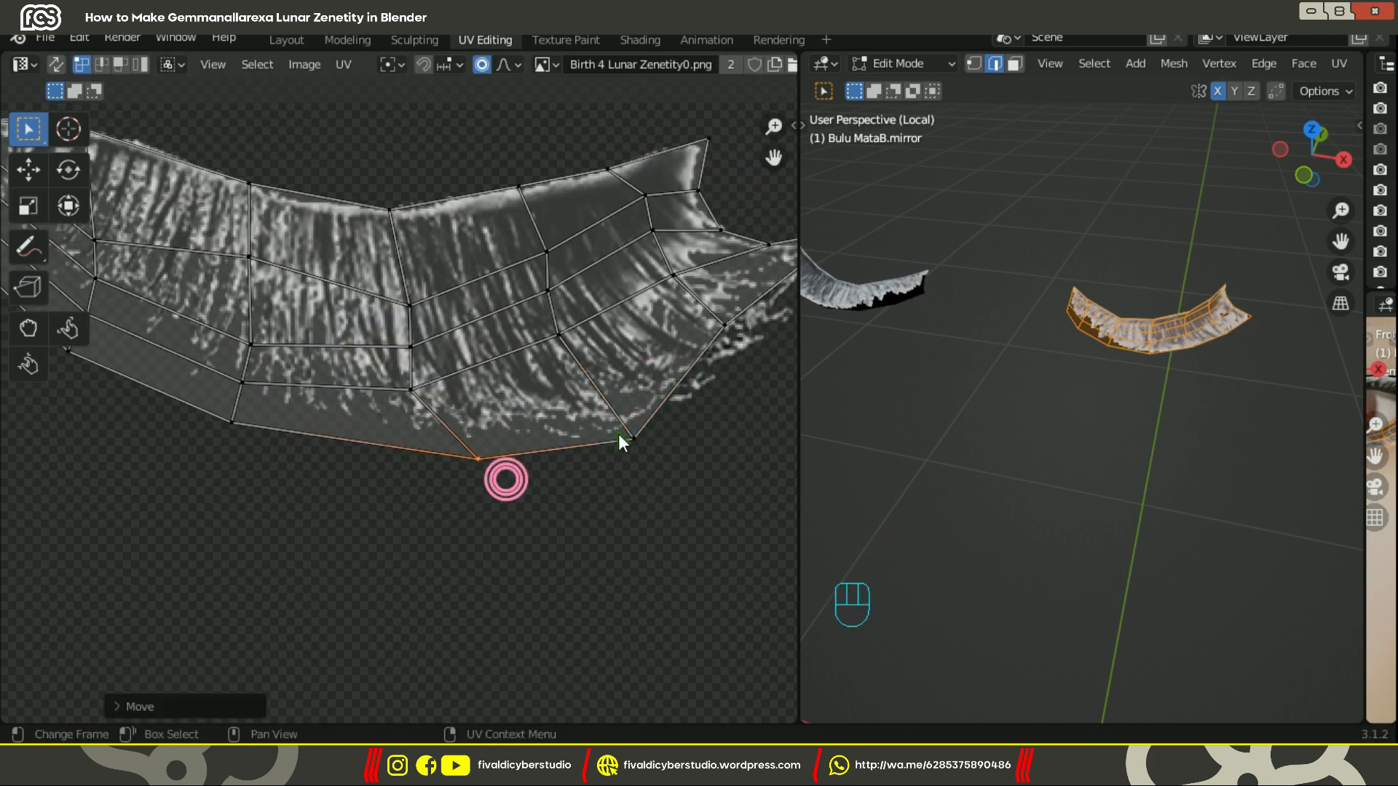
pyautogui.click(637, 442)
pyautogui.press('g')
pyautogui.click(688, 421)
# Step: Adjust the lower-edge UV vertices toward the inner end of the eyelash drawing
pyautogui.moveTo(728, 316); pyautogui.dragTo(588, 374, button='middle')
pyautogui.click(588, 376)
pyautogui.press('g')
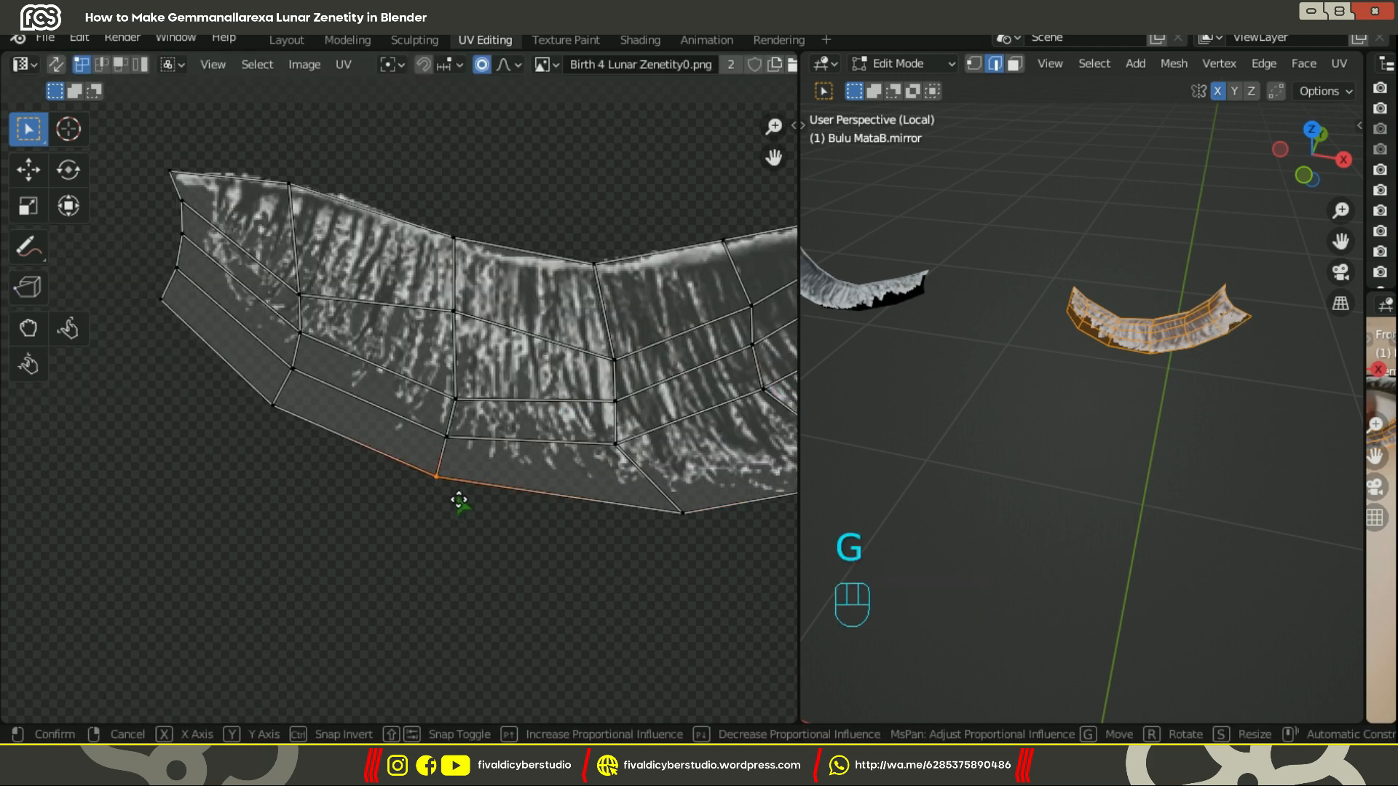
pyautogui.click(459, 496)
pyautogui.click(271, 419)
pyautogui.press('g')
pyautogui.click(256, 398)
# Step: Smooth the interior UV vertices of the lash with the Relax brush at a 43 px radius
pyautogui.click(68, 328)
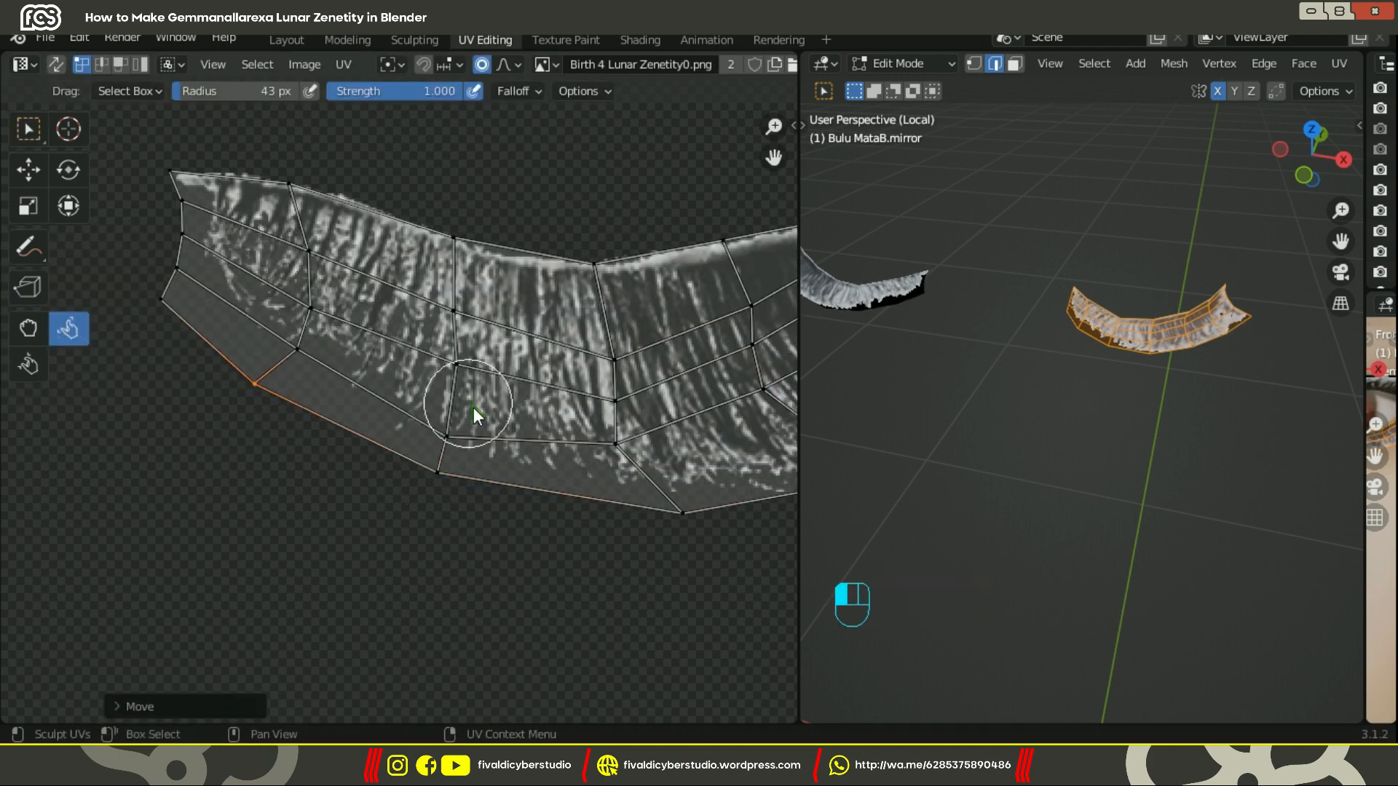
pyautogui.moveTo(473, 407); pyautogui.dragTo(743, 342)
pyautogui.scroll(-1, 743, 342)
pyautogui.moveTo(742, 342); pyautogui.dragTo(503, 328, button='middle')
pyautogui.moveTo(598, 329); pyautogui.dragTo(218, 313)
# Step: Reduce the Relax brush radius to 30 px and smooth the UV vertices in the lash's middle
pyautogui.moveTo(462, 374)
pyautogui.mouseDown(button='middle')
pyautogui.moveTo(618, 393)
pyautogui.moveTo(369, 418)
pyautogui.mouseUp(button='middle')
pyautogui.press('[')
pyautogui.press('[')
pyautogui.press('[')
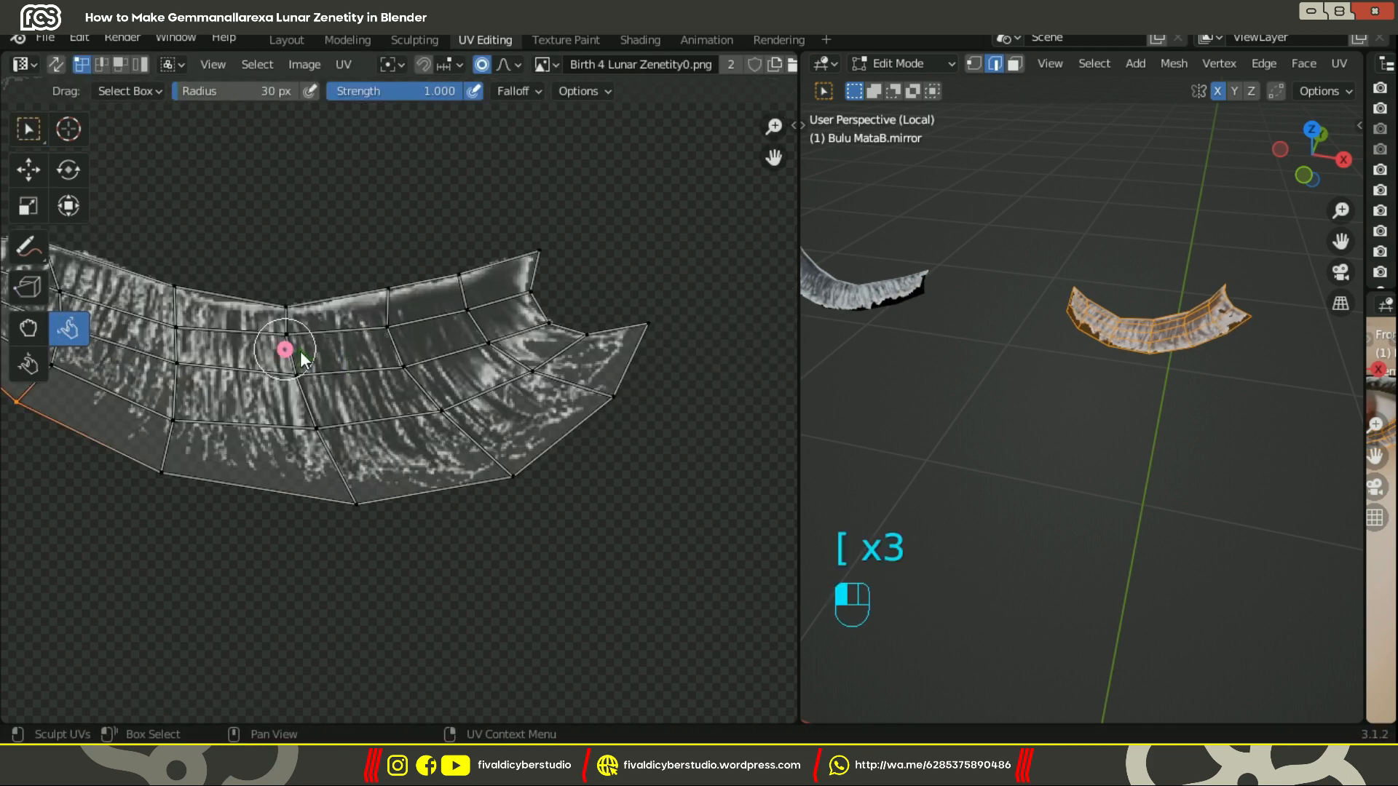
pyautogui.moveTo(291, 350); pyautogui.dragTo(437, 393)
pyautogui.moveTo(303, 430); pyautogui.dragTo(545, 443, button='middle')
pyautogui.moveTo(669, 418); pyautogui.dragTo(463, 439, button='middle')
# Step: Return to Object Mode and leave local view to show the lashes on the whole character
pyautogui.click(915, 64)
pyautogui.click(912, 87)
pyautogui.moveTo(1194, 240); pyautogui.dragTo(1128, 240, button='middle')
pyautogui.press('/')
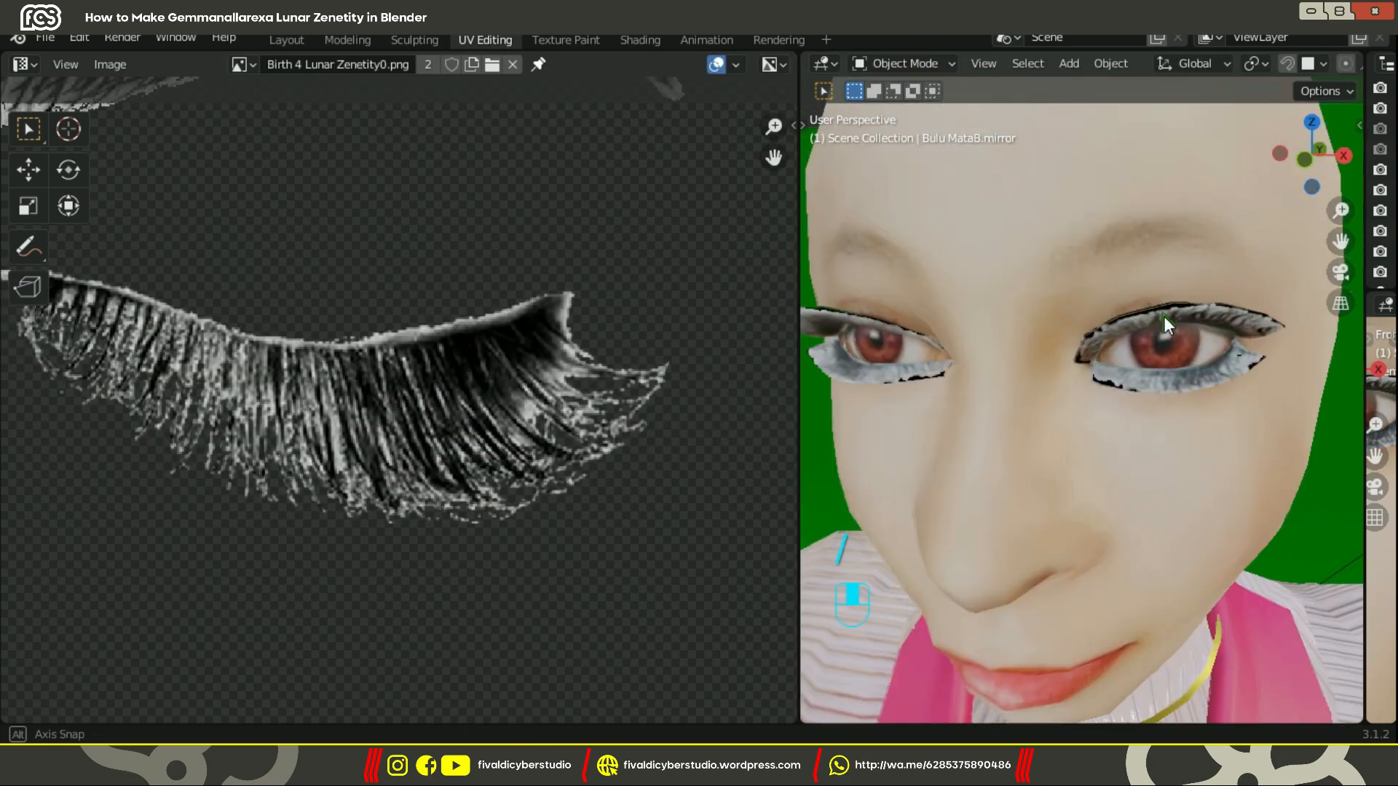
pyautogui.scroll(-6, 1163, 316)
pyautogui.moveTo(1163, 316)
pyautogui.mouseDown(button='middle')
pyautogui.moveTo(1193, 309)
pyautogui.moveTo(1109, 310)
pyautogui.moveTo(1063, 372)
pyautogui.moveTo(1049, 360)
pyautogui.mouseUp(button='middle')
pyautogui.scroll(-4, 1109, 310)
# Step: Set the main viewport to Rendered shading and resize the areas to widen the UV editor and the outliner column
pyautogui.press('z')
pyautogui.click(1106, 186)
pyautogui.scroll(3, 1143, 353)
pyautogui.scroll(1, 1048, 361)
pyautogui.moveTo(799, 342)
pyautogui.mouseDown()
pyautogui.moveTo(509, 340)
pyautogui.moveTo(852, 357)
pyautogui.mouseUp()
pyautogui.scroll(-5, 907, 339)
pyautogui.moveTo(1365, 427); pyautogui.dragTo(1077, 415)
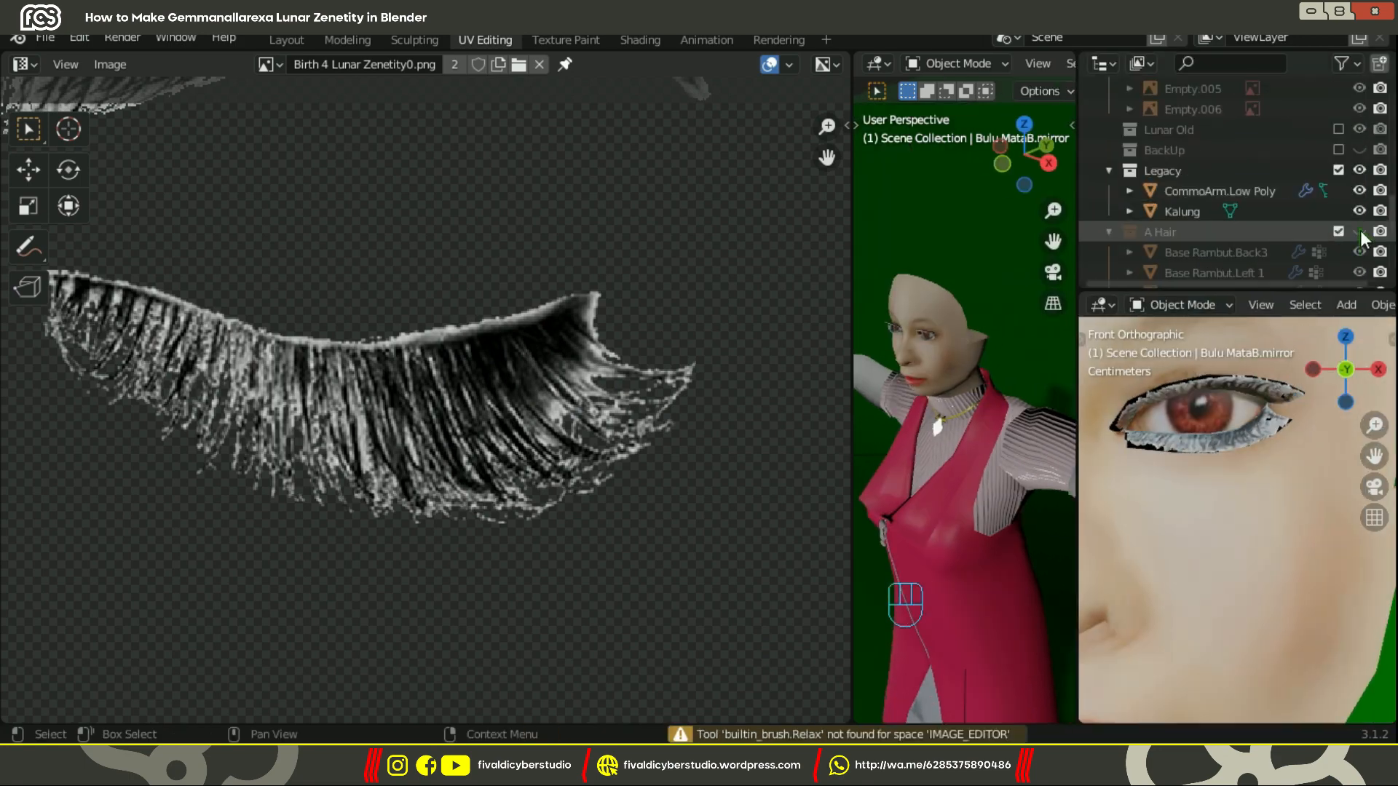
pyautogui.click(1359, 232)
pyautogui.moveTo(939, 356); pyautogui.dragTo(982, 349, button='middle')
pyautogui.scroll(2, 975, 350)
pyautogui.click(1359, 232)
# Step: Turn the eye close-up viewport into a Properties editor
pyautogui.click(1102, 305)
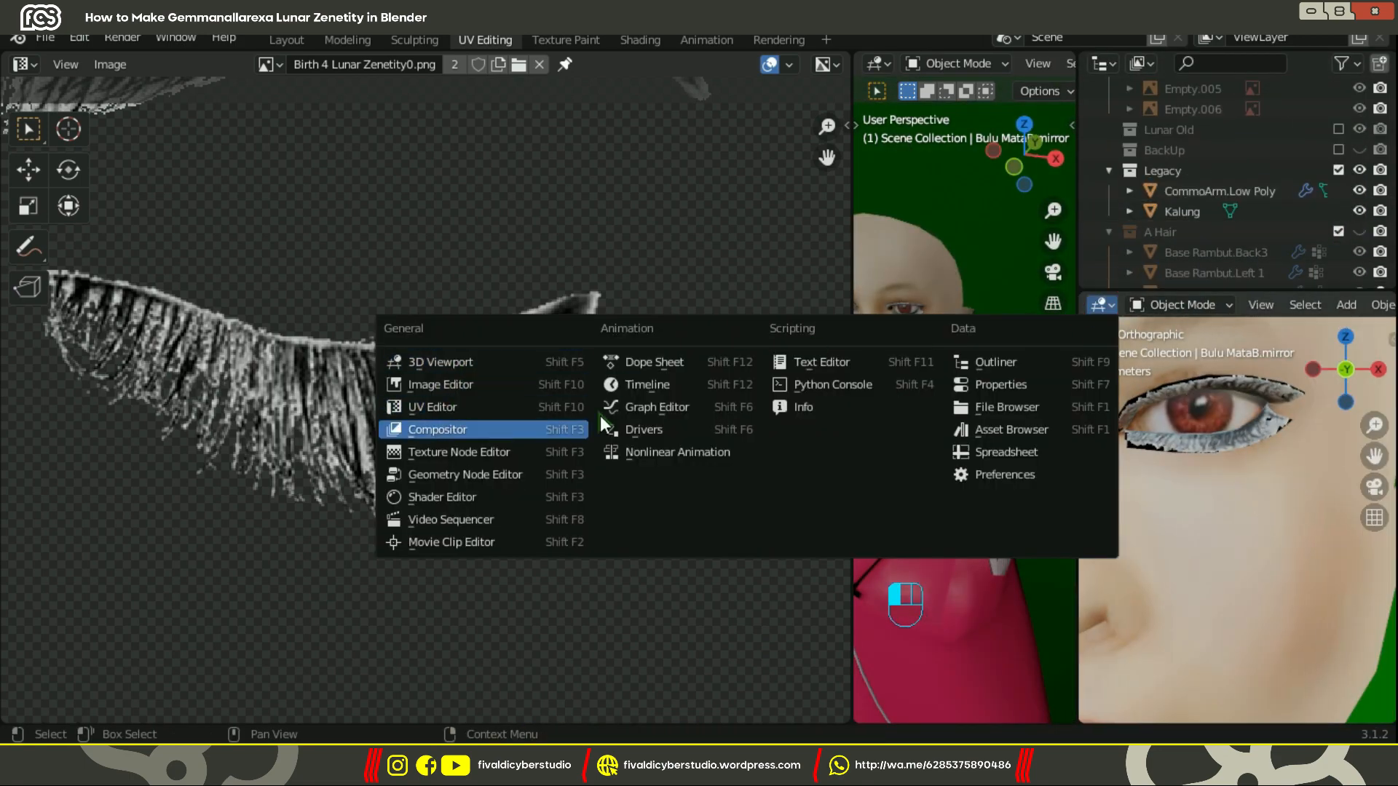
pyautogui.click(1037, 362)
pyautogui.click(1102, 305)
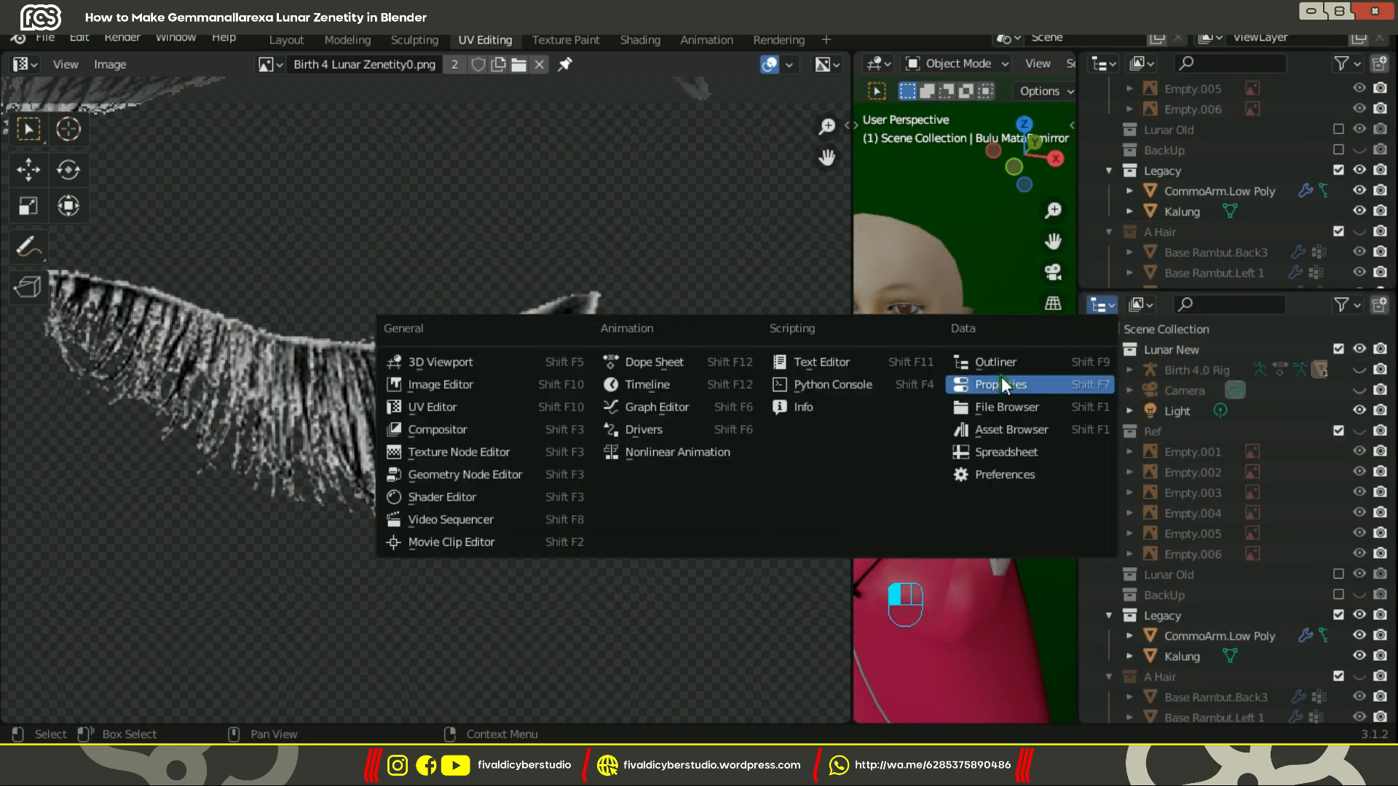
pyautogui.click(1002, 385)
pyautogui.scroll(-5, 1237, 473)
# Step: Set the render engine to Cycles and widen the rendered 3D viewport
pyautogui.click(1093, 375)
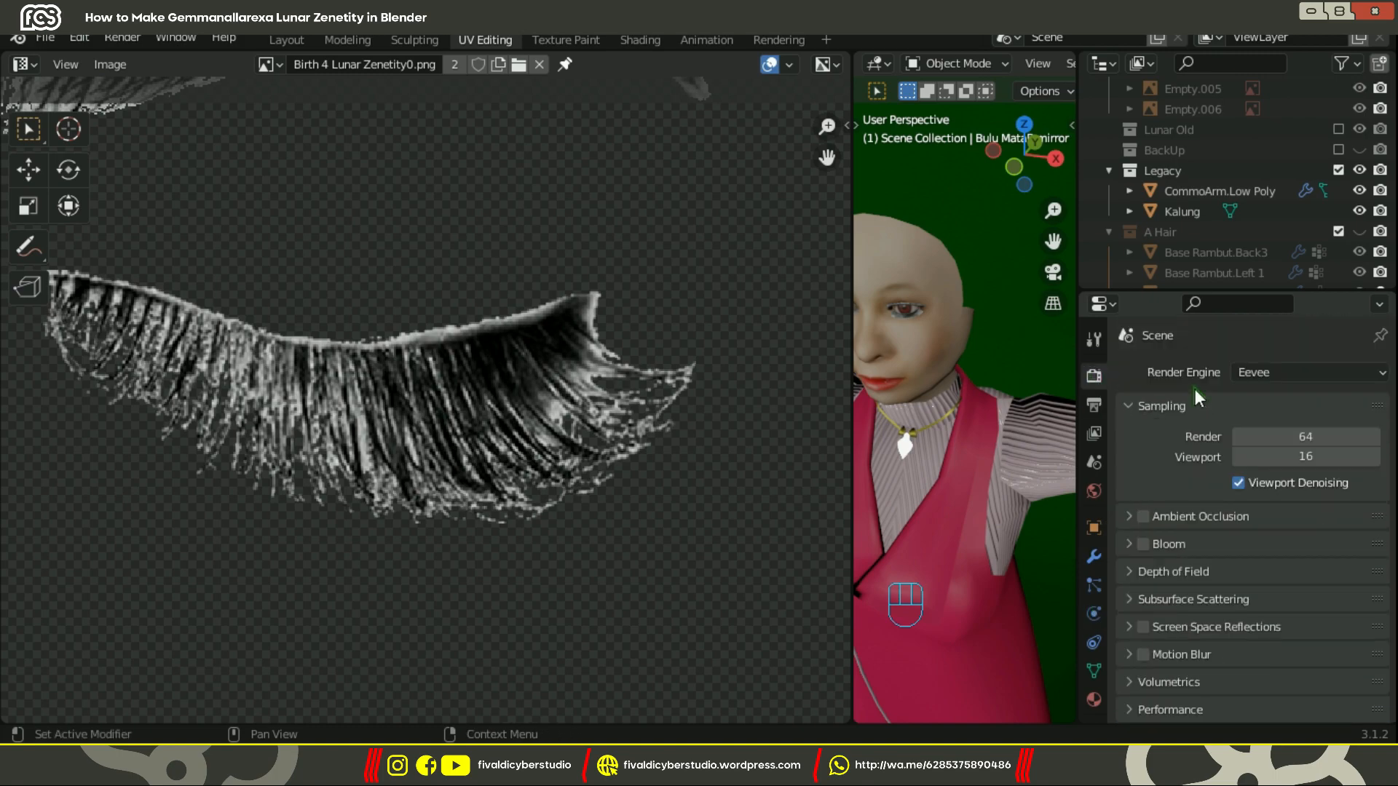
pyautogui.click(1308, 372)
pyautogui.click(1252, 439)
pyautogui.moveTo(852, 387); pyautogui.dragTo(710, 311)
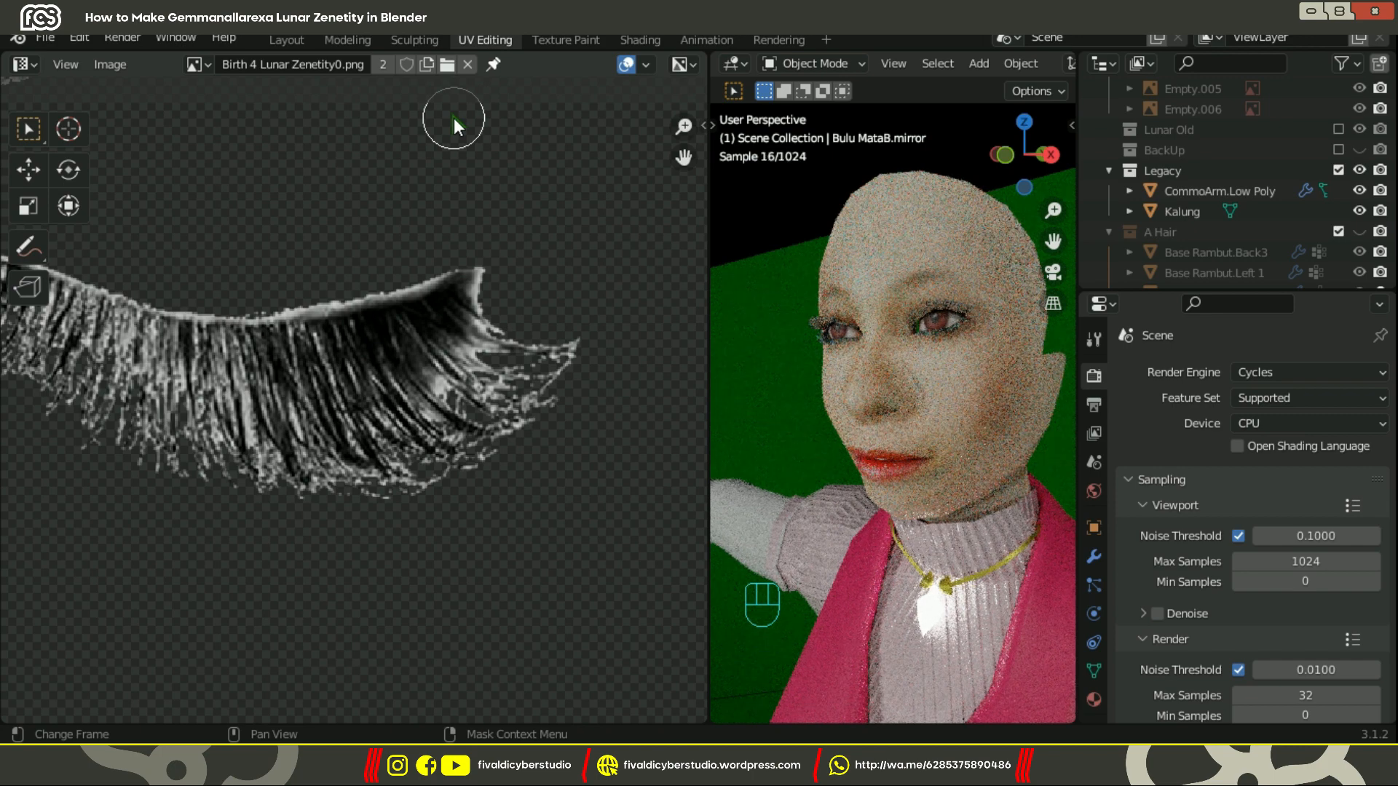
# Step: View the rendered face from the front and make the A Hair collection visible
pyautogui.moveTo(809, 404); pyautogui.dragTo(958, 470, button='middle')
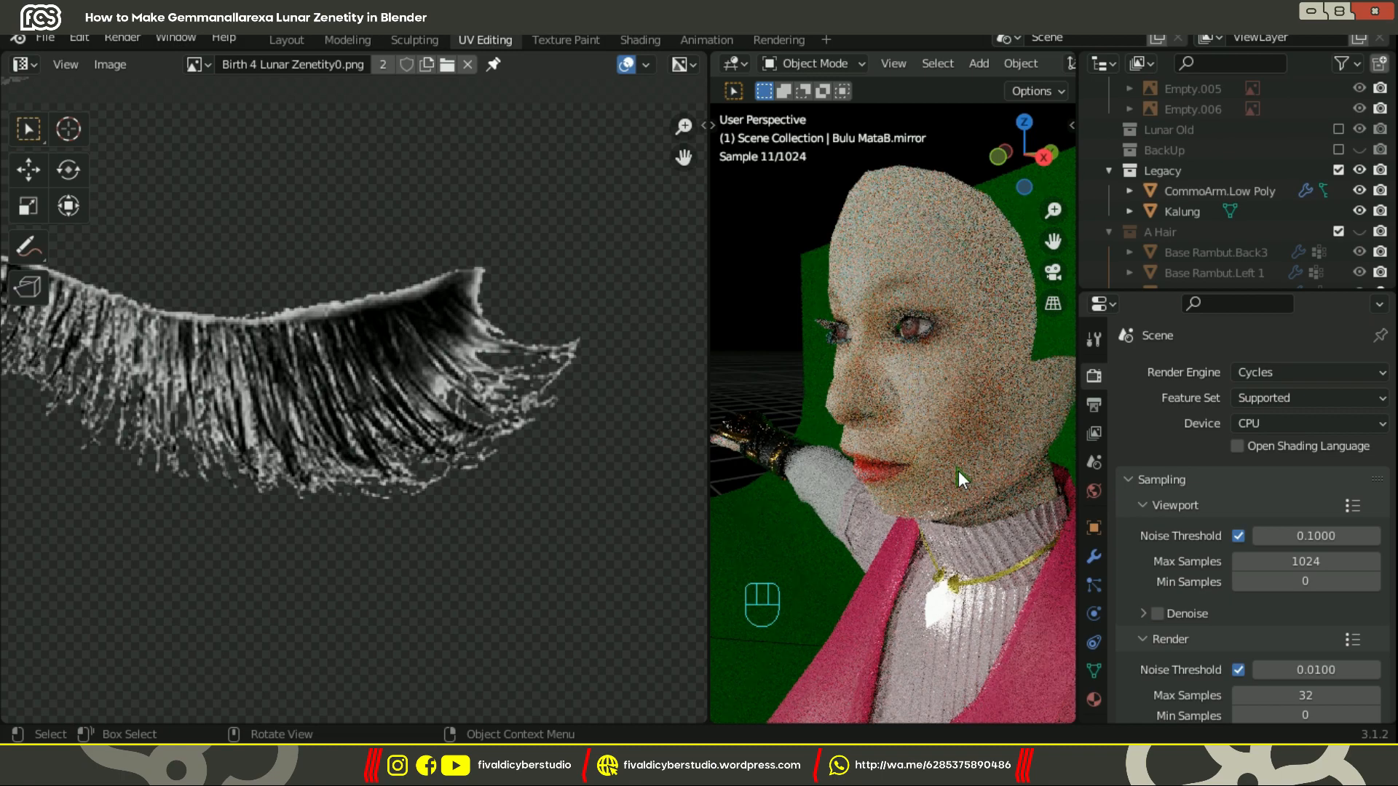
pyautogui.press('`')
pyautogui.click(860, 430)
pyautogui.scroll(5, 1178, 186)
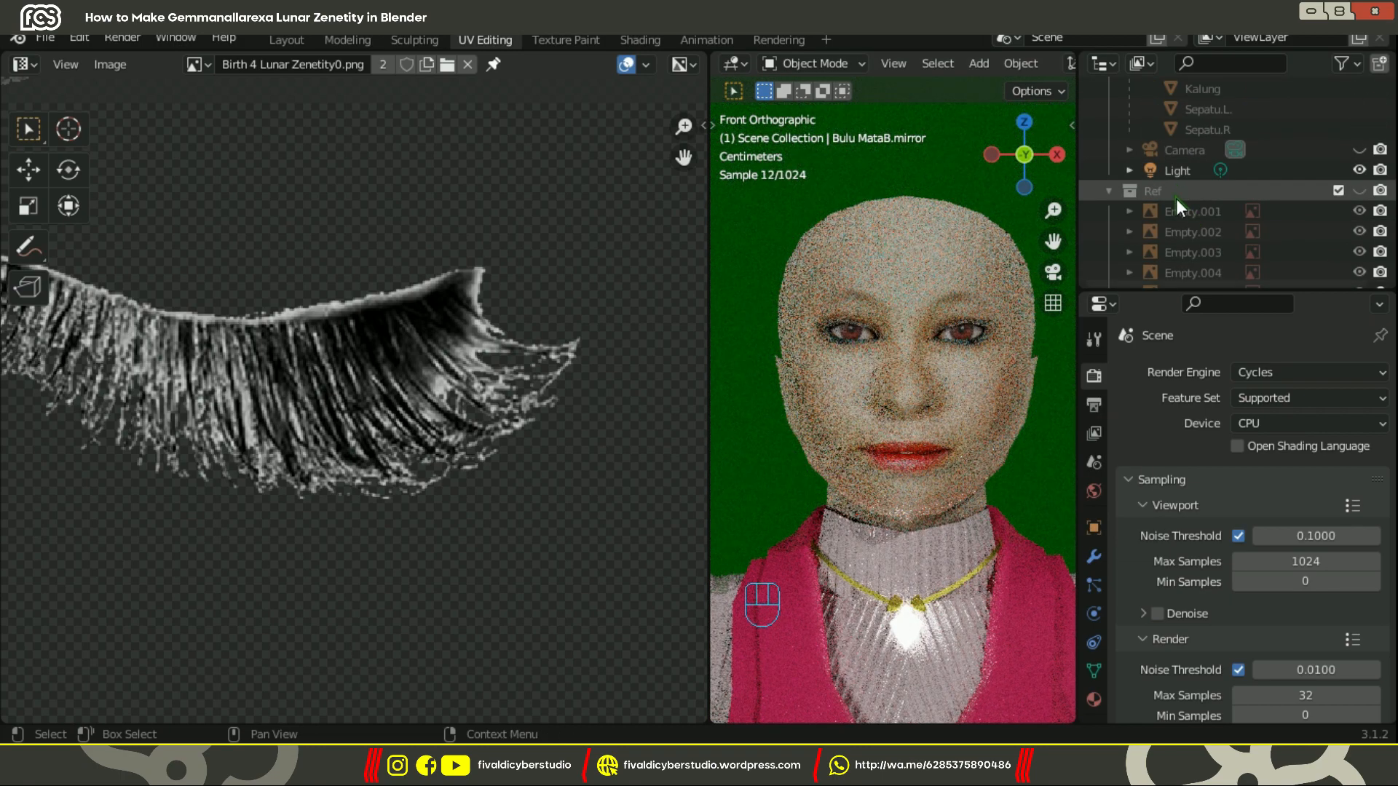
pyautogui.scroll(-10, 1176, 198)
pyautogui.click(1359, 108)
pyautogui.scroll(-7, 939, 324)
pyautogui.moveTo(939, 323); pyautogui.dragTo(903, 342, button='middle')
pyautogui.scroll(1, 958, 399)
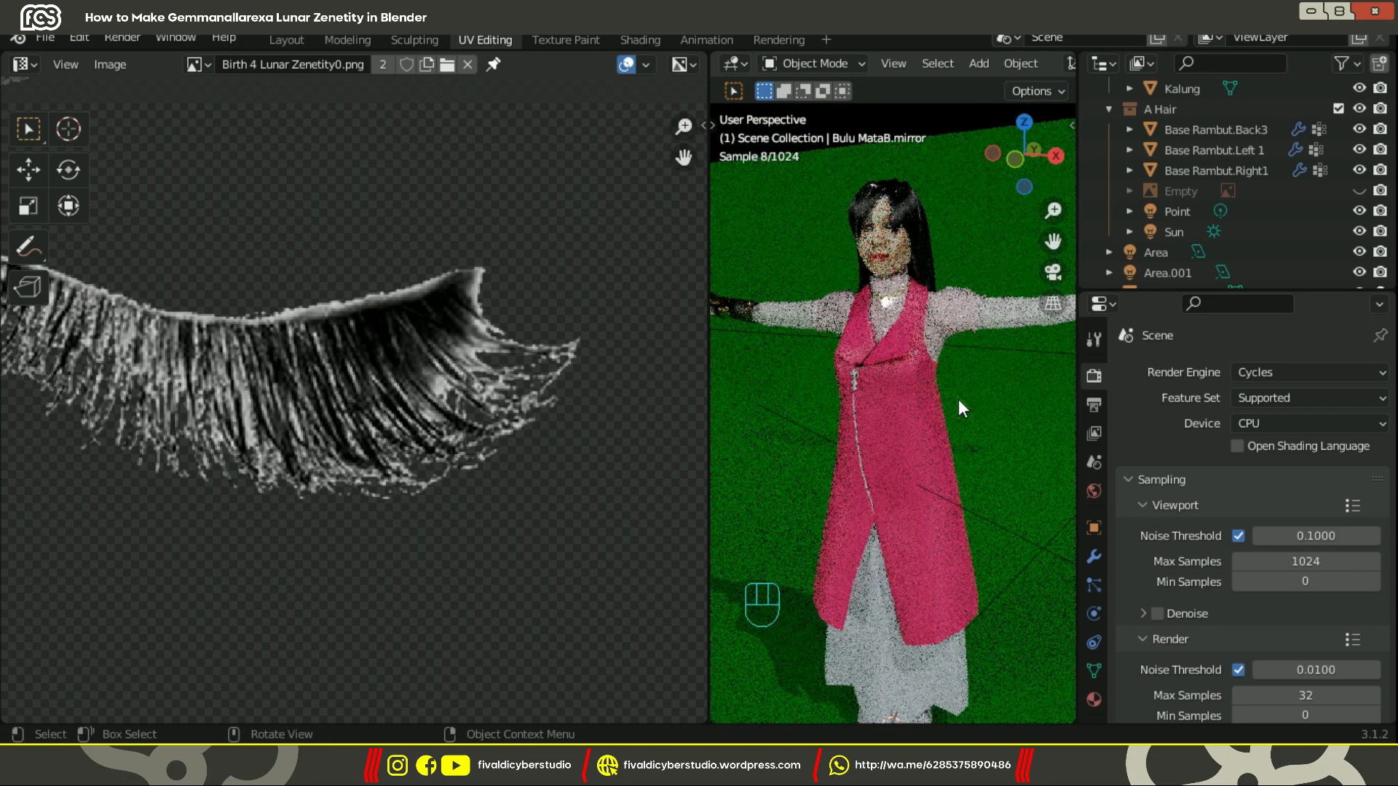
# Step: Select Body_Low Poly, frame it from the front and isolate it in local view in Edit Mode
pyautogui.click(893, 259)
pyautogui.press('KP_1')
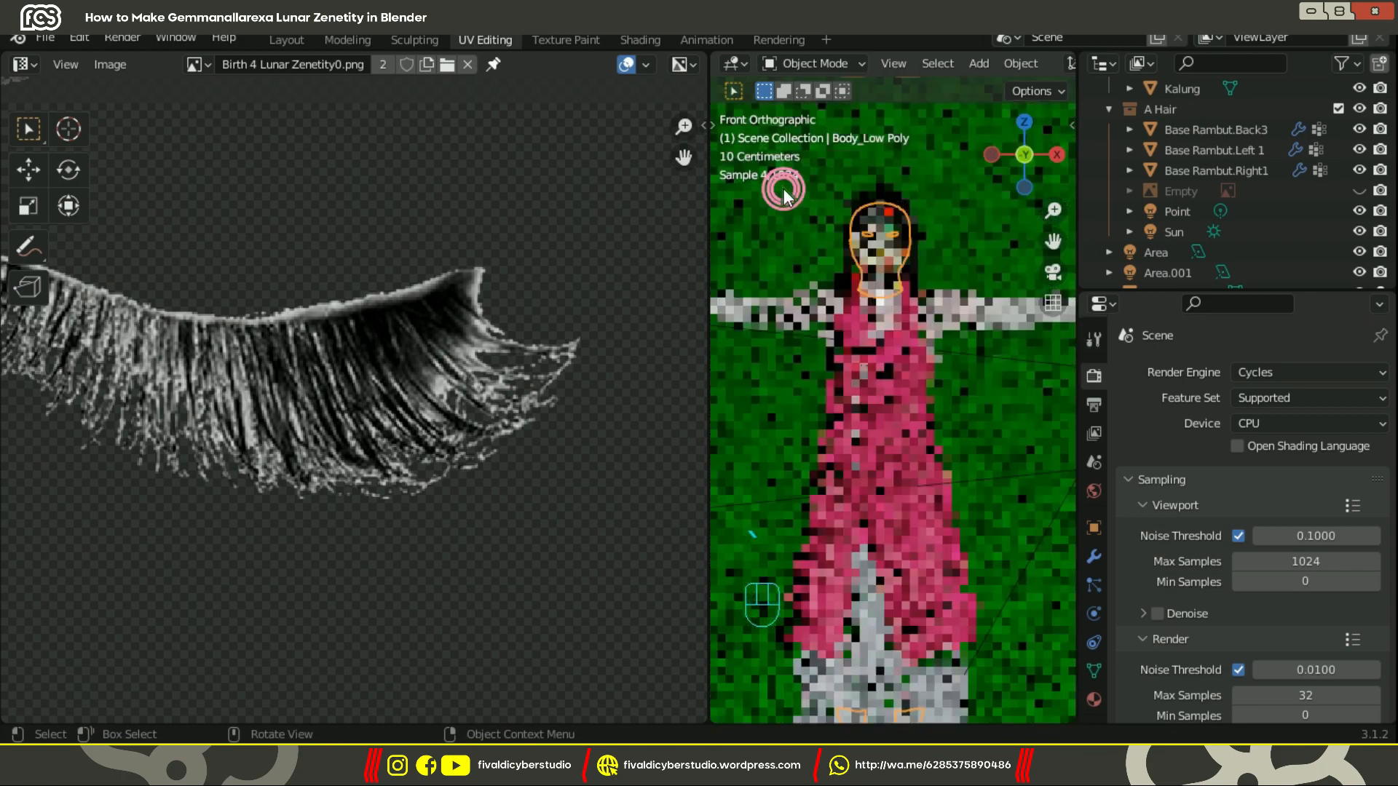
pyautogui.press('KP_Decimal')
pyautogui.press('Tab')
pyautogui.press('z')
pyautogui.click(803, 434)
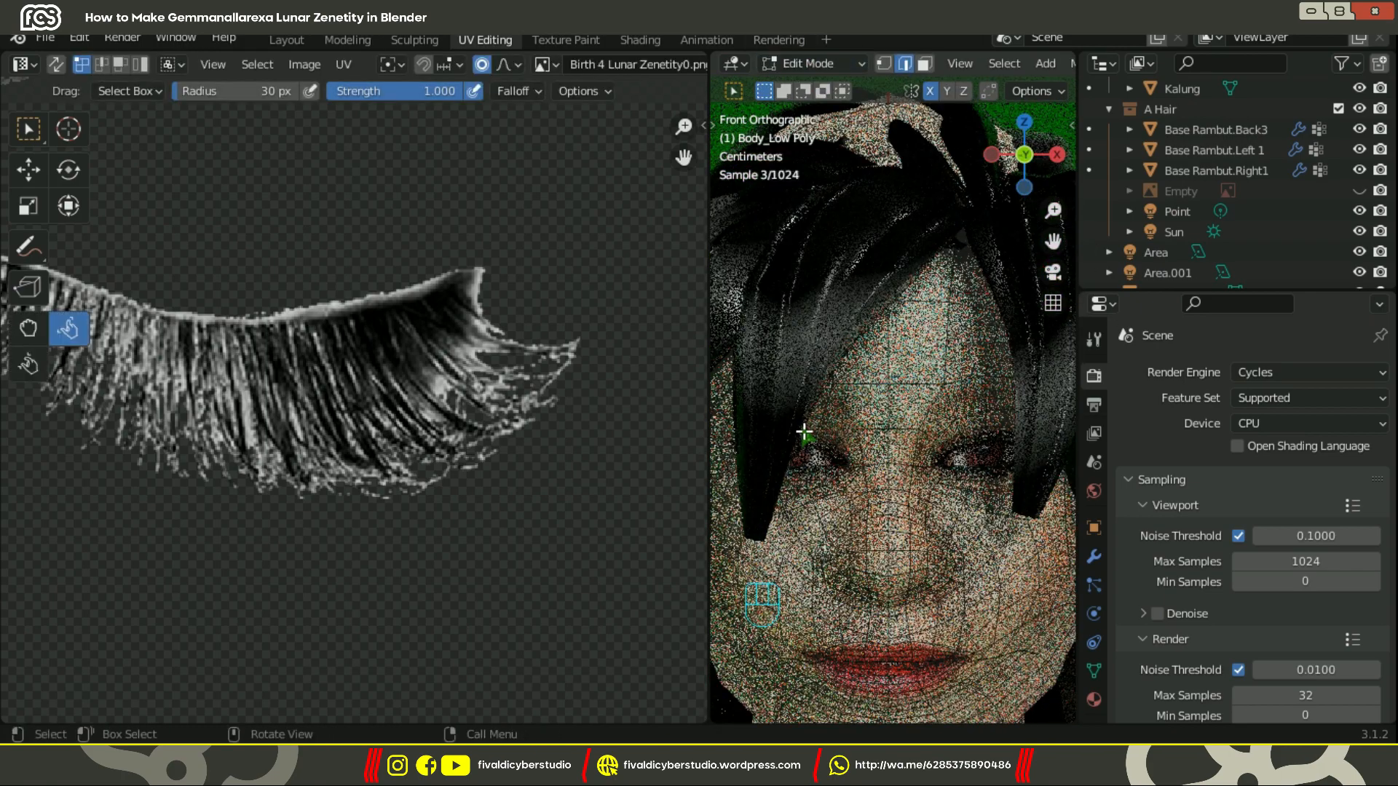
pyautogui.press('KP_Divide')
# Step: Switch to Material Preview shading and select the strip of brow faces above one eye
pyautogui.scroll(8, 925, 324)
pyautogui.keyDown('shift'); pyautogui.moveTo(926, 324); pyautogui.dragTo(931, 440, button='middle'); pyautogui.keyUp('shift')
pyautogui.scroll(3, 931, 440)
pyautogui.press('z')
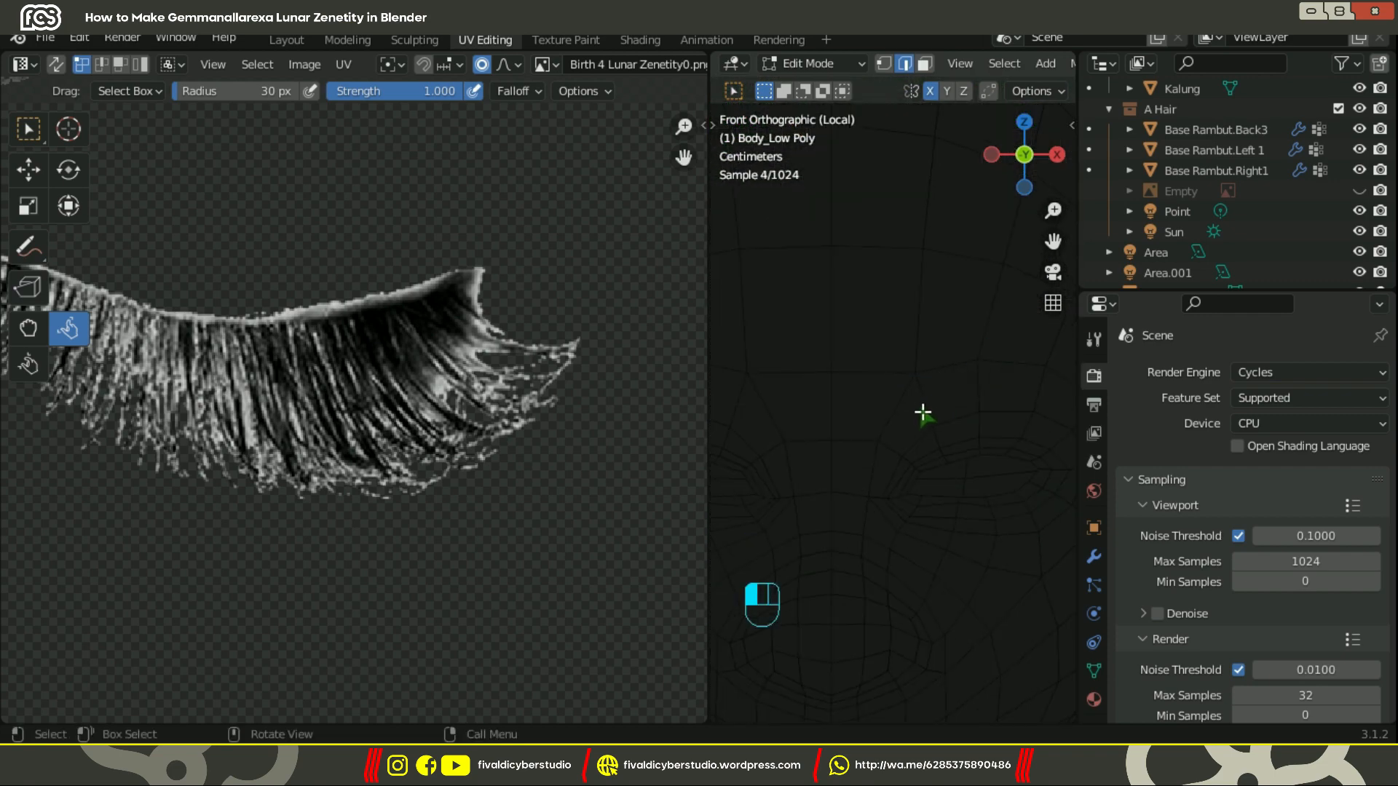
pyautogui.click(1035, 498)
pyautogui.press('z')
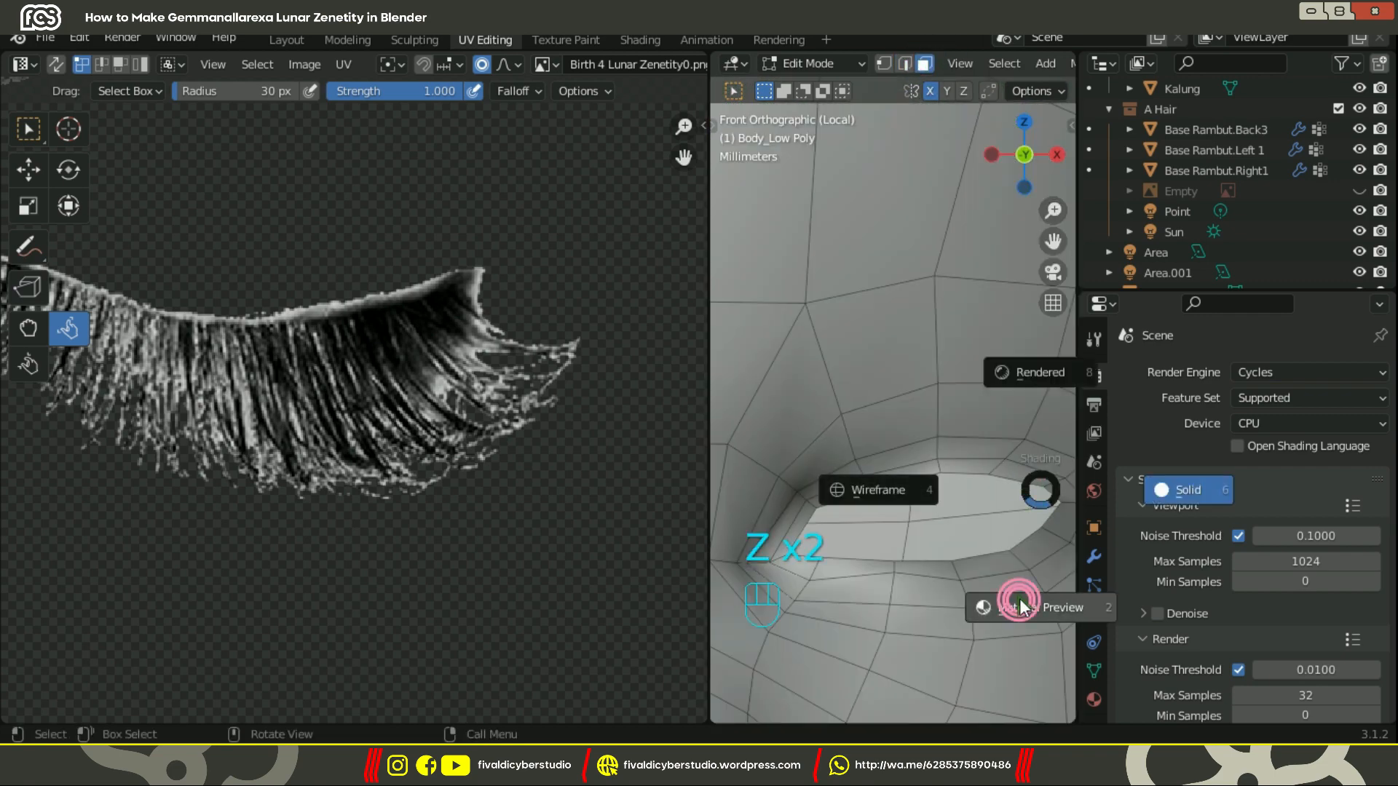
pyautogui.click(1016, 602)
pyautogui.scroll(-5, 972, 373)
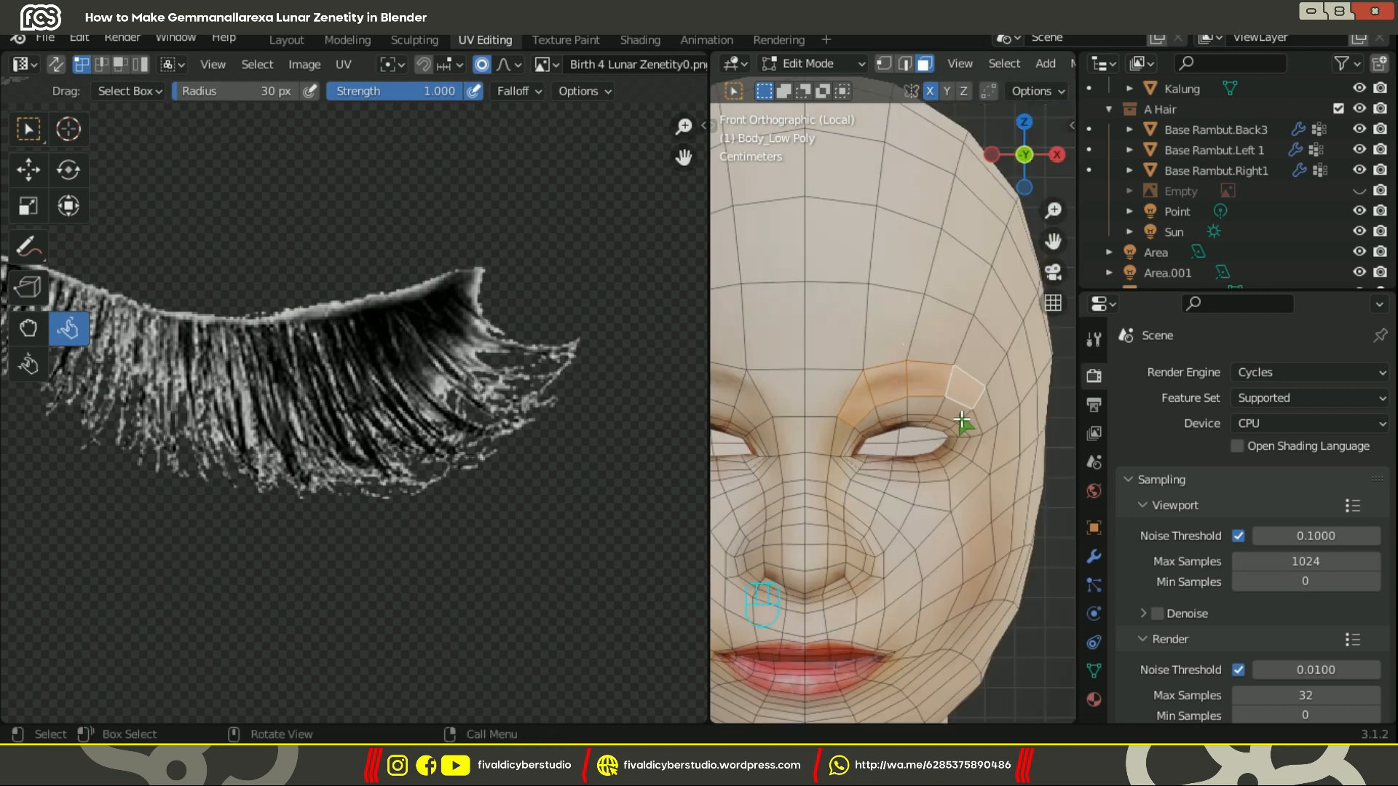
# Step: Duplicate the selected brow faces, separate them into their own object and rename it Alis.mirror
pyautogui.press('KP_3')
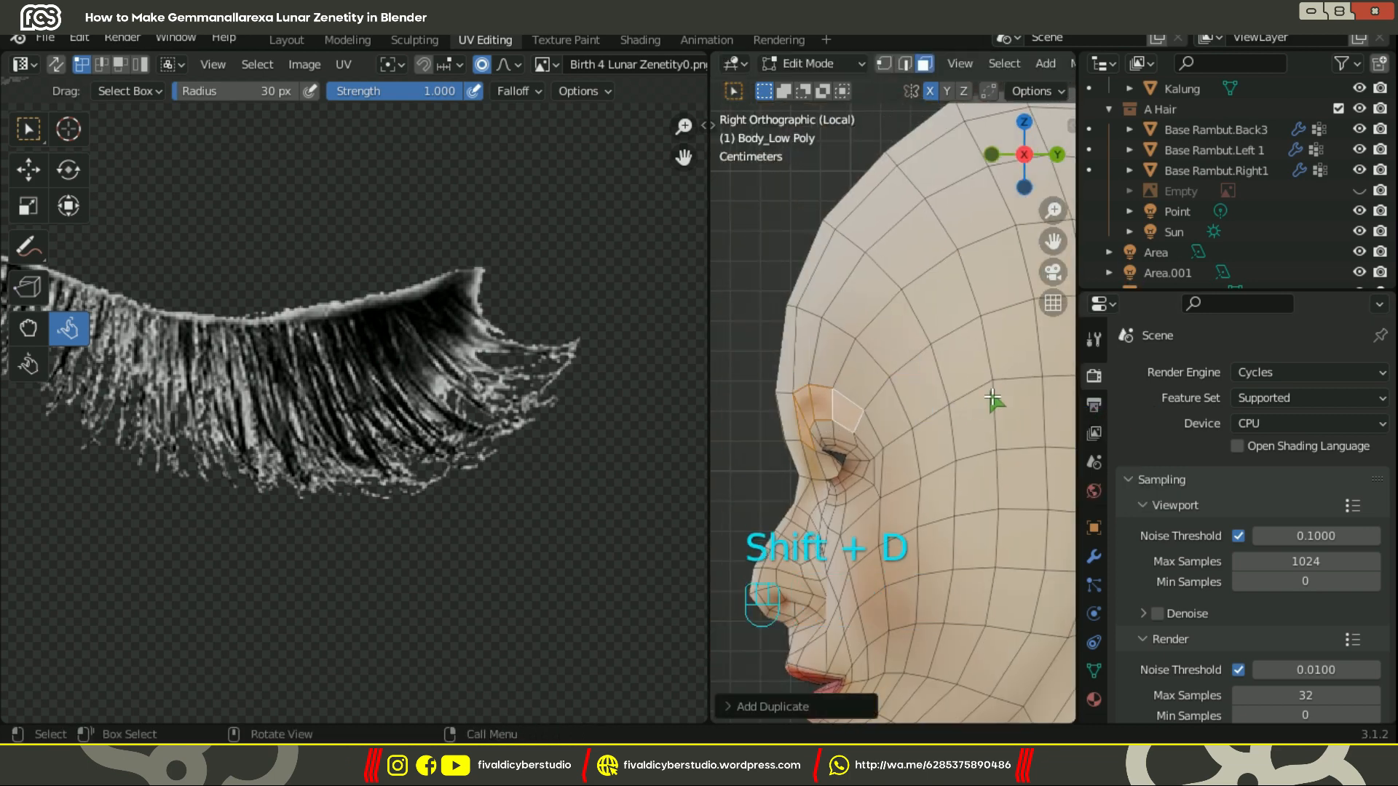
pyautogui.click(861, 370)
pyautogui.scroll(12, 1208, 191)
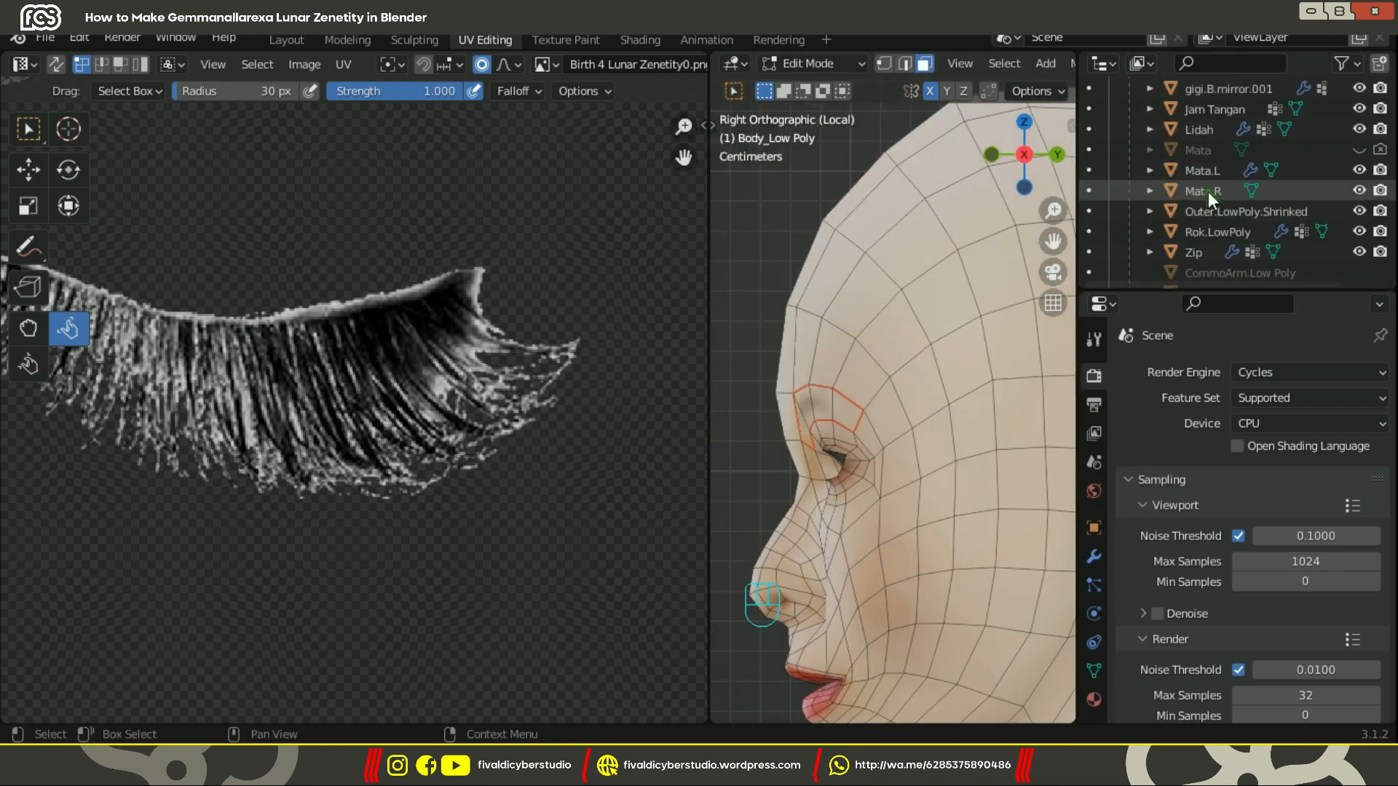
pyautogui.doubleClick(1231, 216)
pyautogui.write('Alis.mirror')
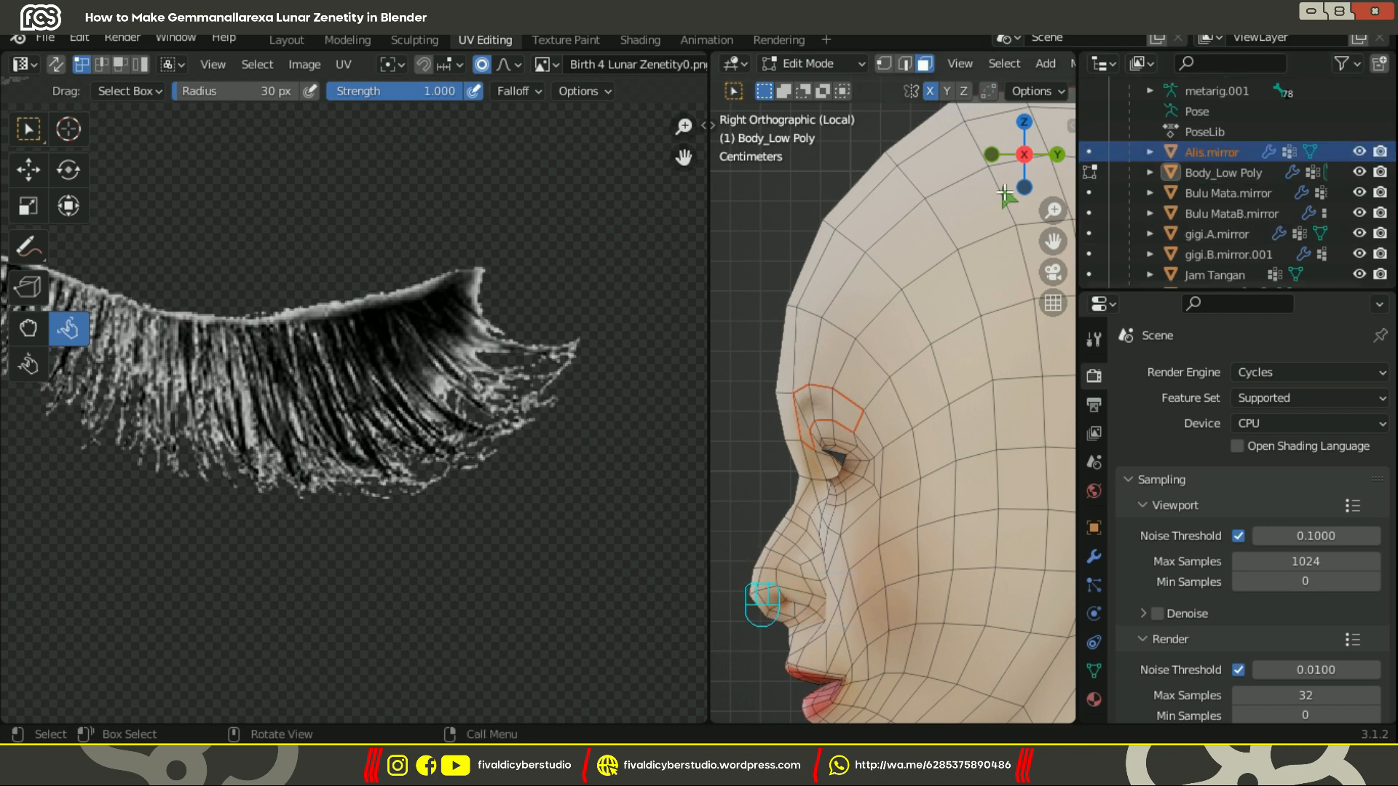
# Step: Widen the 3D viewport and unwrap the Alis.mirror eyebrow mesh in Edit Mode from the front view
pyautogui.press('Tab')
pyautogui.moveTo(836, 246); pyautogui.dragTo(942, 366, button='middle')
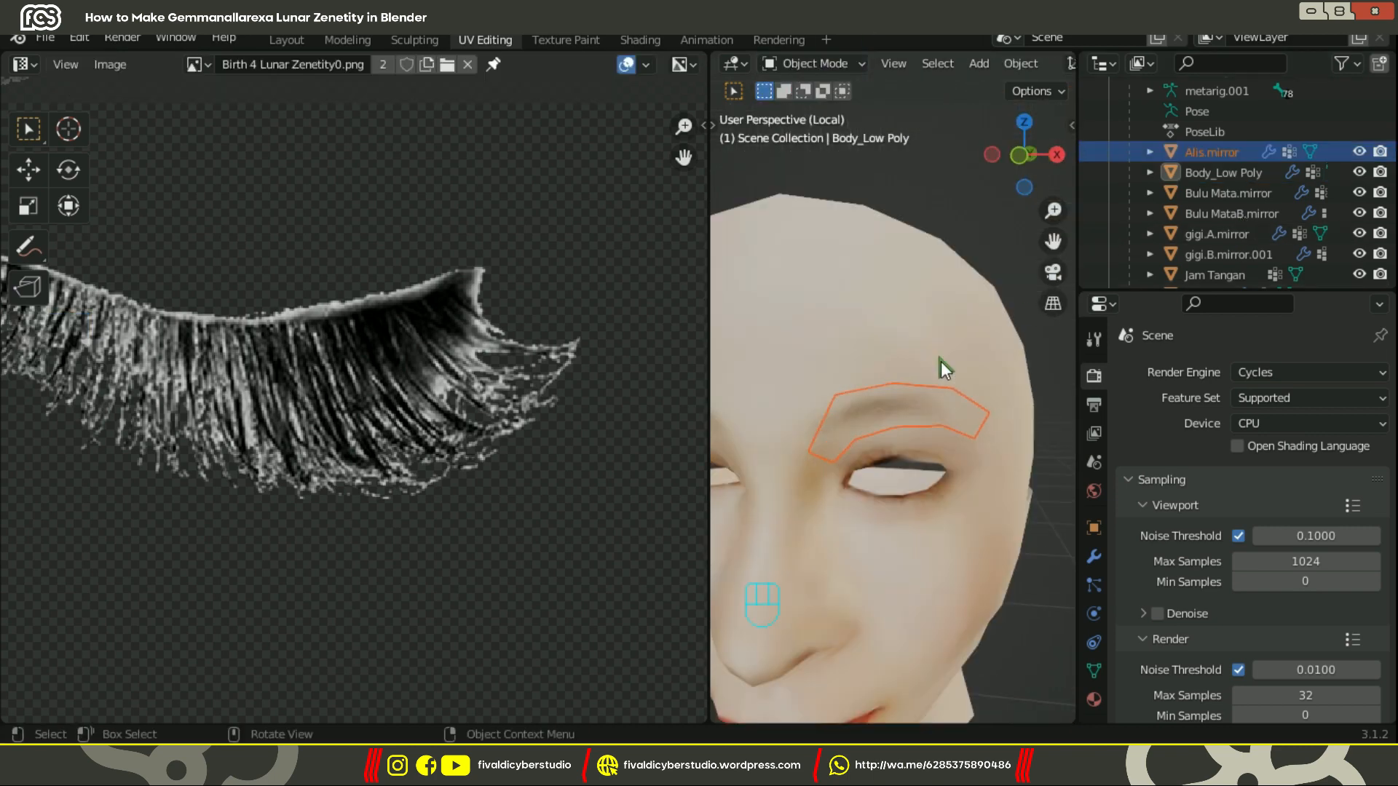
pyautogui.moveTo(1078, 349); pyautogui.dragTo(1197, 326)
pyautogui.press('KP_1')
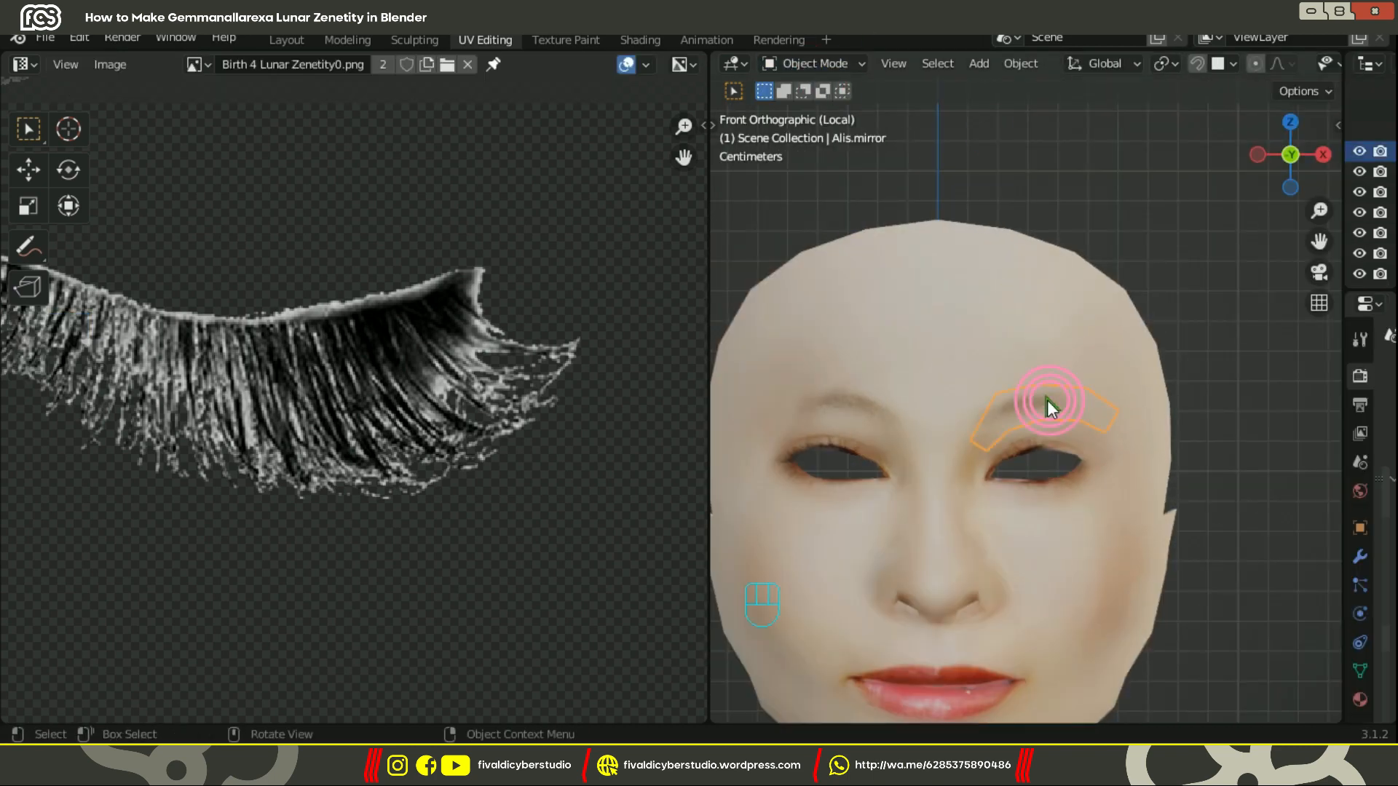
pyautogui.press('Tab')
pyautogui.click(1246, 65)
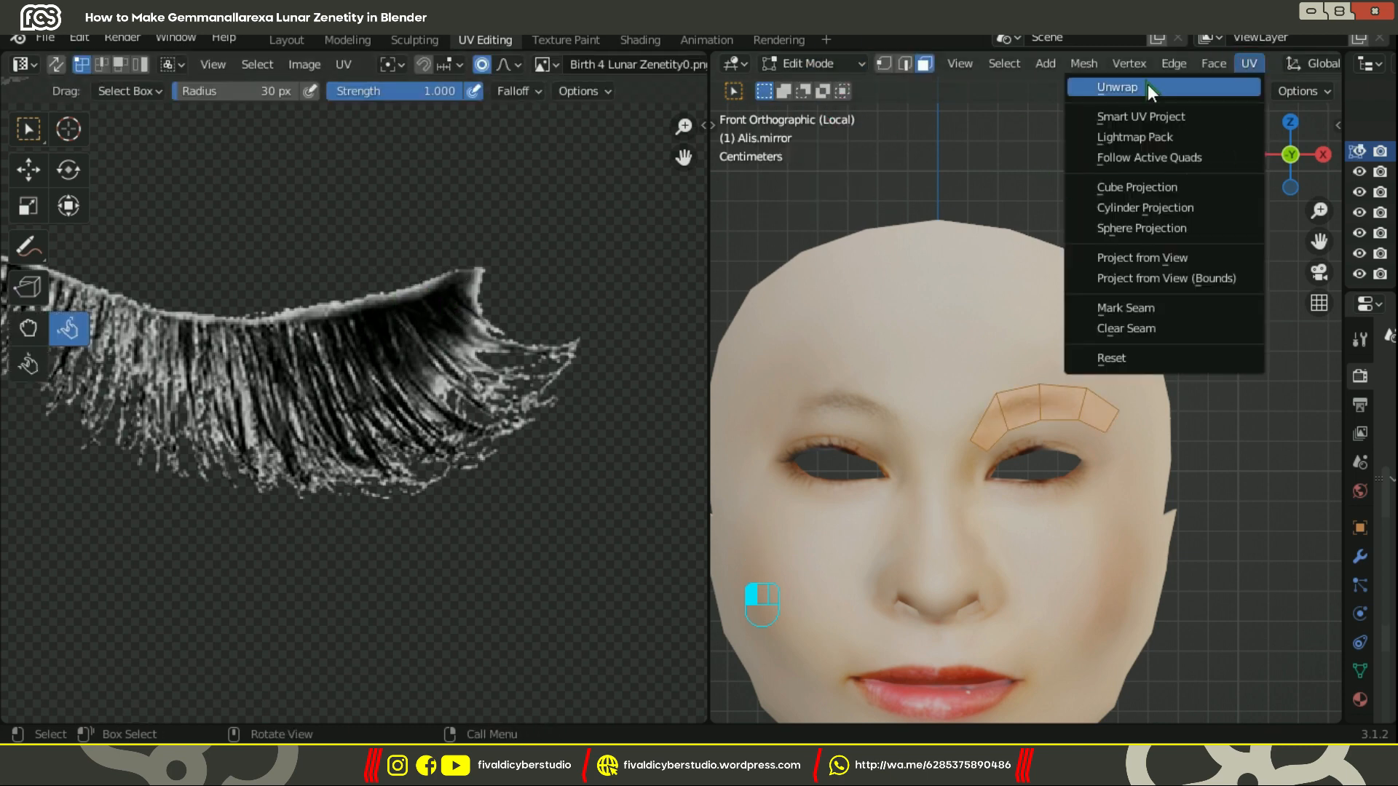
pyautogui.click(1150, 88)
# Step: Select the whole eyebrow UV island and rotate it 90 degrees
pyautogui.keyDown('shift'); pyautogui.scroll(-3, 561, 373); pyautogui.keyUp('shift')
pyautogui.press('a')
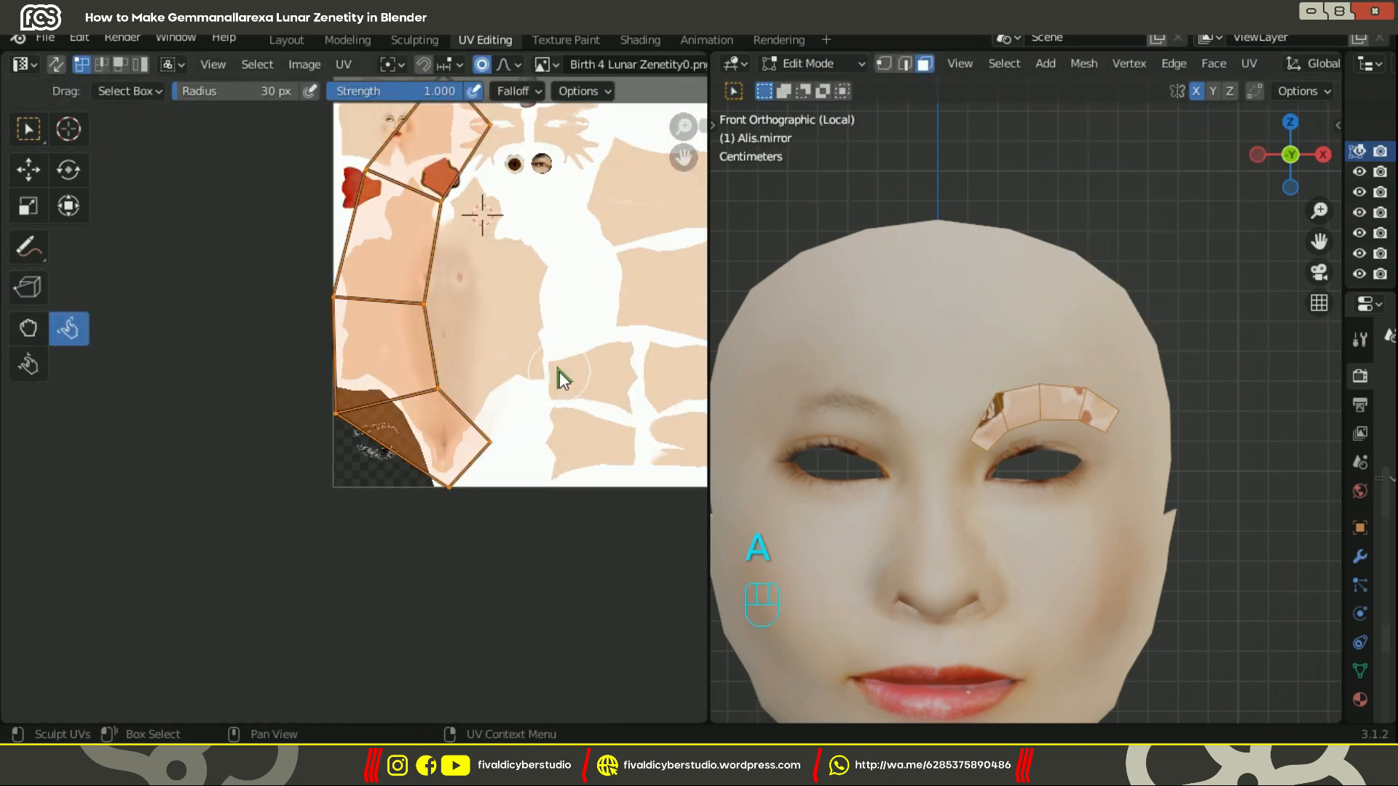
pyautogui.press('r')
pyautogui.press('Escape')
pyautogui.write('r90')
pyautogui.press('Return')
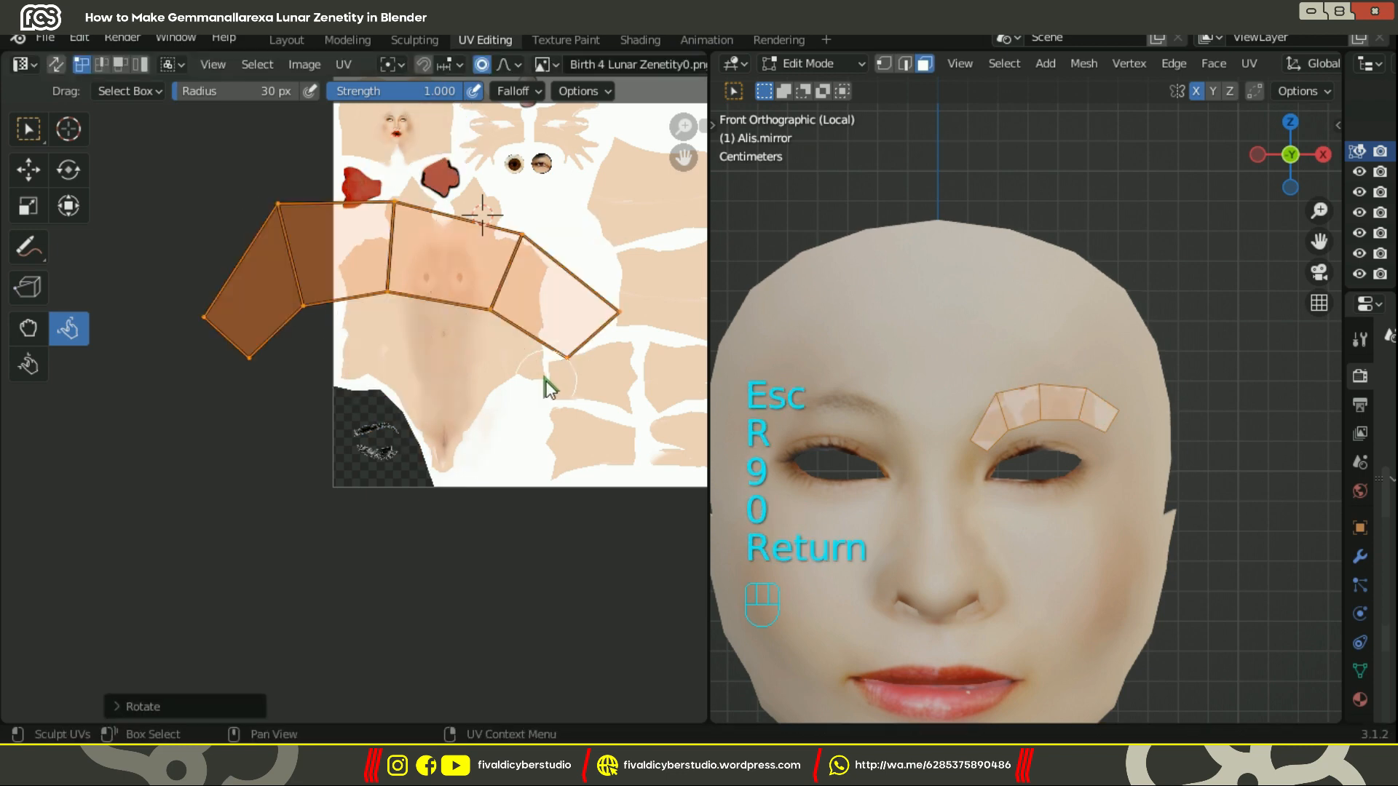
# Step: Scale the eyebrow UV island down and move it over the eyebrow image in the texture
pyautogui.press('s')
pyautogui.click(440, 345)
pyautogui.press('g')
pyautogui.click(414, 489)
pyautogui.scroll(7, 364, 423)
pyautogui.scroll(3, 437, 473)
pyautogui.press('s')
pyautogui.click(518, 509)
pyautogui.keyDown('shift'); pyautogui.moveTo(518, 509); pyautogui.dragTo(449, 477, button='middle'); pyautogui.keyUp('shift')
pyautogui.press('g')
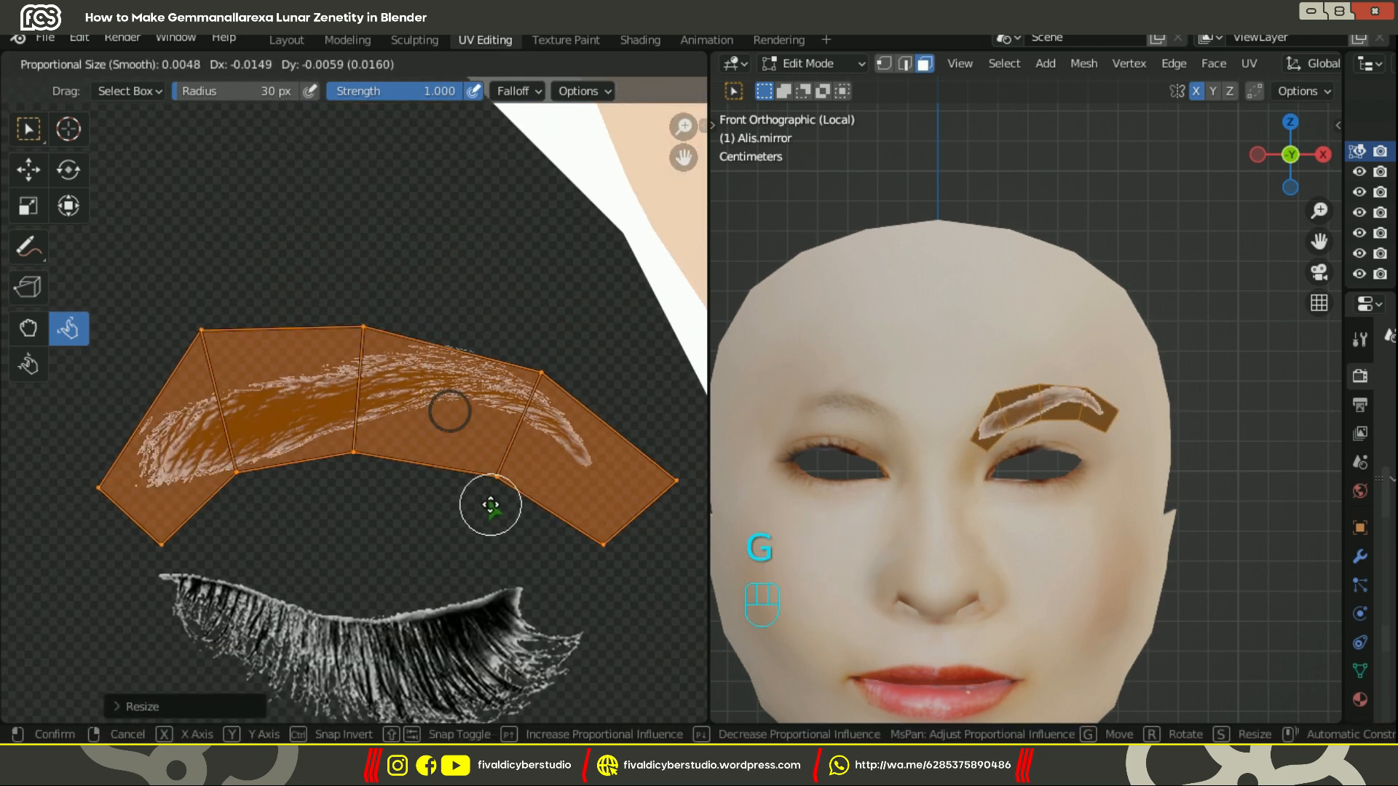
pyautogui.click(500, 503)
# Step: Leave local view, widen the UV editor and return the eyebrow to Edit Mode
pyautogui.scroll(1, 588, 508)
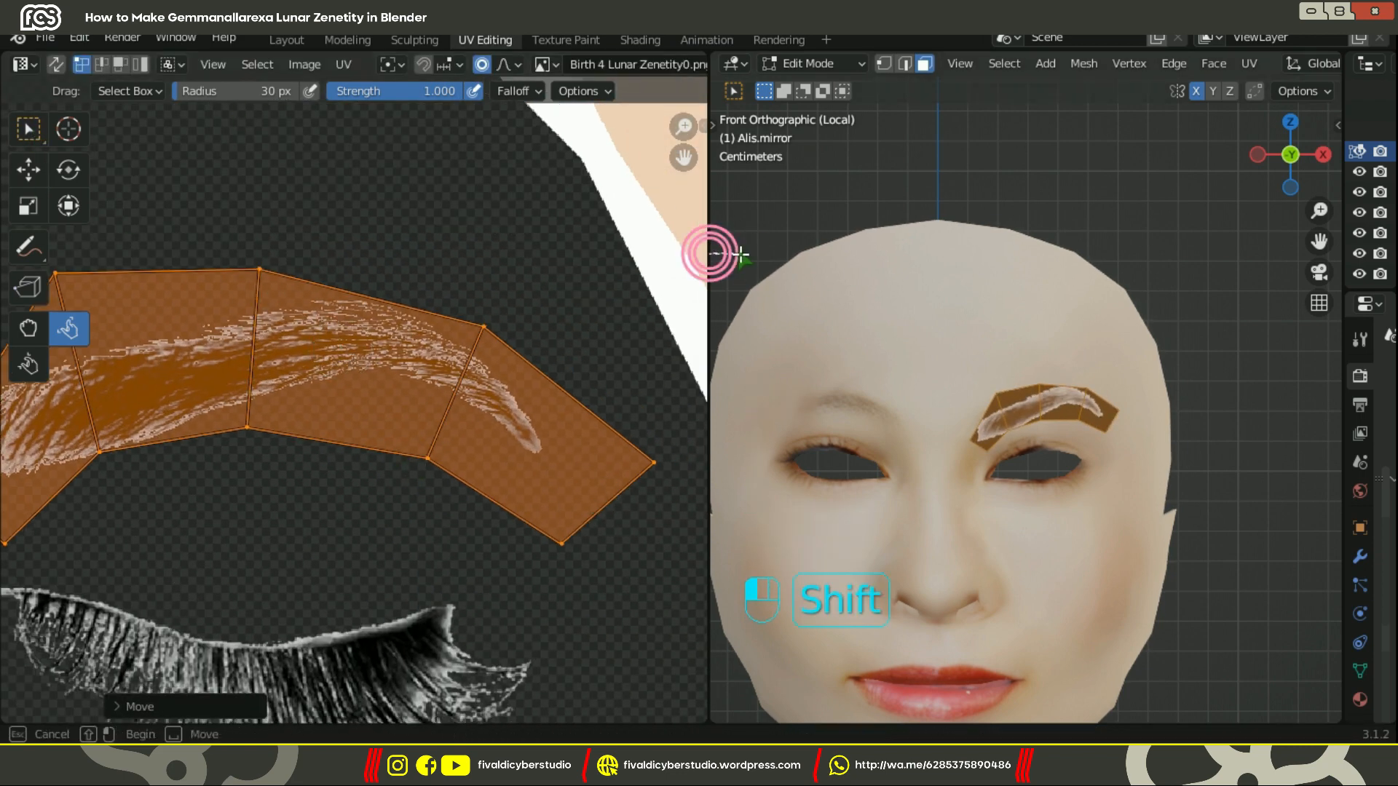
pyautogui.scroll(2, 1094, 258)
pyautogui.click(809, 87)
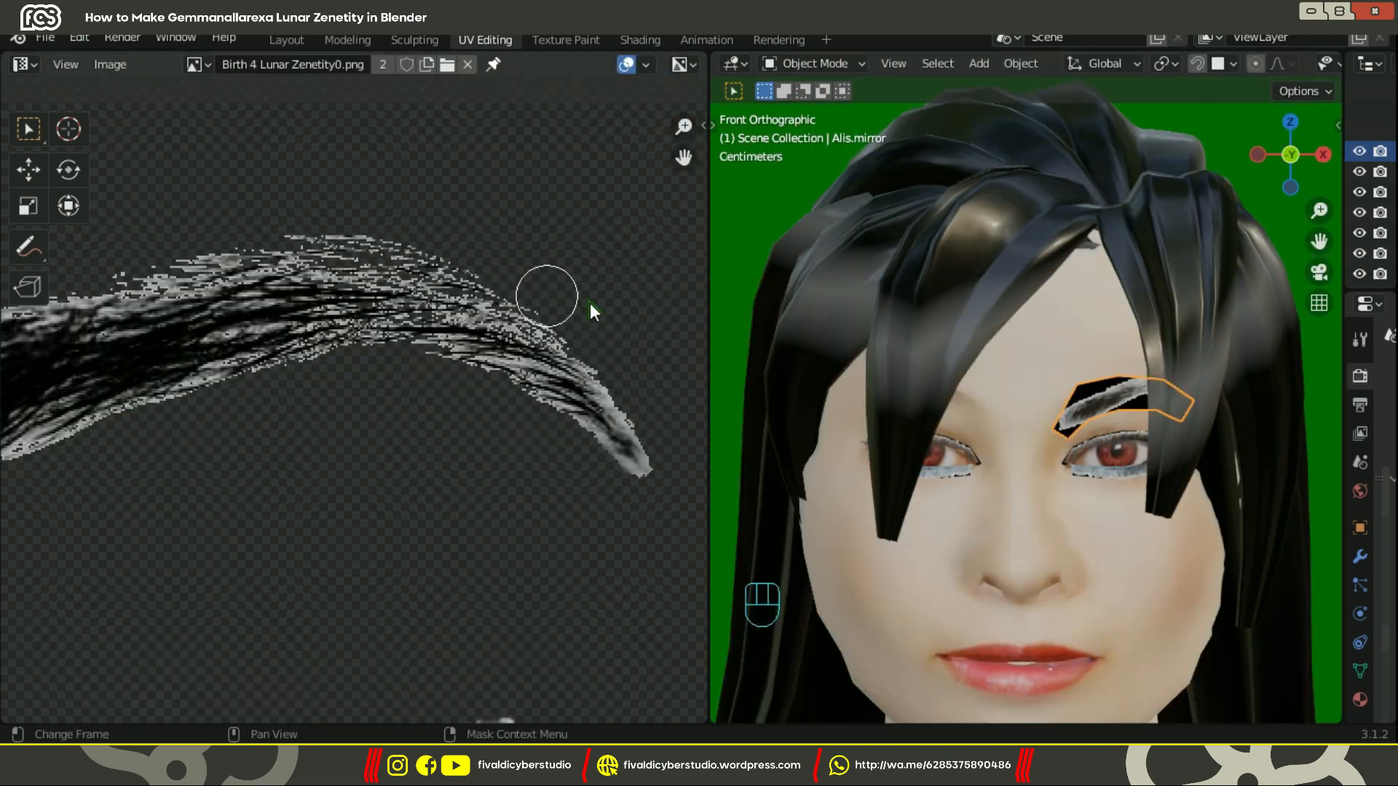
pyautogui.moveTo(706, 228); pyautogui.dragTo(925, 229)
pyautogui.click(1034, 63)
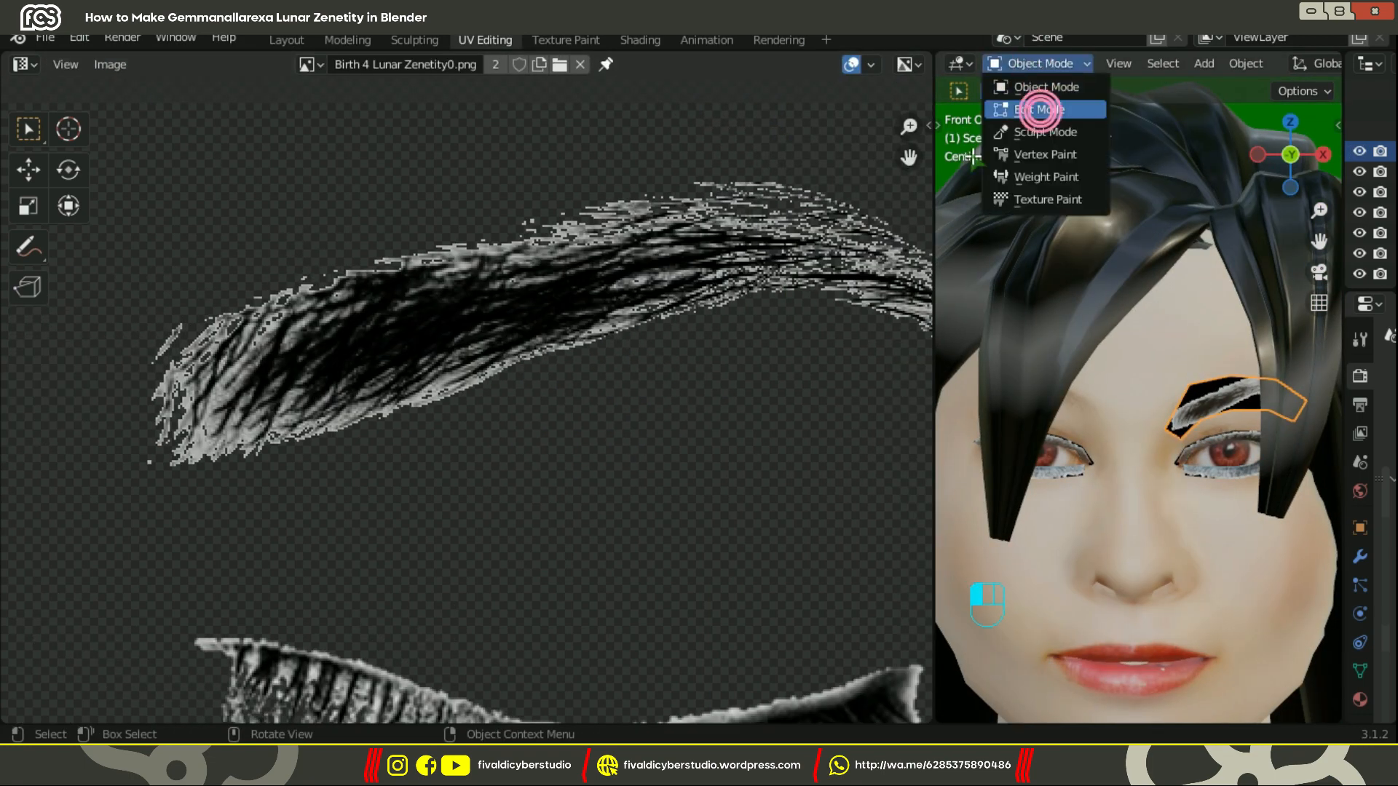
pyautogui.click(1037, 109)
# Step: Move the two end UV vertices at the eyebrow's thick inner end closer to the hair texture
pyautogui.moveTo(141, 248); pyautogui.dragTo(302, 244, button='middle')
pyautogui.click(245, 449)
pyautogui.press('g')
pyautogui.click(328, 303)
pyautogui.click(371, 559)
pyautogui.press('g')
pyautogui.click(309, 493)
# Step: Move the lower-edge UV vertices up to follow the underside of the eyebrow texture
pyautogui.click(518, 418)
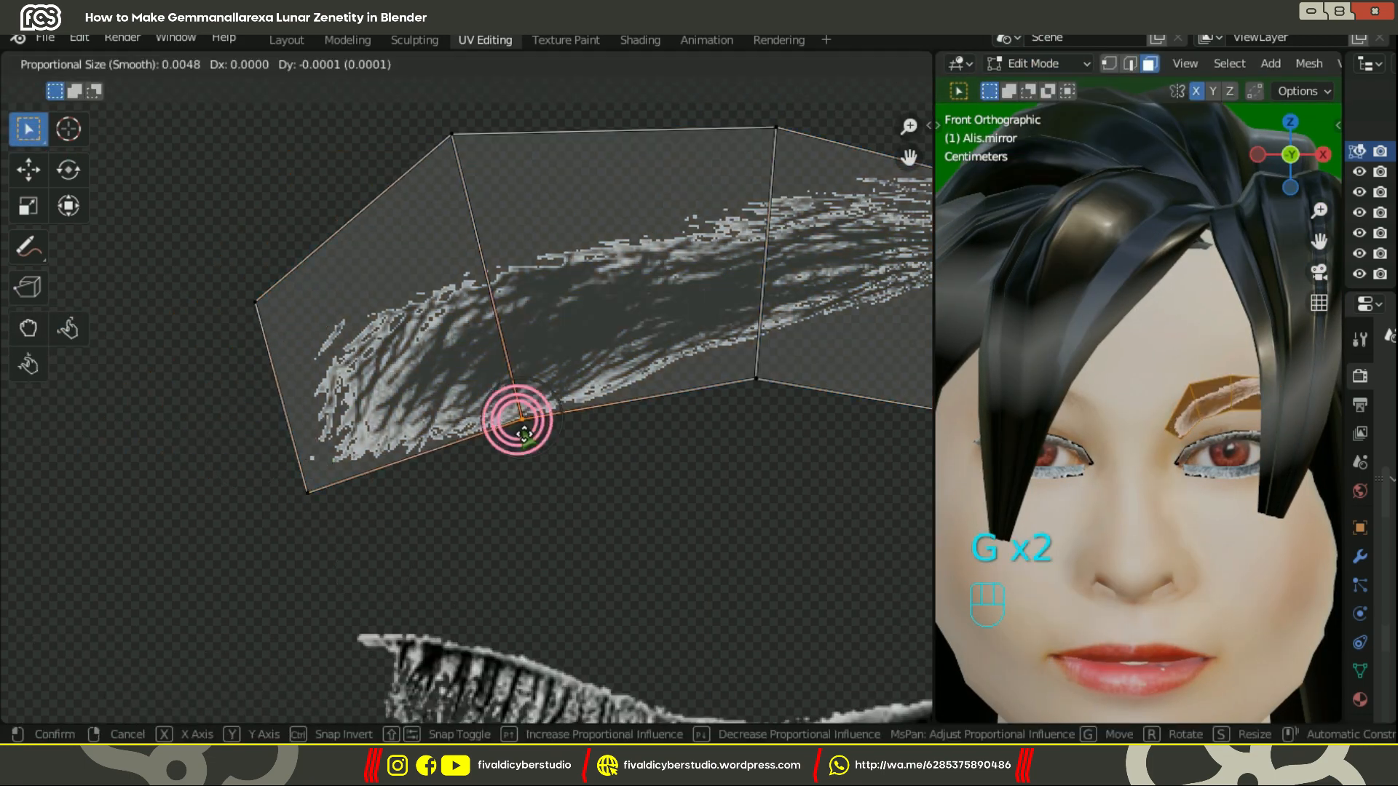
pyautogui.press('g')
pyautogui.click(528, 388)
pyautogui.click(722, 455)
pyautogui.press('g')
pyautogui.click(693, 344)
pyautogui.keyDown('shift'); pyautogui.moveTo(668, 412); pyautogui.dragTo(554, 415, button='middle'); pyautogui.keyUp('shift')
# Step: Pull the UV vertices at the eyebrow's thin tail in to the tip of the texture
pyautogui.click(840, 600)
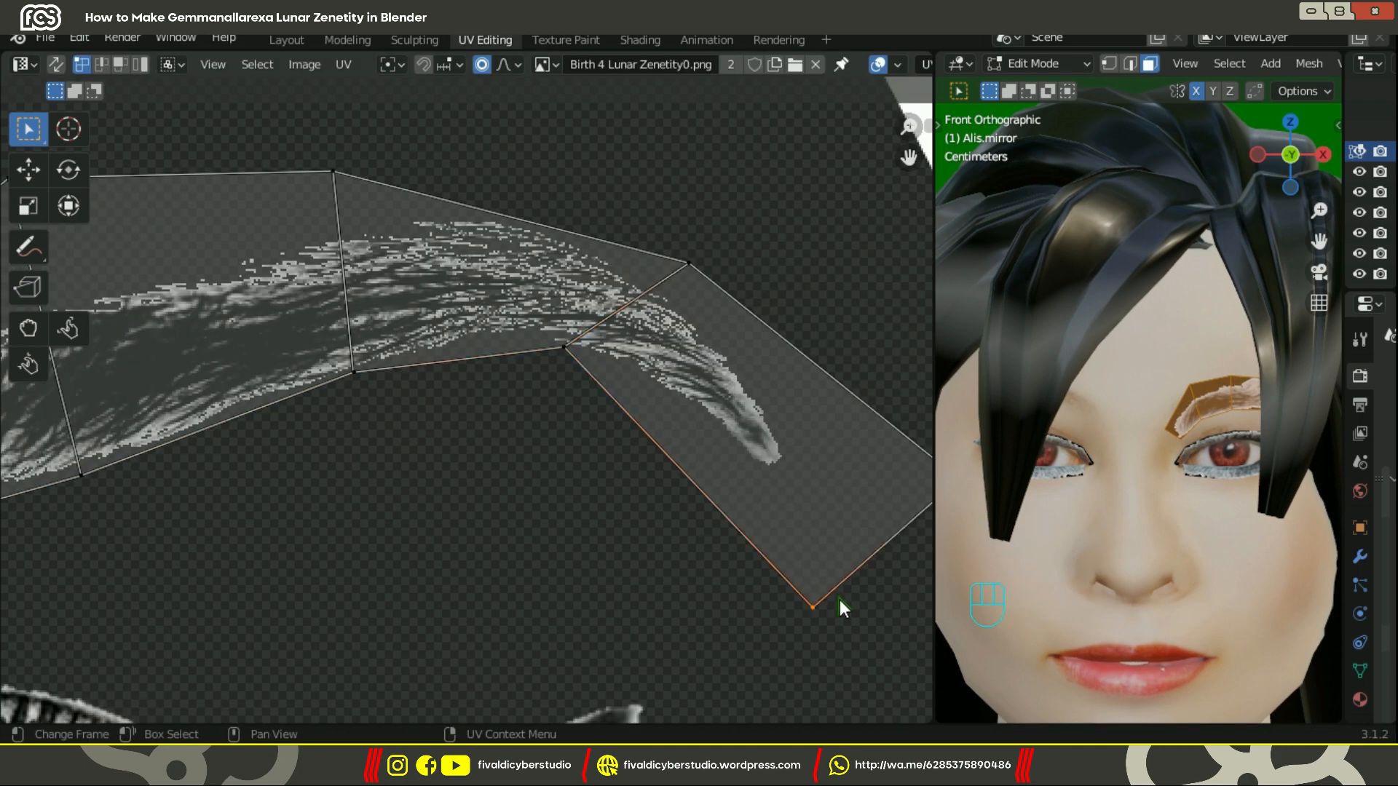
pyautogui.click(889, 501)
pyautogui.press('g')
pyautogui.click(710, 484)
pyautogui.keyDown('shift'); pyautogui.moveTo(710, 483); pyautogui.dragTo(910, 596, button='middle'); pyautogui.keyUp('shift')
pyautogui.click(855, 443)
pyautogui.press('g')
pyautogui.click(802, 424)
pyautogui.keyDown('shift'); pyautogui.moveTo(801, 424); pyautogui.dragTo(662, 386, button='middle'); pyautogui.keyUp('shift')
# Step: Fit the UV vertices around the eyebrow's arch and tail closely to the texture outline
pyautogui.click(515, 493)
pyautogui.click(823, 461)
pyautogui.press('g')
pyautogui.click(790, 428)
pyautogui.click(867, 632)
pyautogui.press('g')
pyautogui.click(858, 619)
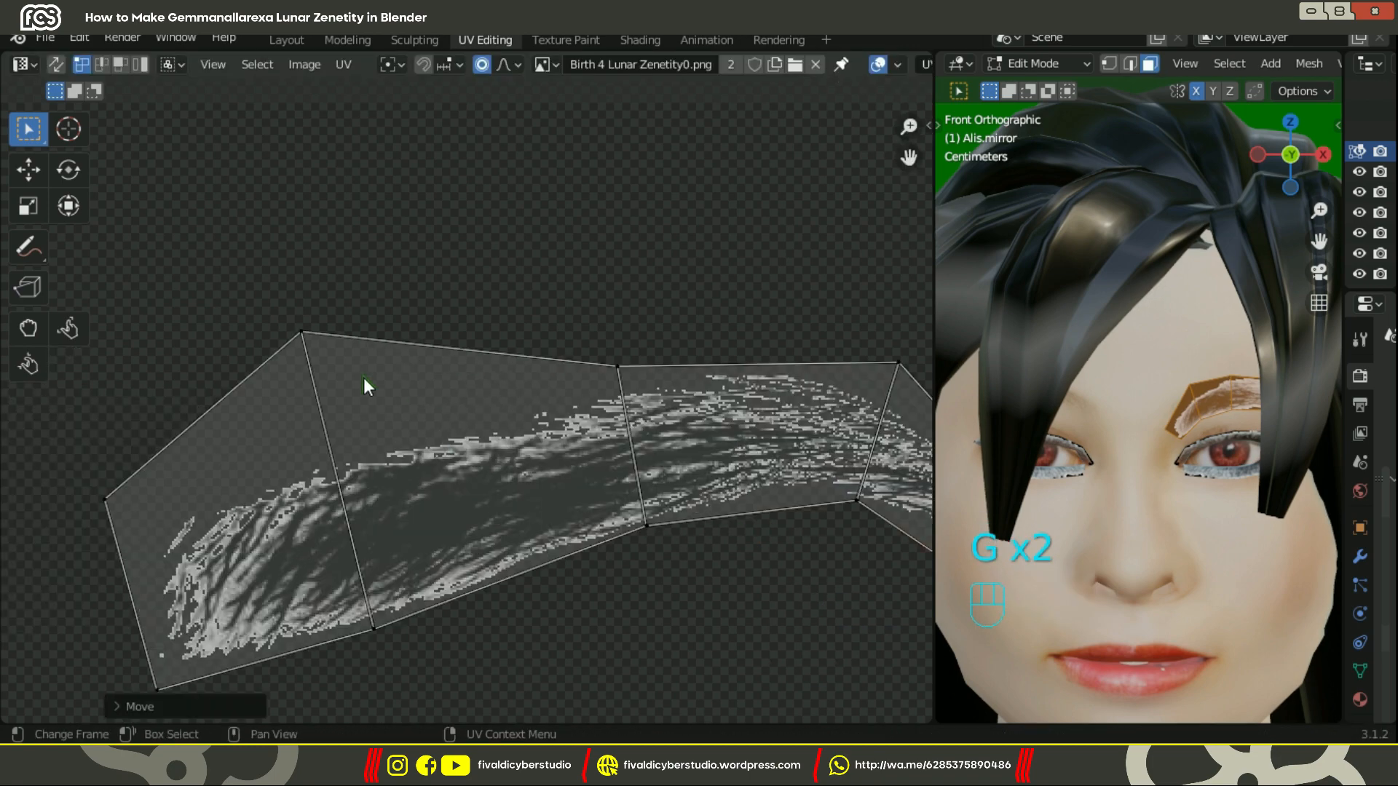
# Step: Lower the upper UV vertices at the eyebrow's inner end to the top of the hair texture
pyautogui.press('g')
pyautogui.click(341, 506)
pyautogui.click(109, 505)
pyautogui.press('g')
pyautogui.click(122, 538)
pyautogui.scroll(-4, 243, 404)
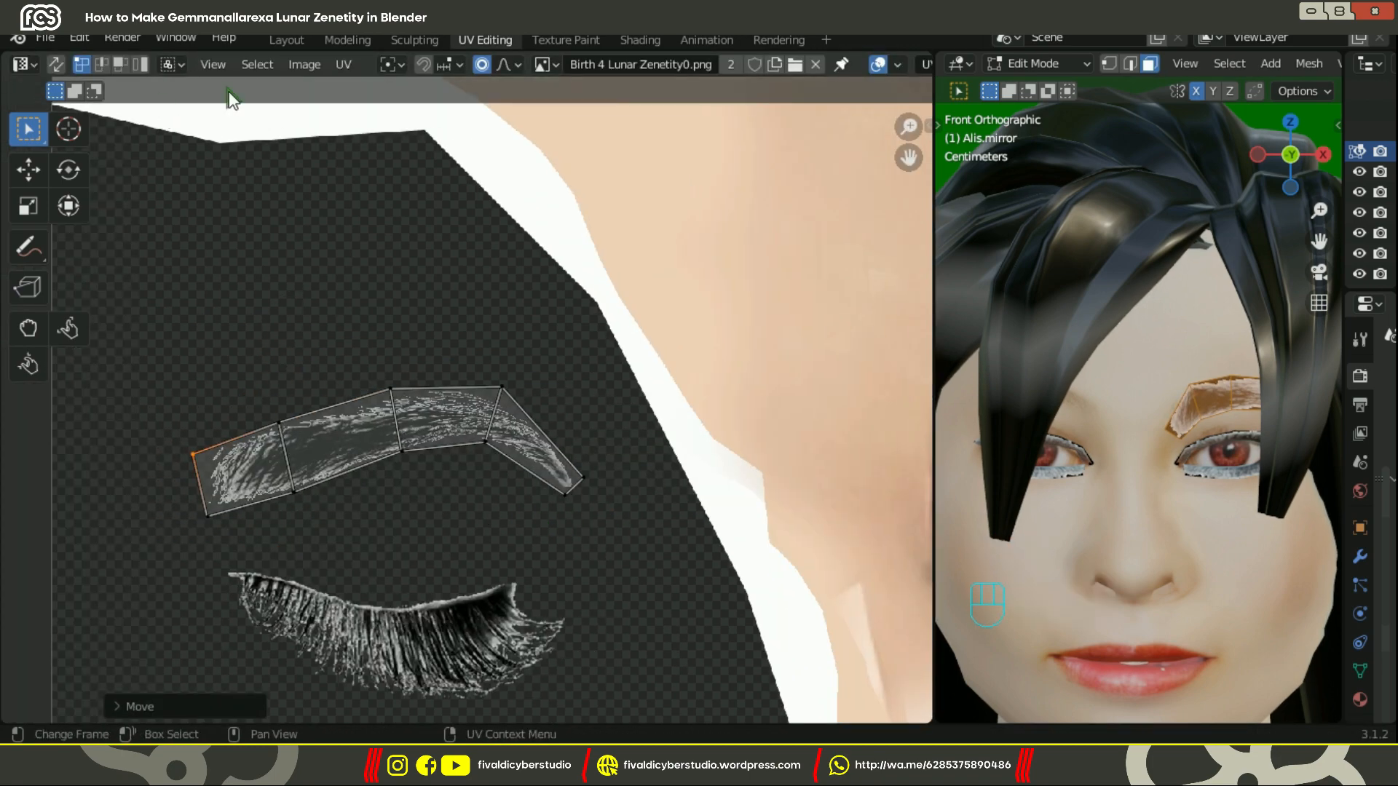
# Step: Return to Object Mode and set the viewport to Rendered shading
pyautogui.click(1046, 86)
pyautogui.press('z')
pyautogui.click(1160, 313)
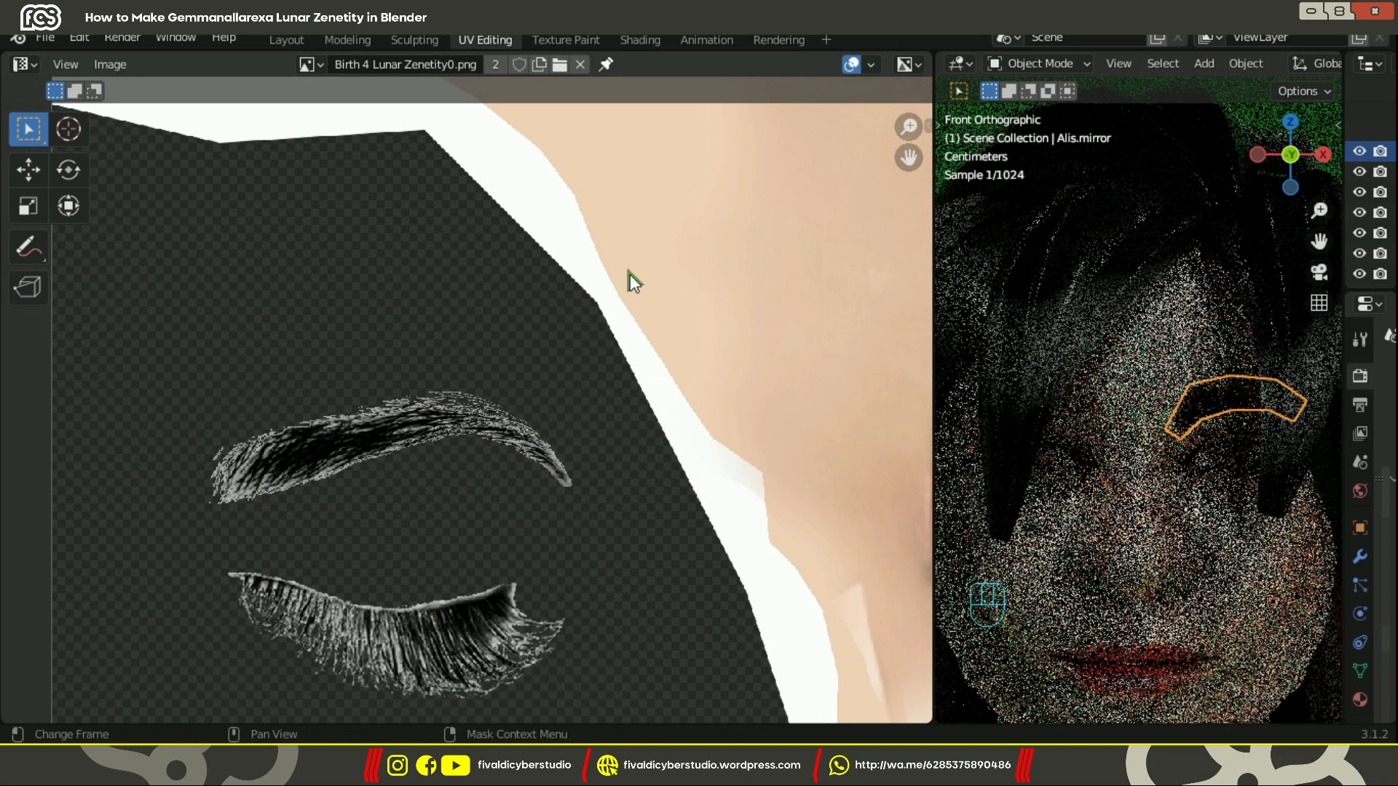
# Step: Move the eyebrow slightly along the Y axis in the side view
pyautogui.press('KP_3')
pyautogui.scroll(2, 1242, 435)
pyautogui.press('g')
pyautogui.press('y')
pyautogui.click(1213, 267)
pyautogui.scroll(-3, 1212, 268)
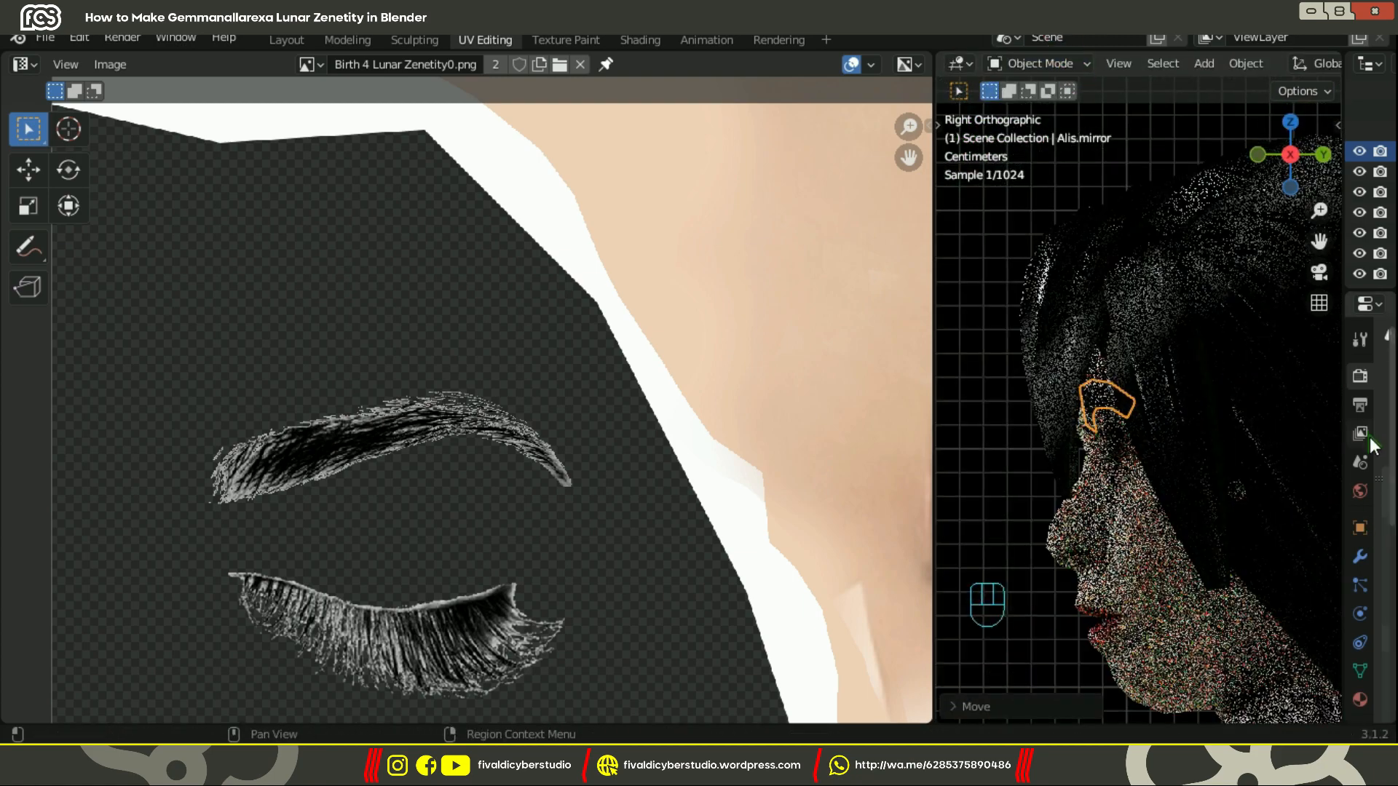
# Step: Widen the outliner and properties column and add a Mirror modifier to the eyebrow
pyautogui.press('KP_1')
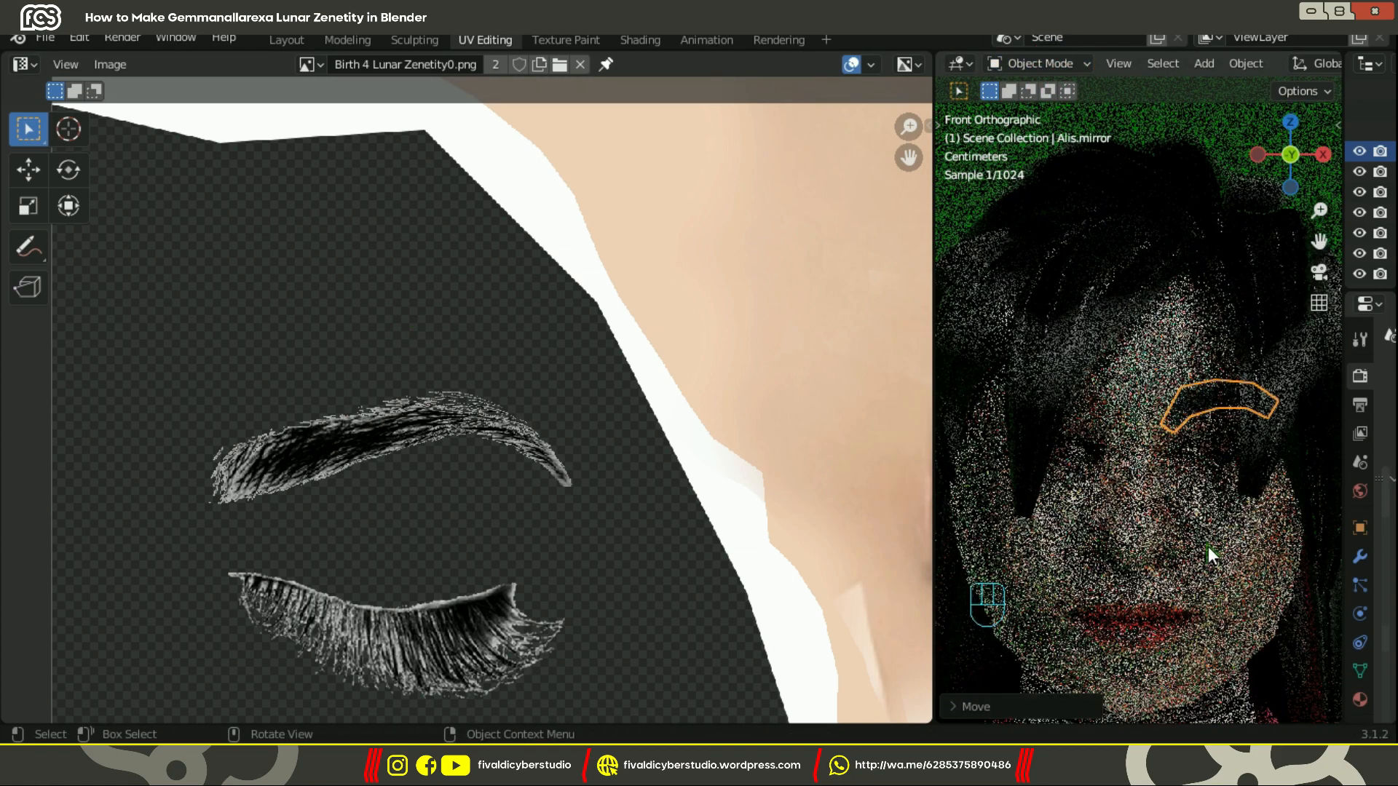
pyautogui.moveTo(503, 269); pyautogui.dragTo(431, 269)
pyautogui.moveTo(1343, 255); pyautogui.dragTo(947, 257)
pyautogui.click(962, 556)
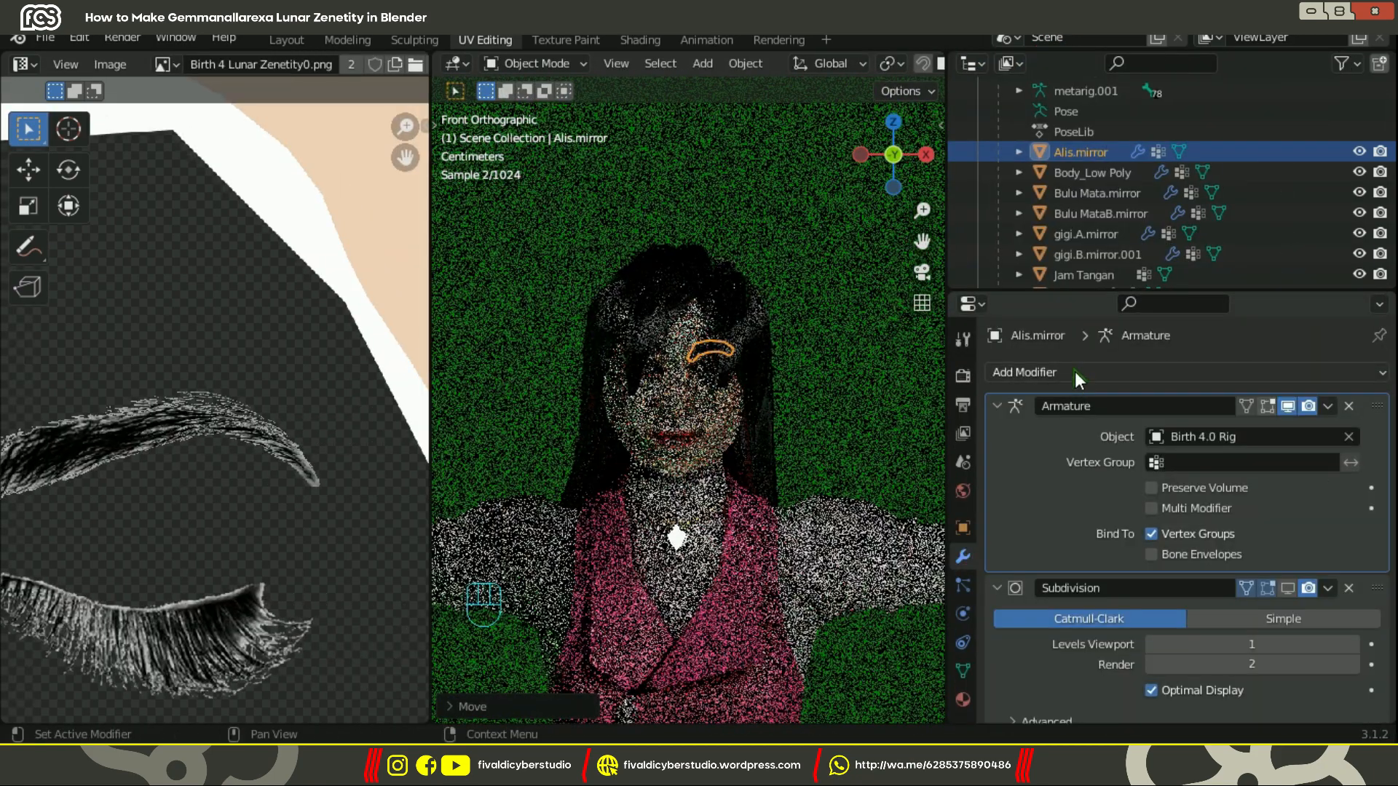
pyautogui.click(1075, 372)
pyautogui.click(972, 608)
# Step: Hide the A Hair collection and deselect the eyebrows to show the bare face with both brows
pyautogui.scroll(5, 728, 389)
pyautogui.scroll(-8, 1150, 272)
pyautogui.click(963, 375)
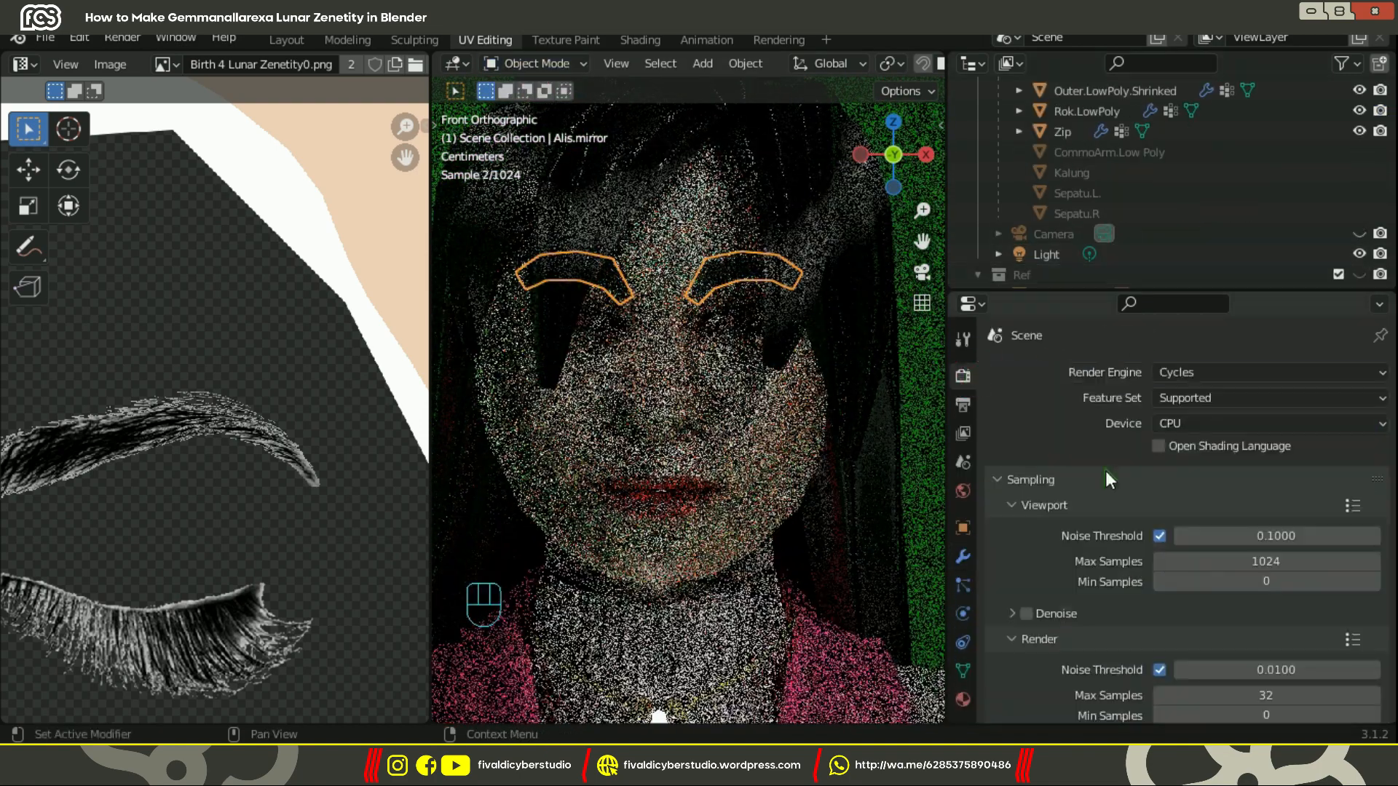
pyautogui.scroll(-6, 1259, 217)
pyautogui.scroll(3, 1266, 207)
pyautogui.click(962, 340)
pyautogui.scroll(-3, 1357, 168)
pyautogui.click(1359, 111)
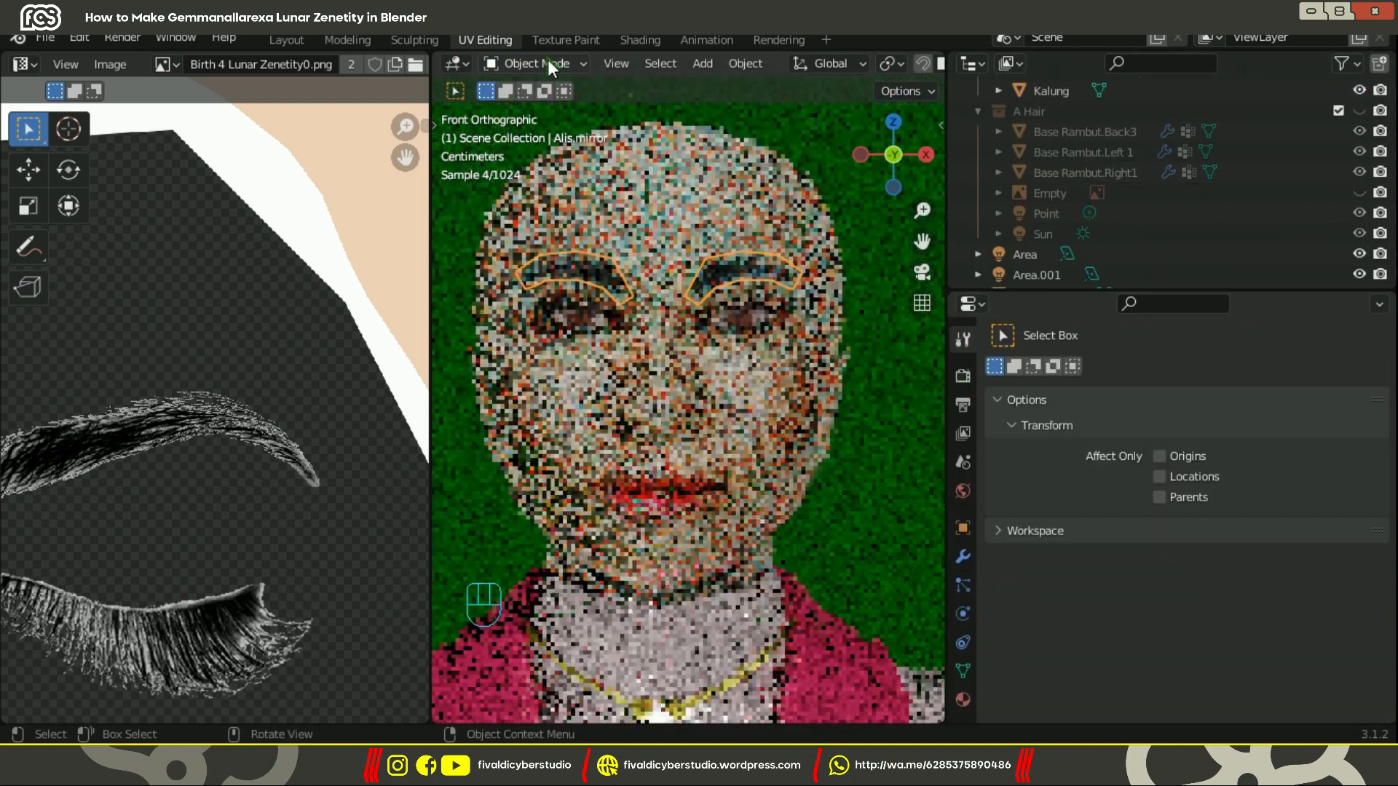
pyautogui.click(915, 373)
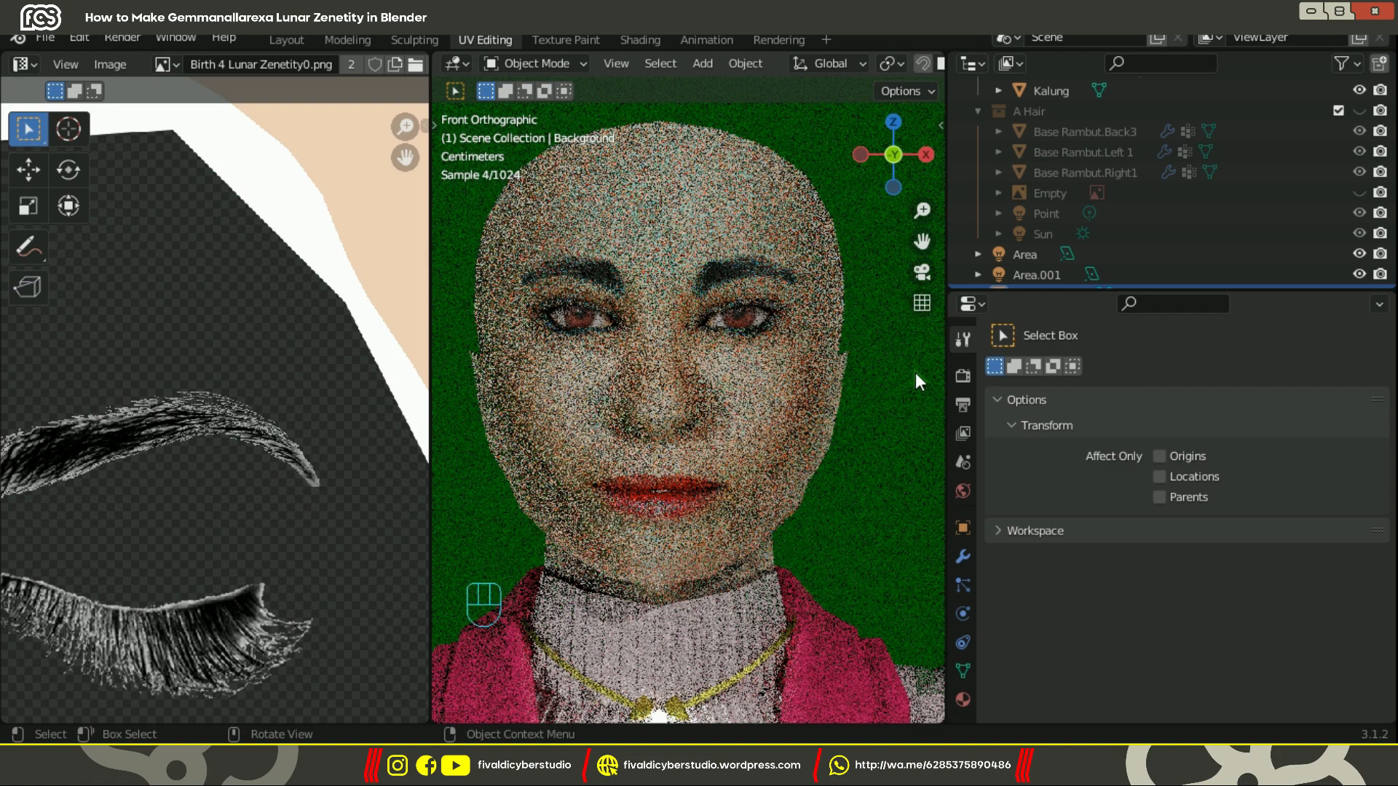
# Step: Select the eyebrow in the front view and put it in Edit Mode
pyautogui.moveTo(915, 373)
pyautogui.mouseDown(button='middle')
pyautogui.moveTo(759, 324)
pyautogui.moveTo(901, 379)
pyautogui.mouseUp(button='middle')
pyautogui.press('KP_1')
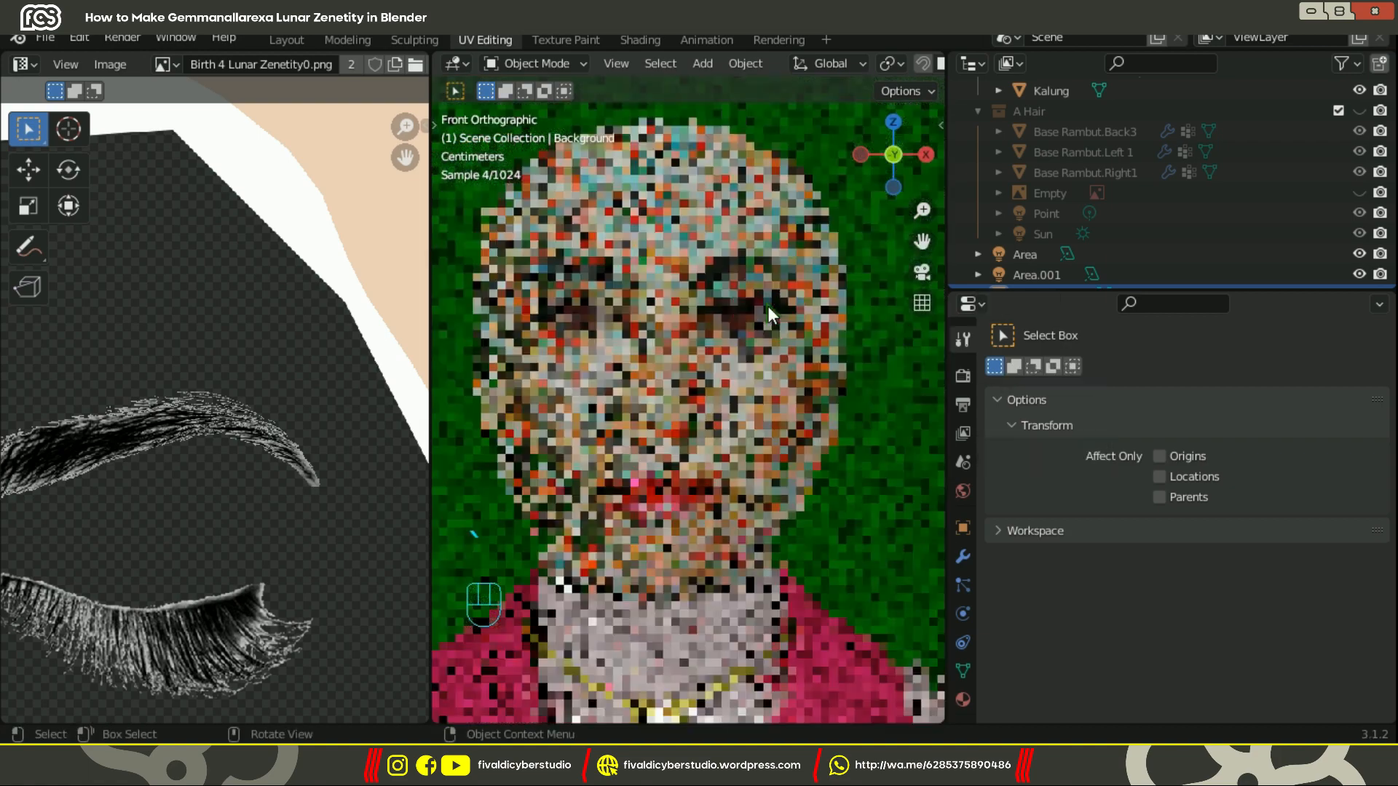
pyautogui.keyDown('shift'); pyautogui.moveTo(768, 306); pyautogui.dragTo(740, 417, button='middle'); pyautogui.keyUp('shift')
pyautogui.scroll(4, 740, 416)
pyautogui.click(737, 358)
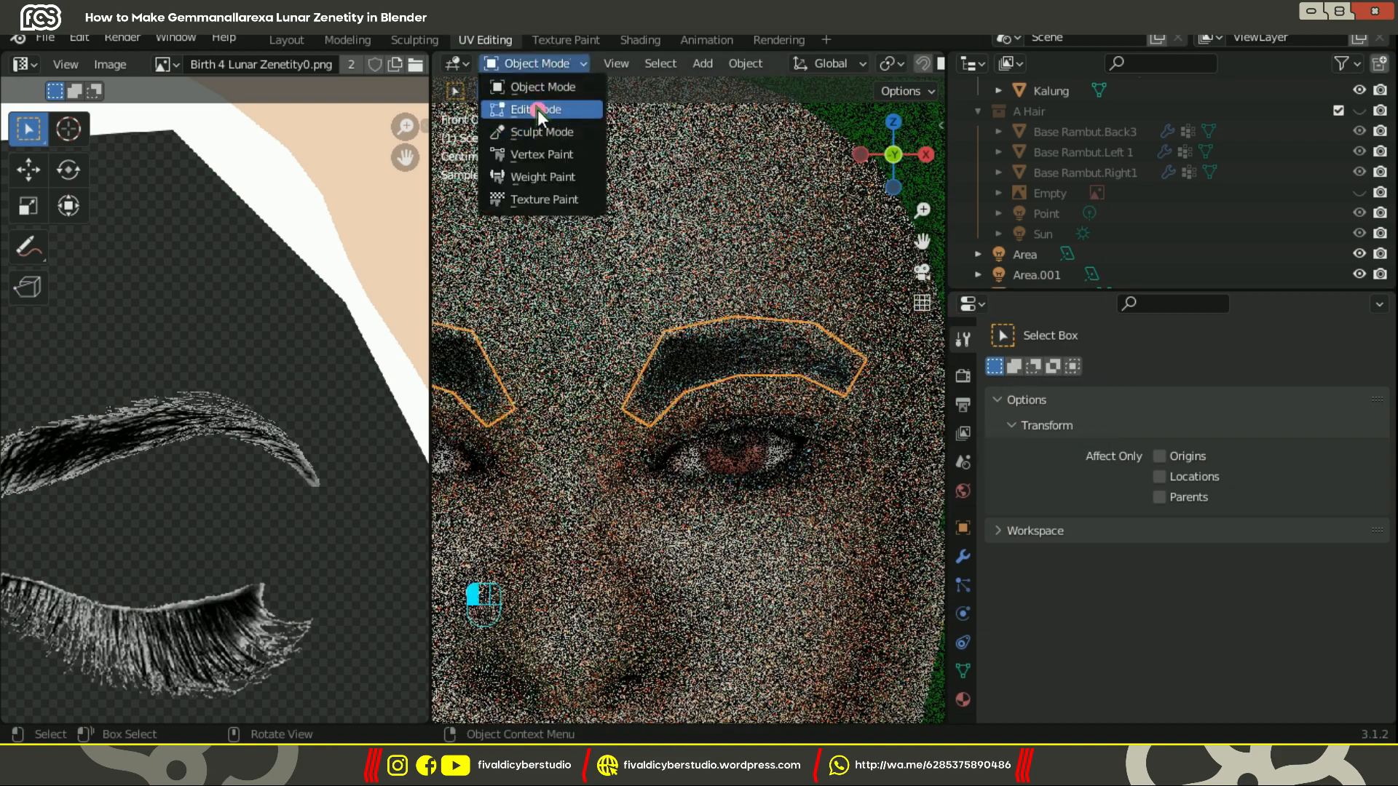
pyautogui.click(537, 109)
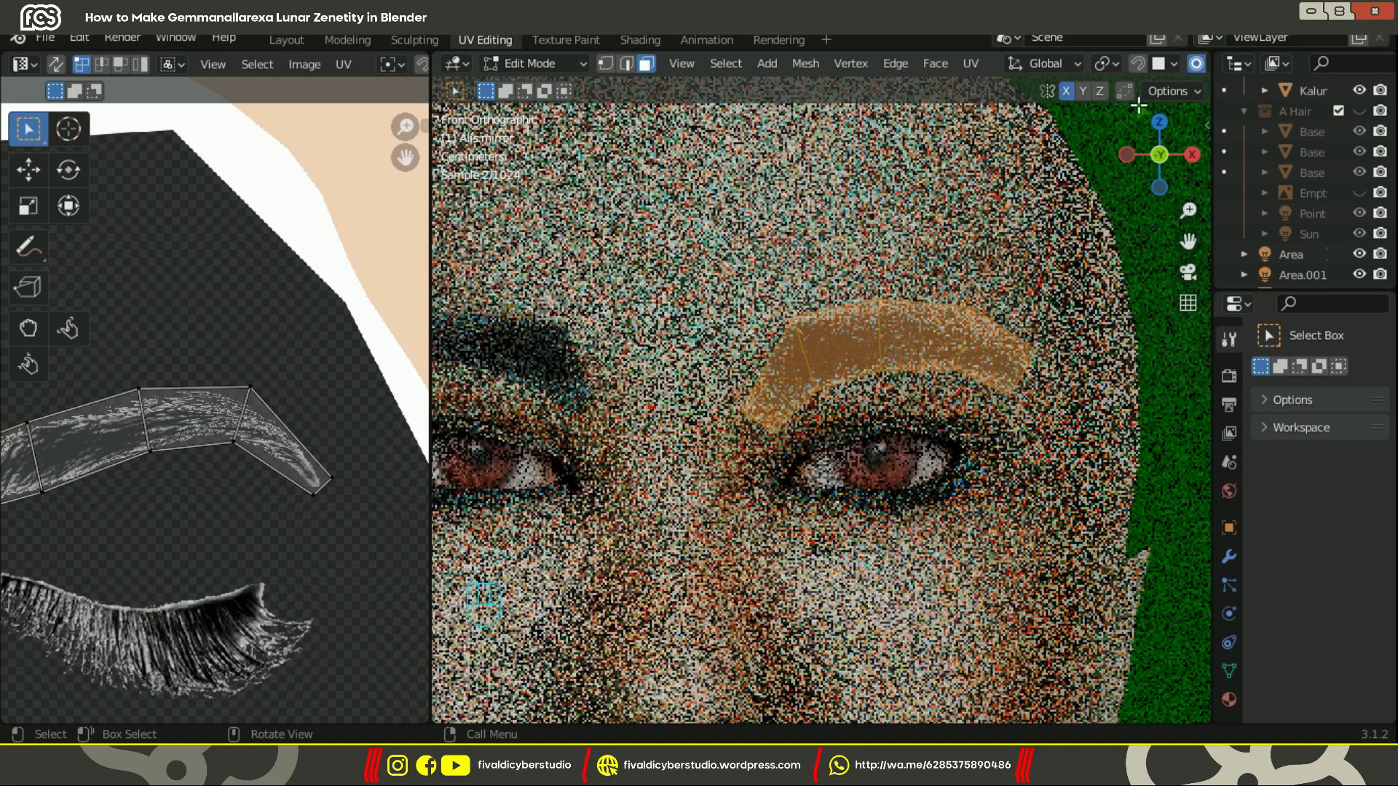
# Step: Add a Shrinkwrap modifier to the eyebrow with Snap Mode Outside and Target Body_Low Poly, and set the viewport to Material Preview
pyautogui.click(1228, 555)
pyautogui.click(1299, 373)
pyautogui.click(1122, 607)
pyautogui.moveTo(1212, 582); pyautogui.dragTo(987, 582)
pyautogui.press('z')
pyautogui.click(771, 608)
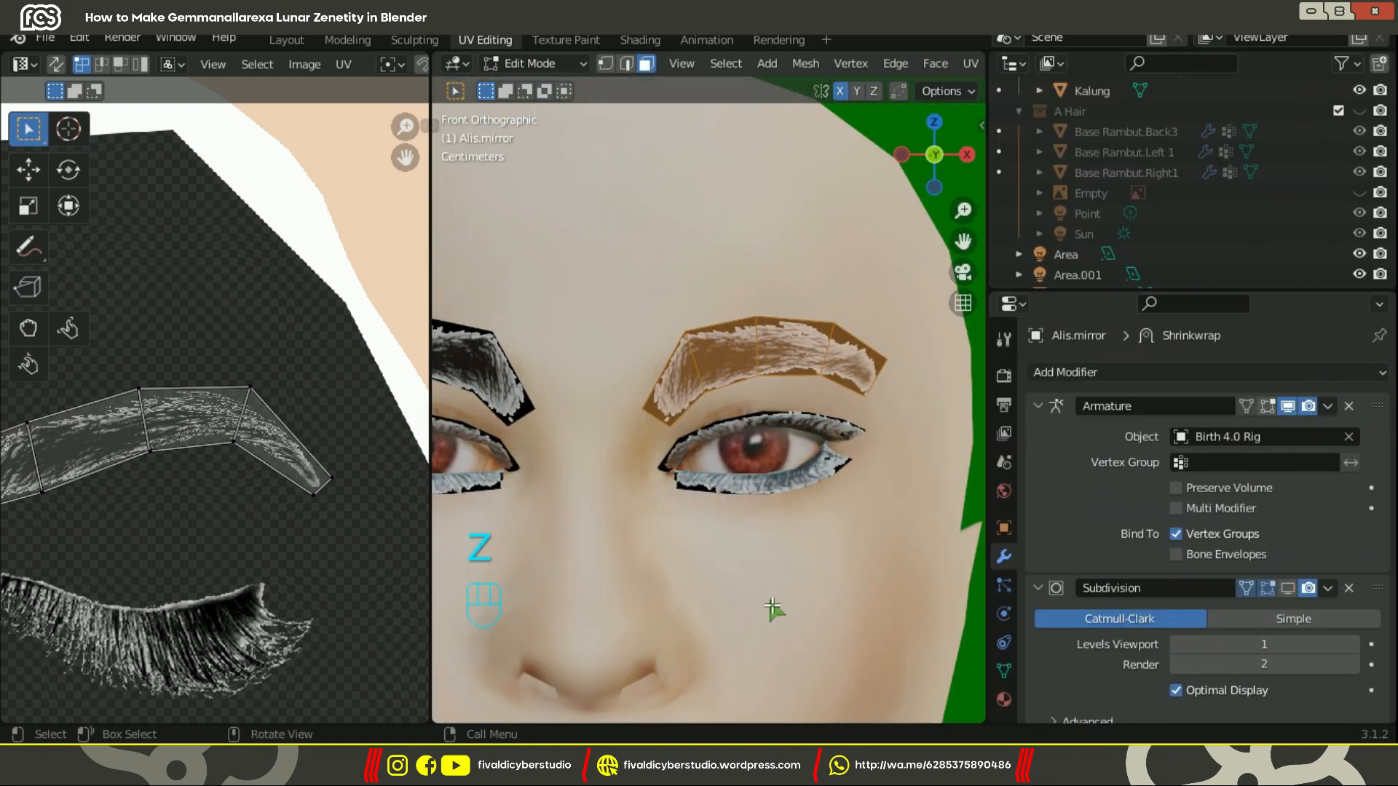
pyautogui.scroll(-8, 1089, 571)
pyautogui.click(1342, 626)
pyautogui.click(1281, 571)
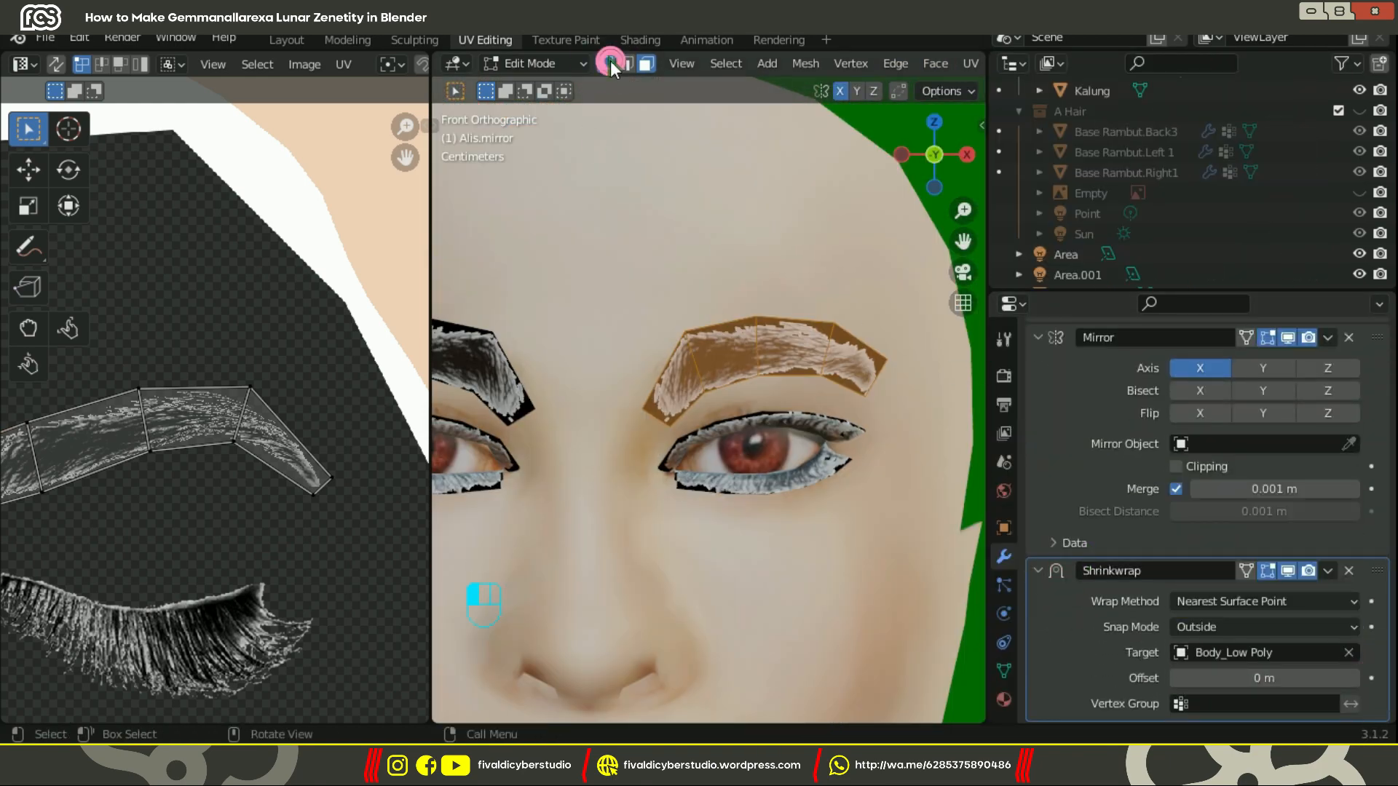
# Step: Use vertex selection to move the eyebrow's inner end, tail and lower edge with proportional editing
pyautogui.click(610, 64)
pyautogui.scroll(3, 665, 345)
pyautogui.click(593, 409)
pyautogui.press('g')
pyautogui.click(565, 375)
pyautogui.click(864, 361)
pyautogui.press('g')
pyautogui.press('g')
pyautogui.press('g')
pyautogui.press('g')
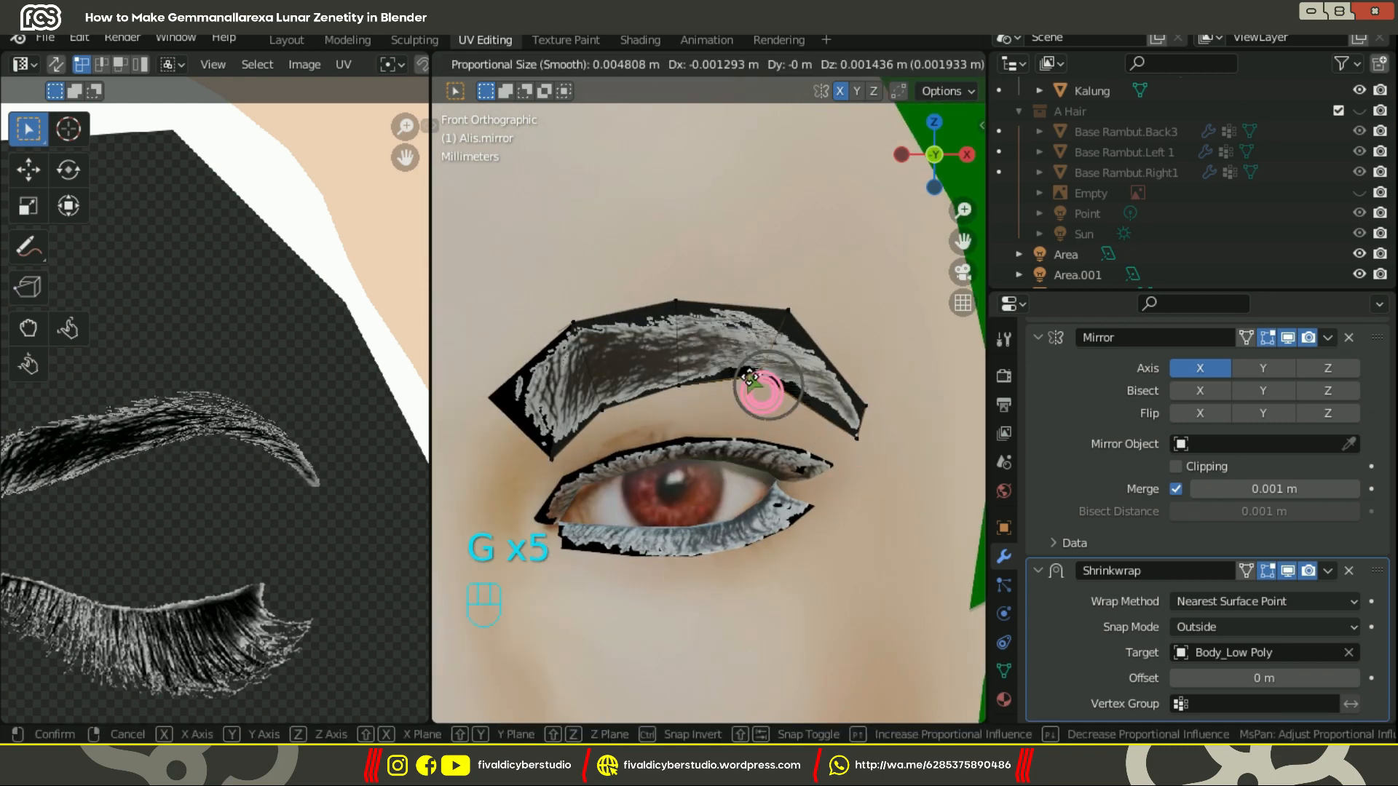
pyautogui.click(750, 377)
# Step: Move the eyebrow's upper-edge vertices to refine its arch and slim the outline
pyautogui.click(683, 387)
pyautogui.click(572, 323)
pyautogui.press('g')
pyautogui.click(764, 318)
pyautogui.click(860, 437)
pyautogui.scroll(-5, 728, 385)
pyautogui.keyDown('shift'); pyautogui.moveTo(696, 378); pyautogui.dragTo(745, 378, button='middle'); pyautogui.keyUp('shift')
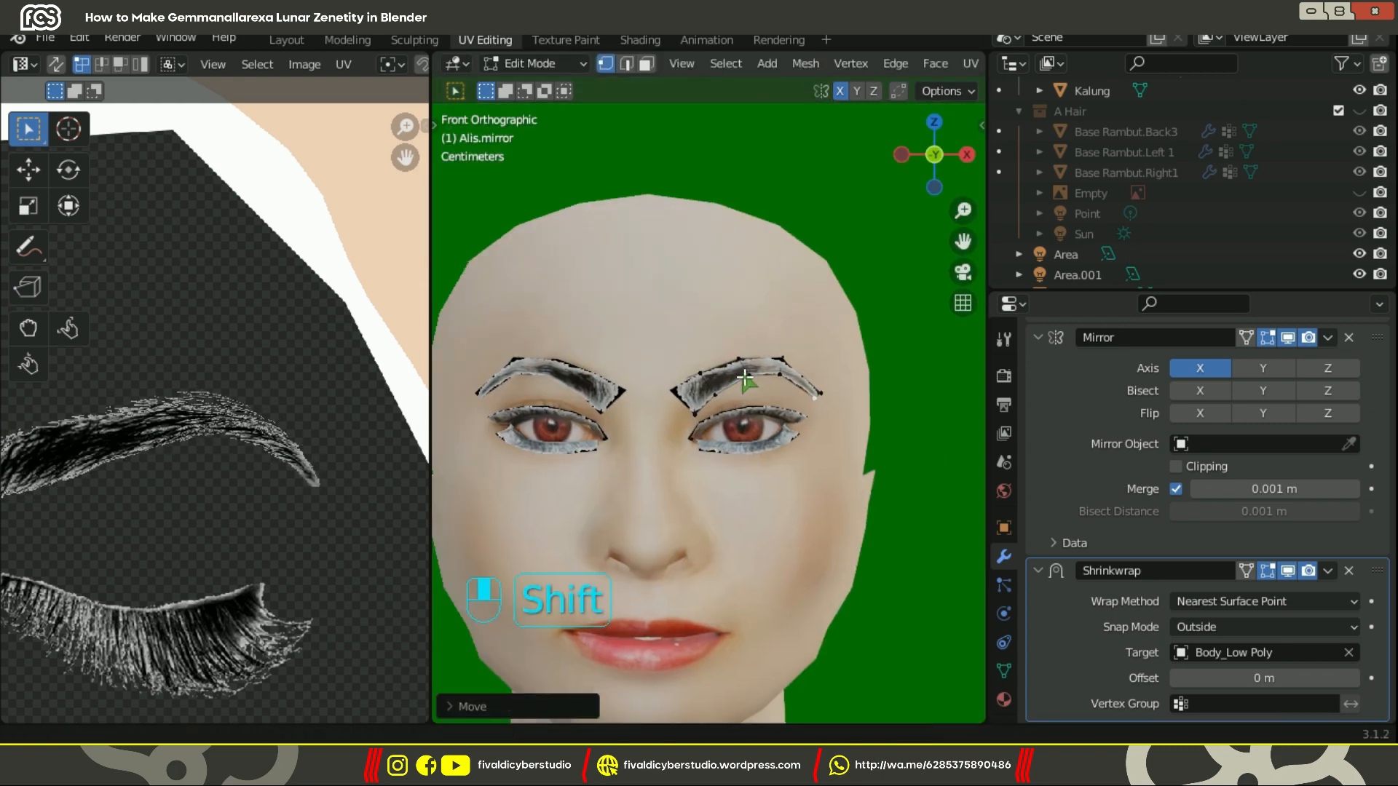
# Step: Return to Object Mode and examine the reshaped eyebrows in Rendered shading from an angle
pyautogui.press('Tab')
pyautogui.press('z')
pyautogui.click(733, 162)
pyautogui.click(727, 148)
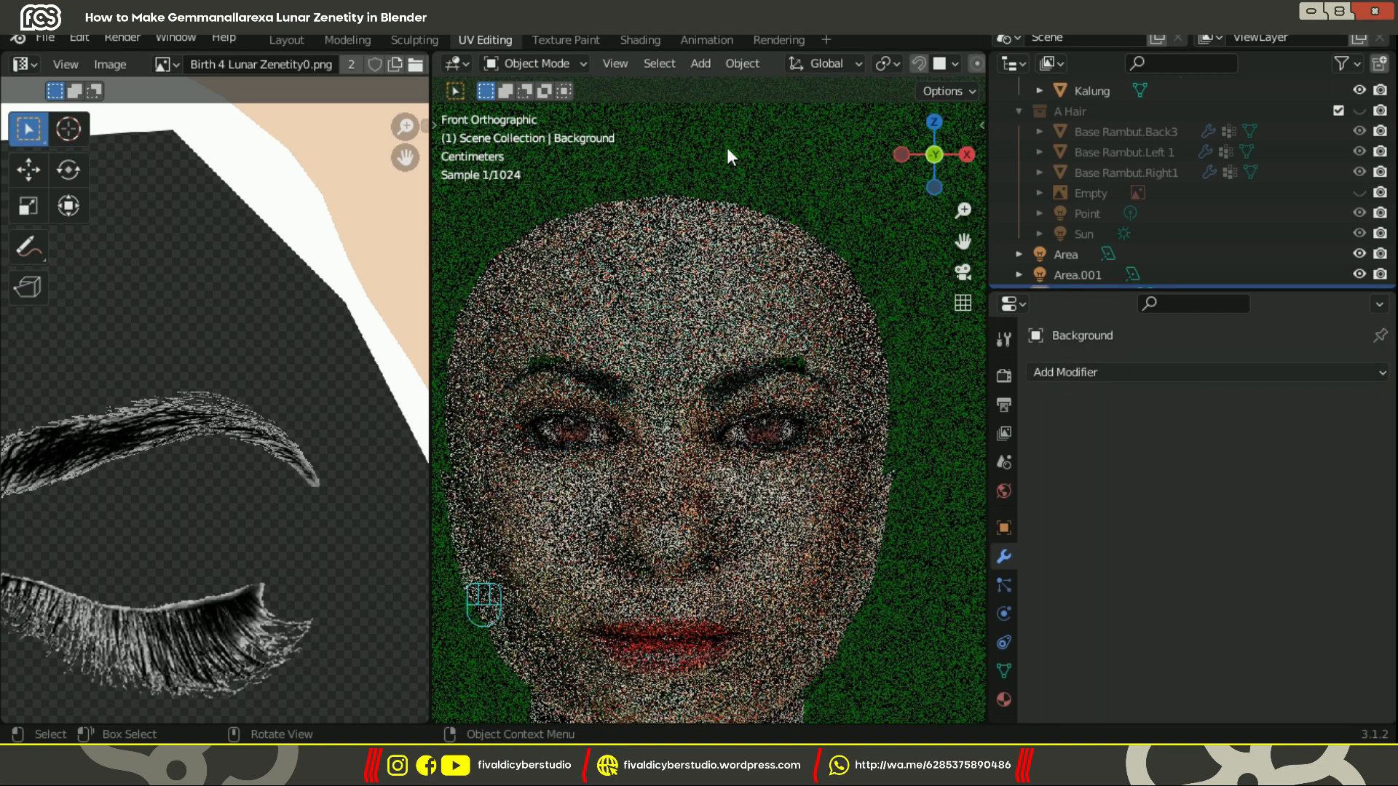
pyautogui.moveTo(795, 167); pyautogui.dragTo(758, 177, button='middle')
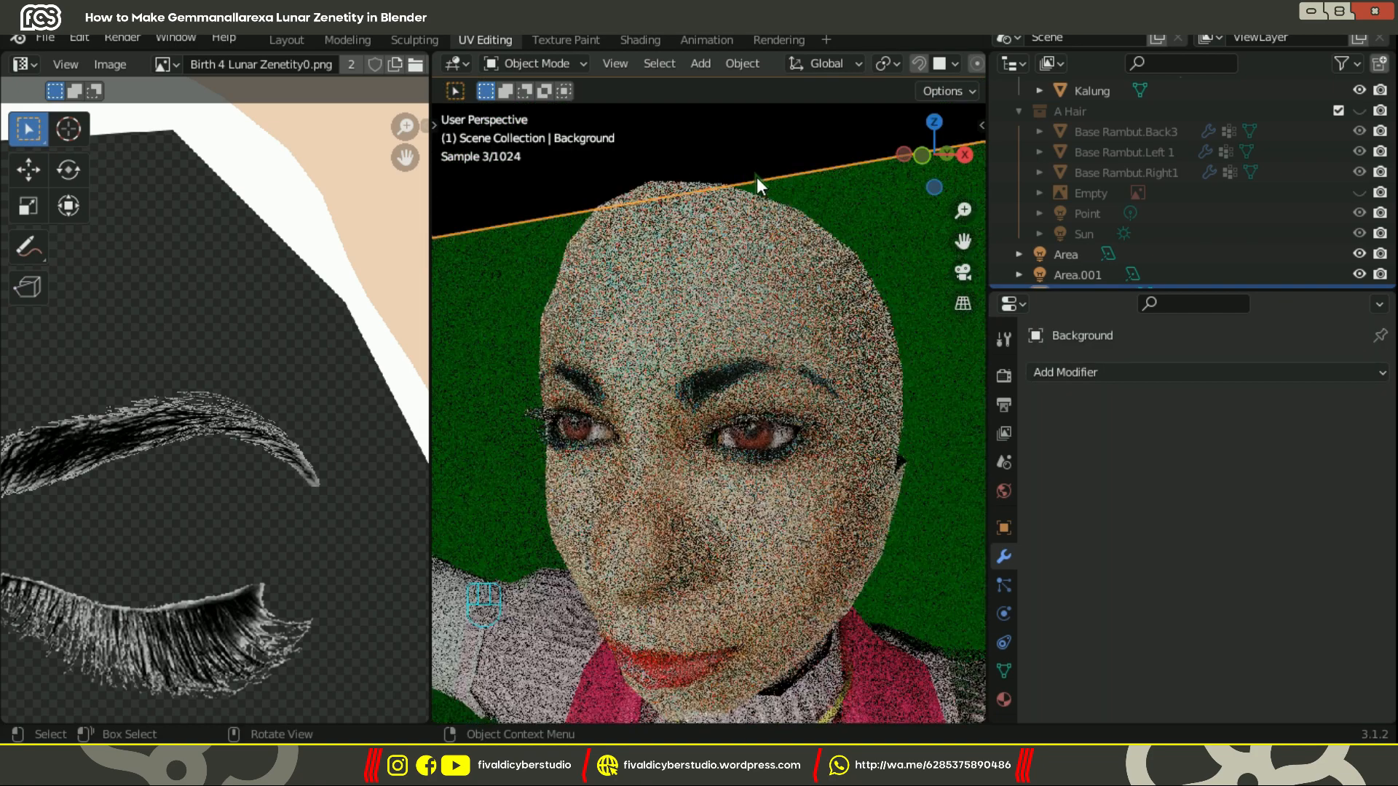
# Step: Add a Solidify modifier to the eyebrow and set its thickness to 0.0003 m
pyautogui.click(755, 364)
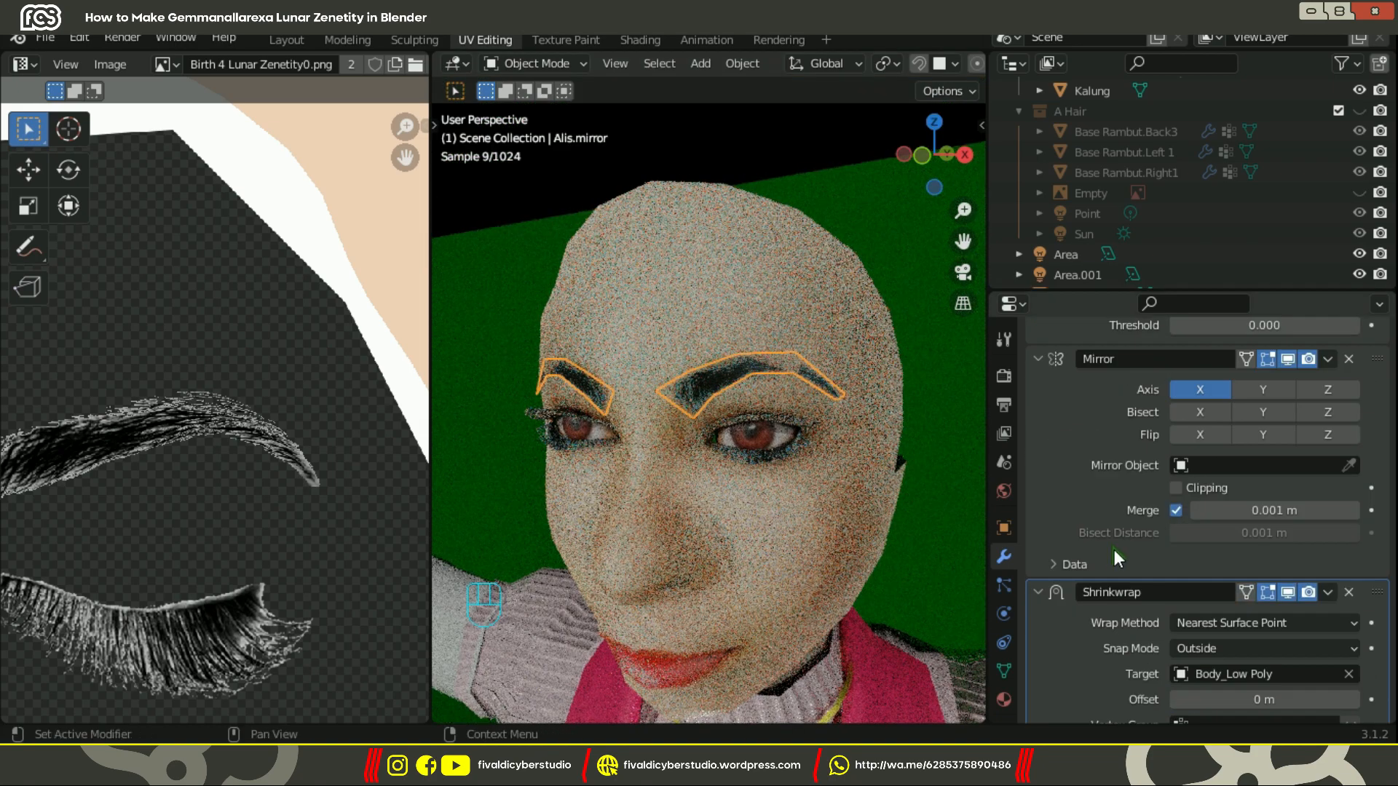
pyautogui.scroll(5, 1114, 549)
pyautogui.click(1113, 372)
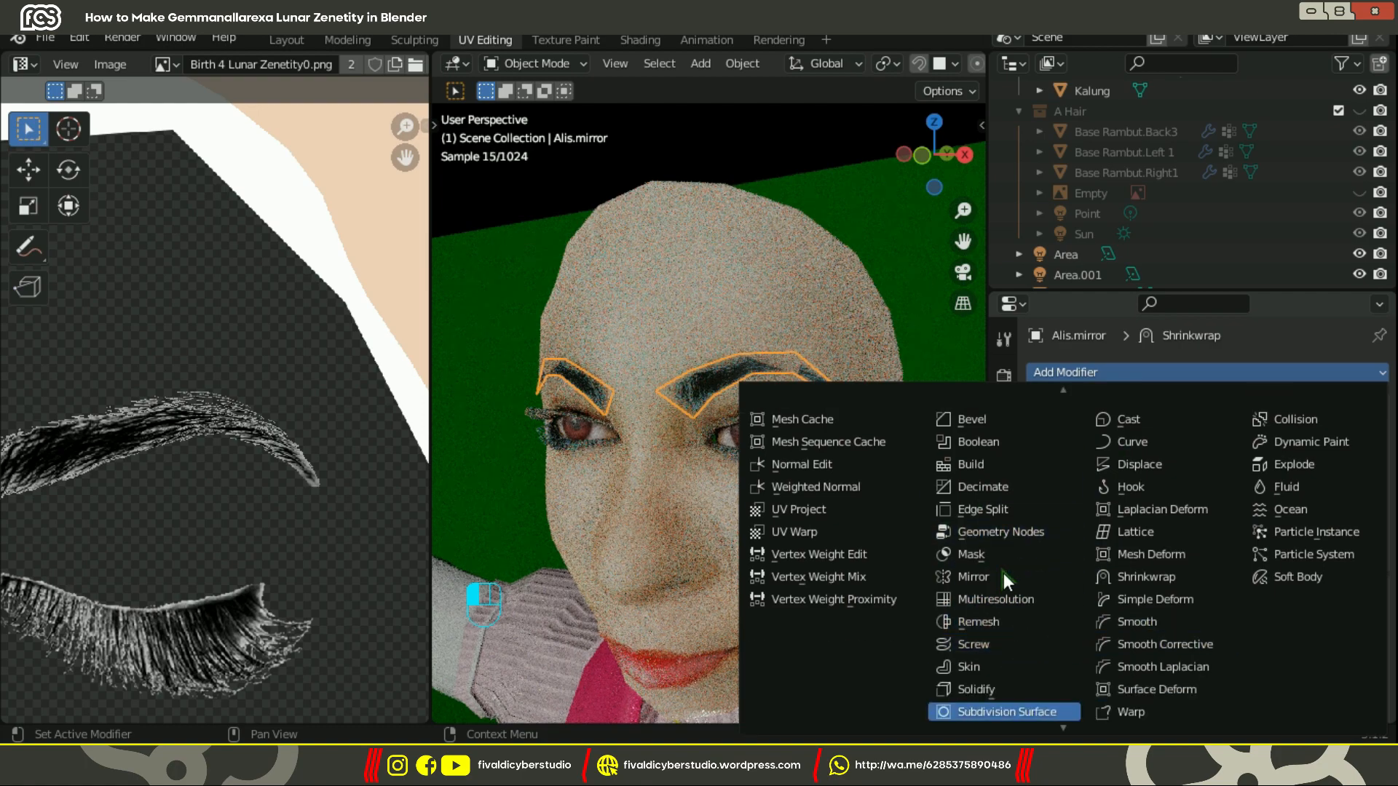
pyautogui.click(976, 689)
pyautogui.doubleClick(1270, 570)
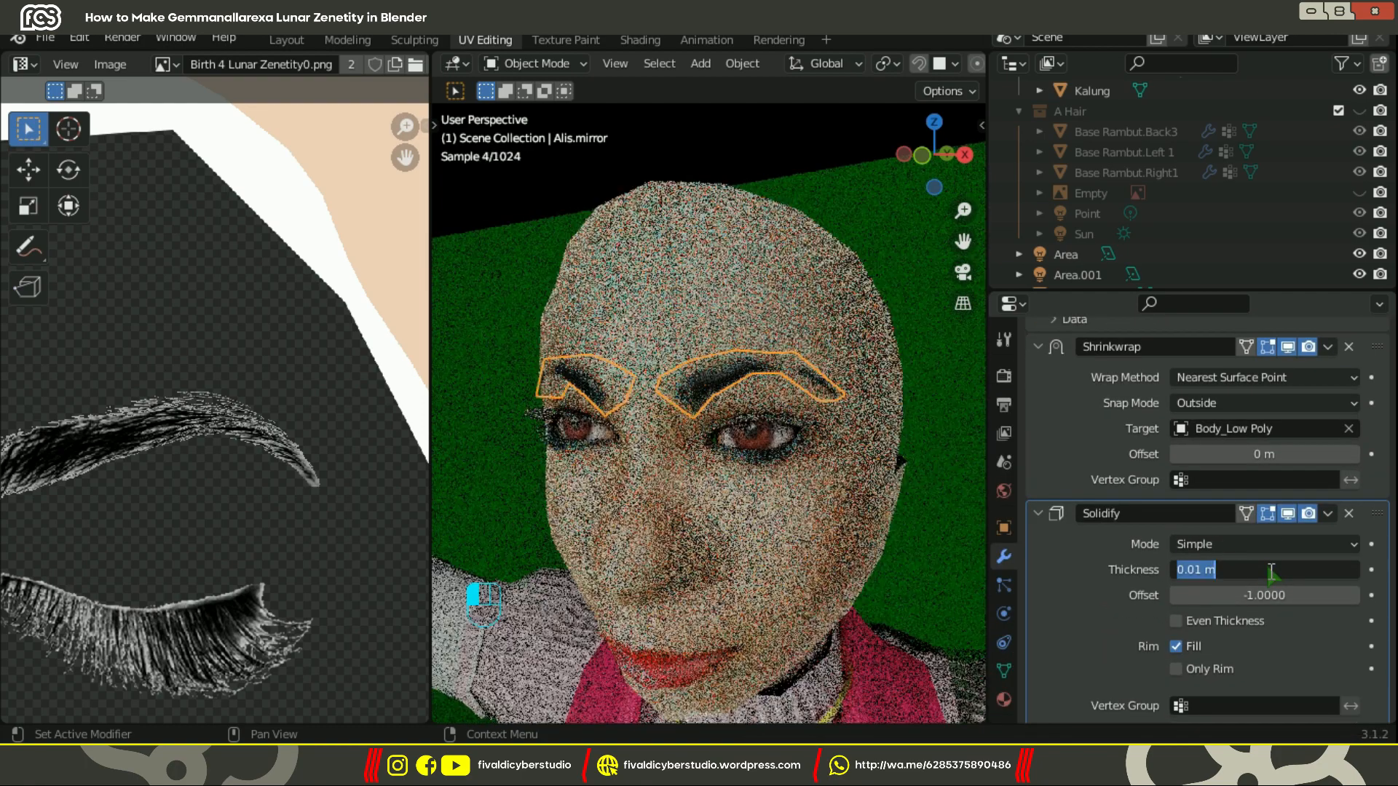
pyautogui.write('0.001')
pyautogui.press('Return')
# Step: Set the viewport to Material Preview, remove the eyebrow's Shrinkwrap modifier and enter Edit Mode
pyautogui.click(767, 290)
pyautogui.click(786, 396)
pyautogui.moveTo(786, 396); pyautogui.dragTo(794, 425, button='middle')
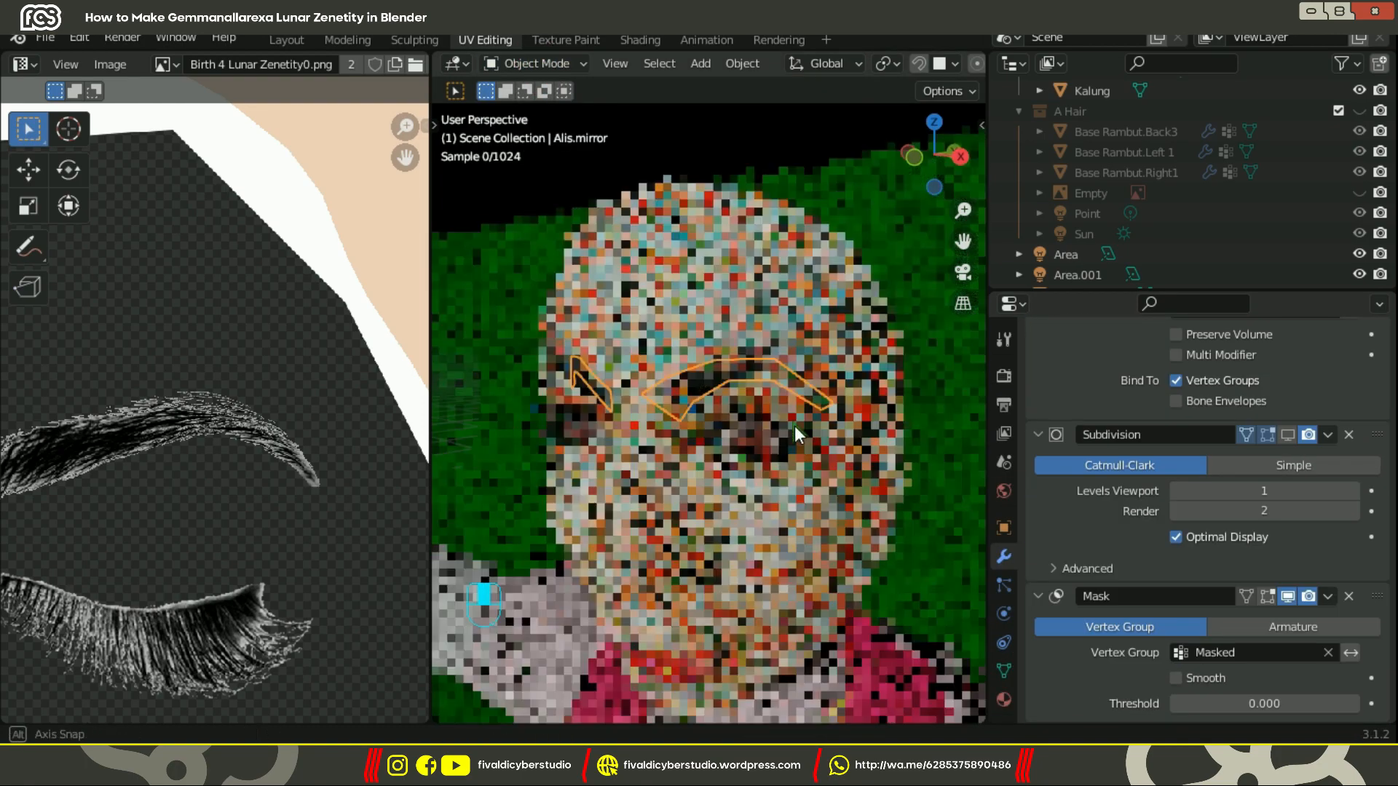
pyautogui.press('z')
pyautogui.click(776, 528)
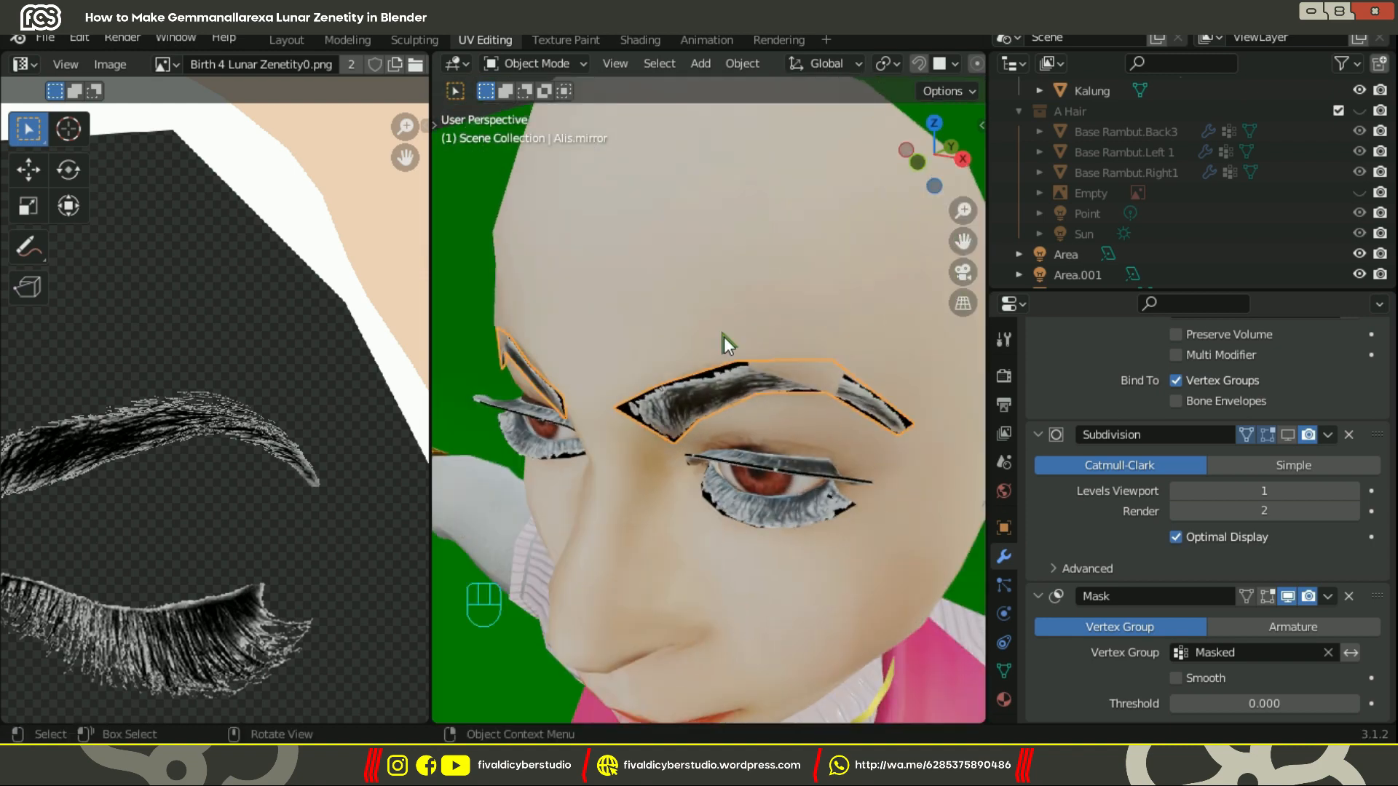
pyautogui.scroll(-10, 1155, 585)
pyautogui.click(535, 63)
pyautogui.click(536, 106)
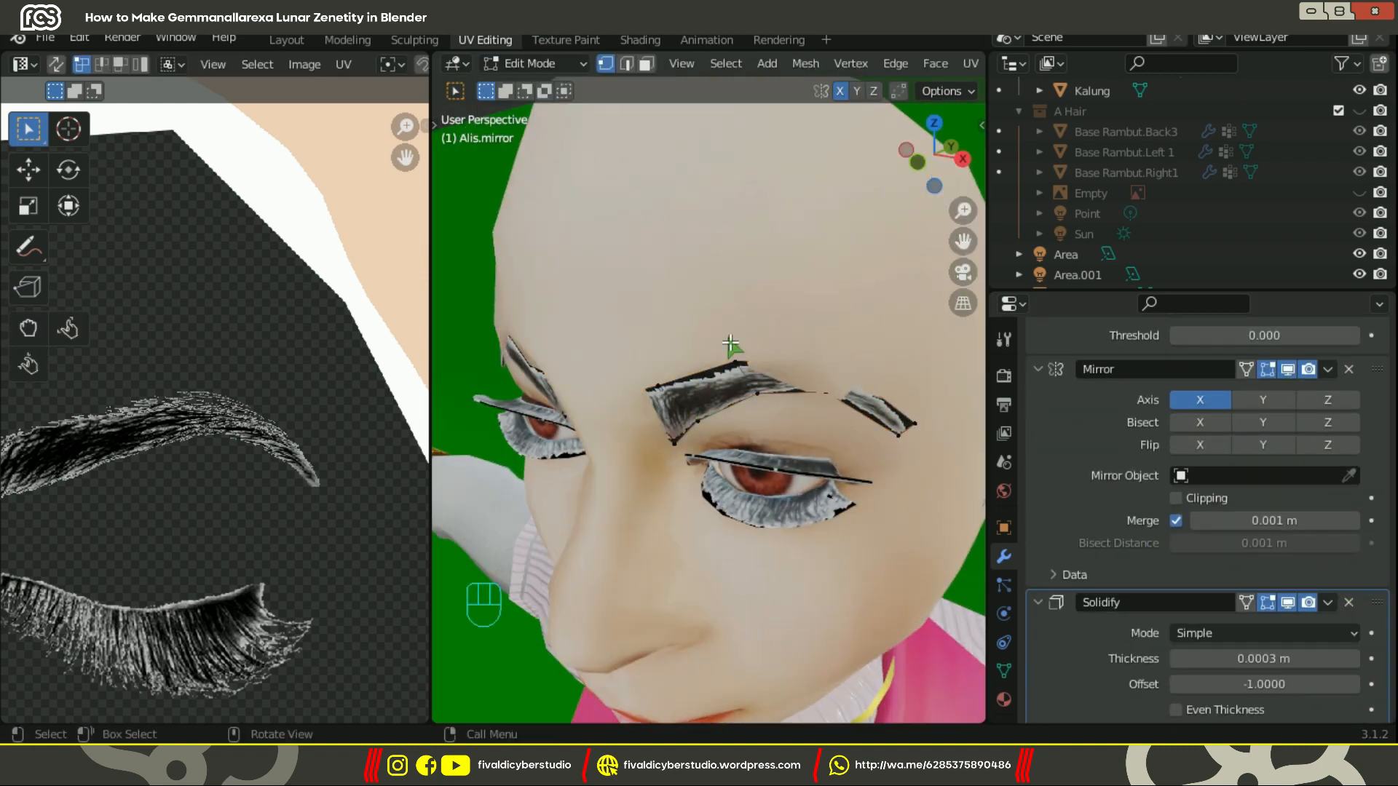
# Step: Move the eyebrow geometry along the Y axis so it clears the forehead surface
pyautogui.press('Tab')
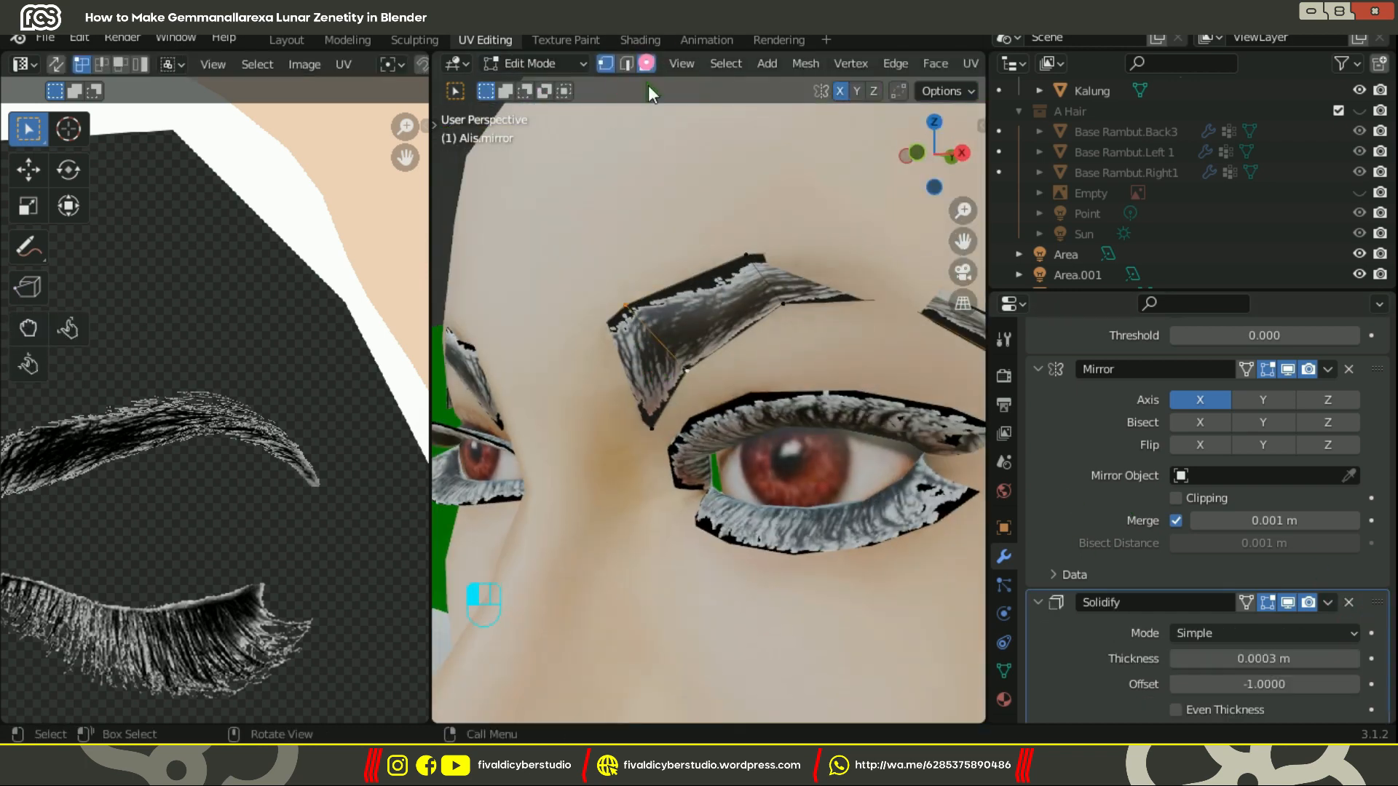
pyautogui.press('g')
pyautogui.press('y')
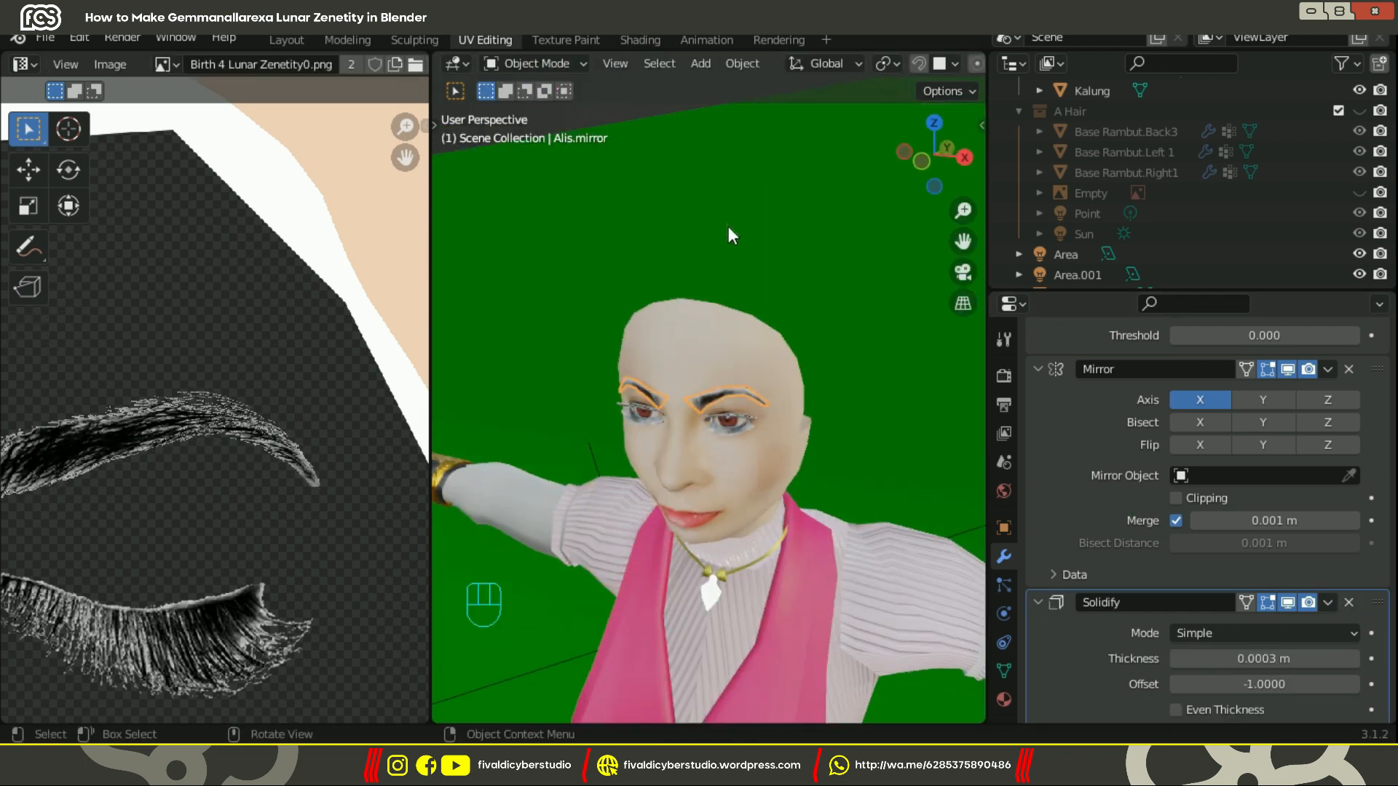
# Step: Show the A Hair collection and check the face with the hair from several angles
pyautogui.scroll(-3, 1208, 198)
pyautogui.scroll(3, 1249, 223)
pyautogui.click(1358, 127)
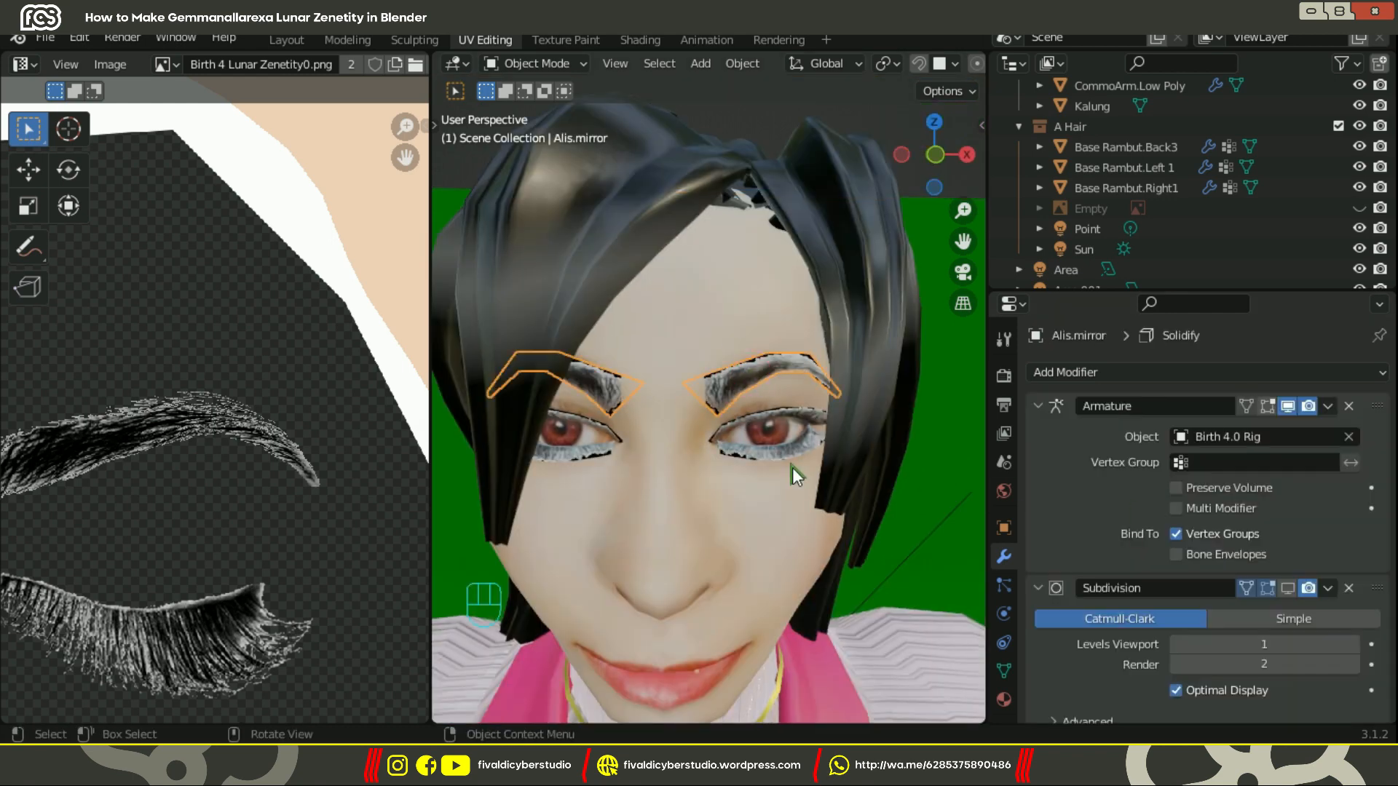
pyautogui.scroll(-5, 792, 467)
pyautogui.moveTo(792, 468); pyautogui.dragTo(887, 485, button='middle')
# Step: Set the vertex group of the eyebrow's Armature modifier to Kepala
pyautogui.click(1230, 463)
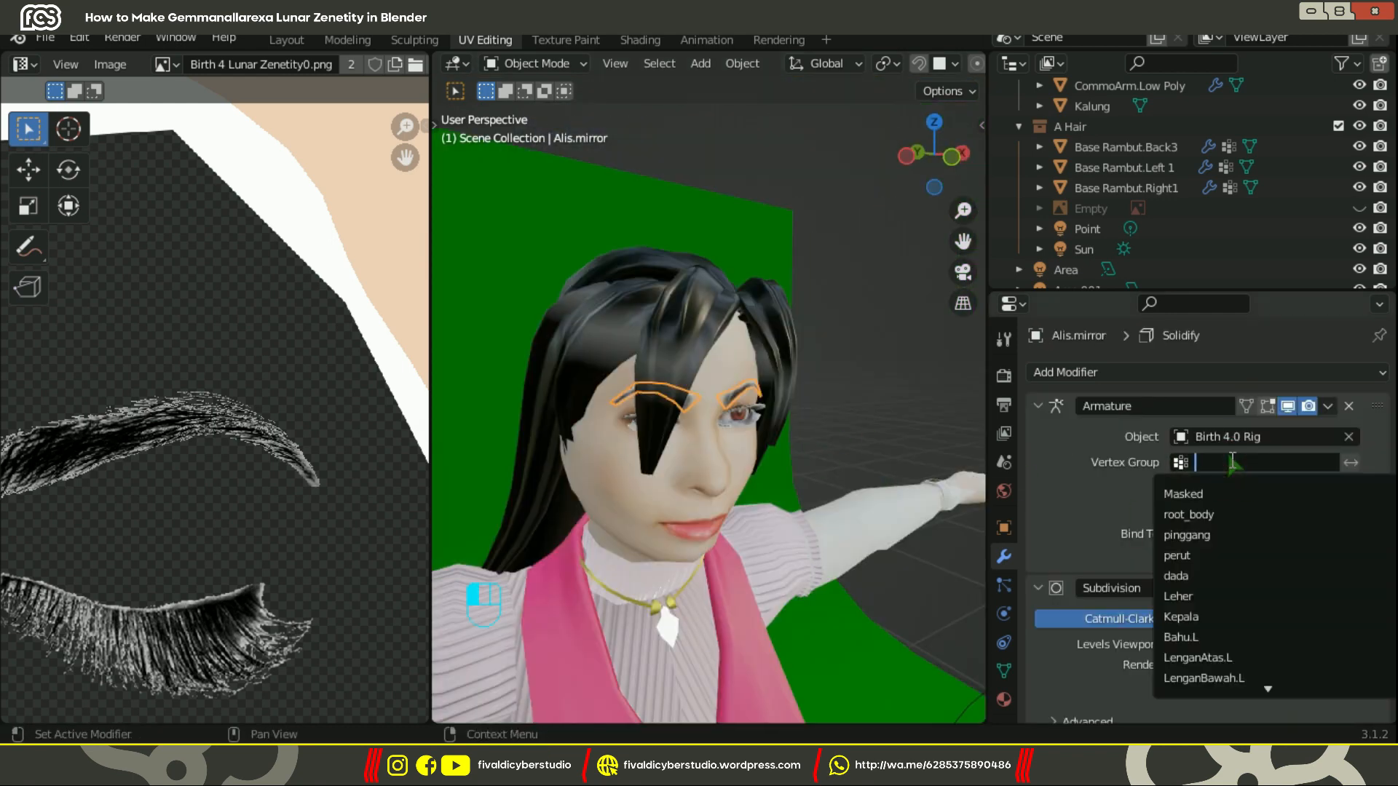
pyautogui.write('kepa')
pyautogui.press('Return')
# Step: Assign Kepala as the Armature modifier's vertex group on both the upper and lower eyelash objects
pyautogui.click(1227, 462)
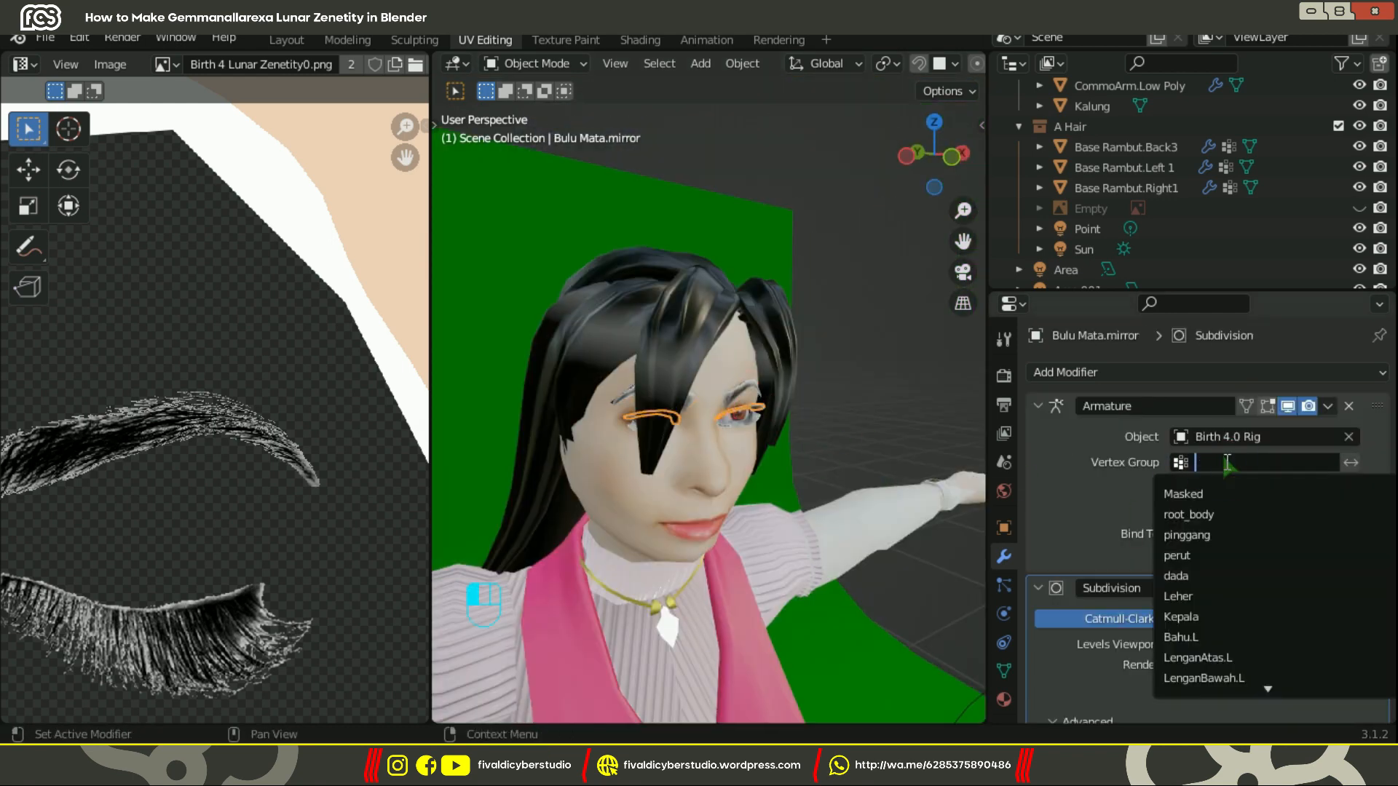
pyautogui.write('kep')
pyautogui.press('Return')
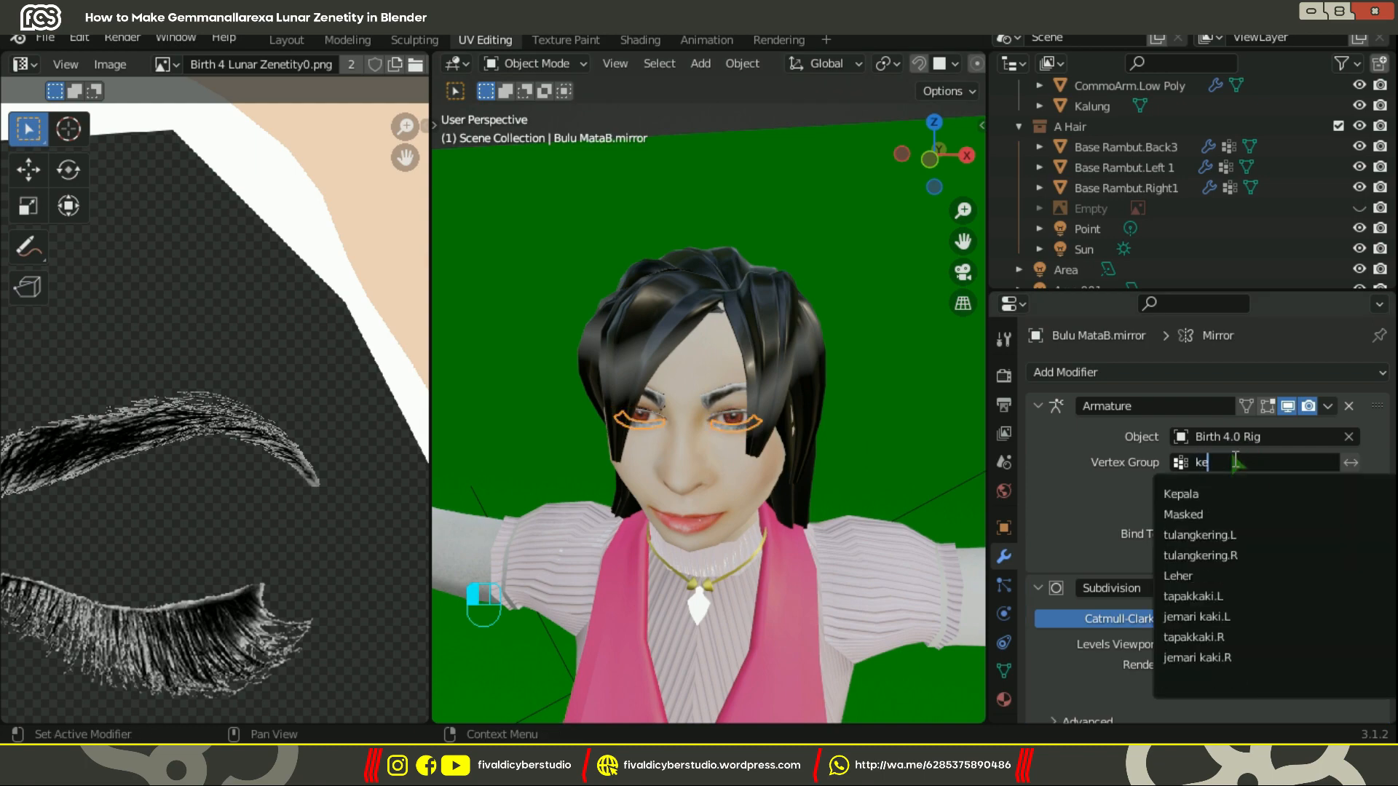
pyautogui.write('kepala')
pyautogui.press('Return')
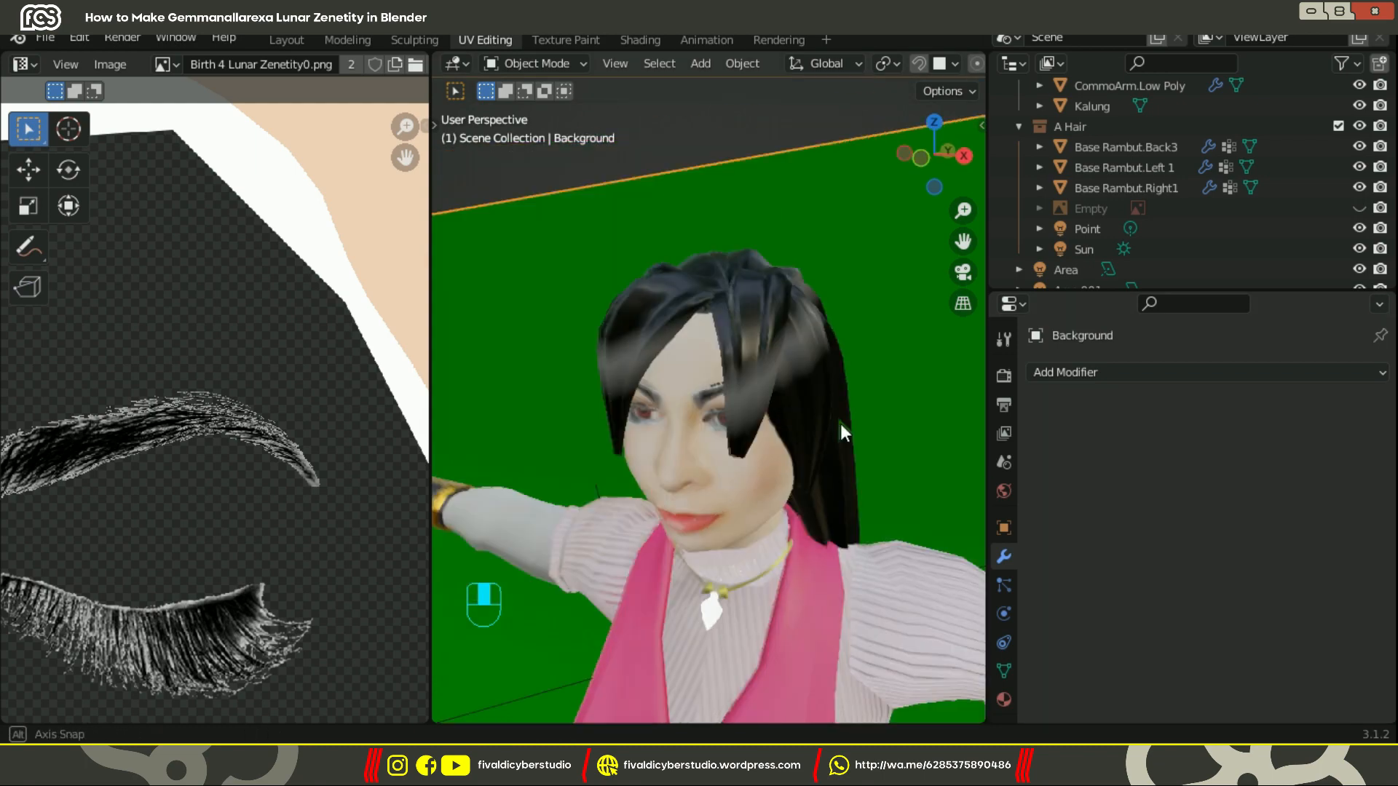
# Step: Try the Birth 4.0 Rig in Pose Position to test the face parts, and undo the change
pyautogui.moveTo(840, 426); pyautogui.dragTo(805, 312, button='middle')
pyautogui.scroll(-10, 805, 312)
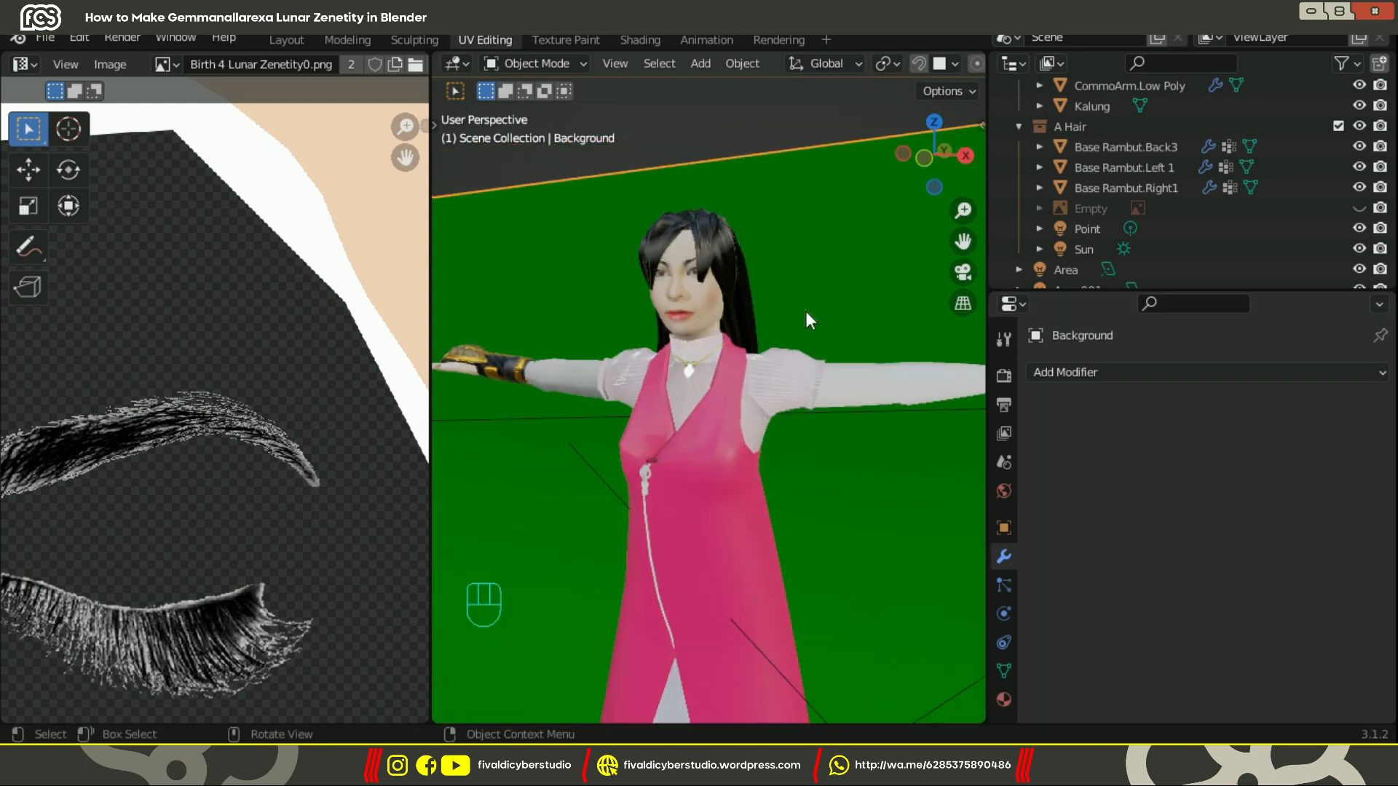
pyautogui.scroll(15, 1147, 127)
pyautogui.click(1121, 130)
pyautogui.click(1005, 614)
pyautogui.click(1120, 437)
pyautogui.scroll(9, 713, 407)
pyautogui.keyDown('shift'); pyautogui.moveTo(710, 349); pyautogui.dragTo(714, 462, button='middle'); pyautogui.keyUp('shift')
pyautogui.hotkey('ctrl', 'z')
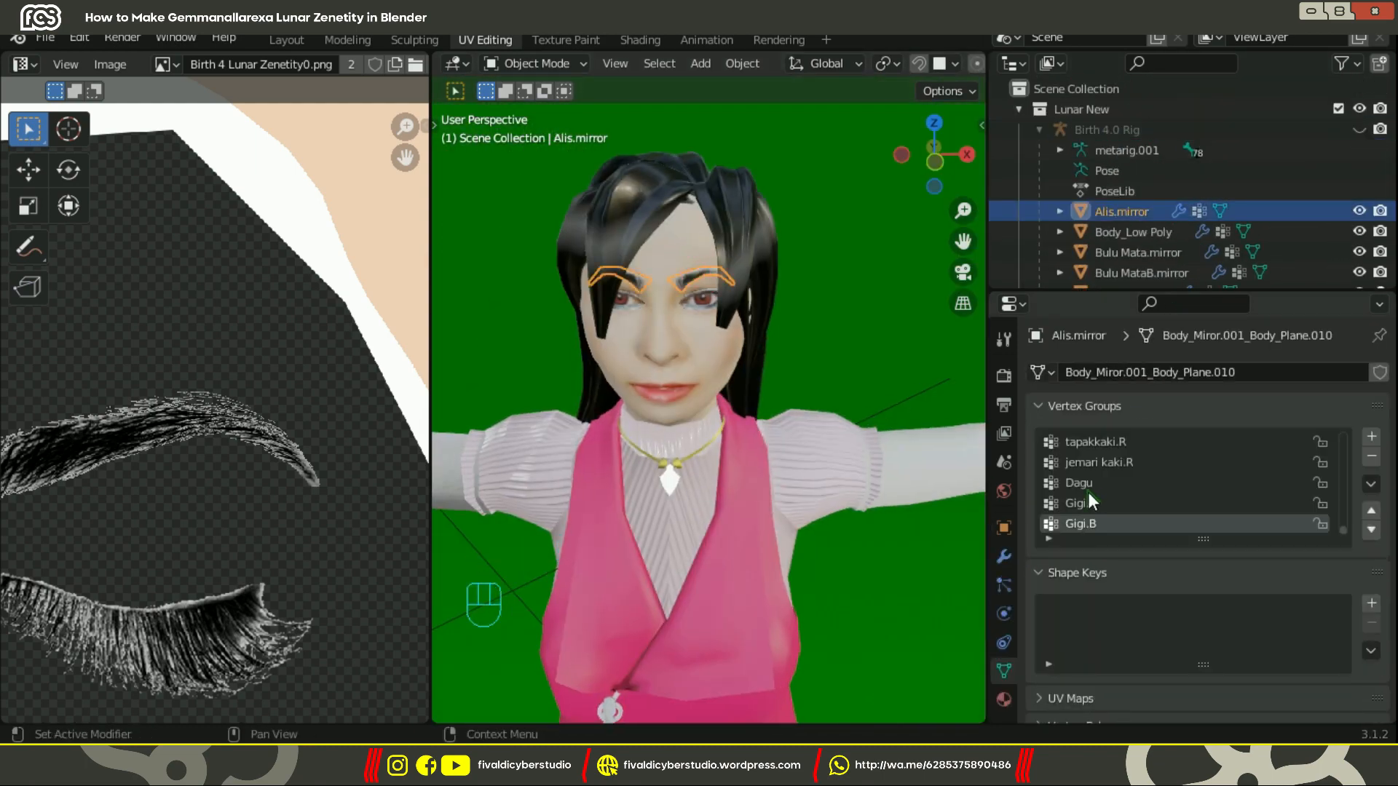
# Step: Apply the Mirror modifier on the Alis.mirror eyebrow object
pyautogui.click(1003, 556)
pyautogui.scroll(-5, 1124, 509)
pyautogui.click(1327, 481)
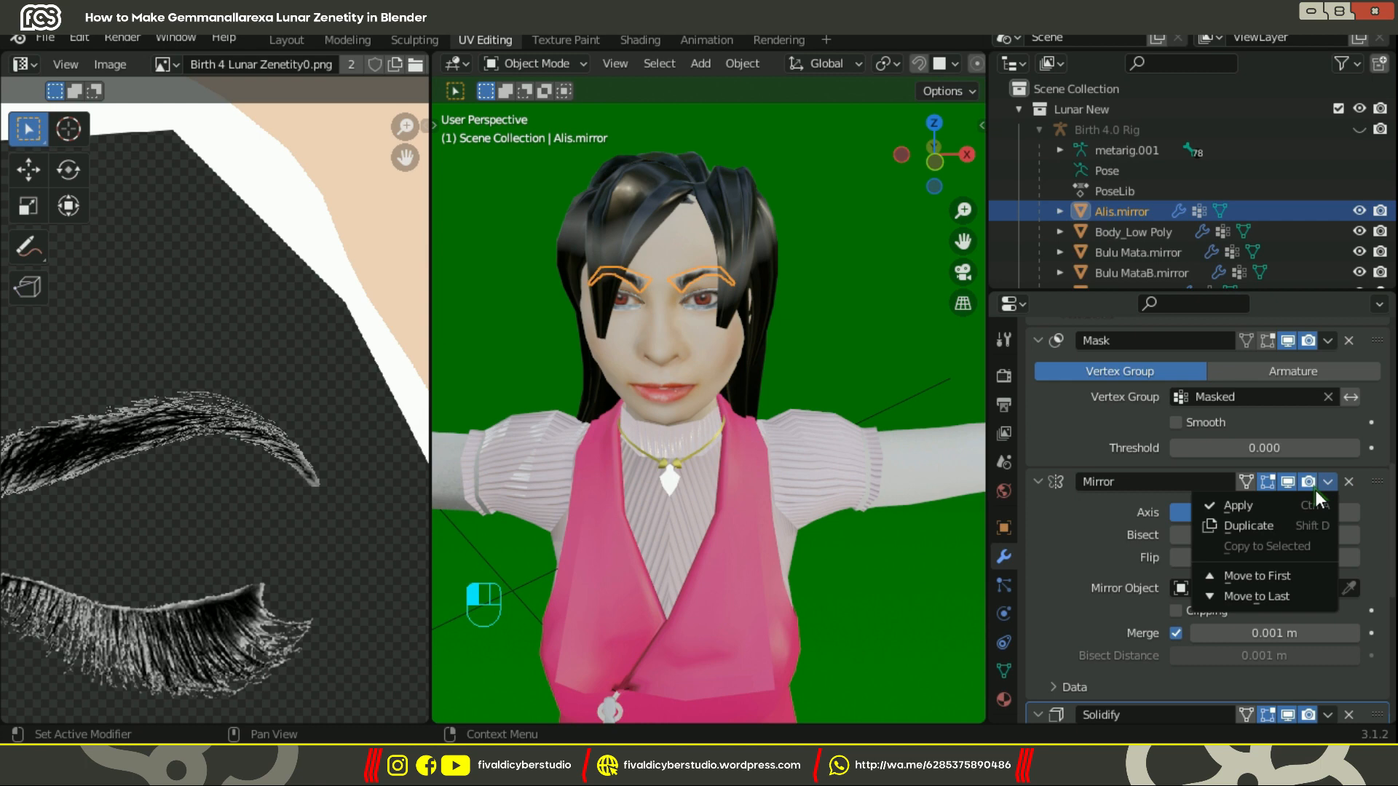
pyautogui.click(1247, 506)
# Step: Apply the Mirror modifiers on the Bulu Mata.mirror and Bulu MataB.mirror eyelash objects
pyautogui.click(1326, 646)
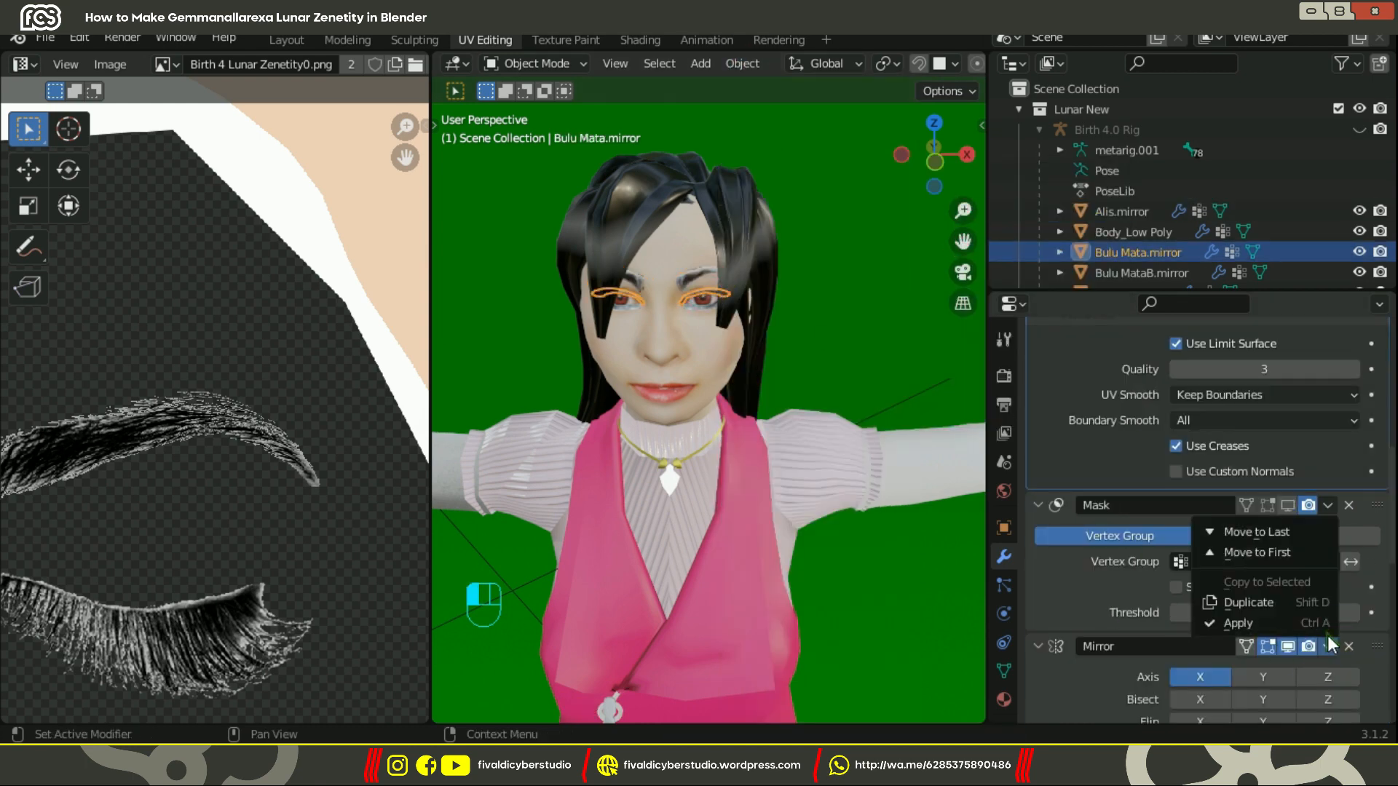
pyautogui.click(1310, 623)
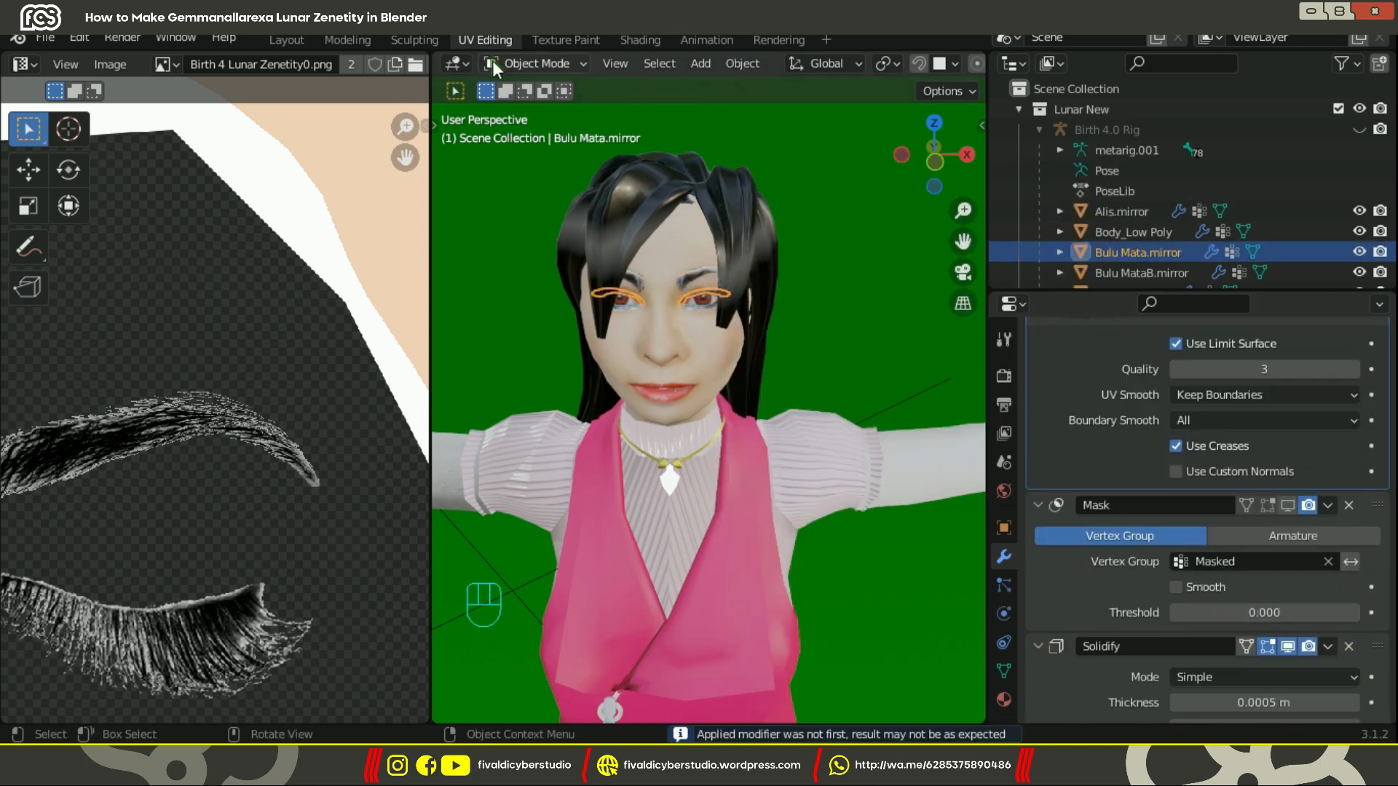
pyautogui.click(741, 63)
pyautogui.click(766, 169)
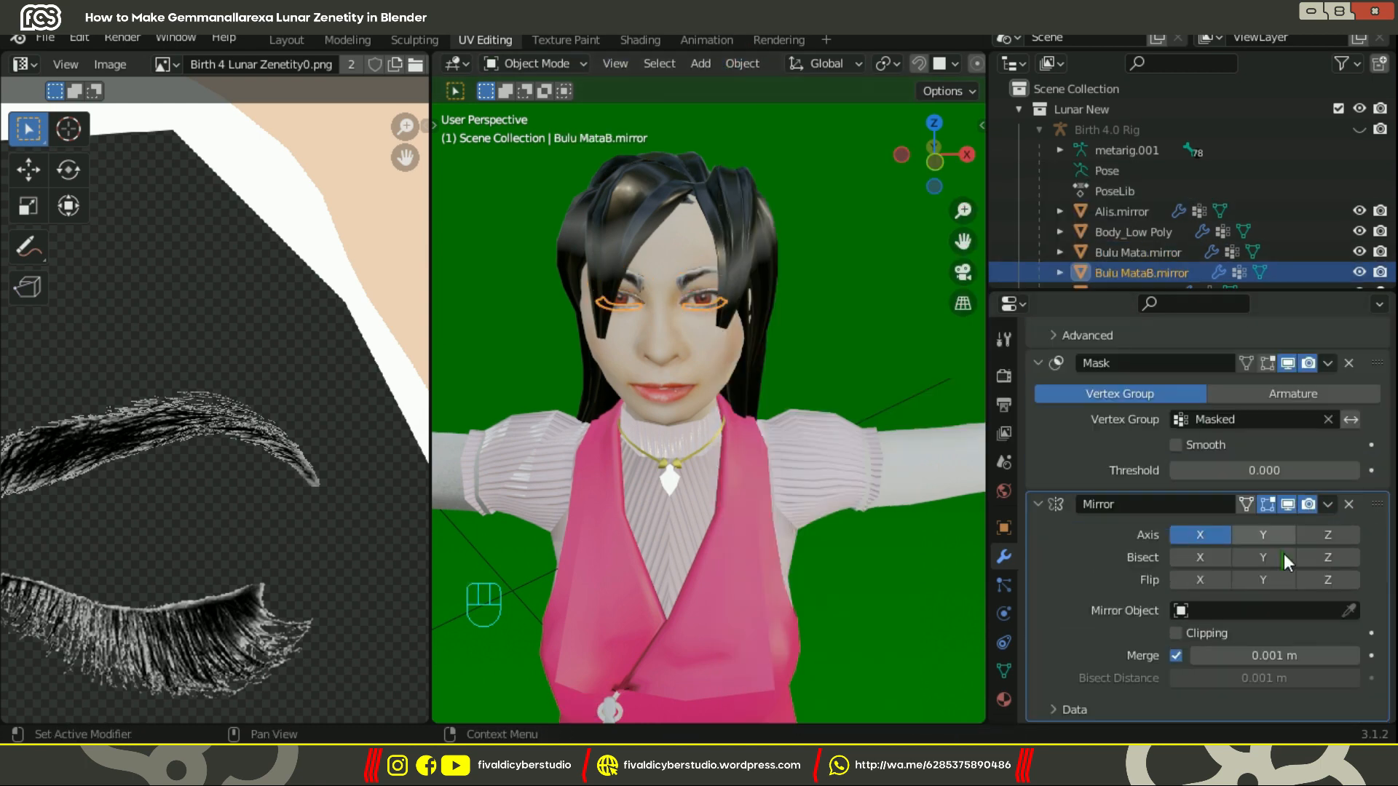
pyautogui.click(1327, 502)
pyautogui.click(1263, 526)
pyautogui.click(742, 64)
pyautogui.click(765, 169)
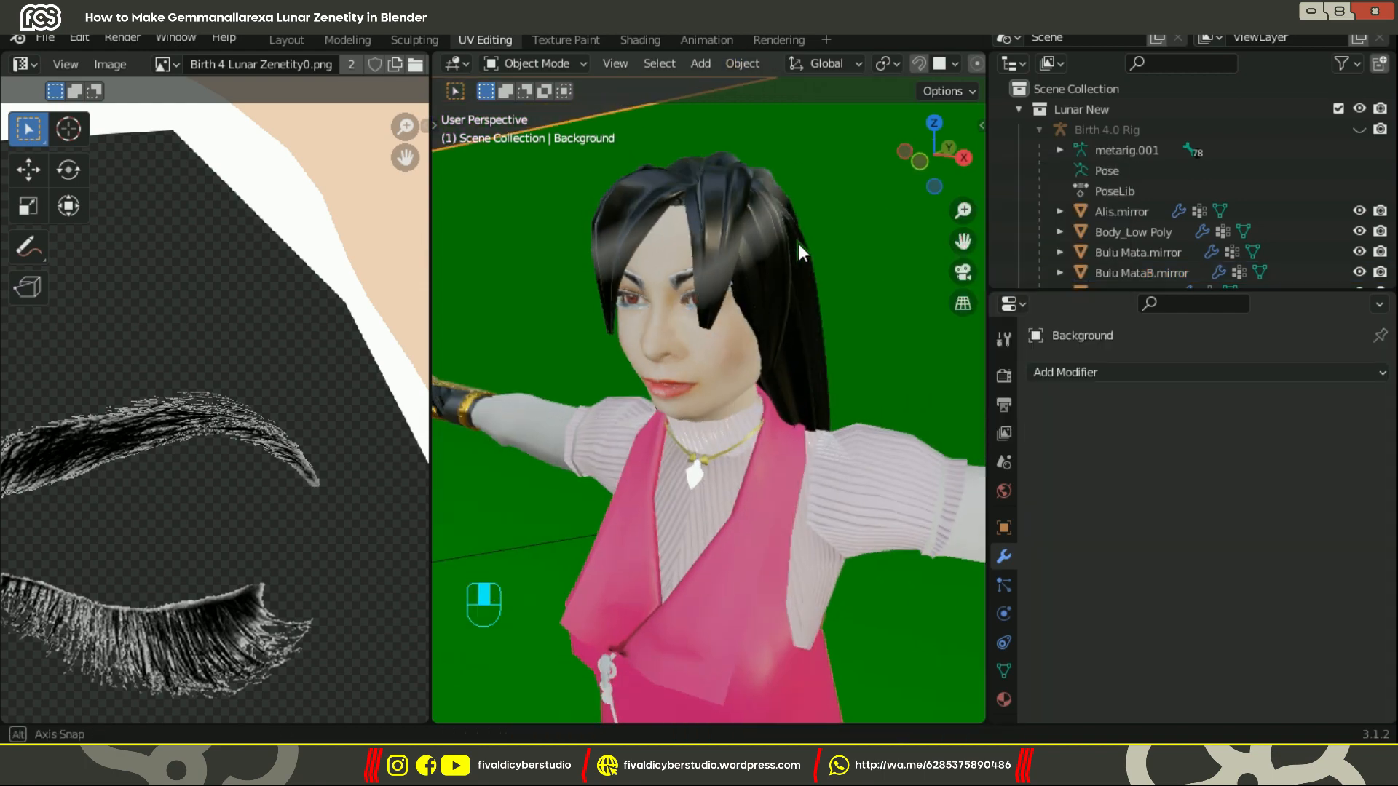
# Step: Unhide the Birth 4.0 Rig and set its armature to Pose Position
pyautogui.click(1359, 130)
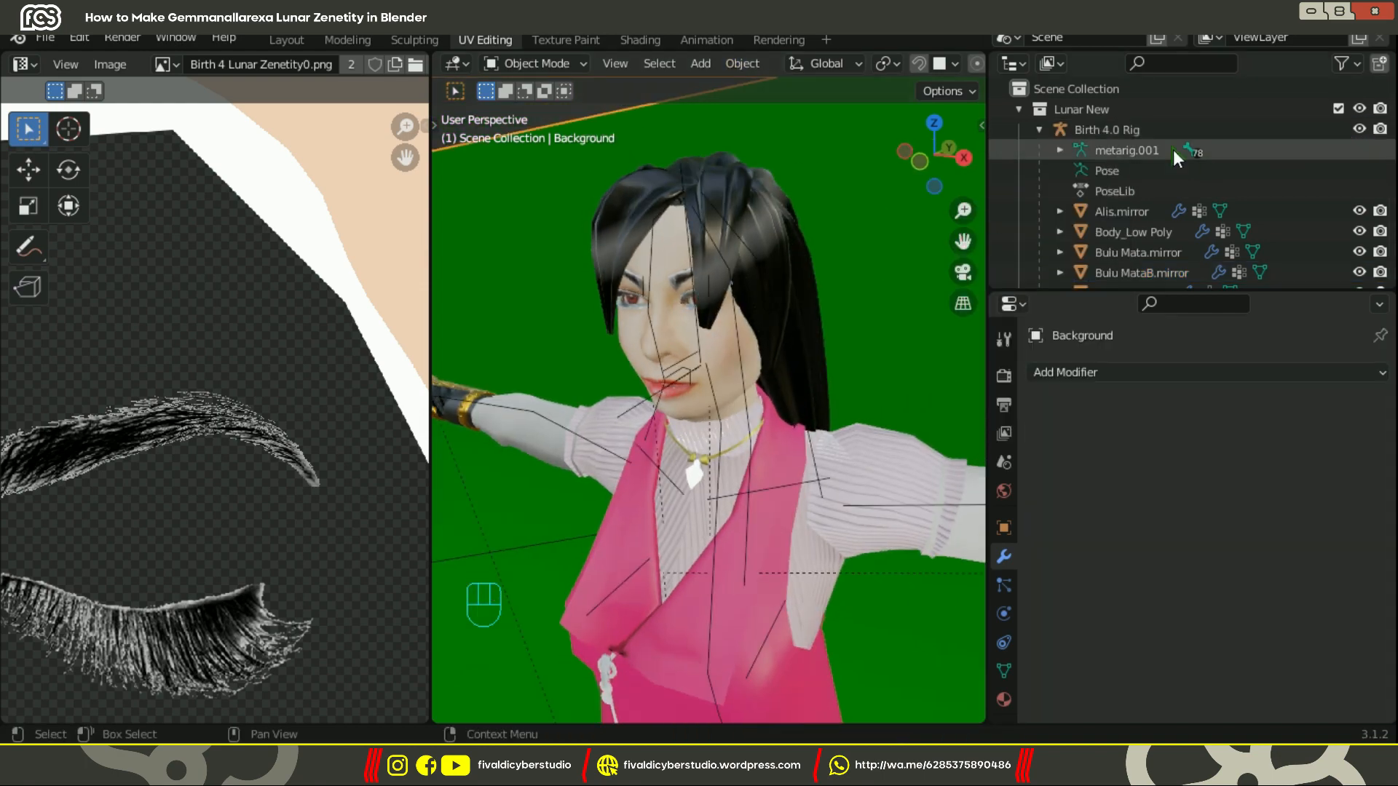
pyautogui.click(1153, 150)
pyautogui.click(1132, 437)
# Step: Look through the scene camera, render the posed character and view the whole frame
pyautogui.moveTo(743, 378); pyautogui.dragTo(759, 329, button='middle')
pyautogui.press('`')
pyautogui.click(652, 404)
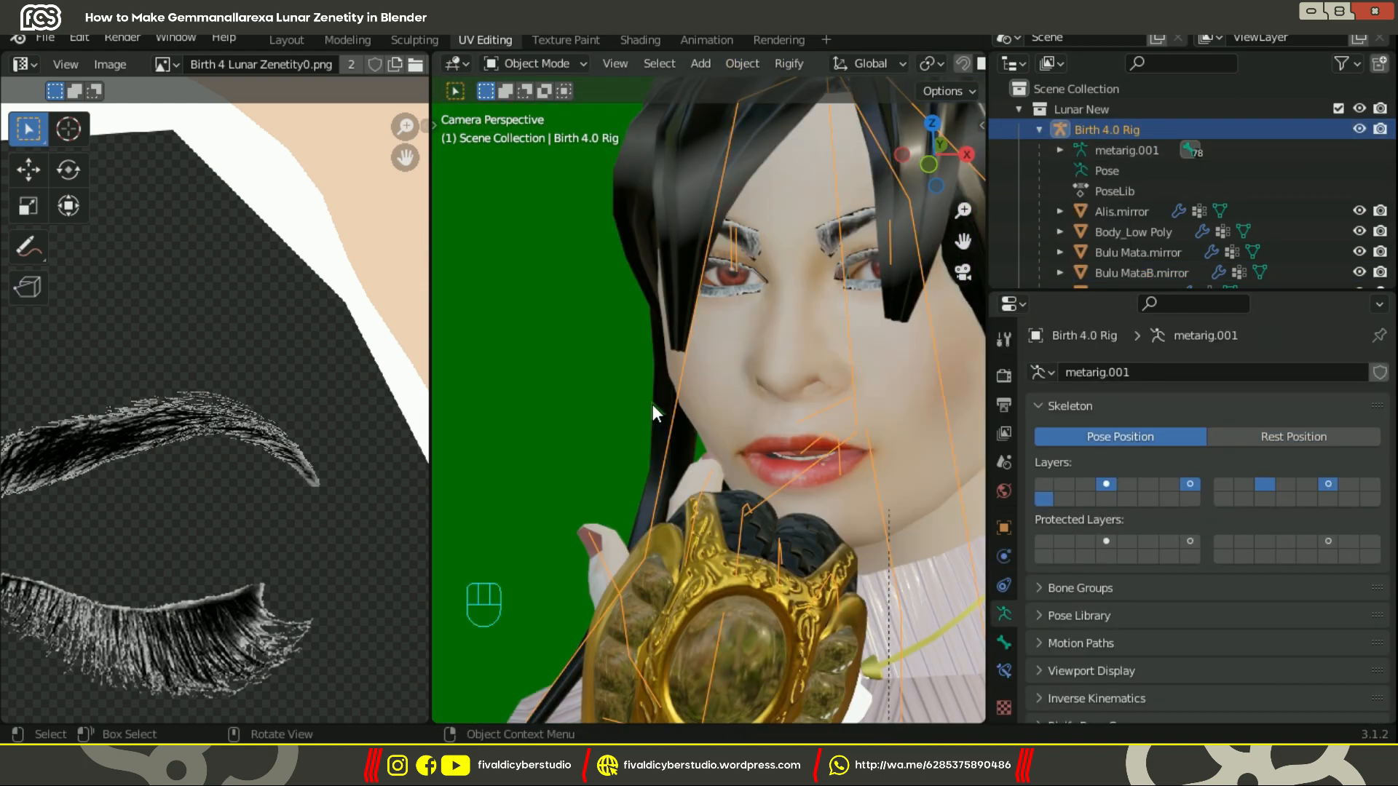
pyautogui.press('F12')
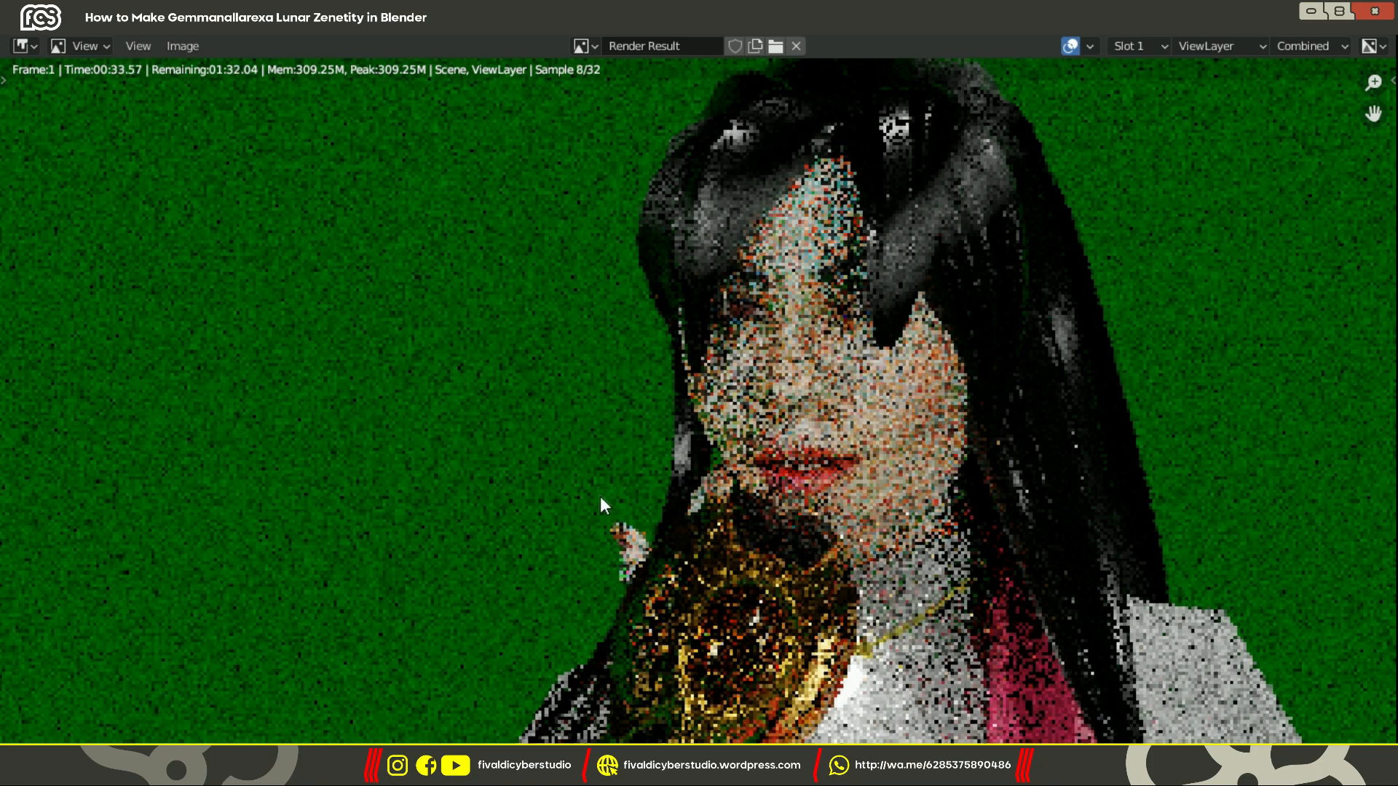
pyautogui.scroll(-7, 796, 497)
pyautogui.moveTo(817, 594); pyautogui.dragTo(1076, 396, button='middle')
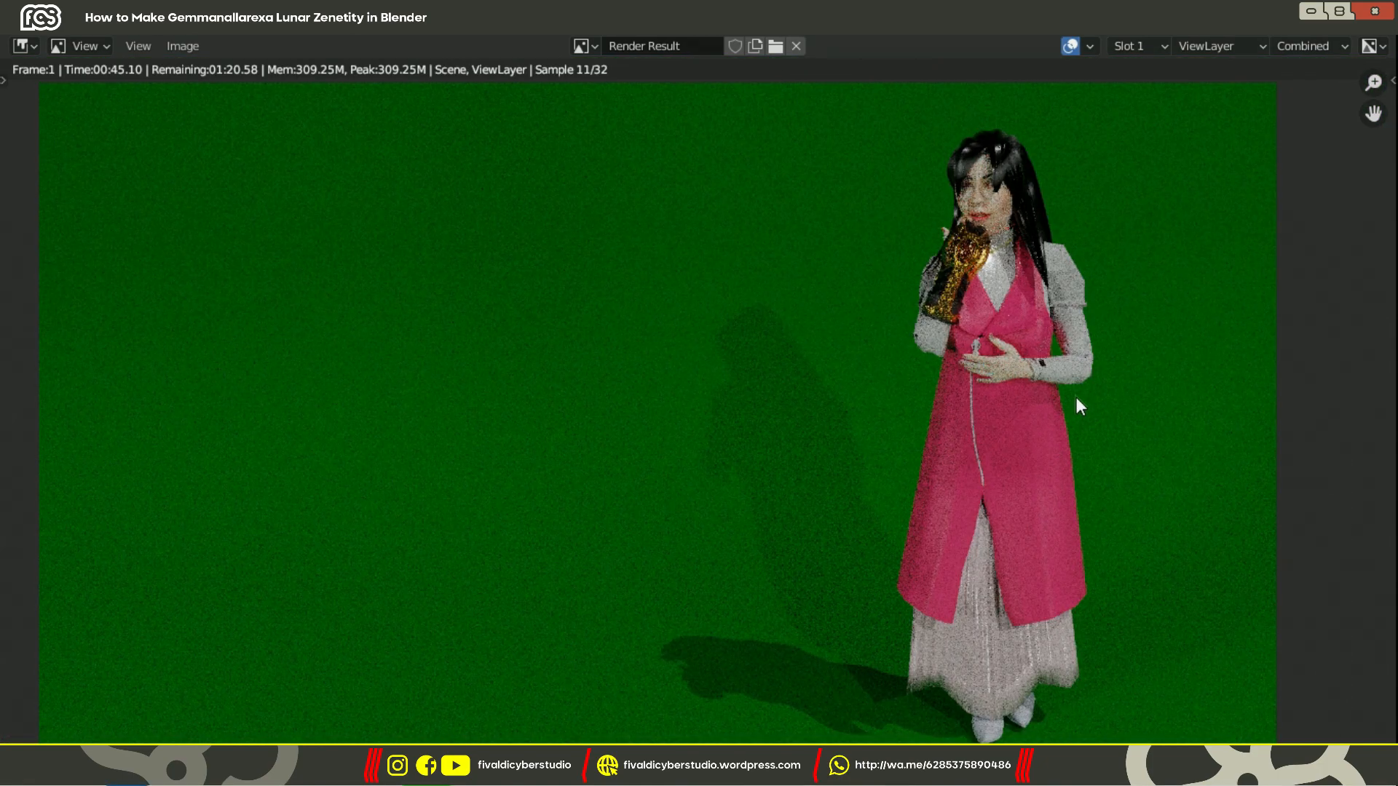